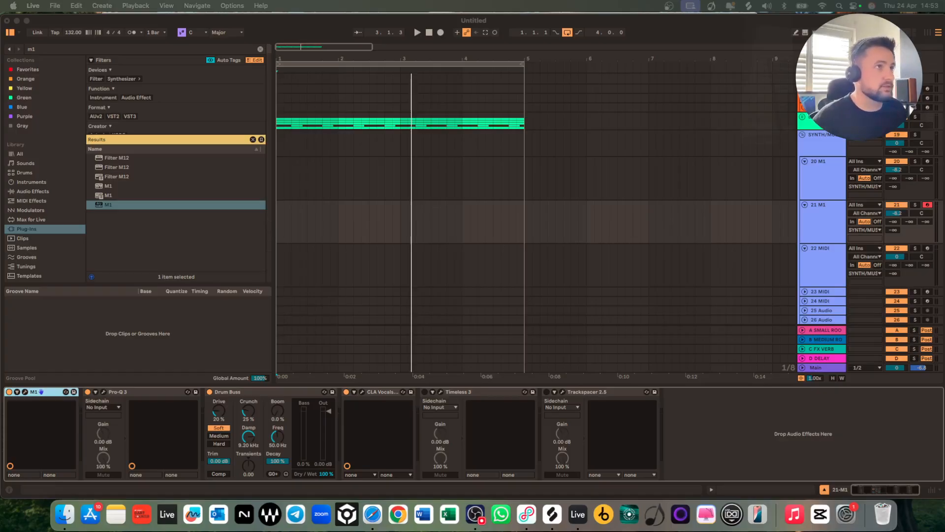
Play the existing four-bar loop from the start and stop playback.
{"action": "left_click", "coordinate": [429, 33]}
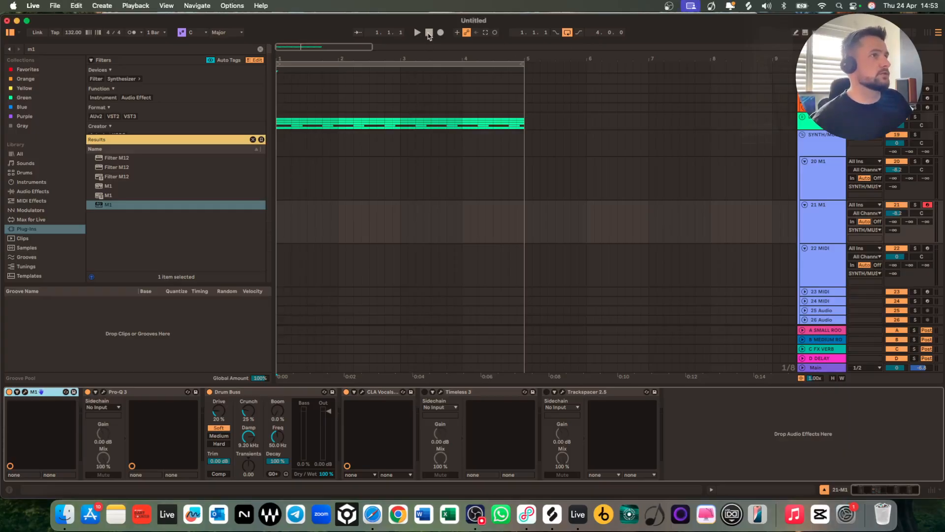
{"action": "left_click", "coordinate": [417, 33]}
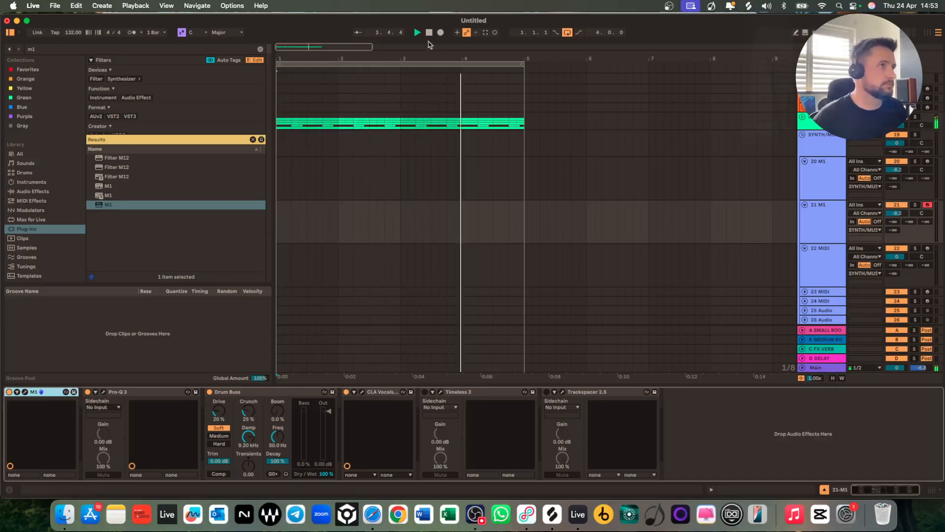
{"action": "left_click", "coordinate": [428, 32]}
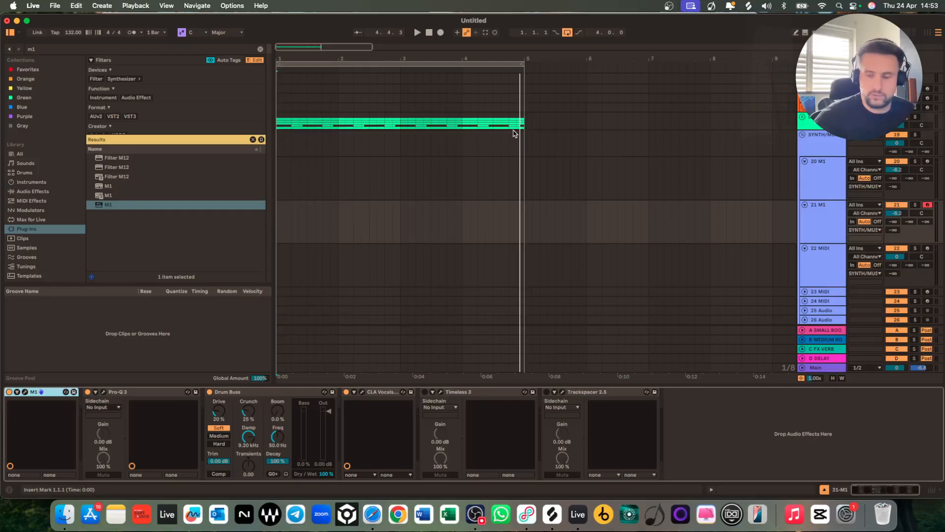
Arm the 20 M1 track and open its Korg M1 synth to view the MediumTrem organ patch.
{"action": "left_click", "coordinate": [833, 170]}
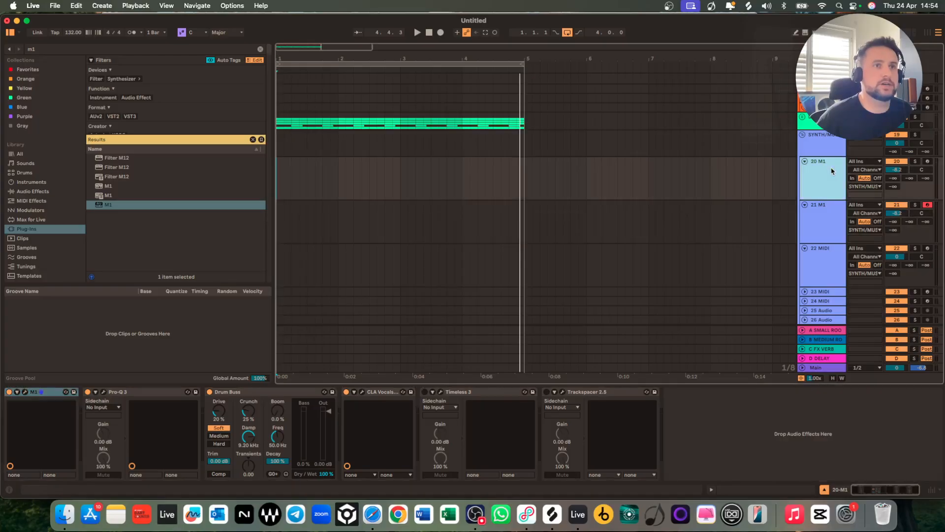
{"action": "left_click", "coordinate": [928, 161]}
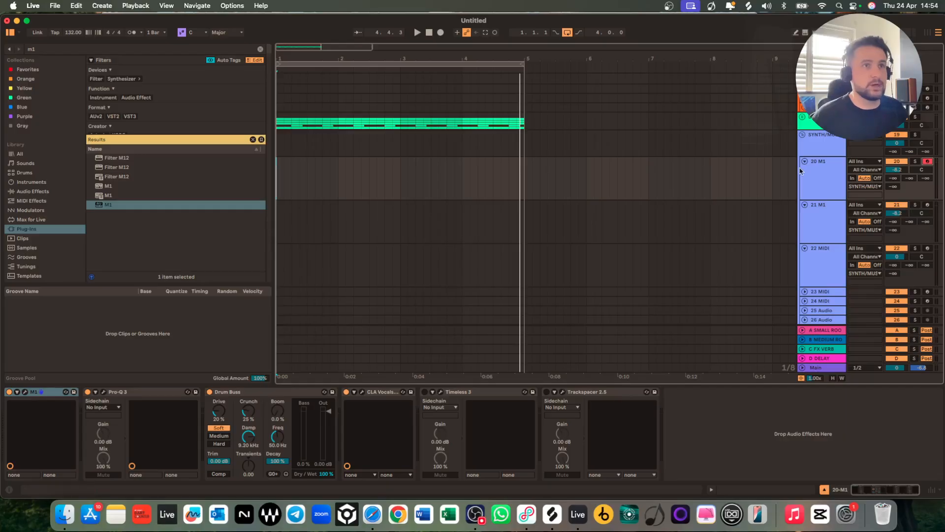
{"action": "left_click", "coordinate": [851, 171]}
{"action": "left_click", "coordinate": [832, 171]}
{"action": "left_click", "coordinate": [831, 171]}
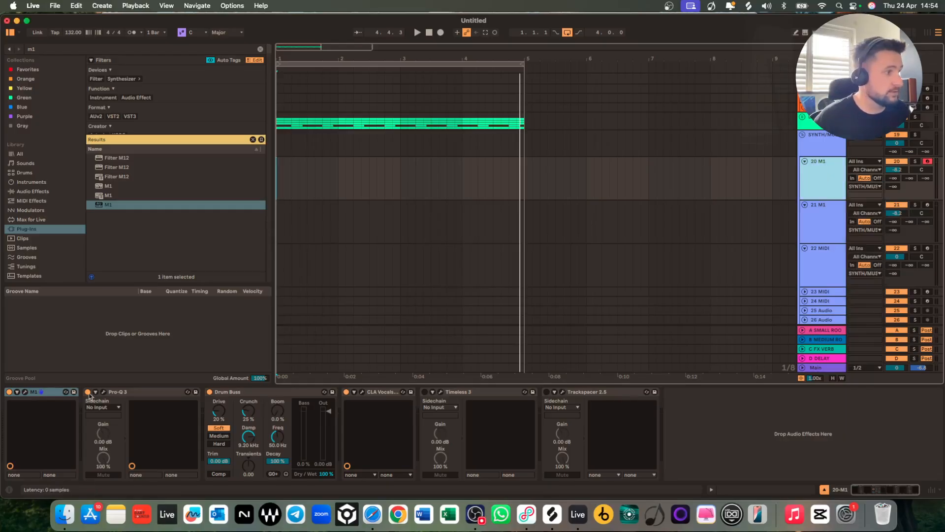
{"action": "left_click", "coordinate": [24, 392]}
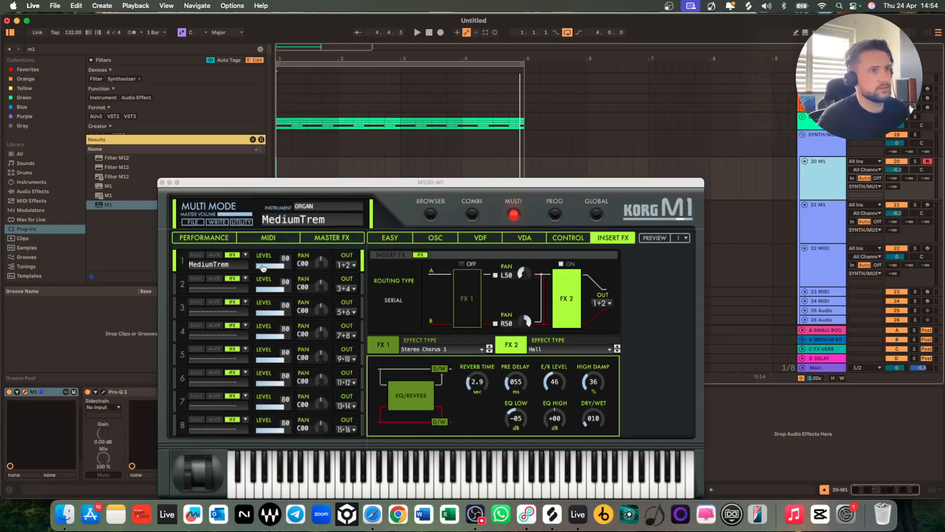
{"action": "left_click", "coordinate": [469, 186]}
{"action": "left_click_drag", "start_coordinate": [469, 186], "coordinate": [481, 146]}
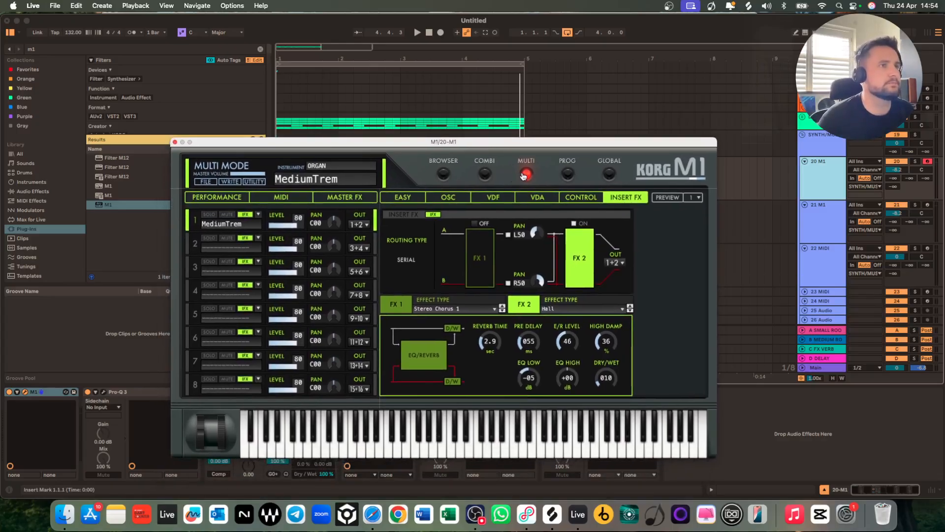
Compare the synth's Combi and Multi modes, view the organ presets in its browser, and close the synth window.
{"action": "left_click", "coordinate": [485, 173]}
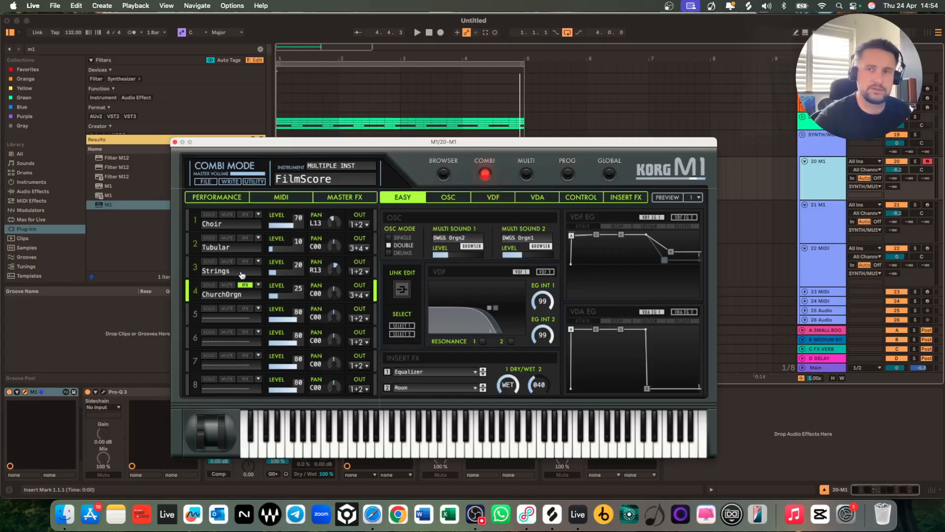
{"action": "left_click", "coordinate": [526, 173]}
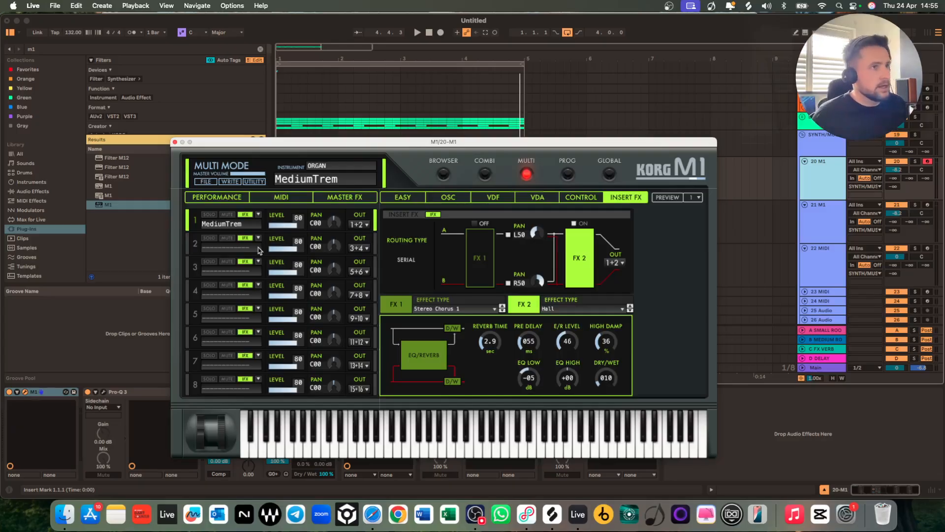
{"action": "left_click", "coordinate": [442, 175]}
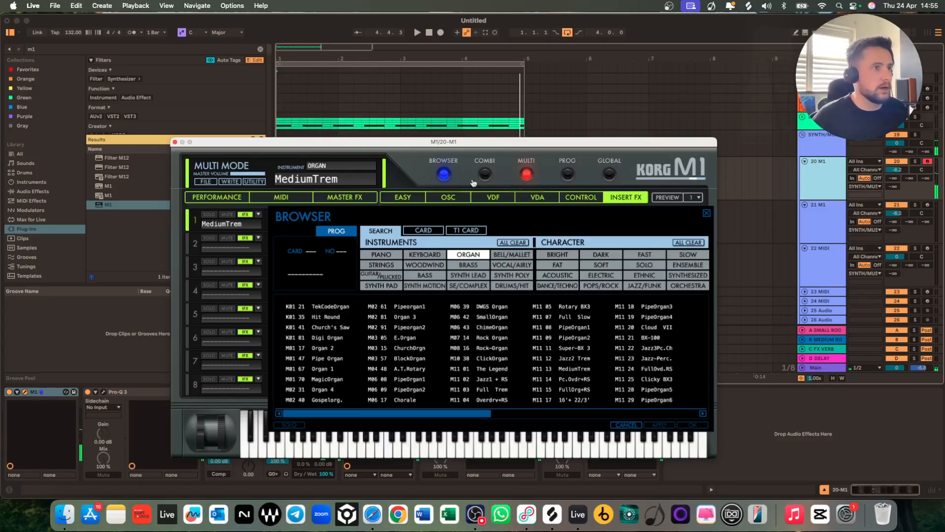
{"action": "left_click", "coordinate": [175, 142]}
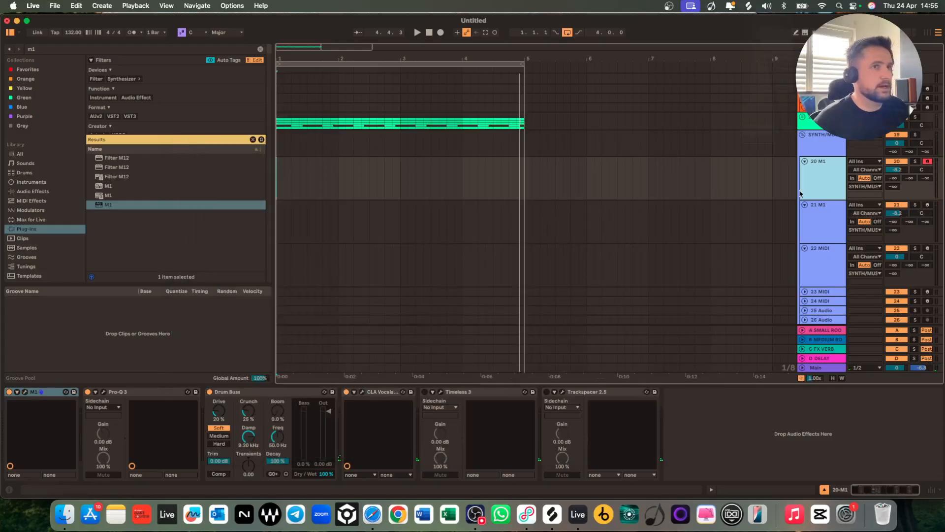
Open the Korg M1 on track 21 to examine its Organ 2 patch and the organ preset list, then close it.
{"action": "left_click", "coordinate": [822, 220]}
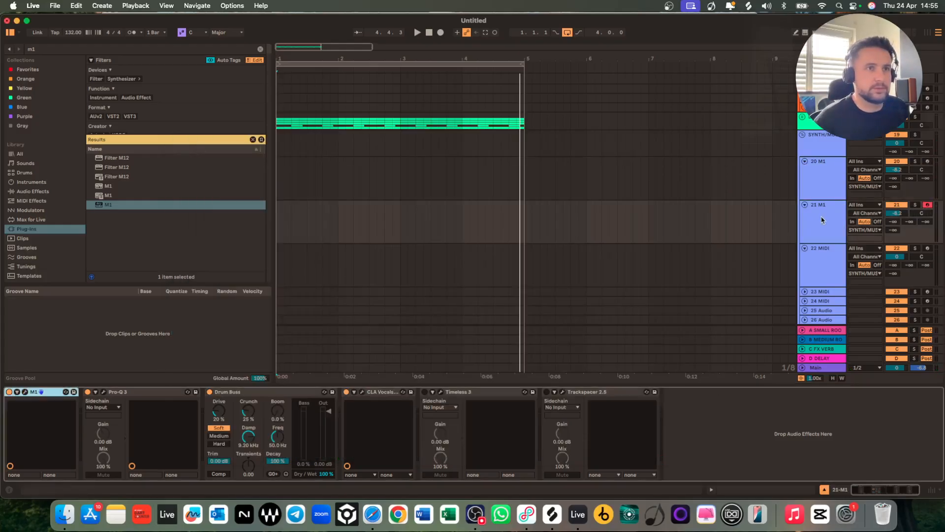
{"action": "left_click", "coordinate": [25, 392]}
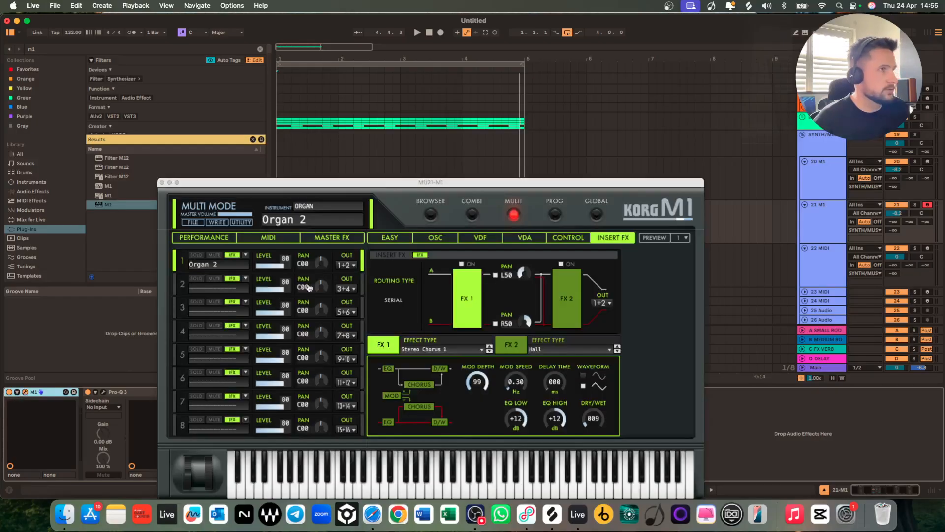
{"action": "left_click_drag", "start_coordinate": [397, 182], "coordinate": [402, 153]}
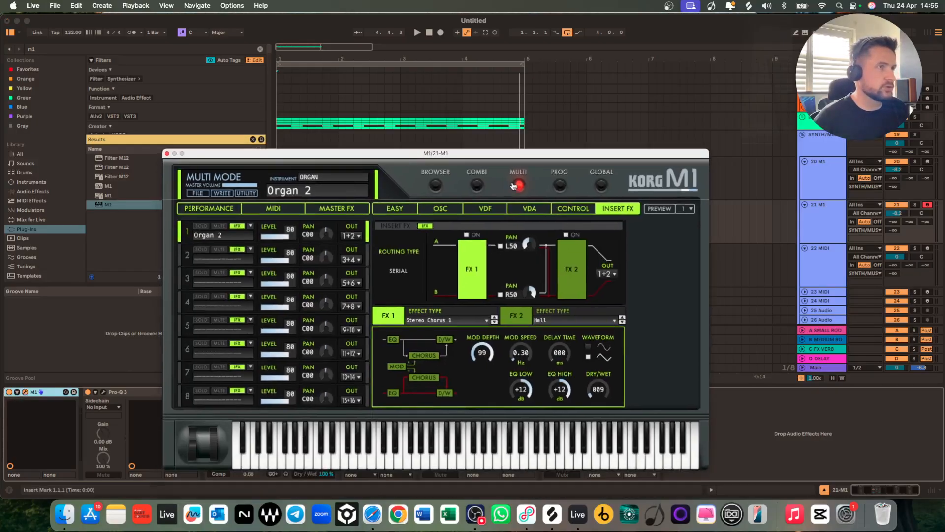
{"action": "left_click", "coordinate": [436, 186]}
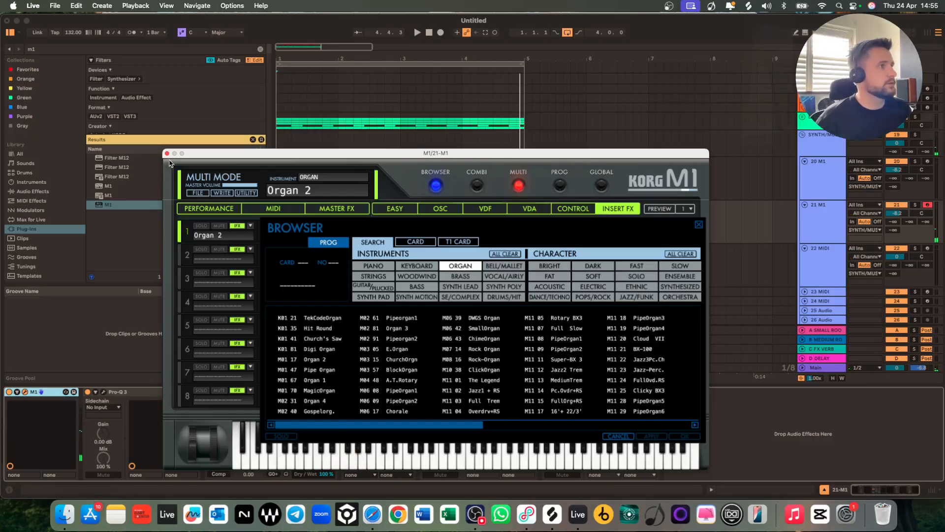
{"action": "left_click", "coordinate": [167, 153]}
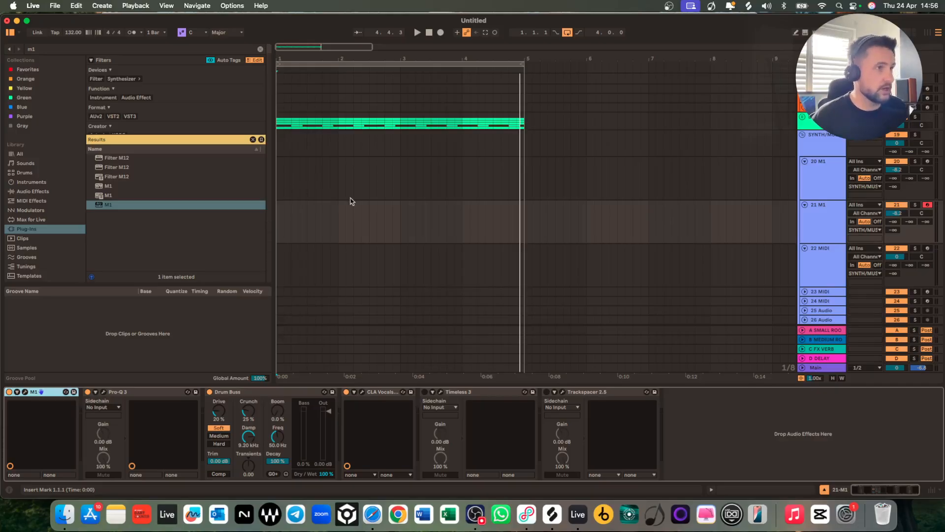
Create an empty four-bar MIDI clip on the 21 M1 track, starting at bar 1, and show its low octaves.
{"action": "left_click_drag", "start_coordinate": [524, 206], "coordinate": [272, 208]}
{"action": "key", "text": "super+shift+m"}
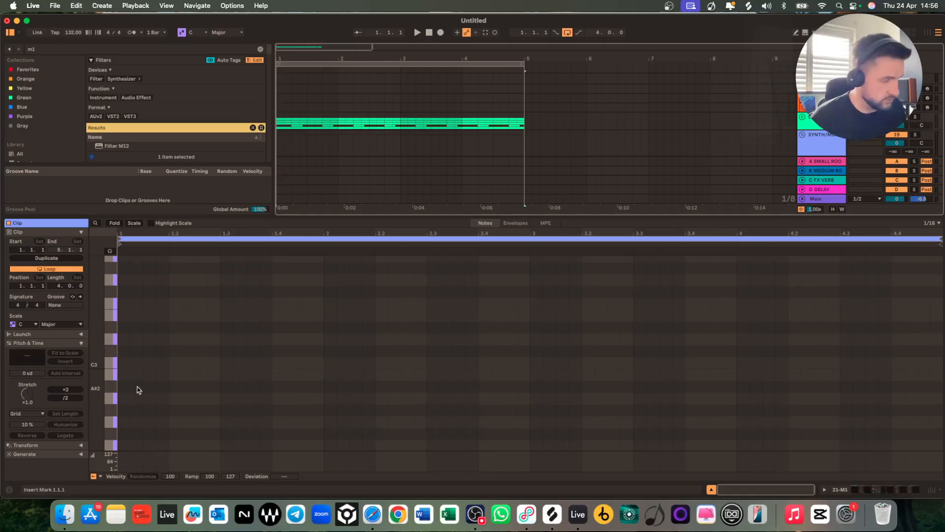
{"action": "scroll", "coordinate": [138, 390], "scroll_direction": "down", "scroll_amount": 2}
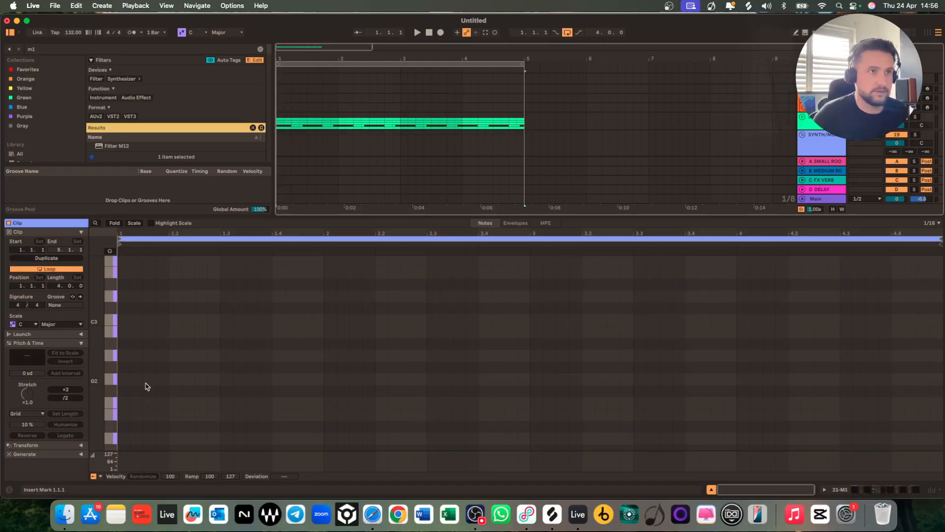
{"action": "scroll", "coordinate": [151, 381], "scroll_direction": "down", "scroll_amount": 3}
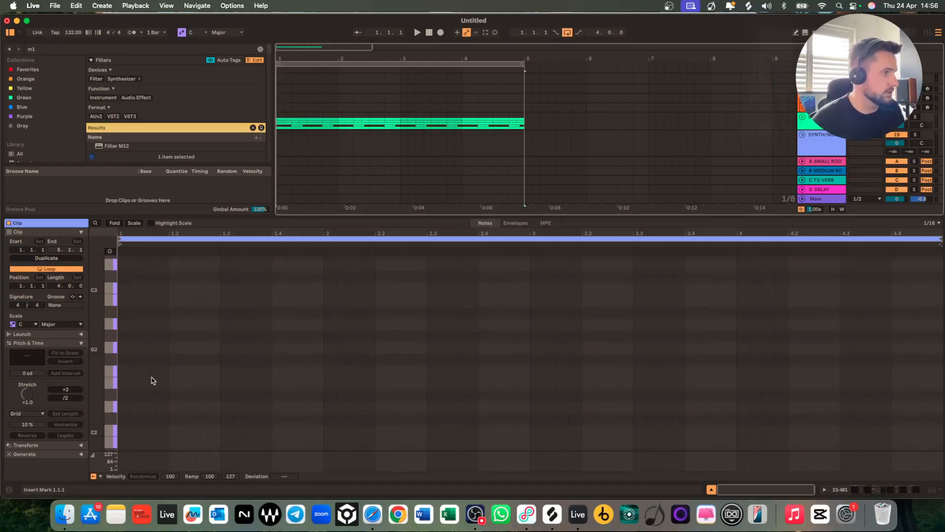
{"action": "scroll", "coordinate": [153, 381], "scroll_direction": "down", "scroll_amount": 10}
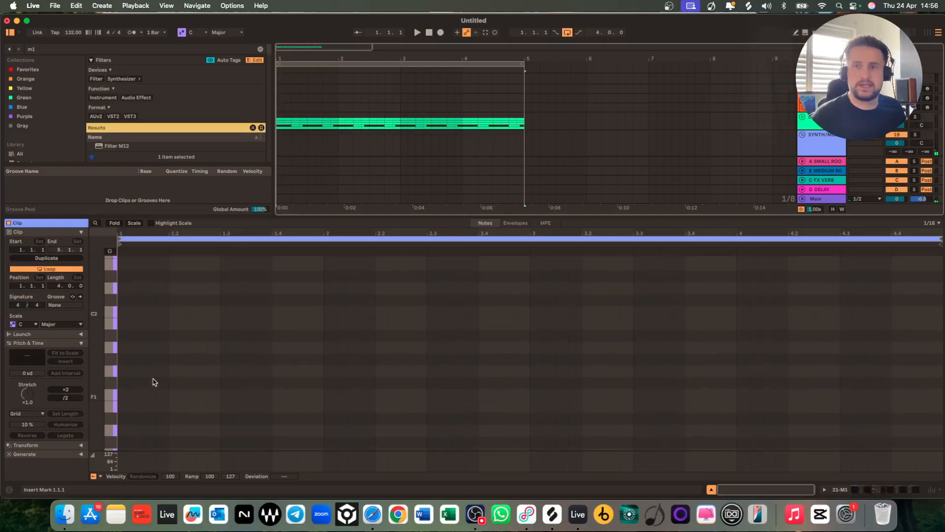
Add a sixteenth note at the start of the clip and tune it to E1 while auditioning it with the loop.
{"action": "key", "text": "space"}
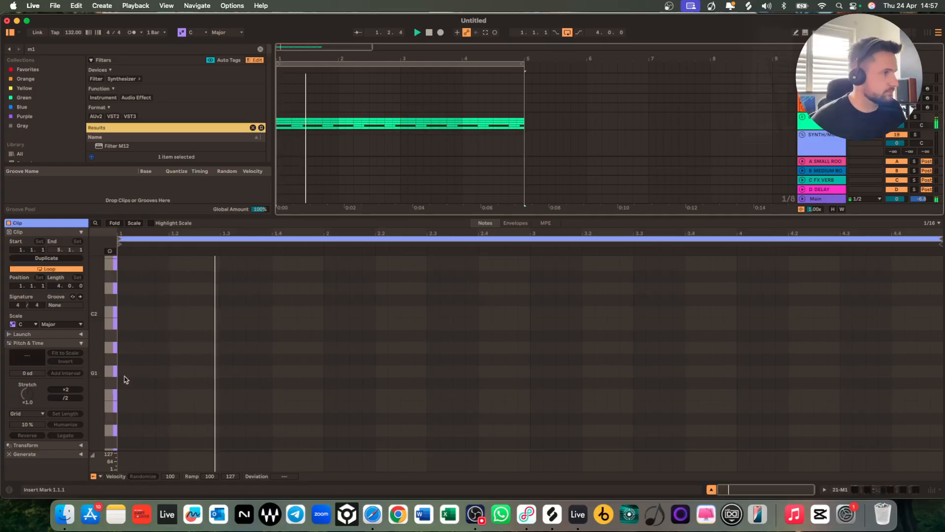
{"action": "double_click", "coordinate": [123, 372]}
{"action": "key", "text": "space"}
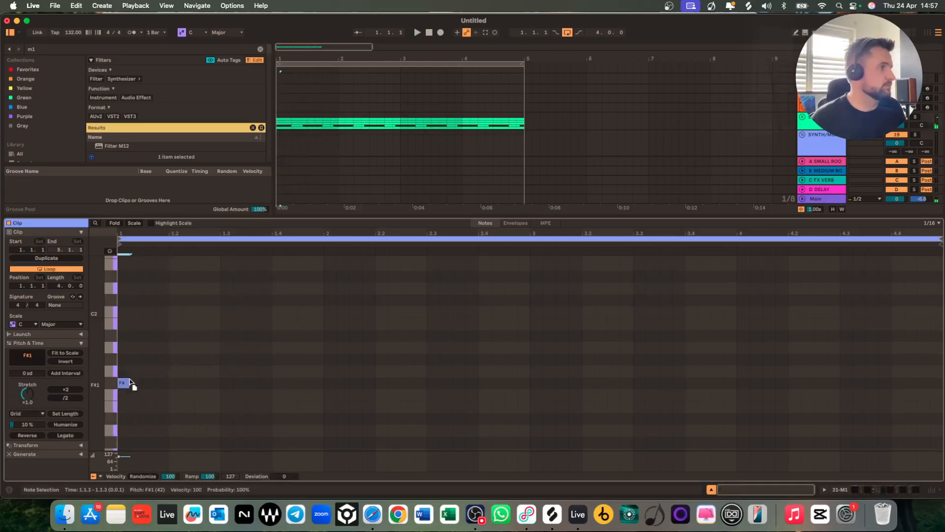
{"action": "mouse_move", "coordinate": [125, 373]}
{"action": "left_mouse_down"}
{"action": "mouse_move", "coordinate": [124, 362]}
{"action": "mouse_move", "coordinate": [124, 371]}
{"action": "left_mouse_up"}
{"action": "key", "text": "space"}
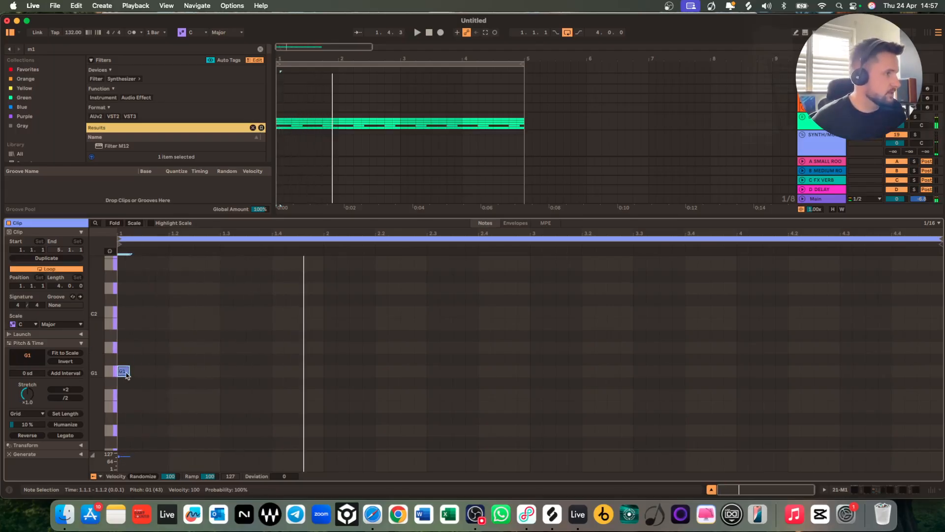
{"action": "key", "text": "space"}
{"action": "left_click_drag", "start_coordinate": [122, 372], "coordinate": [122, 405]}
{"action": "key", "text": "space"}
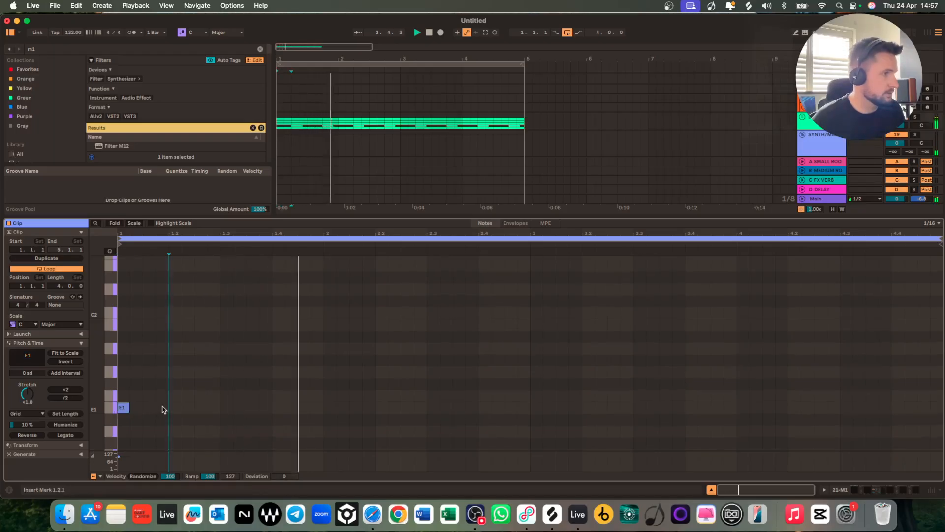
{"action": "key", "text": "space"}
{"action": "left_click", "coordinate": [169, 406]}
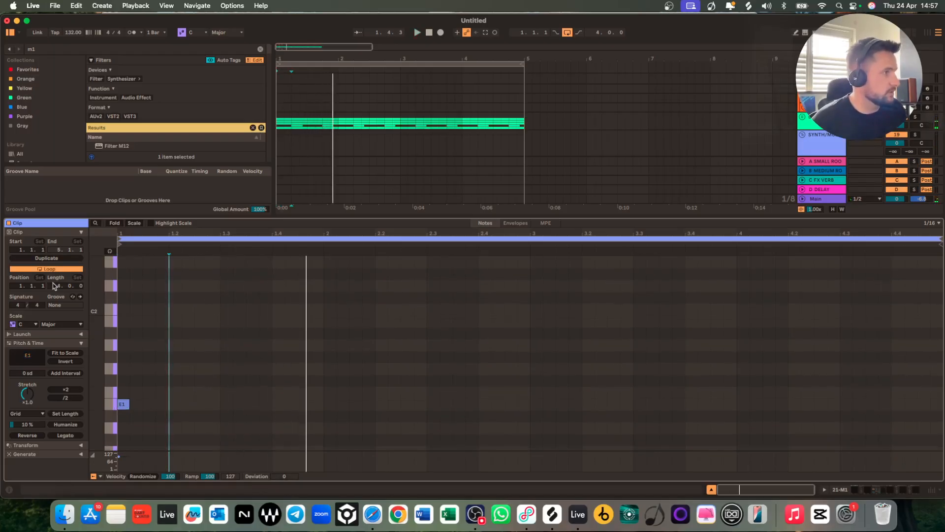
Set the clip's loop length to one bar and add a second E1 note at 1.1.3 during playback.
{"action": "left_click_drag", "start_coordinate": [55, 286], "coordinate": [54, 299]}
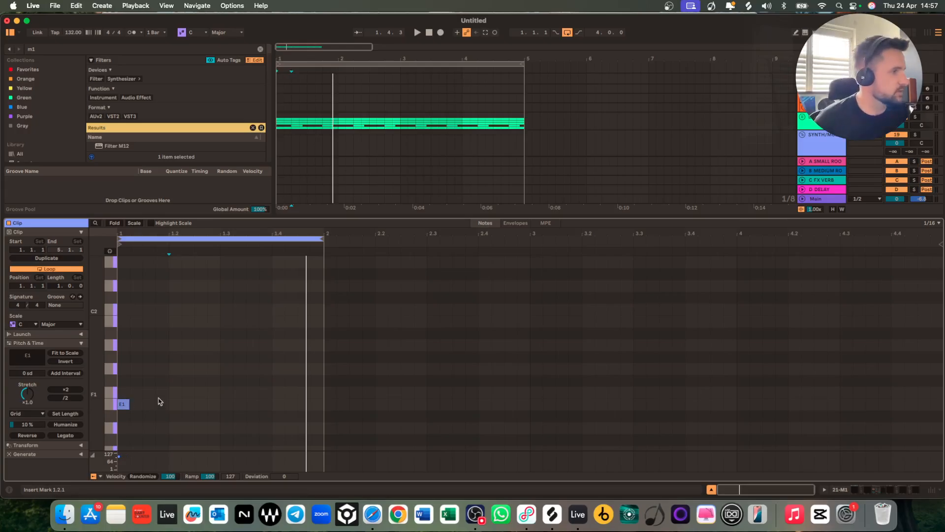
{"action": "key", "text": "space"}
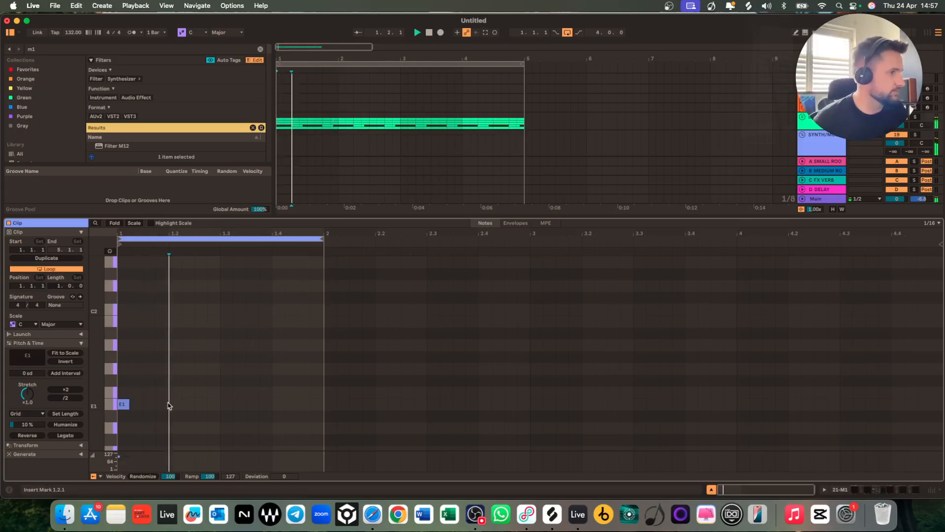
{"action": "double_click", "coordinate": [149, 404]}
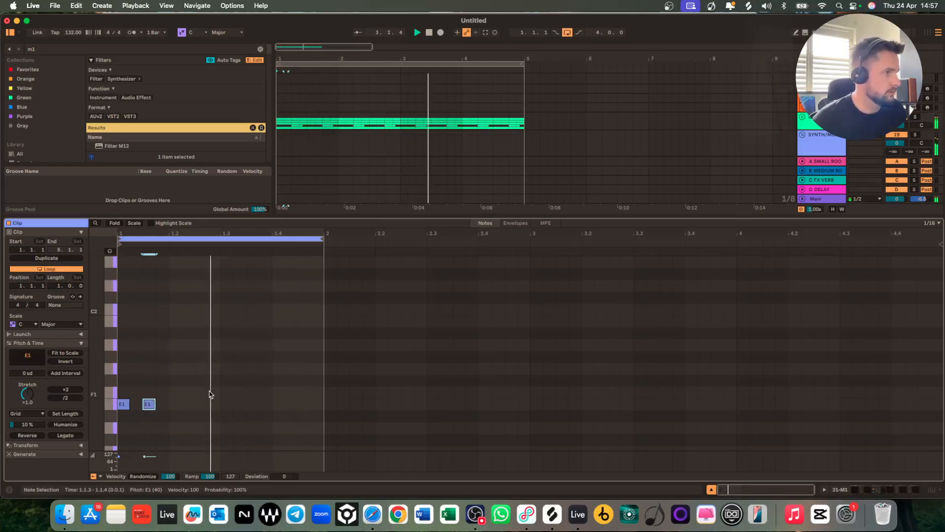
Add sixteenth notes G1 at 1.2.4, A1 at 1.3.3, A#1 at 1.4.1 and D2 at 1.4.3.
{"action": "double_click", "coordinate": [213, 393]}
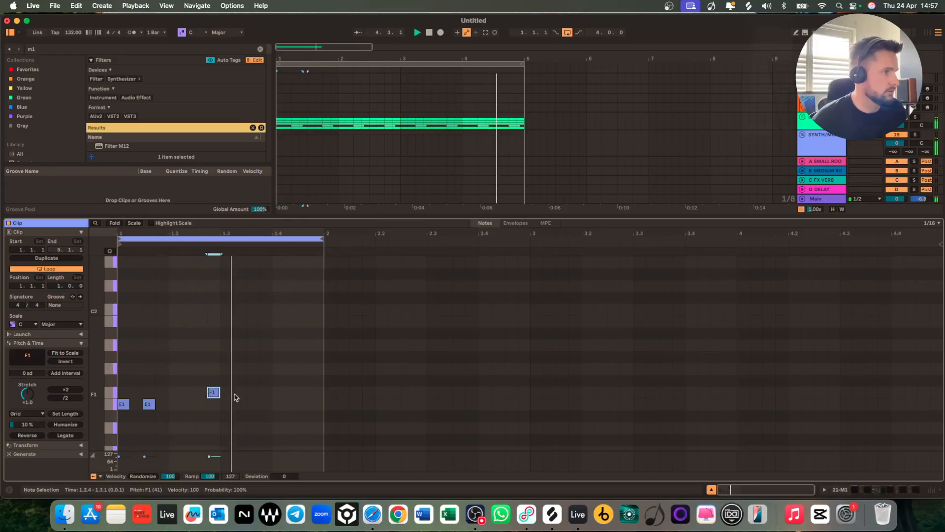
{"action": "left_click_drag", "start_coordinate": [212, 392], "coordinate": [212, 369]}
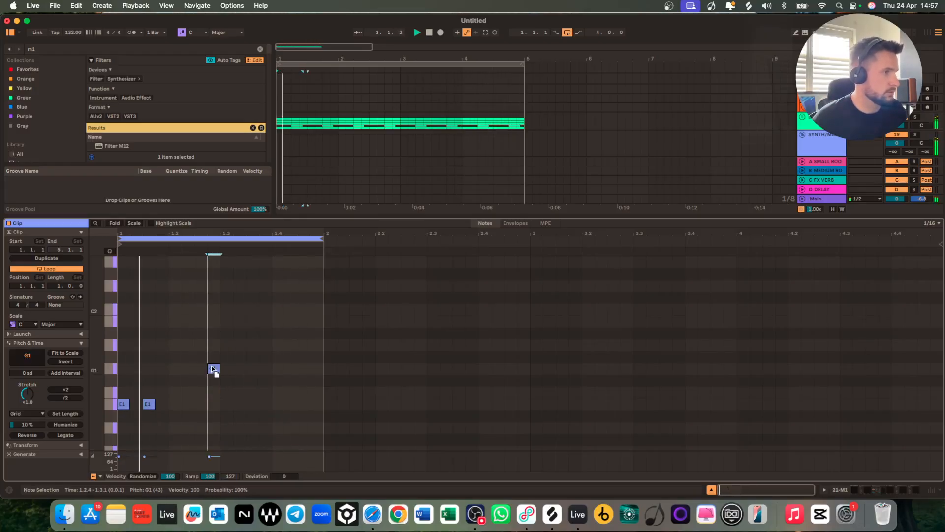
{"action": "double_click", "coordinate": [252, 345]}
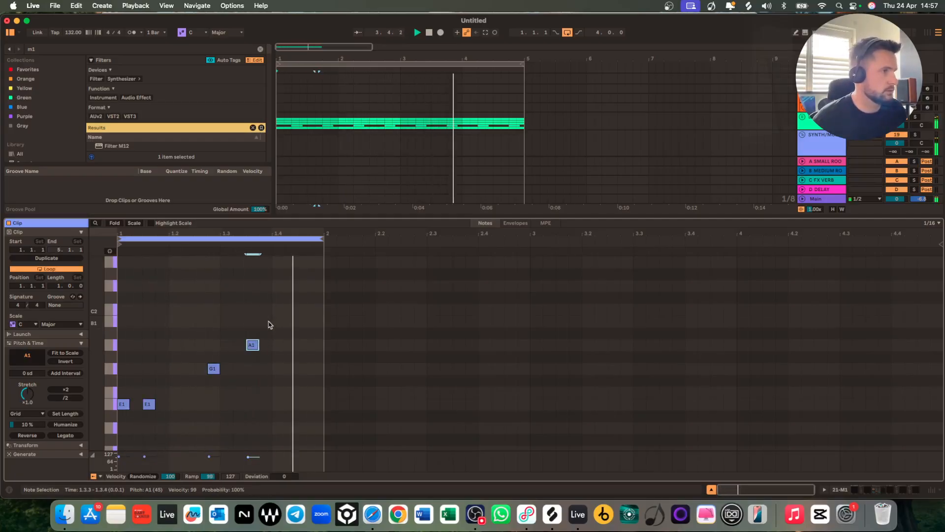
{"action": "double_click", "coordinate": [268, 321]}
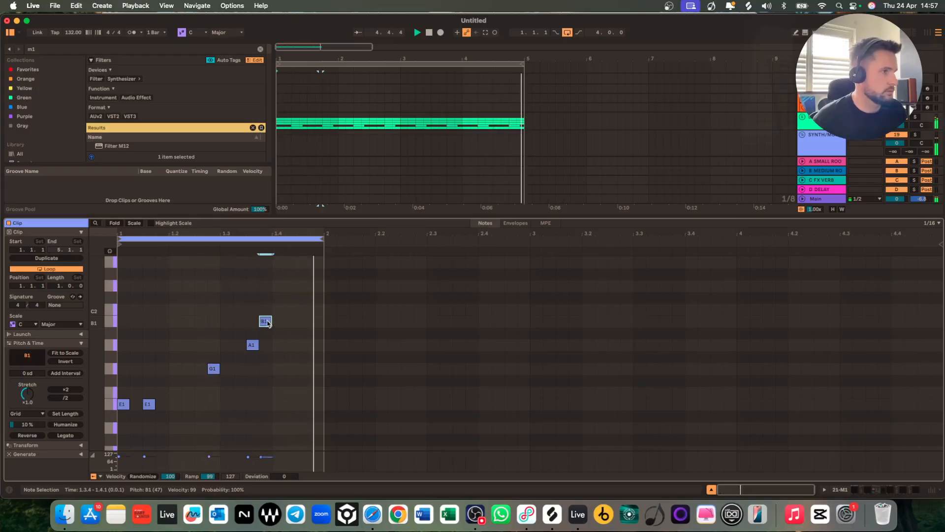
{"action": "left_click_drag", "start_coordinate": [267, 323], "coordinate": [278, 335]}
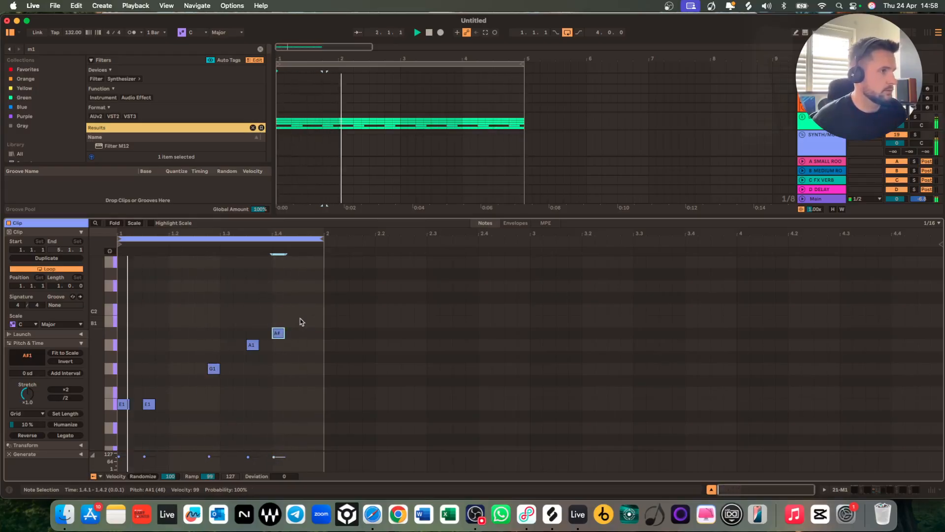
{"action": "double_click", "coordinate": [304, 289]}
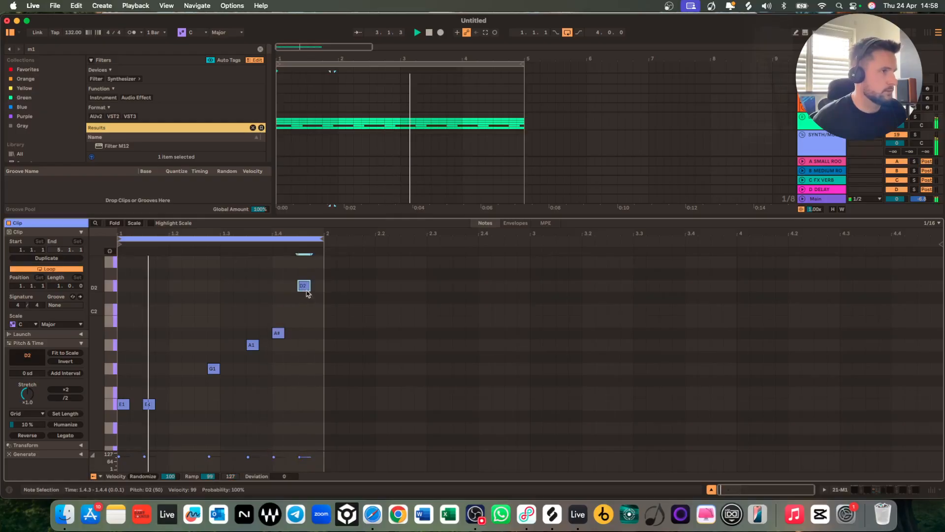
Play the one-bar organ bassline together with the four-bar loop to check how it sits.
{"action": "key", "text": "ctrl+Up"}
{"action": "left_click", "coordinate": [597, 175]}
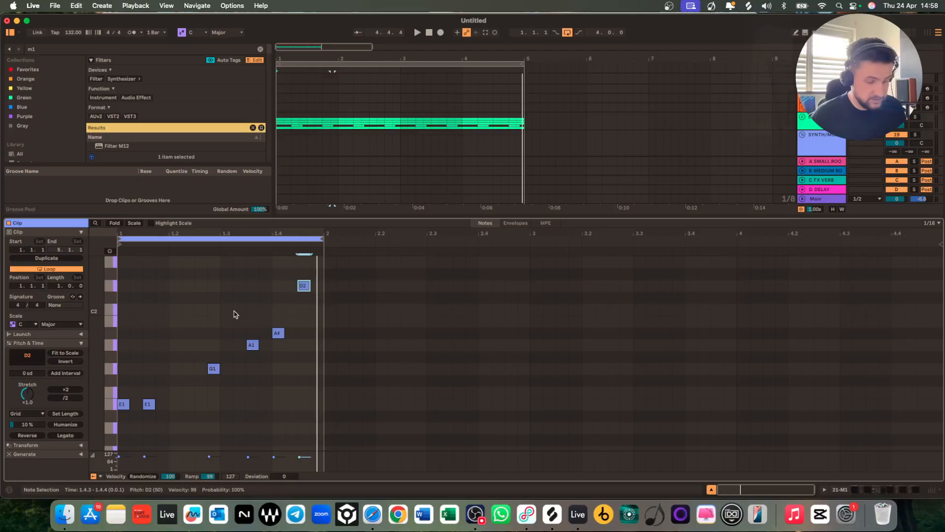
{"action": "key", "text": "space"}
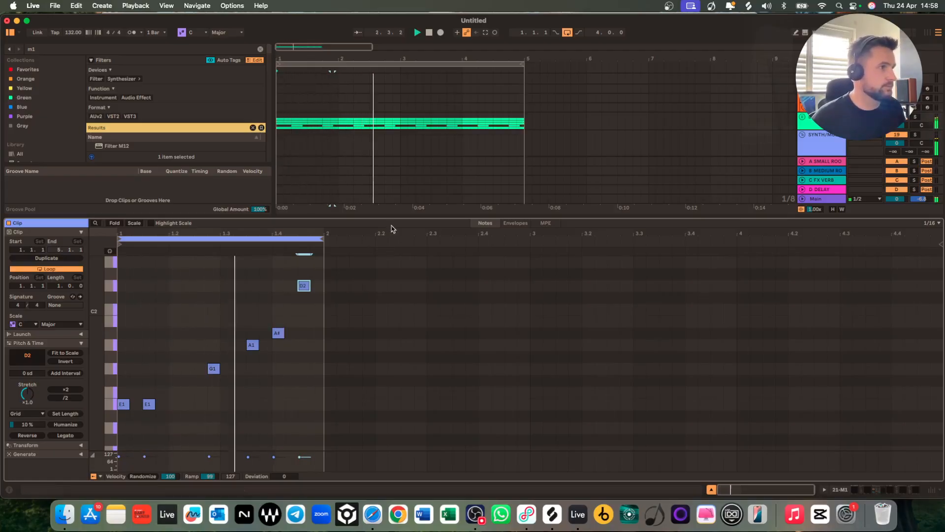
{"action": "key", "text": "space"}
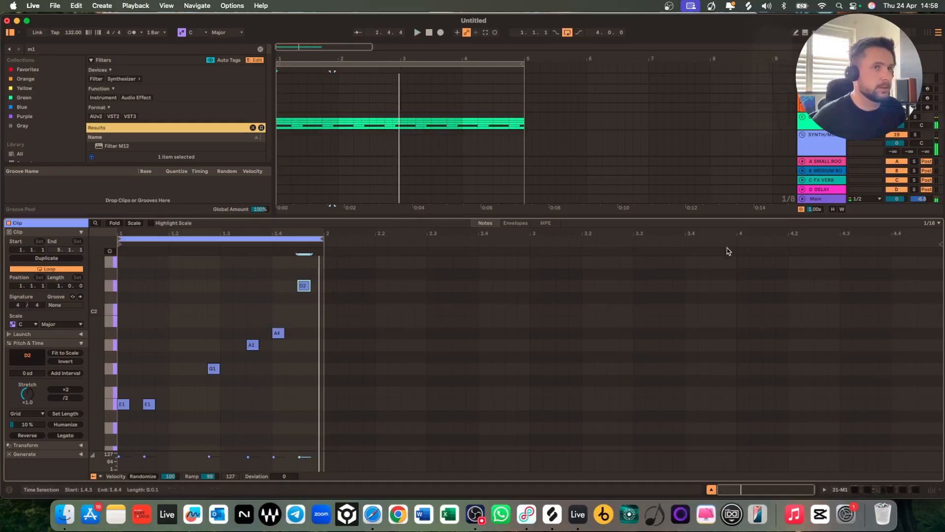
Show the 21 M1 track's device chain and set Trackspacer's sidechain source to 2-Speed Garage Drumloops 164.
{"action": "left_click", "coordinate": [711, 489]}
{"action": "double_click", "coordinate": [811, 255]}
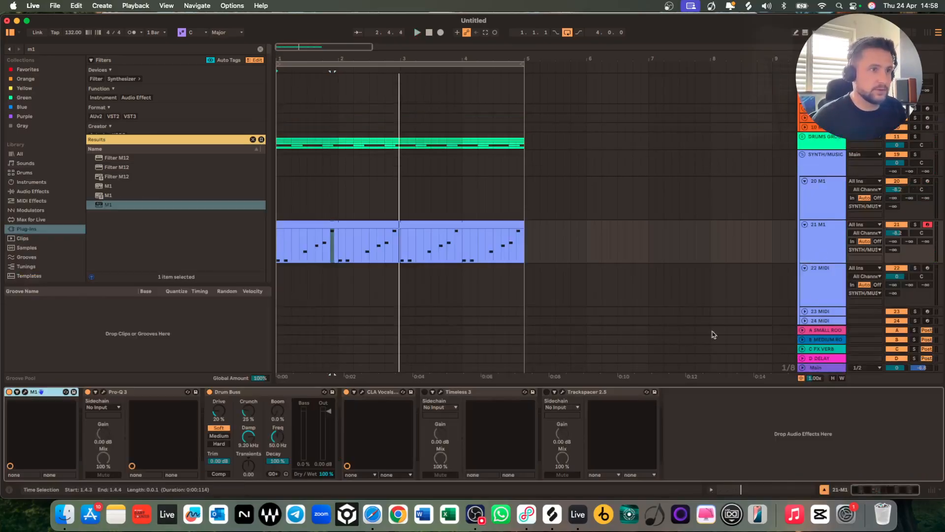
{"action": "left_click", "coordinate": [559, 408]}
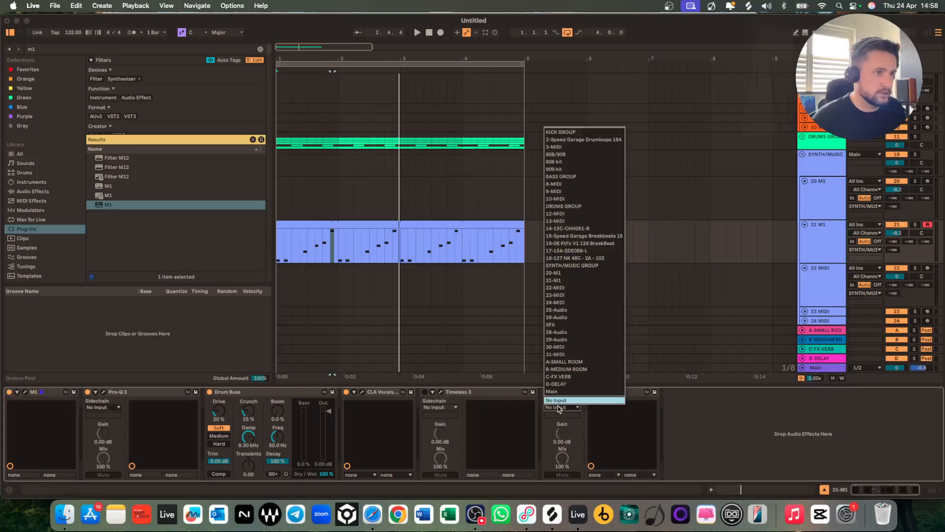
{"action": "left_click", "coordinate": [578, 147]}
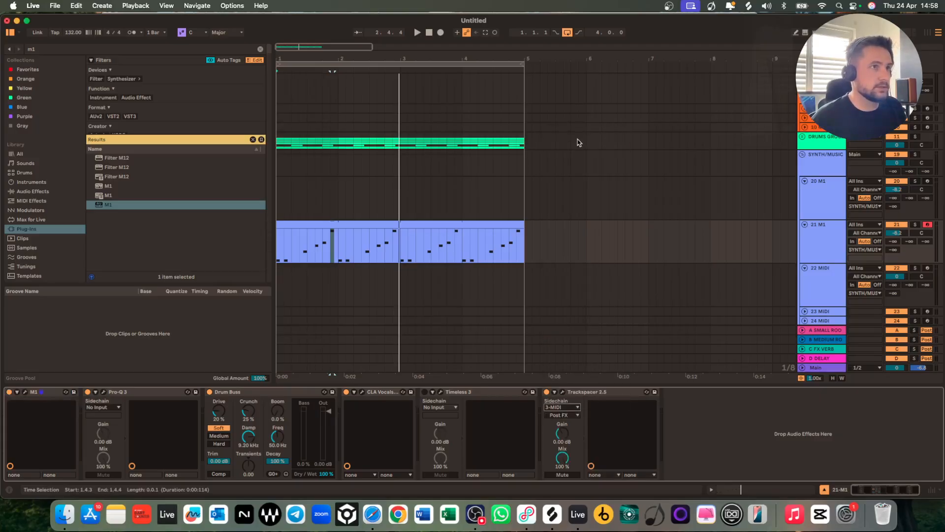
{"action": "left_click", "coordinate": [553, 407]}
{"action": "left_click", "coordinate": [580, 140]}
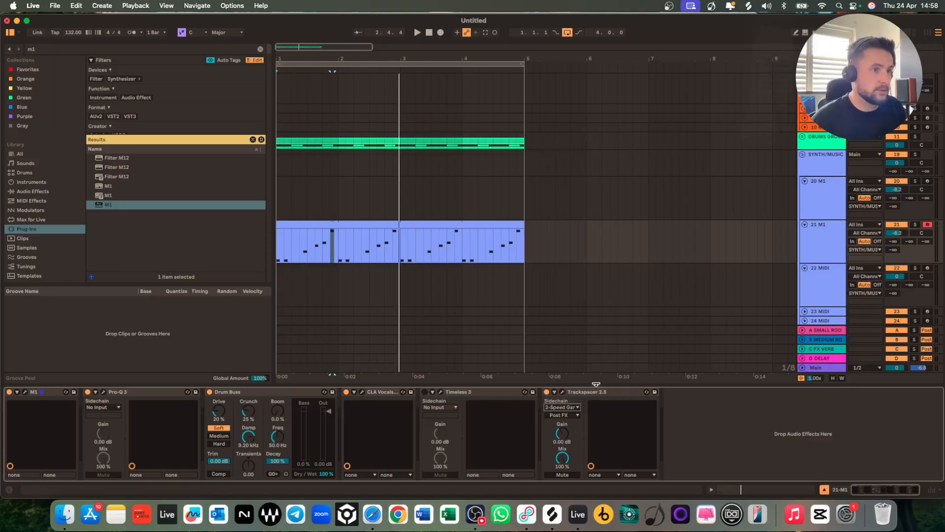
Shorten Trackspacer's attack and release and raise its amount slightly during playback, and lower the 21 M1 track's volume a little.
{"action": "key", "text": "space"}
{"action": "left_click", "coordinate": [563, 392]}
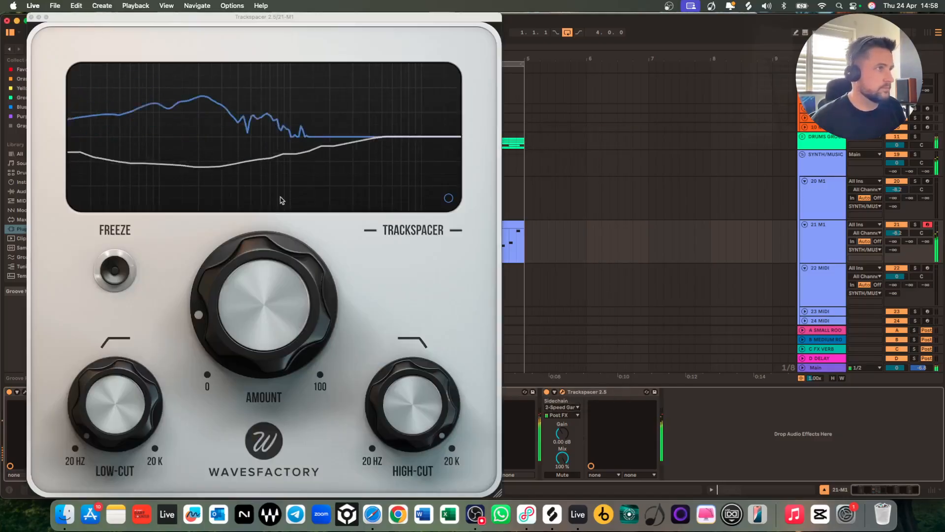
{"action": "left_click", "coordinate": [449, 198]}
{"action": "left_click_drag", "start_coordinate": [340, 148], "coordinate": [334, 208]}
{"action": "left_click_drag", "start_coordinate": [288, 171], "coordinate": [290, 225]}
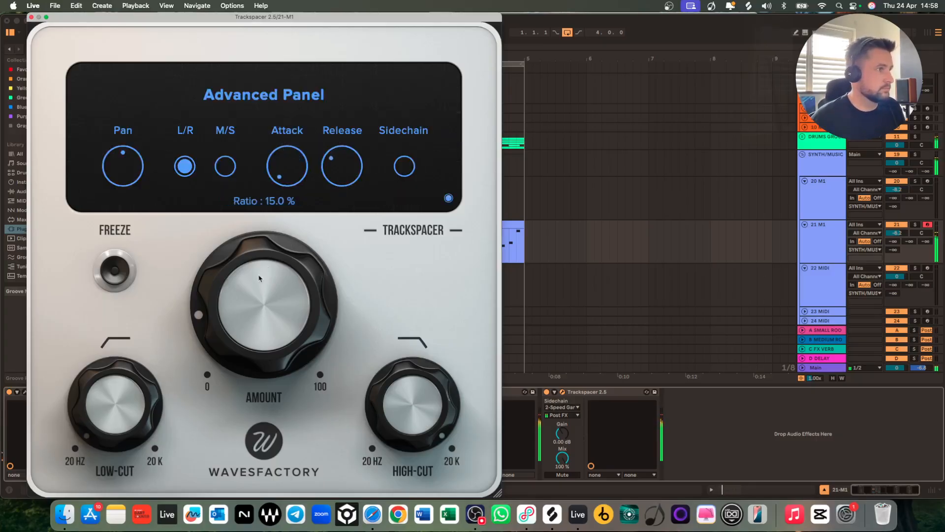
{"action": "left_click_drag", "start_coordinate": [261, 276], "coordinate": [268, 266]}
{"action": "left_click", "coordinate": [30, 17]}
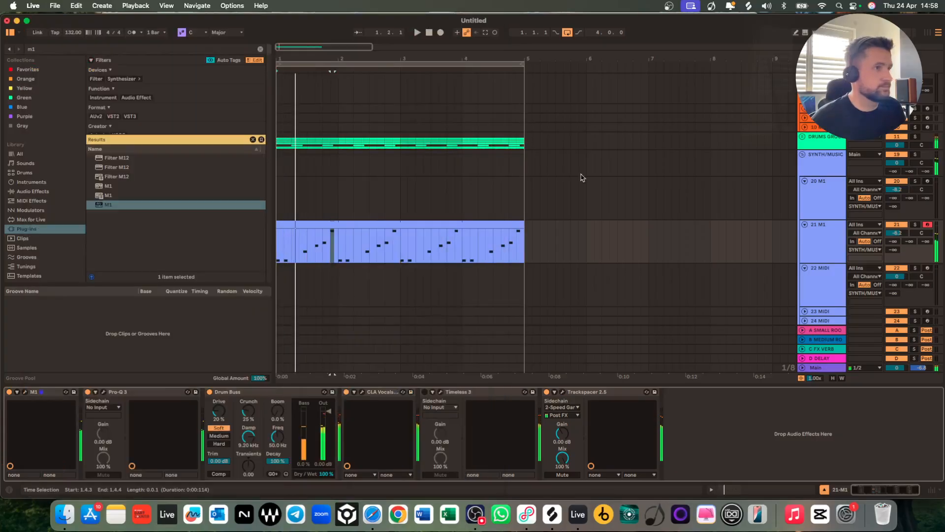
{"action": "left_click_drag", "start_coordinate": [893, 235], "coordinate": [894, 240]}
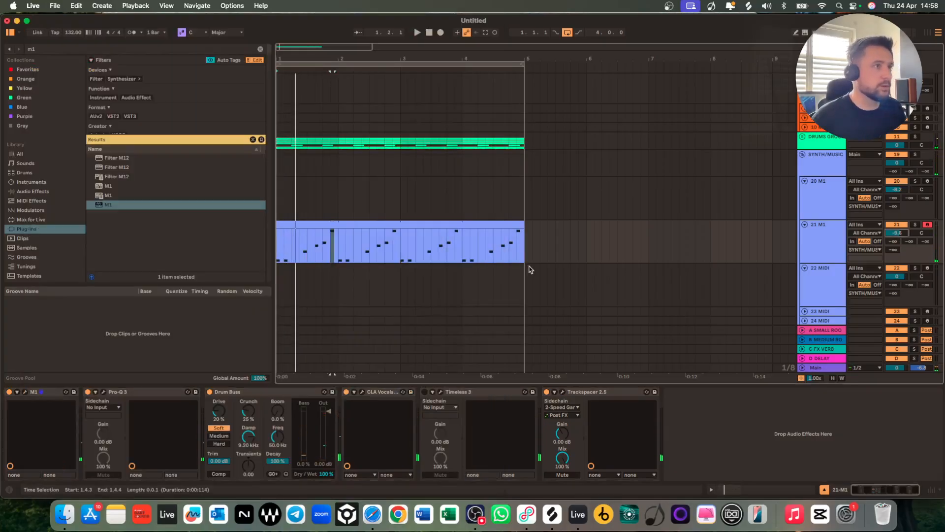
Extend the bassline clip's loop to four bars and duplicate the bar 1 notes into bars 2, 3 and 4.
{"action": "double_click", "coordinate": [477, 261]}
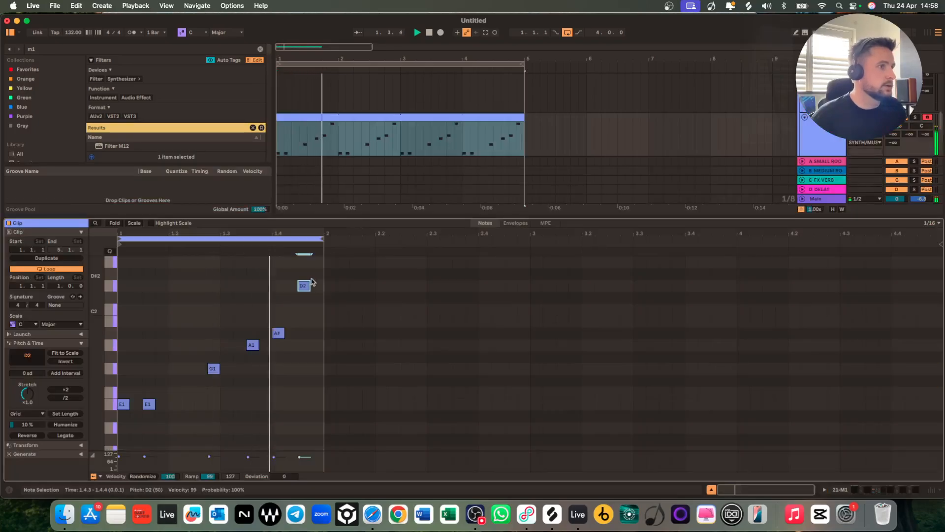
{"action": "mouse_move", "coordinate": [322, 238]}
{"action": "left_mouse_down"}
{"action": "mouse_move", "coordinate": [798, 239]}
{"action": "mouse_move", "coordinate": [940, 253]}
{"action": "left_mouse_up"}
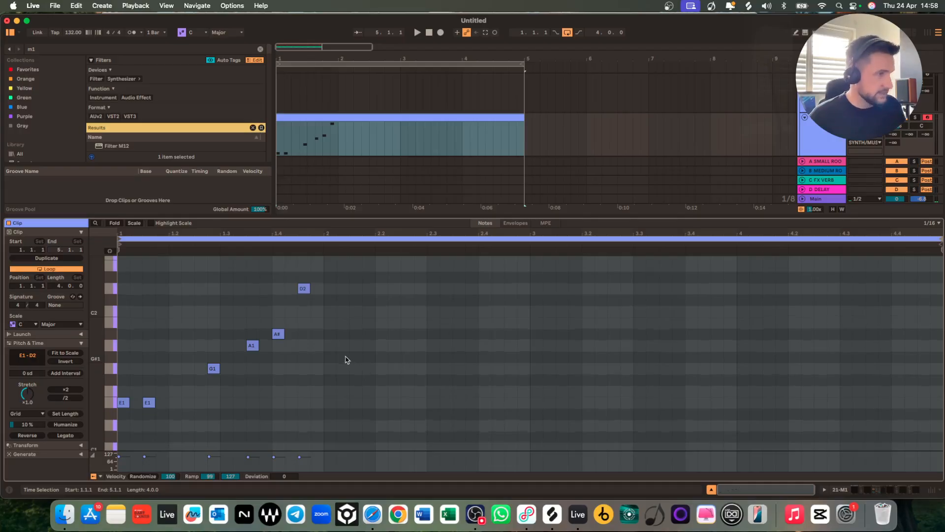
{"action": "left_click_drag", "start_coordinate": [320, 416], "coordinate": [118, 247]}
{"action": "key", "text": "super+d"}
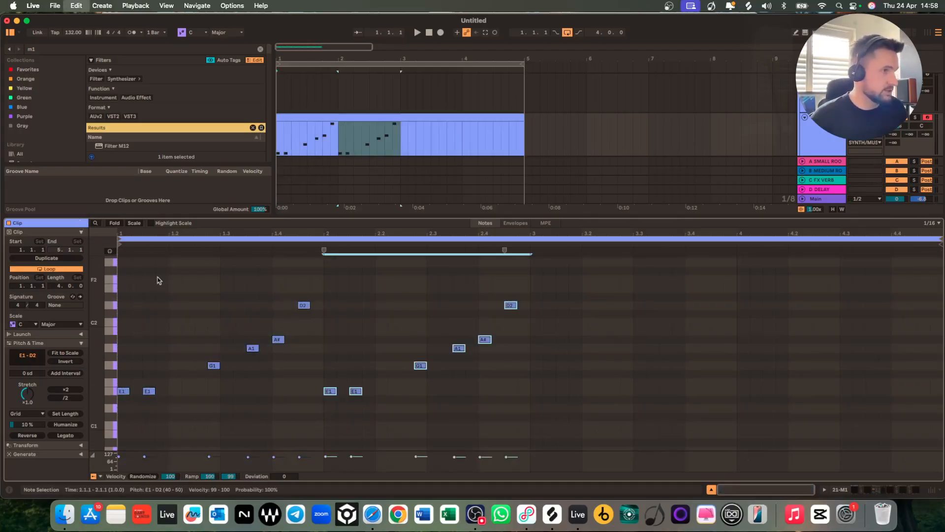
{"action": "key", "text": "super+d"}
{"action": "key", "text": "super+d"}
{"action": "key", "text": "space"}
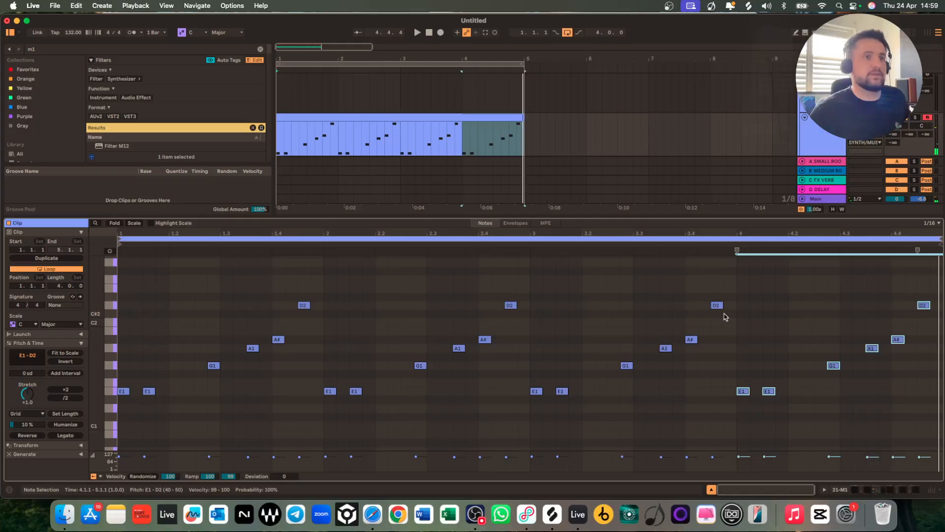
In bar 4, repitch both opening E1 notes to A1, the A1 at 4.3.3 to D2, and the D2 at 4.4.3 to G1.
{"action": "left_click", "coordinate": [737, 277]}
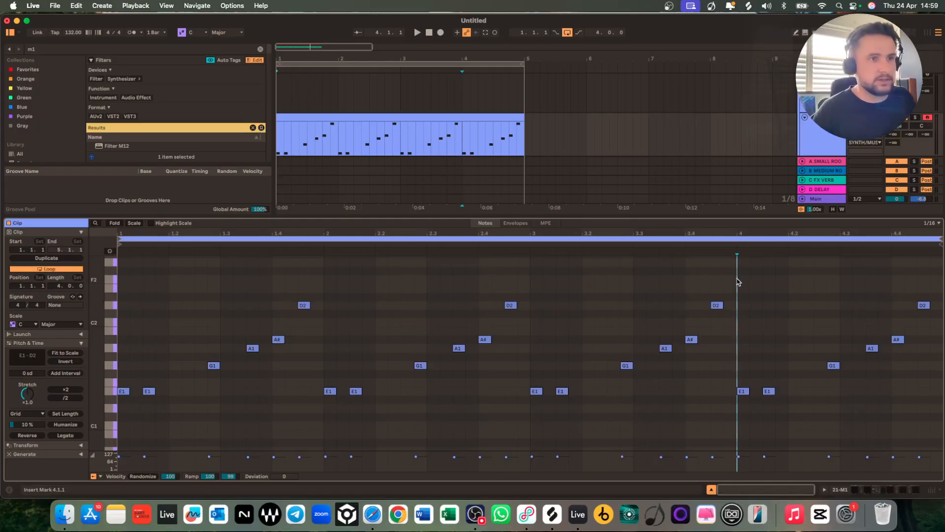
{"action": "left_click_drag", "start_coordinate": [737, 282], "coordinate": [943, 472]}
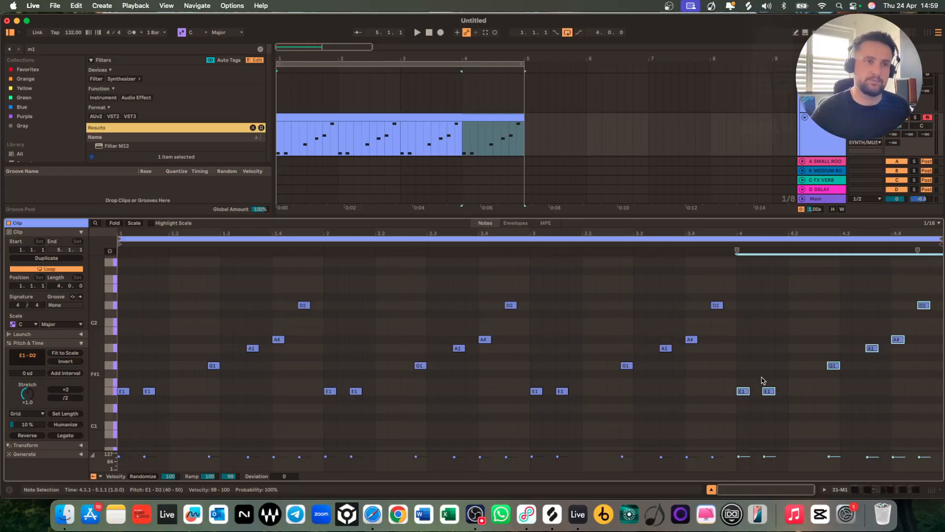
{"action": "key", "text": "space"}
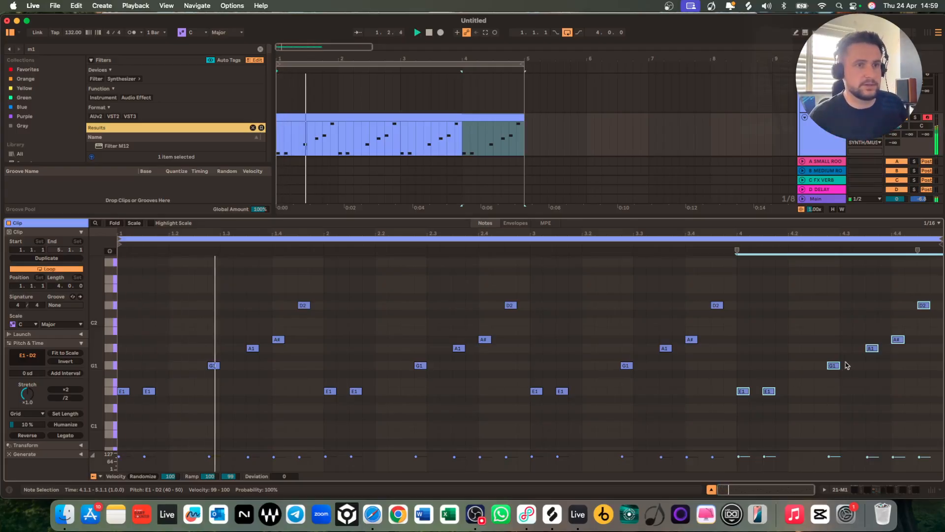
{"action": "left_click", "coordinate": [735, 404]}
{"action": "left_click_drag", "start_coordinate": [736, 404], "coordinate": [745, 350]}
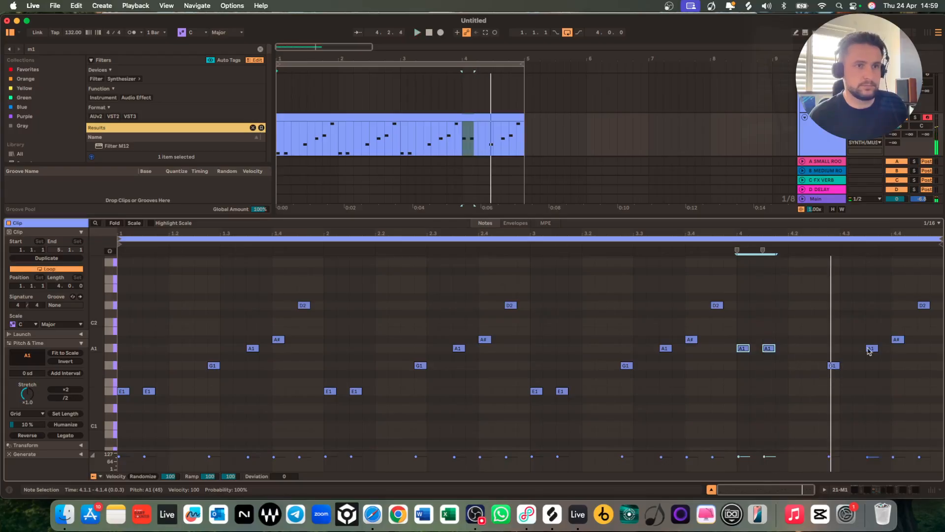
{"action": "left_click_drag", "start_coordinate": [873, 350], "coordinate": [926, 345]}
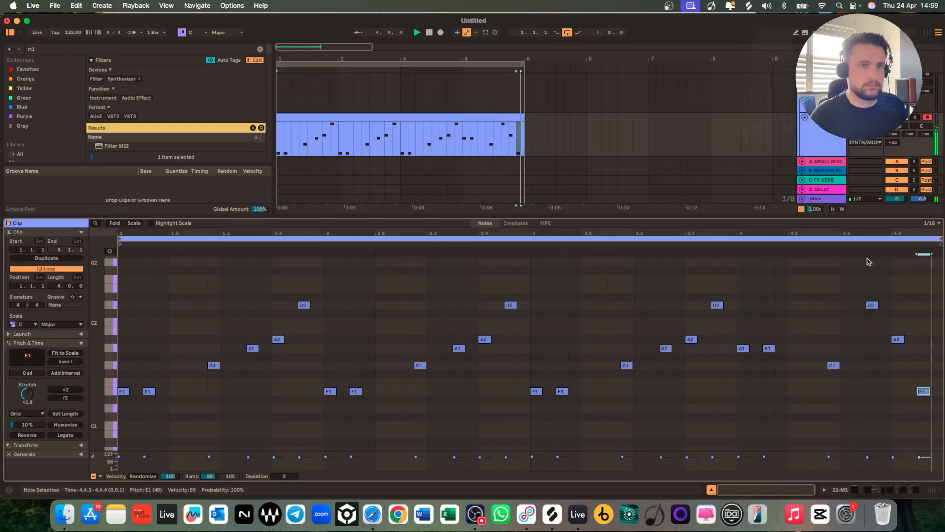
{"action": "left_click_drag", "start_coordinate": [923, 391], "coordinate": [925, 369]}
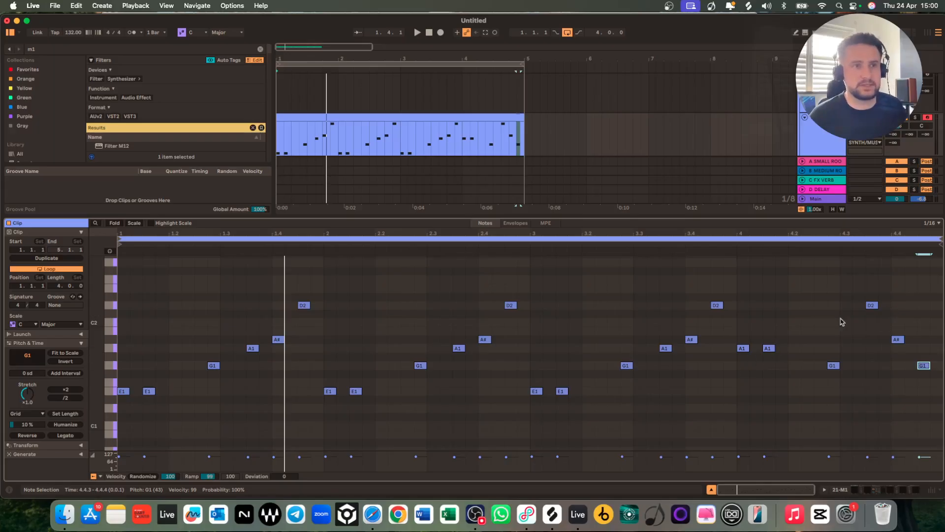
Add a short D2 note at 4.2.3 and a sixteenth note E2 placed at 4.3.2.
{"action": "double_click", "coordinate": [820, 305]}
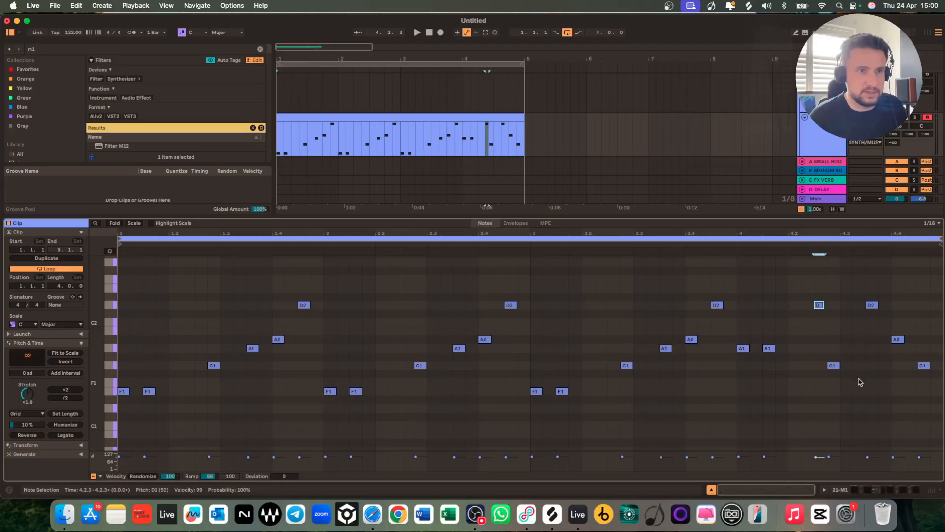
{"action": "scroll", "coordinate": [856, 304], "scroll_direction": "down", "scroll_amount": 2}
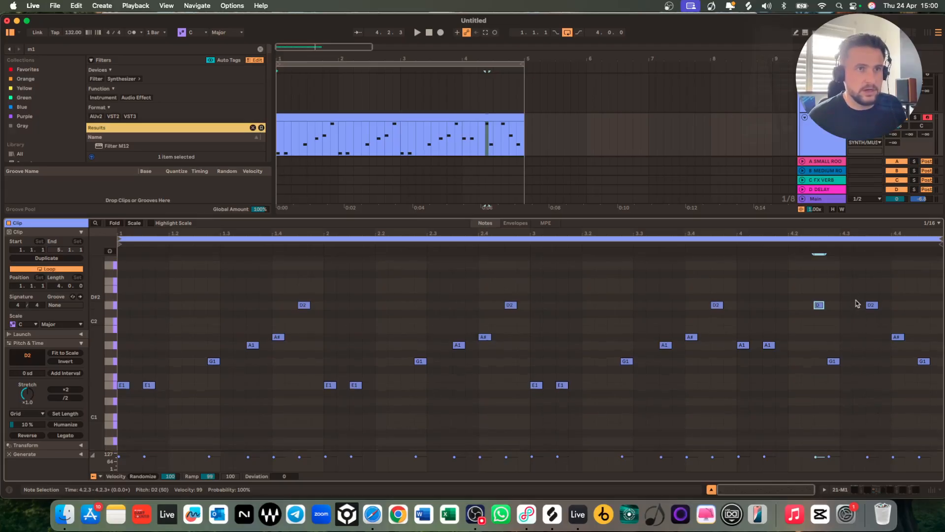
{"action": "scroll", "coordinate": [881, 305], "scroll_direction": "up", "scroll_amount": 1}
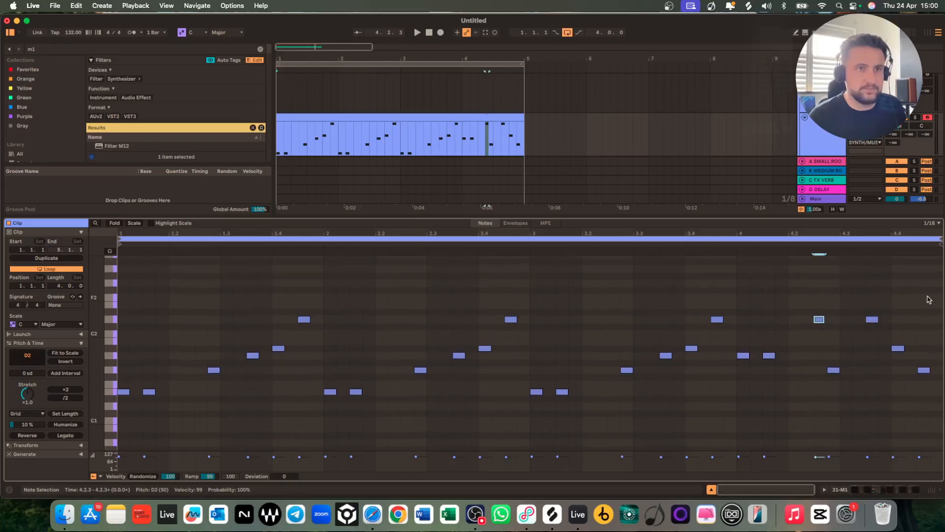
{"action": "scroll", "coordinate": [938, 275], "scroll_direction": "down", "scroll_amount": 1}
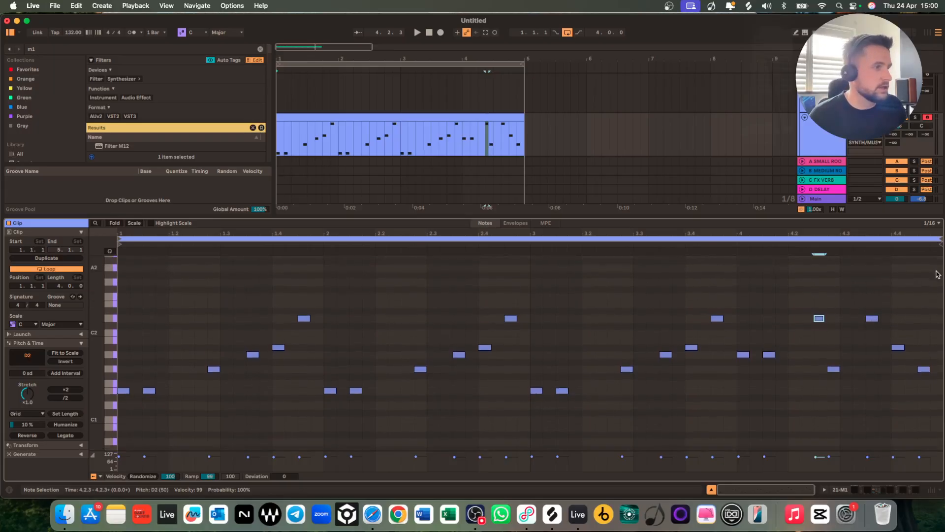
{"action": "scroll", "coordinate": [939, 309], "scroll_direction": "up", "scroll_amount": 1}
{"action": "double_click", "coordinate": [938, 310]}
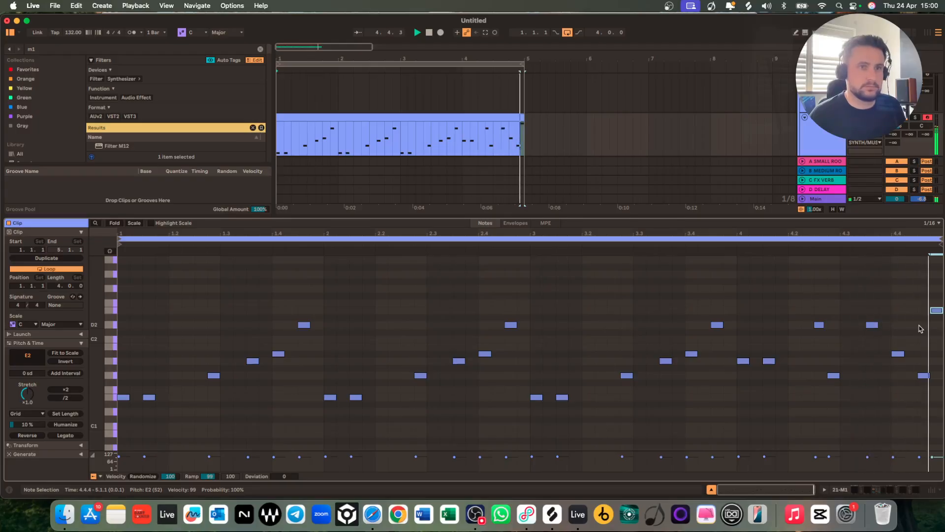
{"action": "left_click_drag", "start_coordinate": [938, 312], "coordinate": [862, 317]}
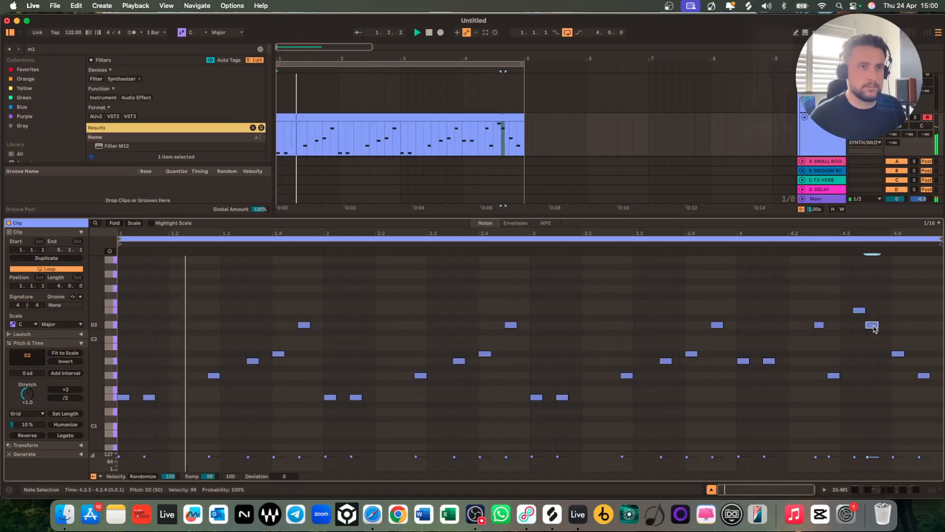
Try E2 at 4.2.4 and G1 at 4.3.1, shifting the two nearby D2 notes by a sixteenth and back.
{"action": "left_click_drag", "start_coordinate": [872, 325], "coordinate": [885, 326]}
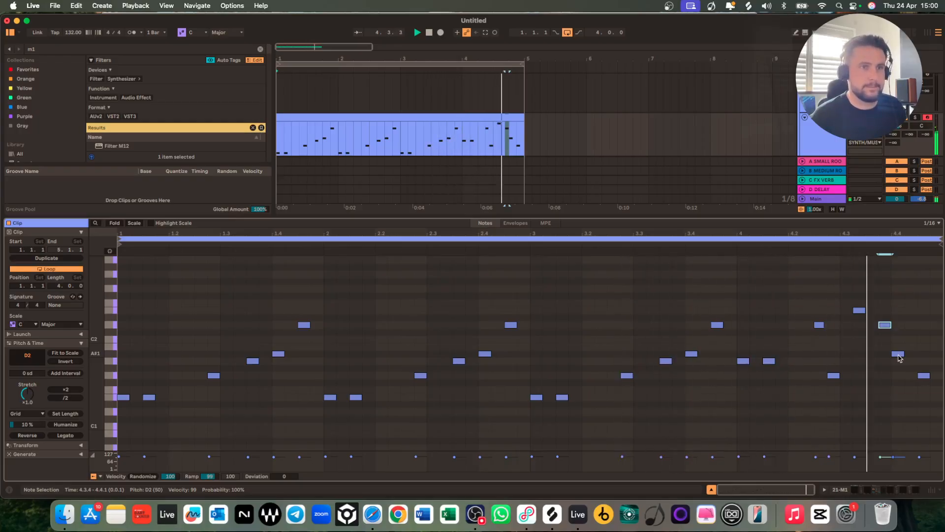
{"action": "left_click_drag", "start_coordinate": [859, 310], "coordinate": [809, 329]}
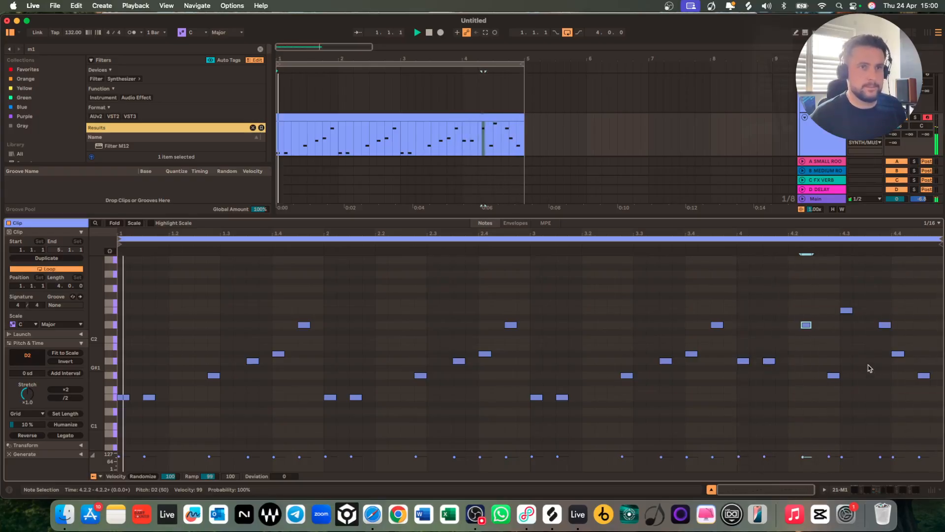
{"action": "mouse_move", "coordinate": [845, 311]}
{"action": "left_mouse_down"}
{"action": "mouse_move", "coordinate": [836, 378]}
{"action": "mouse_move", "coordinate": [842, 315]}
{"action": "left_mouse_up"}
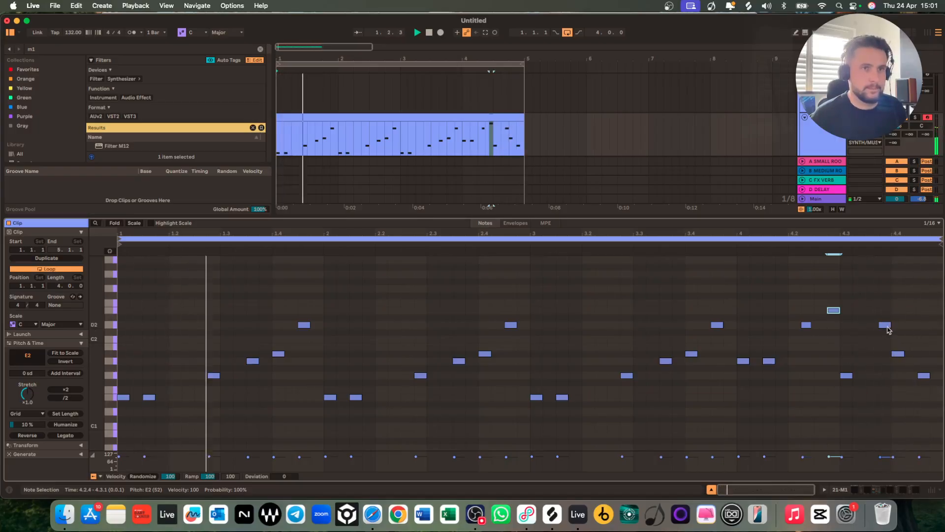
{"action": "left_click_drag", "start_coordinate": [884, 326], "coordinate": [872, 326]}
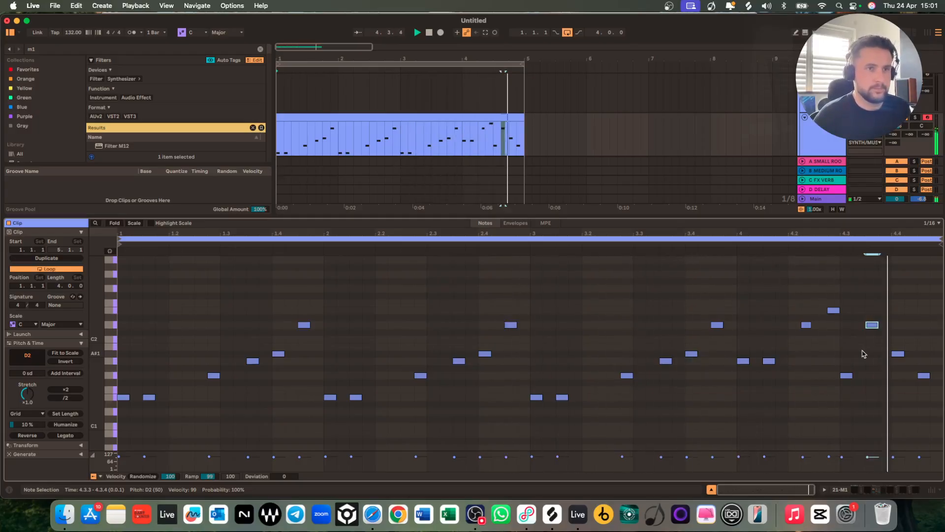
{"action": "double_click", "coordinate": [817, 325]}
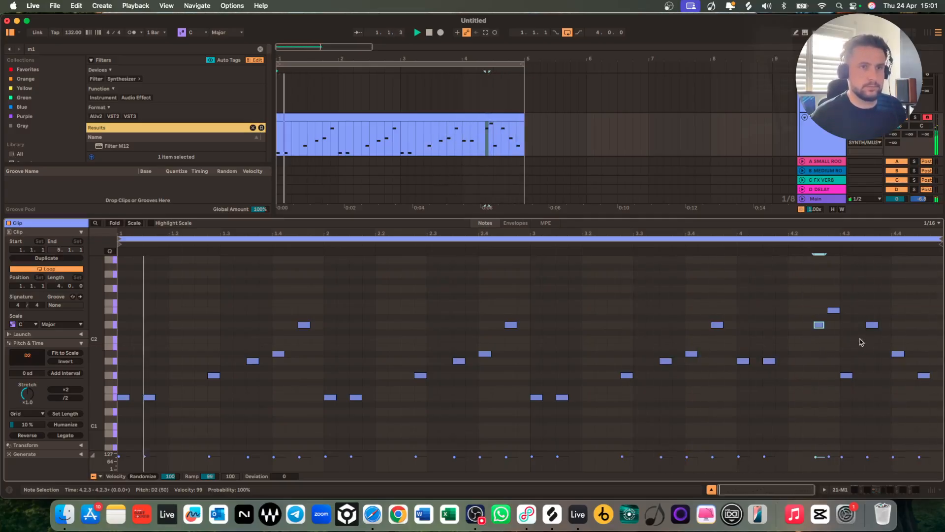
Move bar 4's G1 to 4.3.2 and its E2 to 4.3.1, with the arrangement loop narrowed to bar 4.
{"action": "left_click_drag", "start_coordinate": [847, 376], "coordinate": [859, 377]}
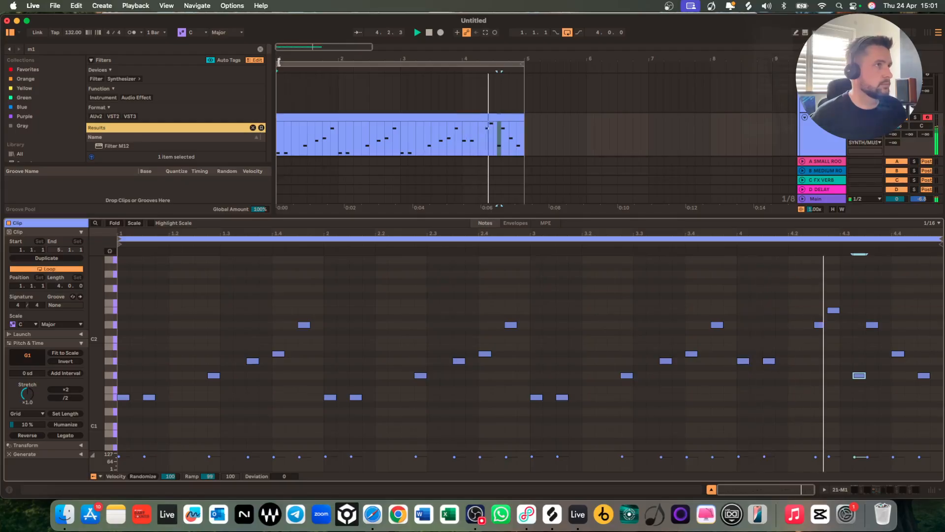
{"action": "left_click_drag", "start_coordinate": [278, 64], "coordinate": [463, 69]}
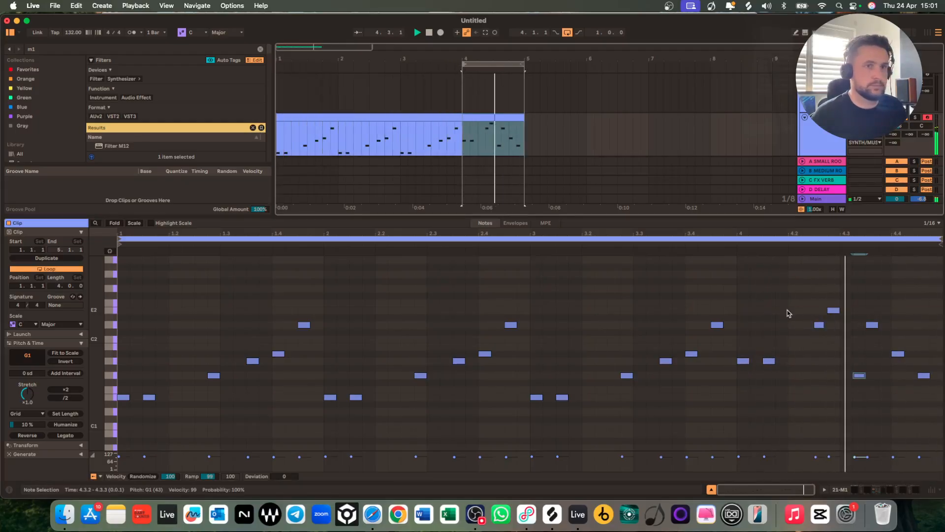
{"action": "left_click_drag", "start_coordinate": [835, 311], "coordinate": [848, 311]}
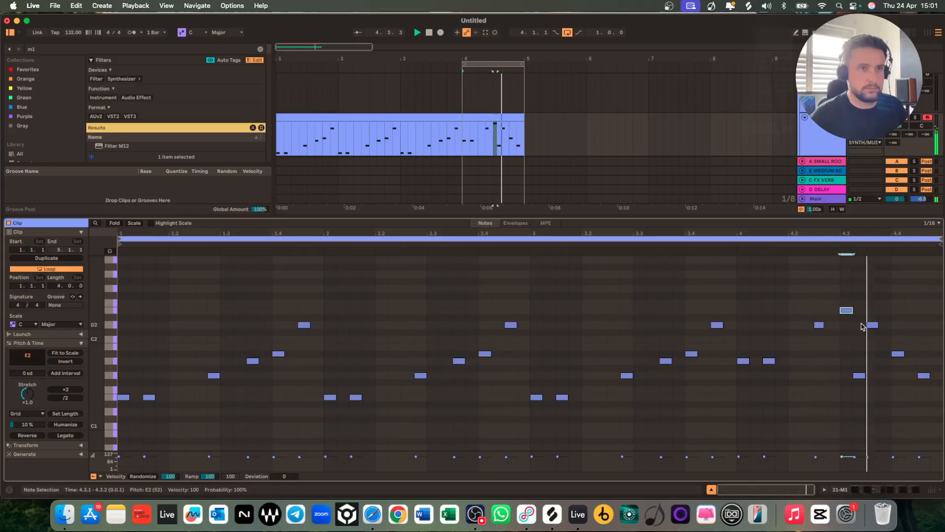
In bar 4, delete the E2 note at 4.3.1 and move the short D2 note to 4.2.4.
{"action": "double_click", "coordinate": [846, 311]}
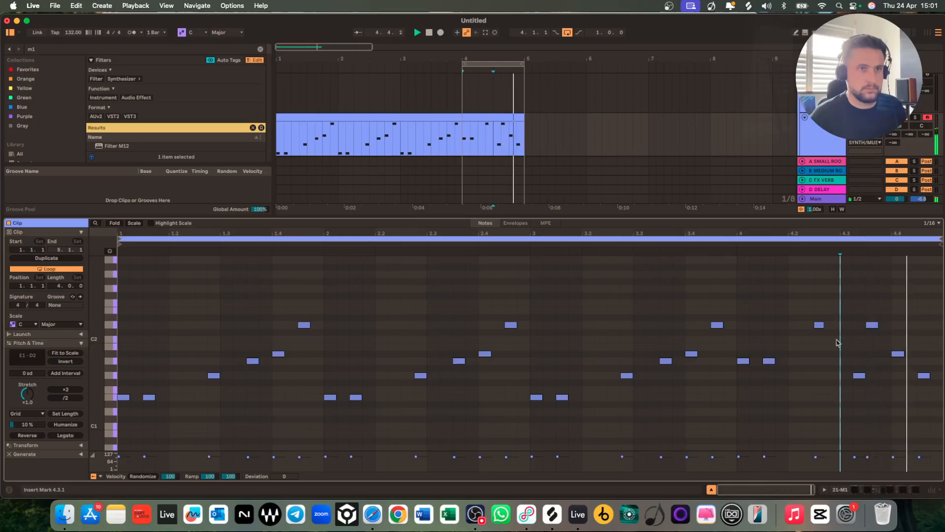
{"action": "left_click", "coordinate": [873, 325]}
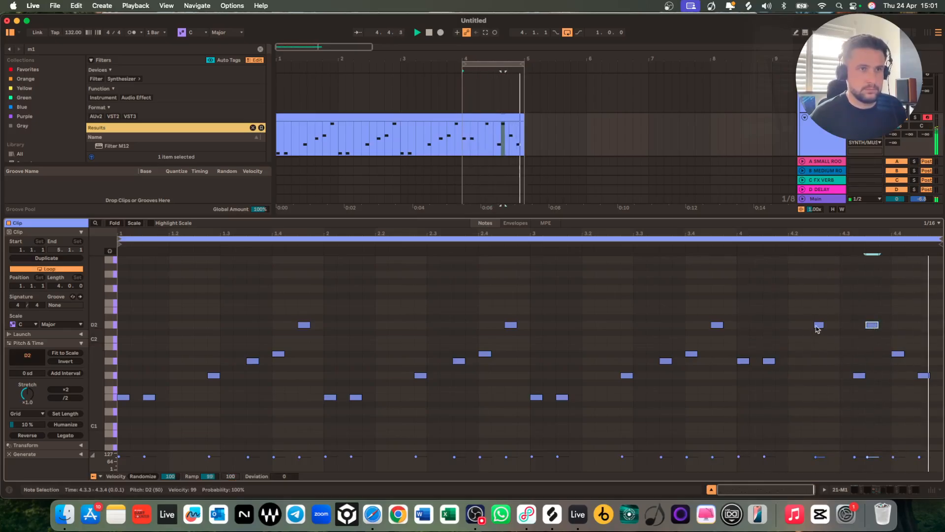
{"action": "left_click_drag", "start_coordinate": [816, 326], "coordinate": [833, 327]}
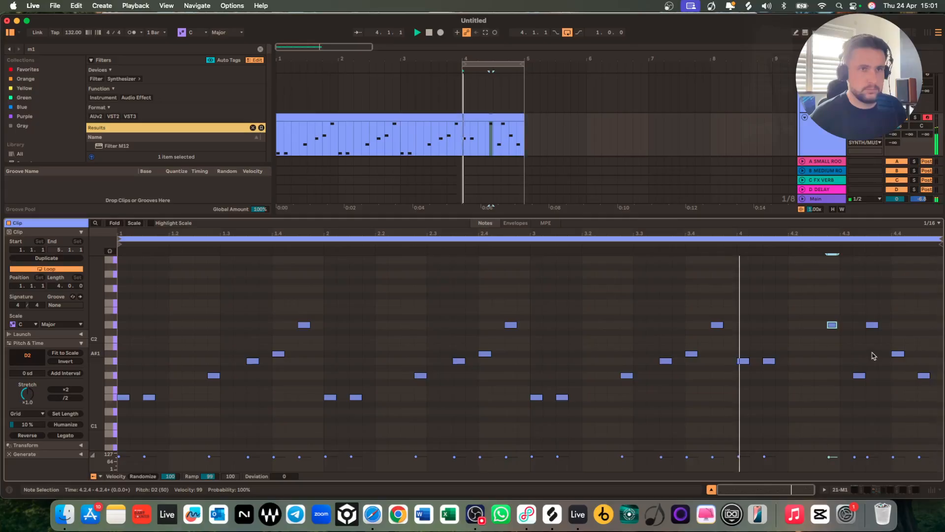
{"action": "key", "text": "ctrl+Up"}
{"action": "left_click", "coordinate": [867, 241]}
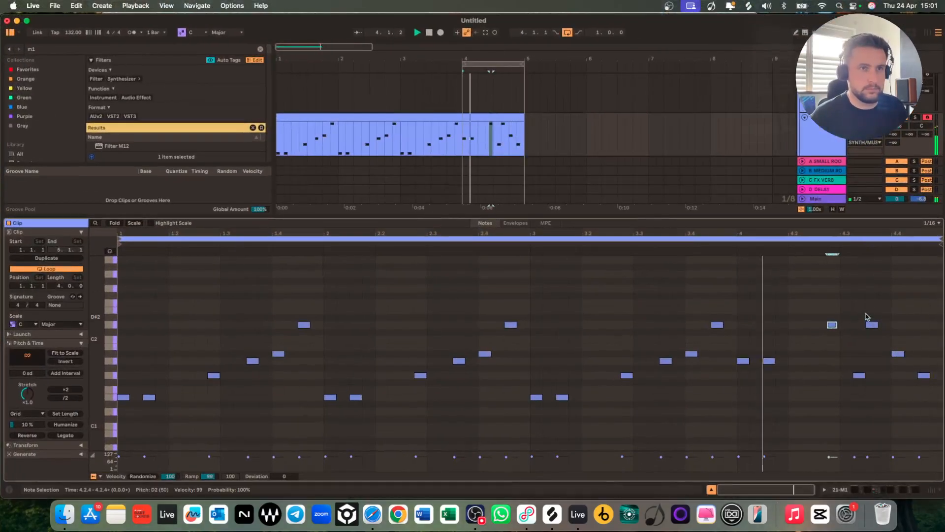
Add an E2 note at 4.4.3, move bar 4's last G1 to 4.4.4, and widen the arrangement loop to bars 1–4.
{"action": "double_click", "coordinate": [912, 303]}
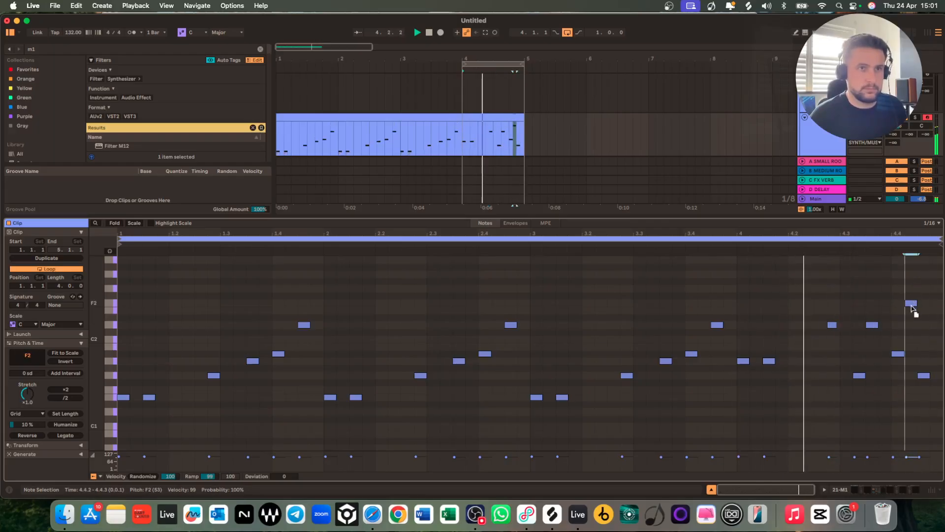
{"action": "key", "text": "Down"}
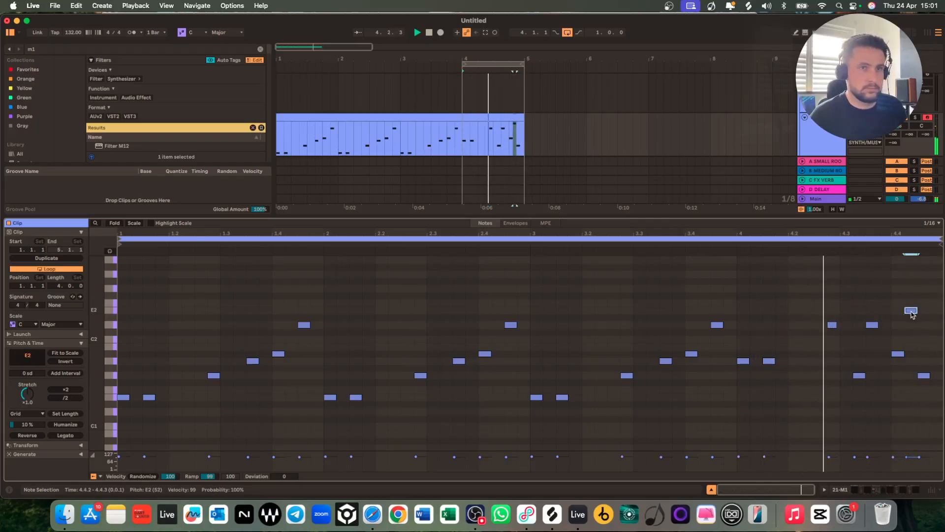
{"action": "left_click_drag", "start_coordinate": [925, 376], "coordinate": [940, 378]}
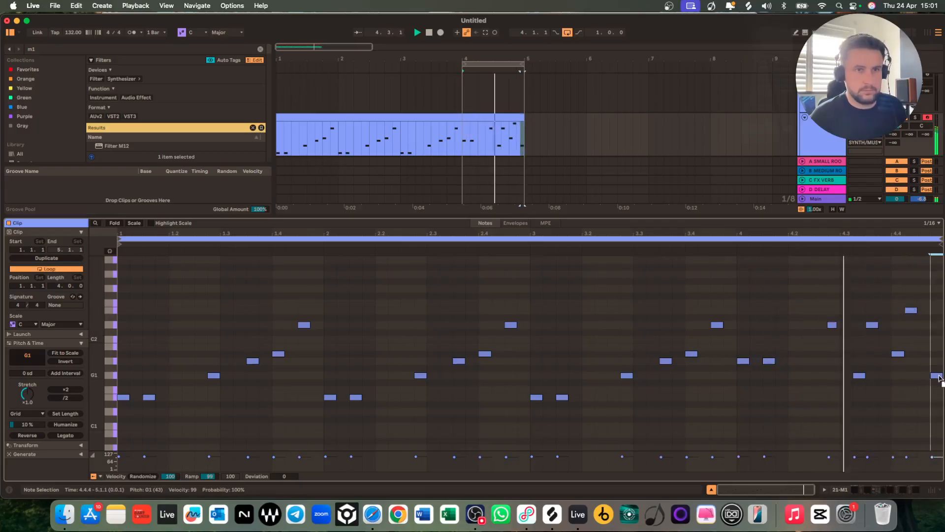
{"action": "left_click_drag", "start_coordinate": [912, 311], "coordinate": [925, 310]}
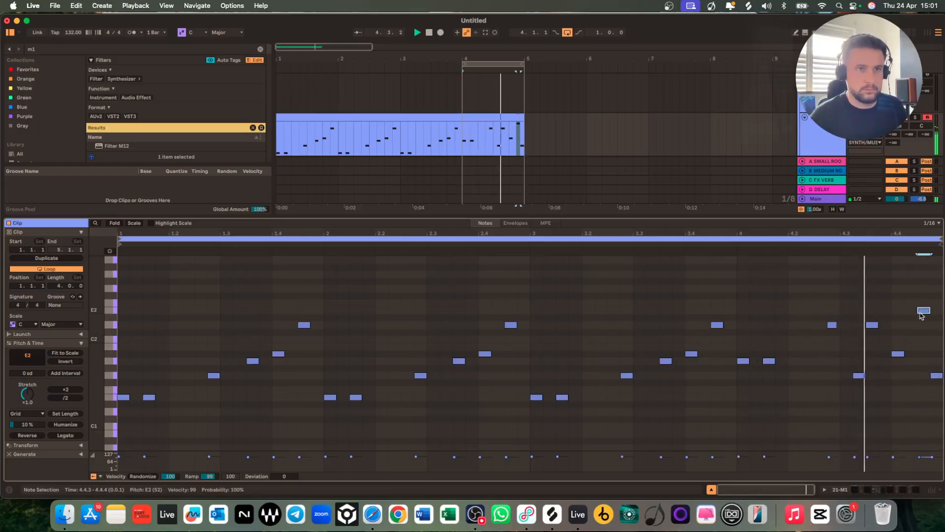
{"action": "left_click", "coordinate": [467, 63]}
{"action": "left_click_drag", "start_coordinate": [465, 64], "coordinate": [180, 83]}
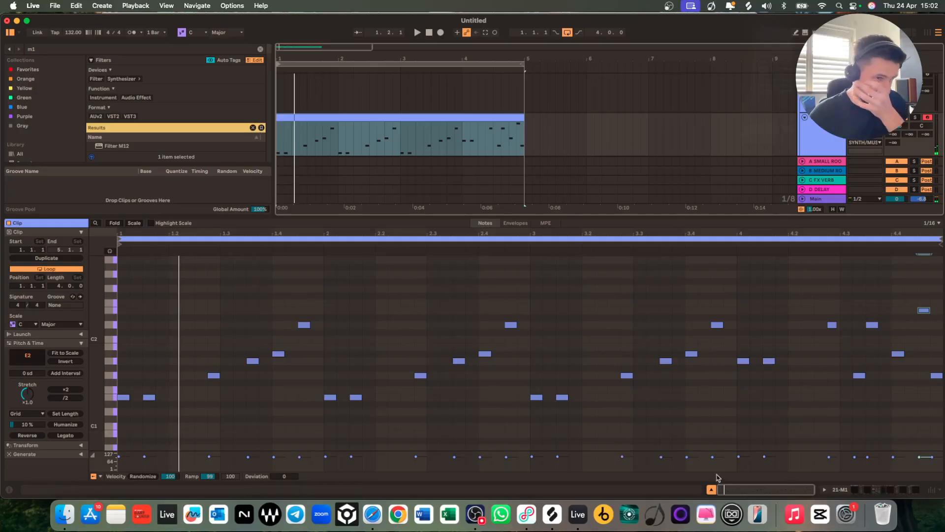
Duplicate the four-bar M1 bass clip and the drum clips into bars 5–8, and extend the arrangement loop to eight bars.
{"action": "left_click", "coordinate": [712, 488]}
{"action": "key", "text": "minus"}
{"action": "key", "text": "minus"}
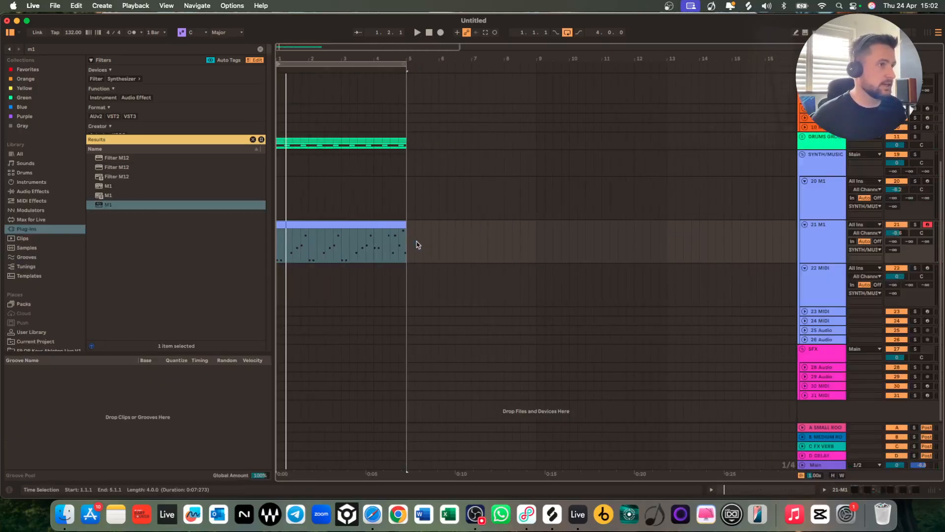
{"action": "left_click", "coordinate": [355, 223]}
{"action": "key", "text": "super+d"}
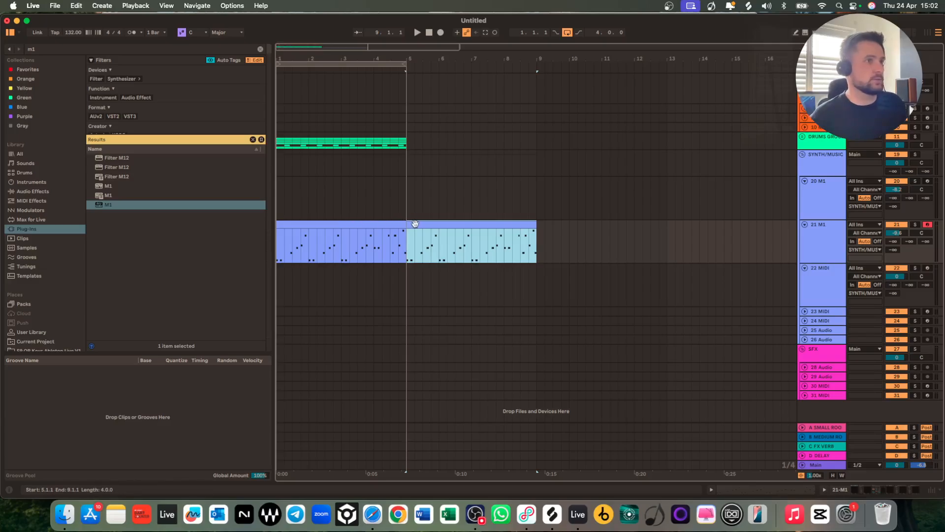
{"action": "left_click_drag", "start_coordinate": [407, 166], "coordinate": [277, 76]}
{"action": "key", "text": "super+d"}
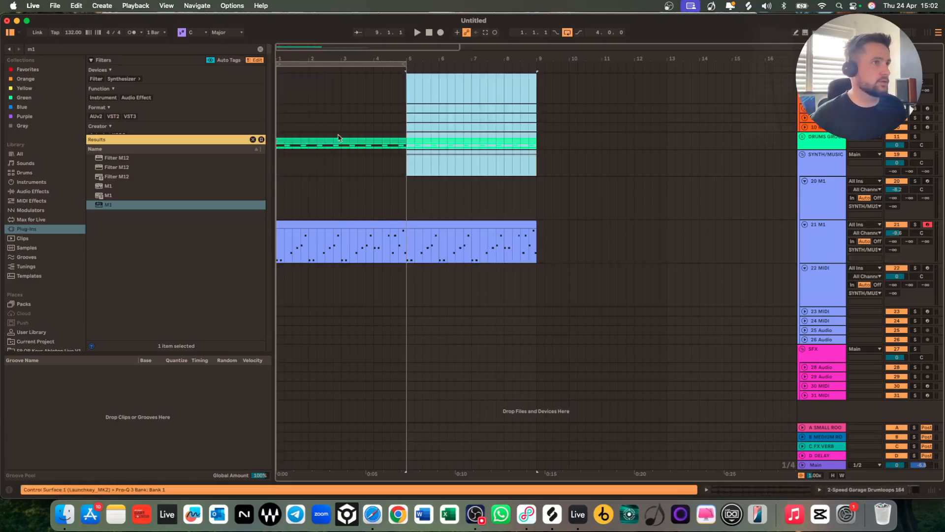
{"action": "left_click", "coordinate": [442, 242]}
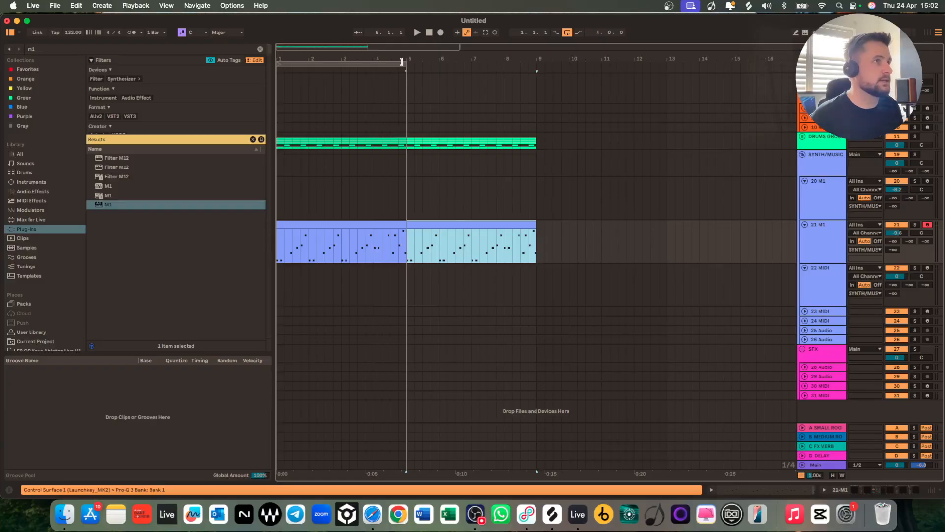
{"action": "left_click_drag", "start_coordinate": [402, 61], "coordinate": [538, 73]}
Consolidate the two adjacent four-bar M1 bass clips into a single eight-bar clip.
{"action": "double_click", "coordinate": [531, 235]}
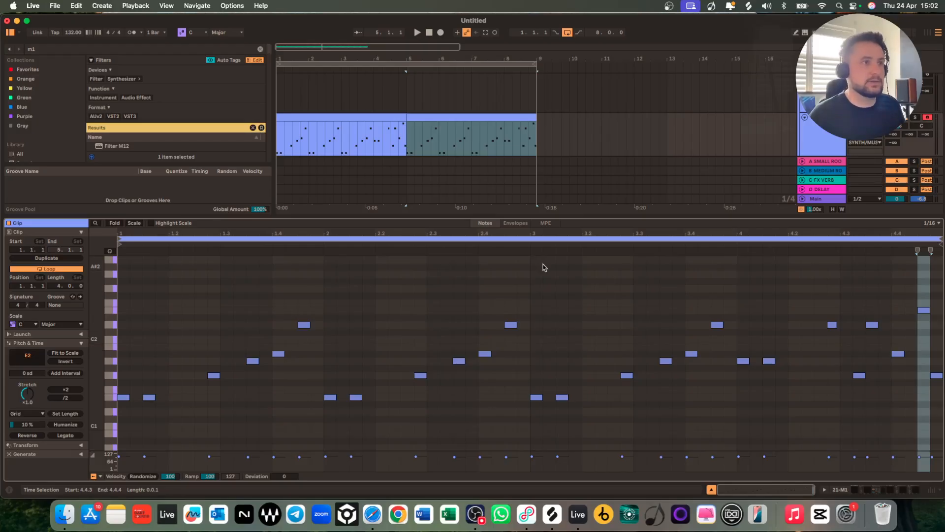
{"action": "left_click", "coordinate": [384, 115], "text": "shift"}
{"action": "key", "text": "super+j"}
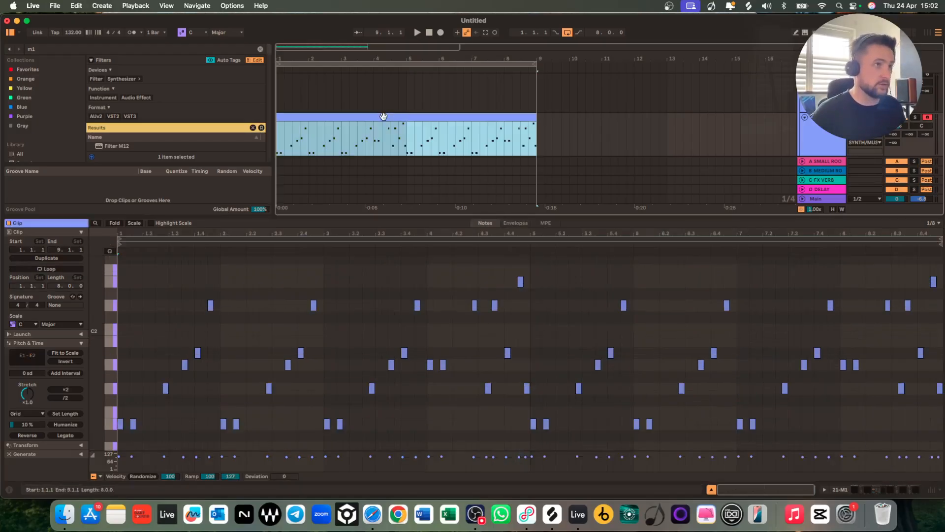
Shift bar 8's two opening A1 notes so they start at 8.1.3 and 8.2.3.
{"action": "scroll", "coordinate": [780, 305], "scroll_direction": "down", "scroll_amount": 2}
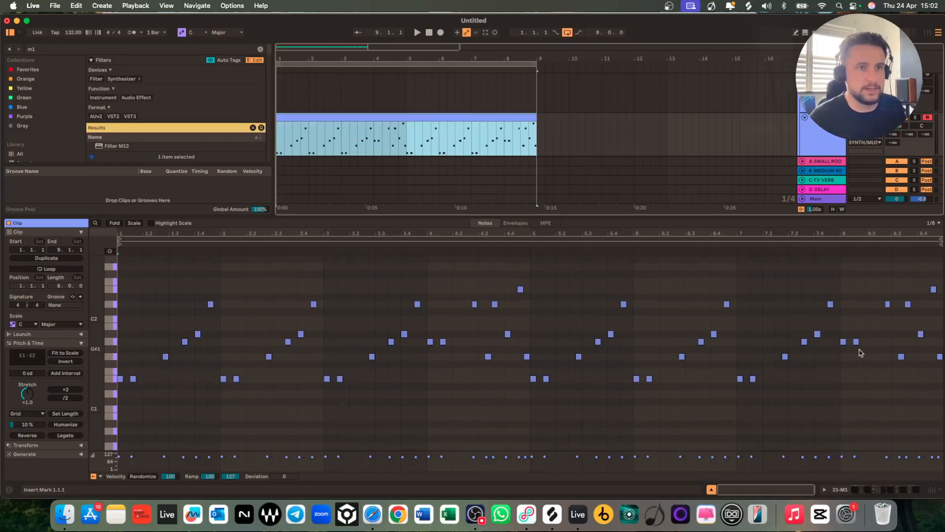
{"action": "left_click_drag", "start_coordinate": [869, 347], "coordinate": [838, 344]}
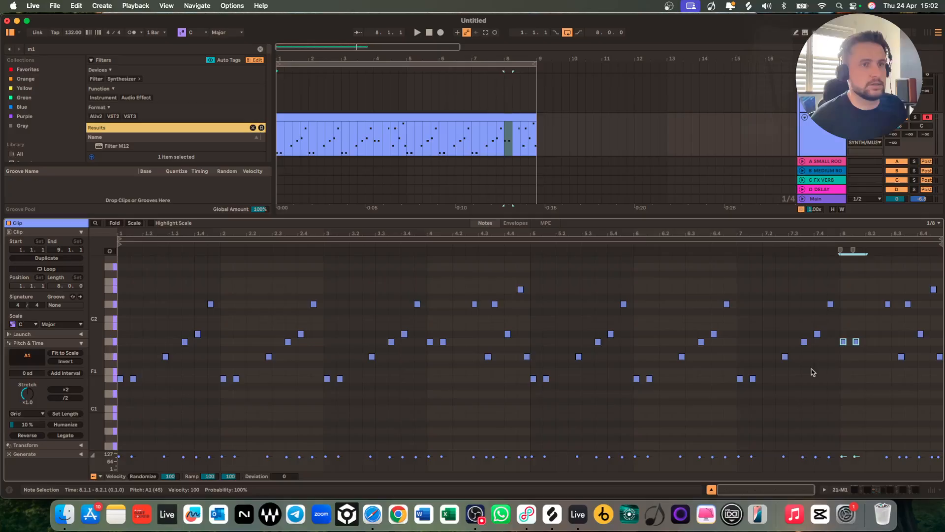
{"action": "left_click_drag", "start_coordinate": [857, 346], "coordinate": [871, 348]}
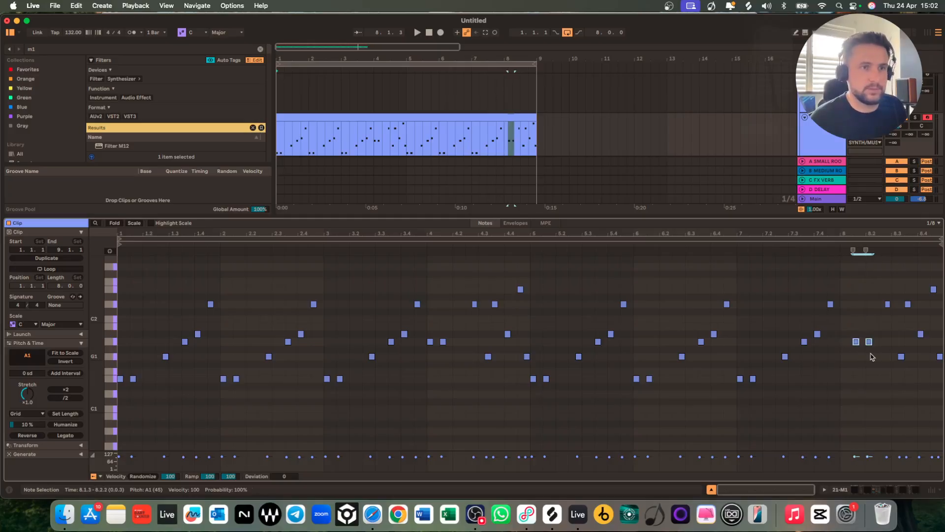
{"action": "left_click", "coordinate": [872, 357]}
{"action": "scroll", "coordinate": [862, 346], "scroll_direction": "up", "scroll_amount": 3}
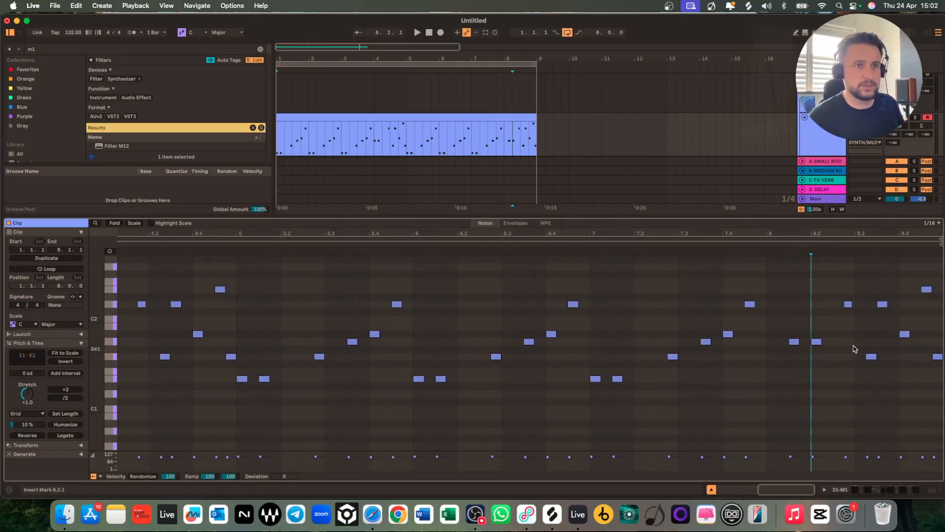
{"action": "right_click", "coordinate": [843, 353]}
{"action": "left_click", "coordinate": [775, 297]}
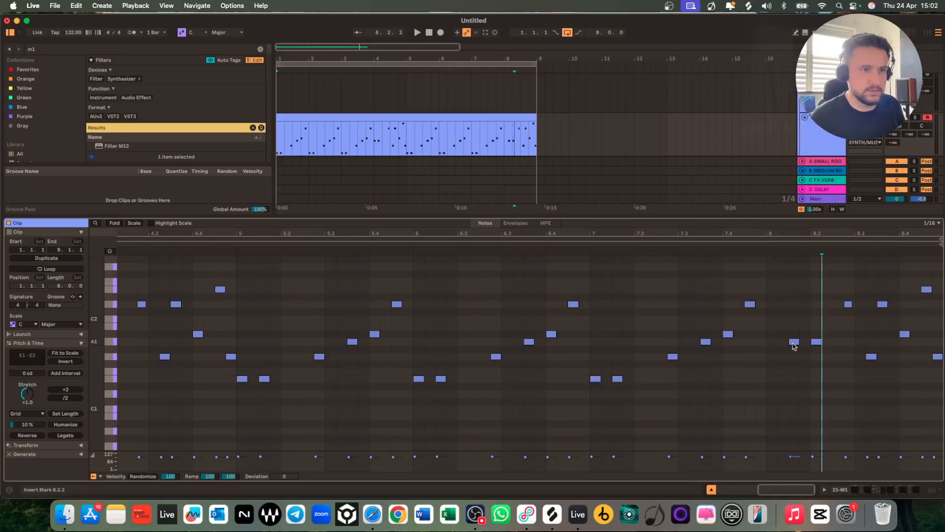
{"action": "left_click_drag", "start_coordinate": [815, 343], "coordinate": [839, 343]}
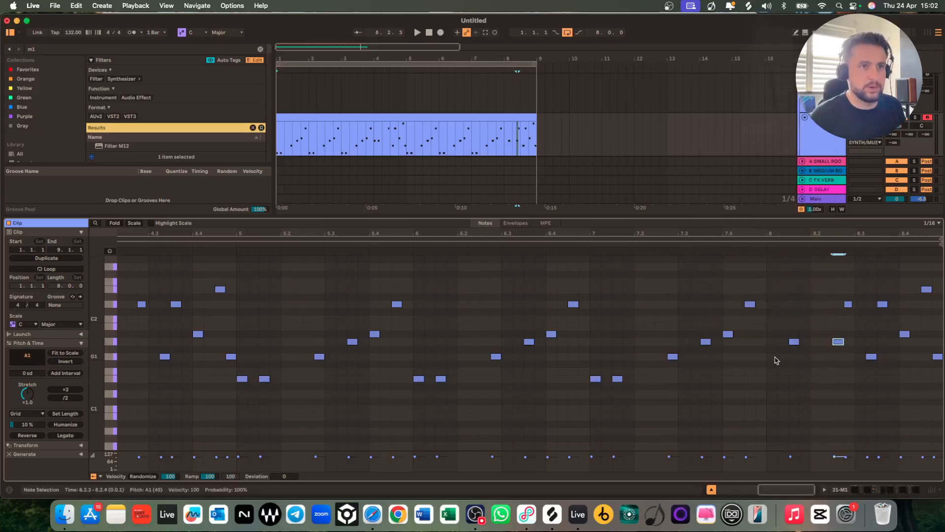
Play with the arrangement loop narrowed to bars 7–8, and delete the D2 at 8.2.4 and the G1 at 8.3.2.
{"action": "scroll", "coordinate": [777, 361], "scroll_direction": "down", "scroll_amount": 2}
{"action": "key", "text": "space"}
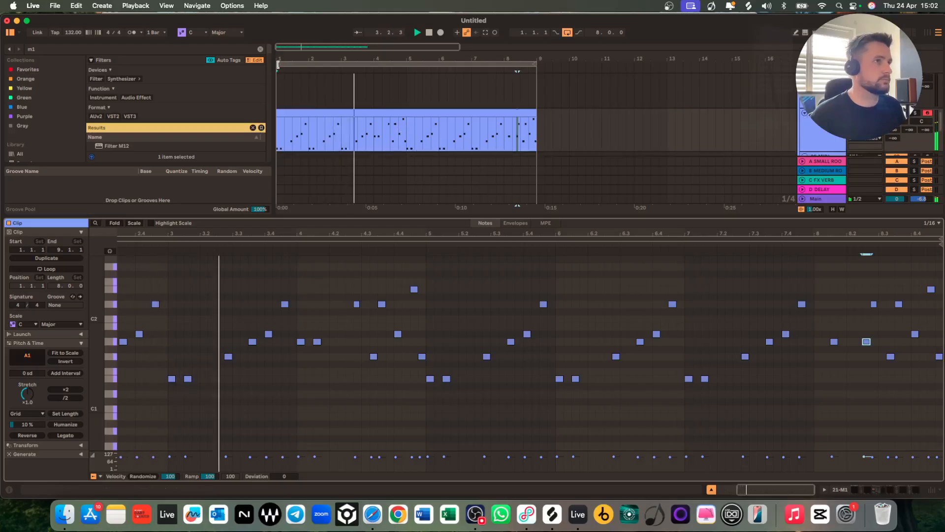
{"action": "left_click_drag", "start_coordinate": [277, 64], "coordinate": [472, 69]}
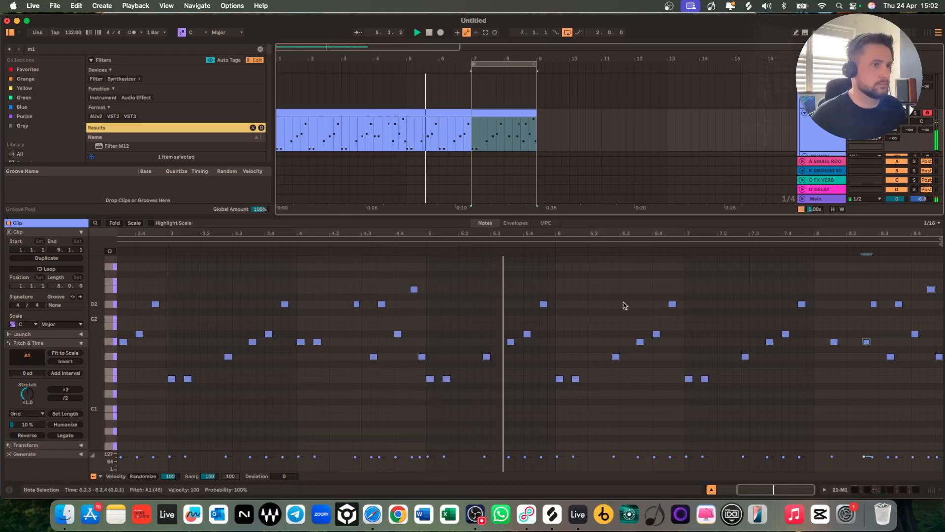
{"action": "scroll", "coordinate": [625, 306], "scroll_direction": "down", "scroll_amount": 3}
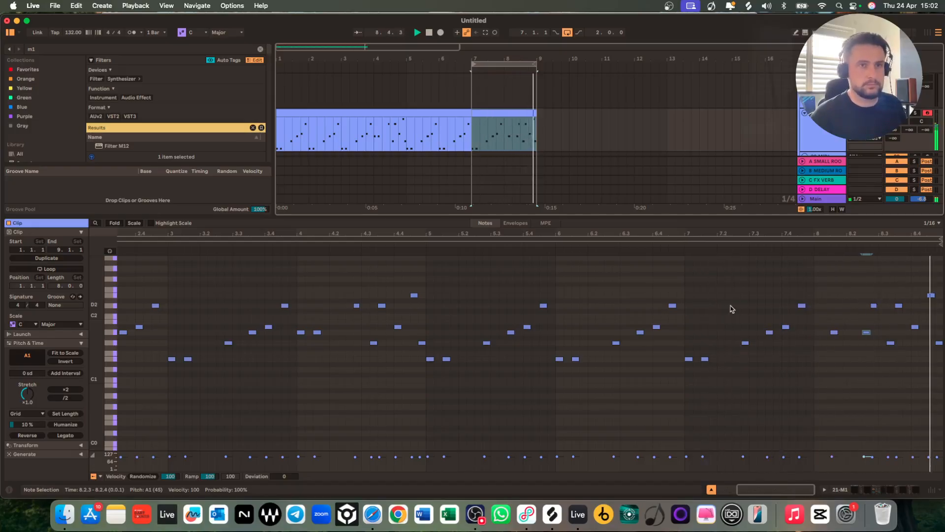
{"action": "double_click", "coordinate": [874, 305]}
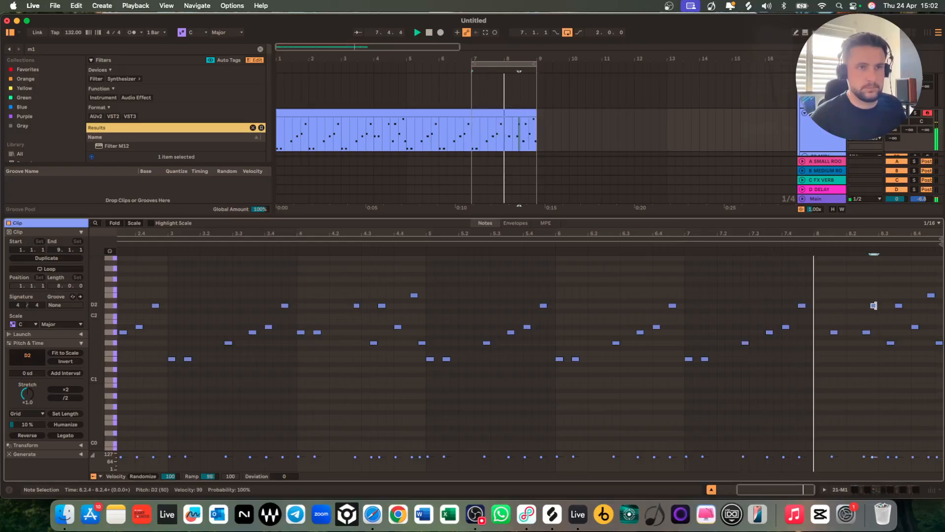
{"action": "double_click", "coordinate": [874, 305]}
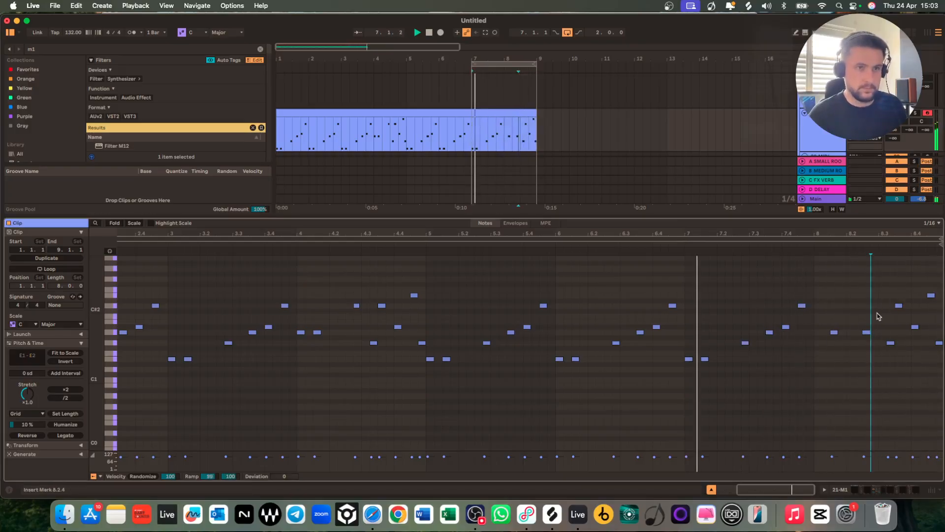
{"action": "left_click", "coordinate": [892, 343]}
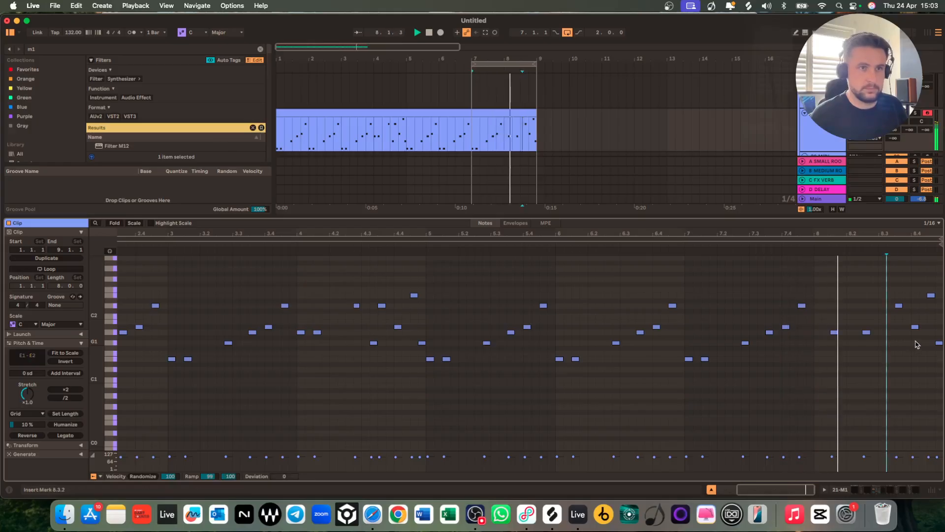
Move bar 8's second A1 to 8.2.4, repitch 8.3.3 to G1 and 8.4.3 to D1, and replay with the loop on bars 1–8.
{"action": "left_click_drag", "start_coordinate": [867, 332], "coordinate": [875, 333]}
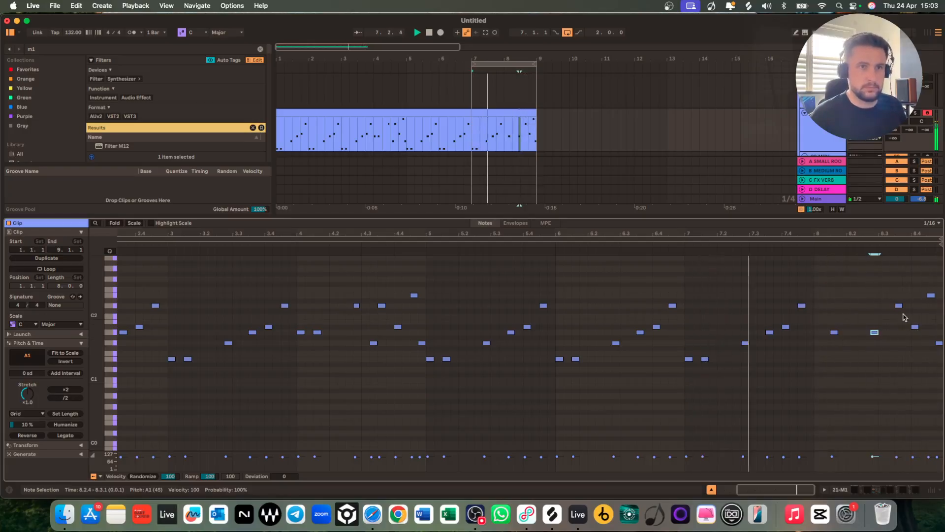
{"action": "left_click_drag", "start_coordinate": [900, 306], "coordinate": [901, 344]}
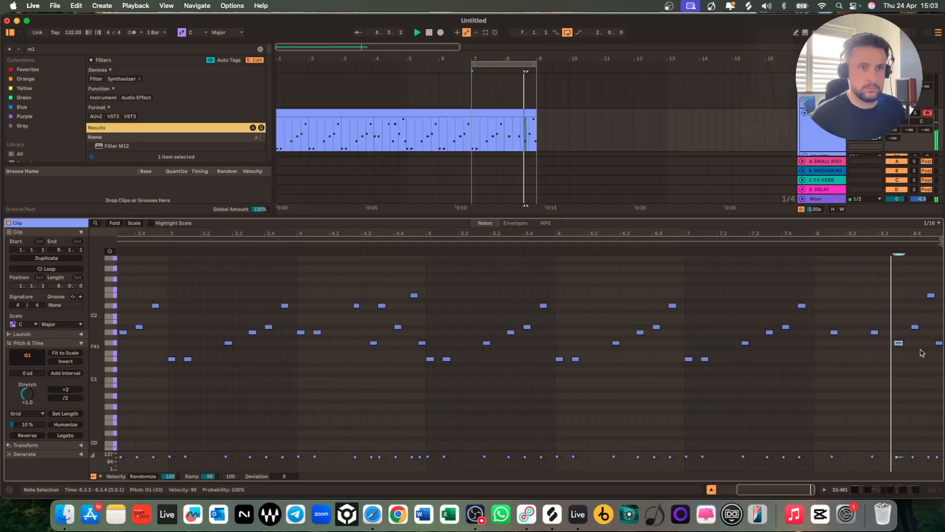
{"action": "left_click_drag", "start_coordinate": [931, 295], "coordinate": [931, 371]}
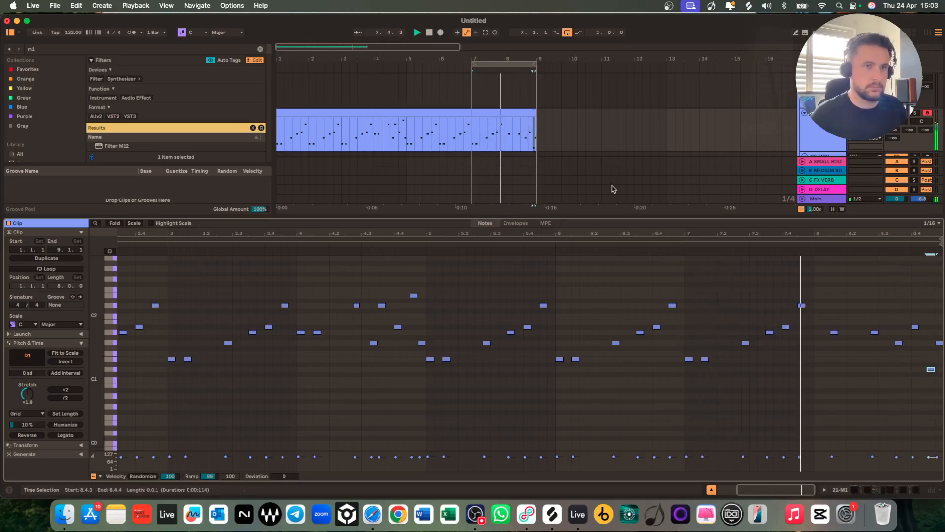
{"action": "left_click_drag", "start_coordinate": [474, 64], "coordinate": [110, 60]}
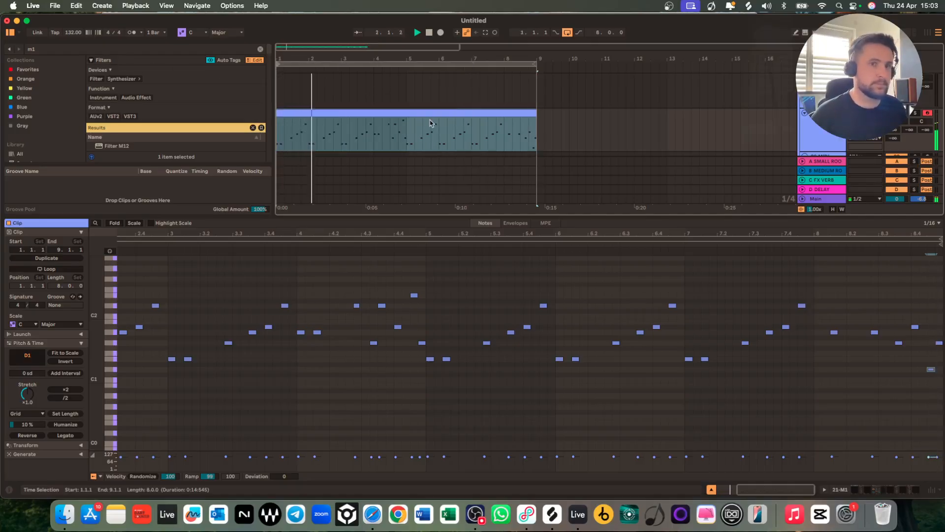
{"action": "key", "text": "space"}
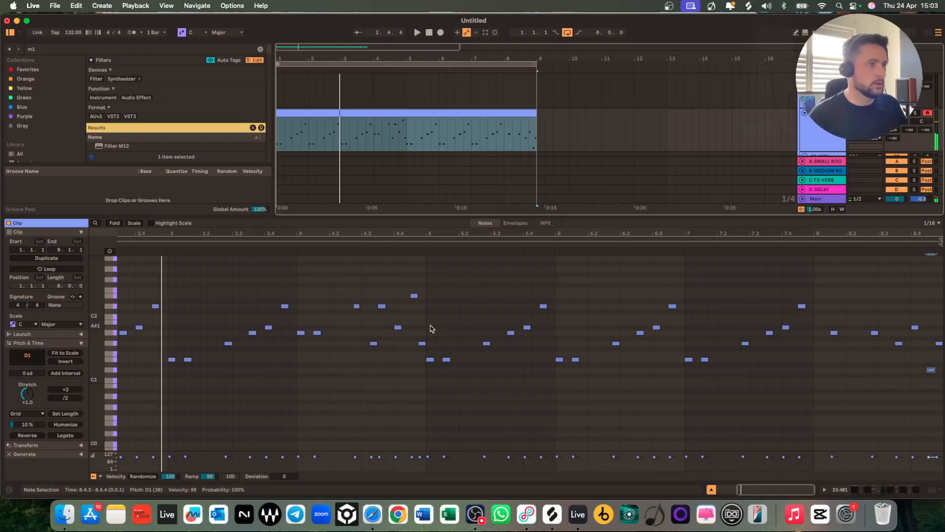
Move the eight-bar M1 bass clip to start at bar 9 and shorten the arrangement loop to bars 1–4.
{"action": "scroll", "coordinate": [430, 331], "scroll_direction": "down", "scroll_amount": 3}
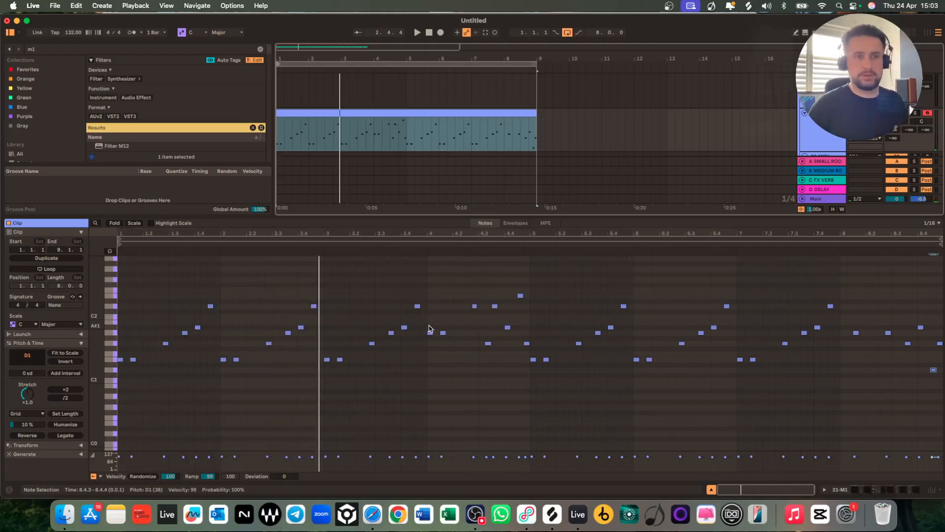
{"action": "left_click_drag", "start_coordinate": [402, 112], "coordinate": [598, 113]}
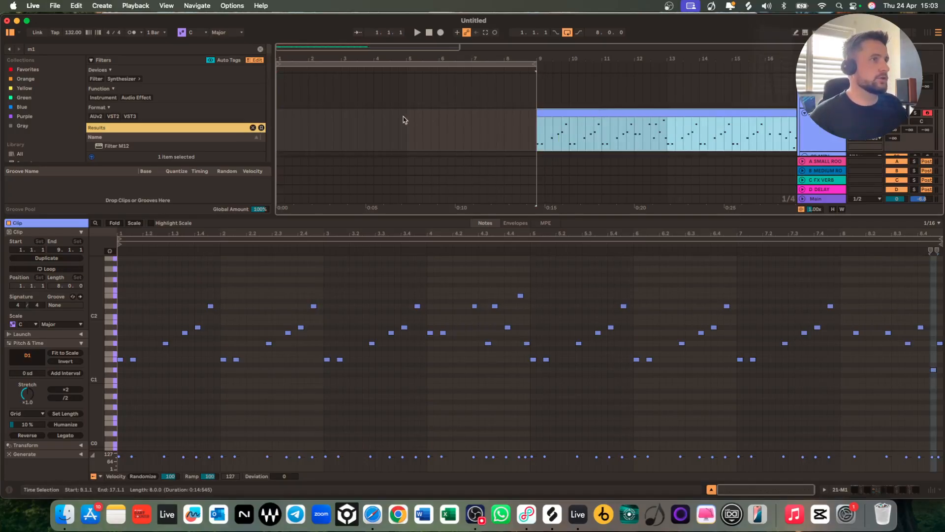
{"action": "key", "text": "minus"}
{"action": "left_click_drag", "start_coordinate": [500, 61], "coordinate": [388, 71]}
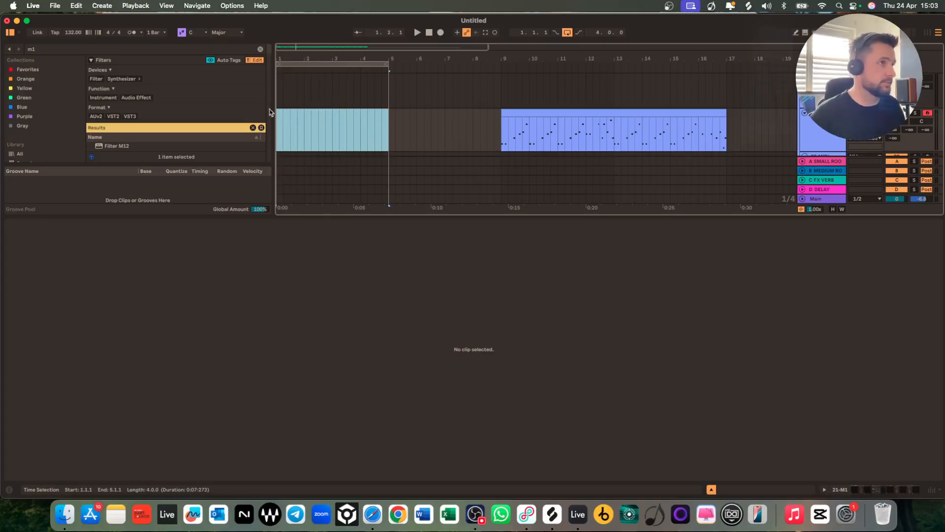
Insert an empty four-bar MIDI clip at bars 1–4 on the M1 track and place an E1 note at 1.1.1.
{"action": "key", "text": "super+shift+m"}
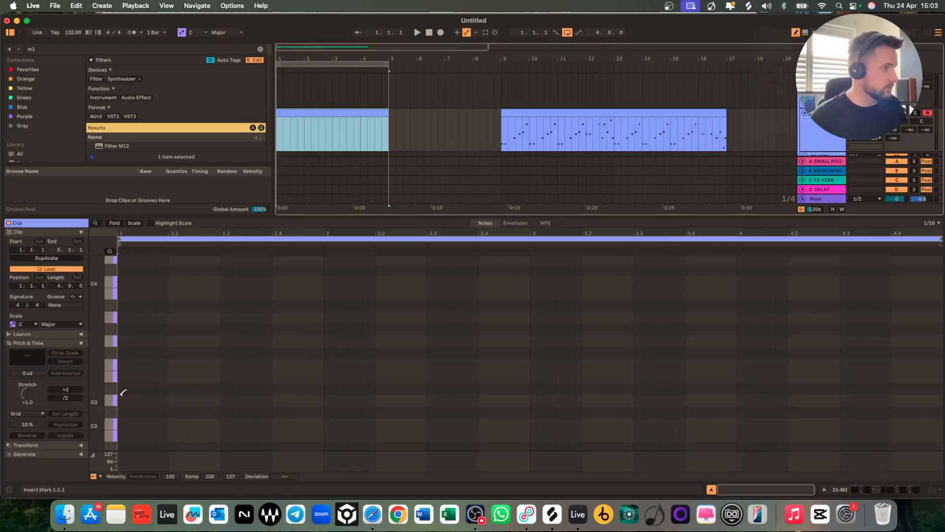
{"action": "scroll", "coordinate": [125, 395], "scroll_direction": "down", "scroll_amount": 3}
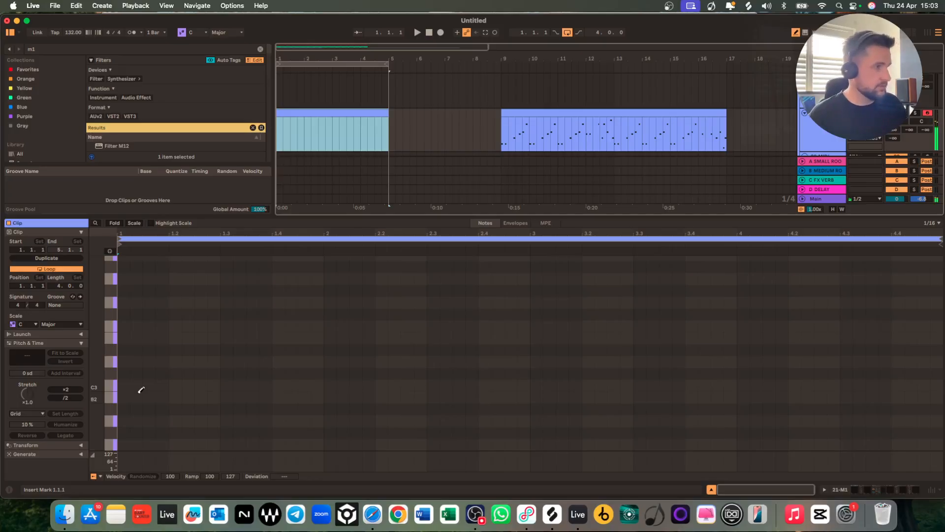
{"action": "scroll", "coordinate": [141, 389], "scroll_direction": "down", "scroll_amount": 3}
{"action": "scroll", "coordinate": [143, 390], "scroll_direction": "down", "scroll_amount": 3}
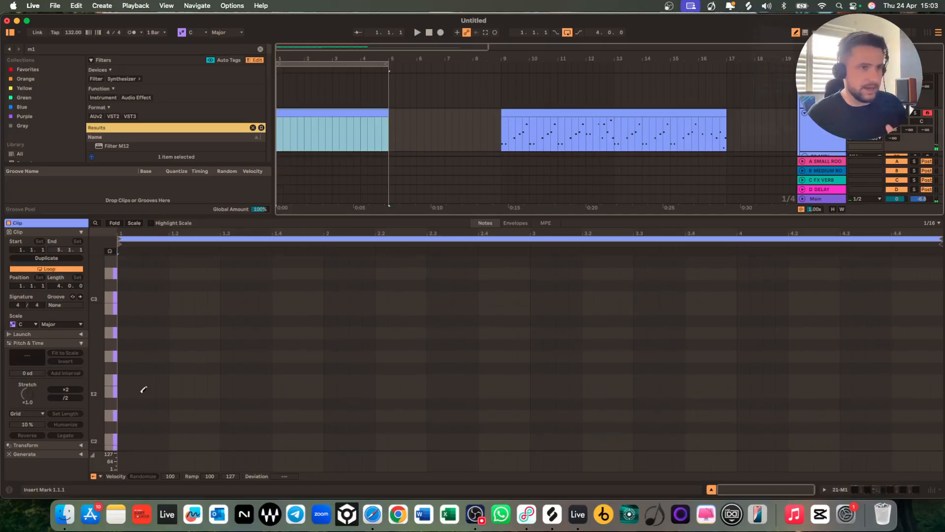
{"action": "scroll", "coordinate": [165, 398], "scroll_direction": "down", "scroll_amount": 4}
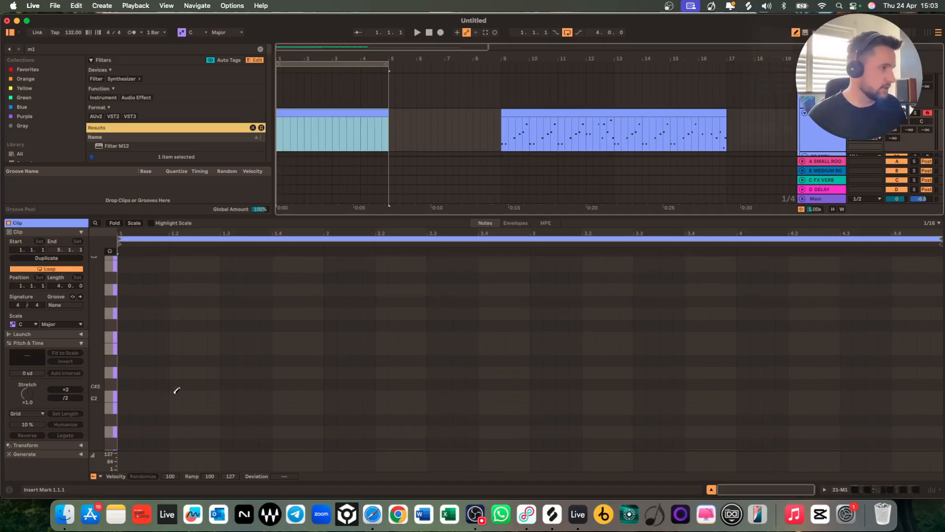
{"action": "scroll", "coordinate": [160, 382], "scroll_direction": "down", "scroll_amount": 4}
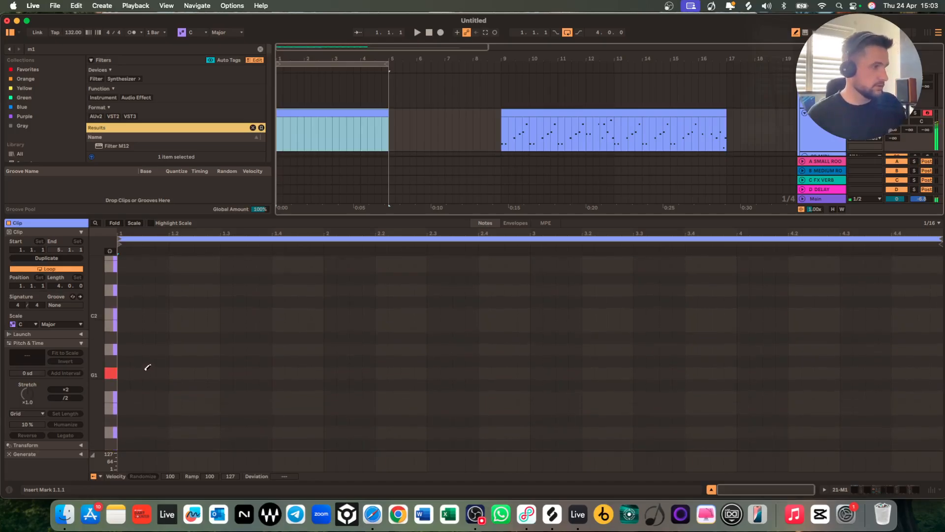
{"action": "left_click", "coordinate": [125, 372]}
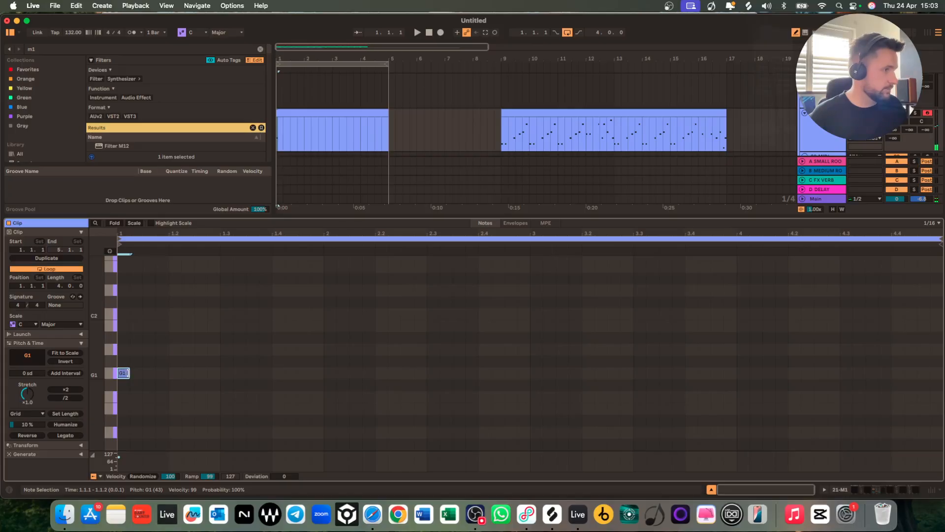
{"action": "left_click", "coordinate": [127, 372]}
{"action": "scroll", "coordinate": [128, 394], "scroll_direction": "down", "scroll_amount": 2}
{"action": "left_click", "coordinate": [125, 379]}
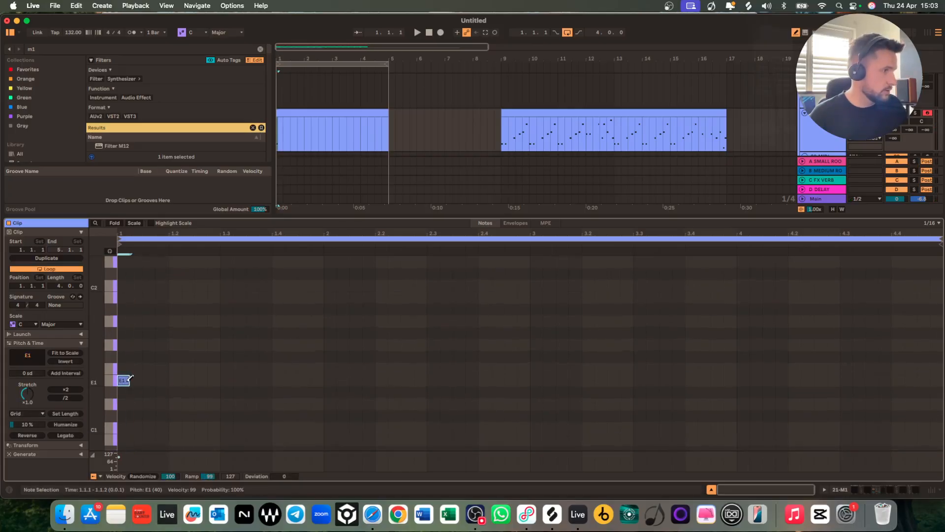
Copy the lengthened E1 to 1.2.1, trim both E1 notes to slightly over two sixteenths, and play the clip.
{"action": "key", "text": "space"}
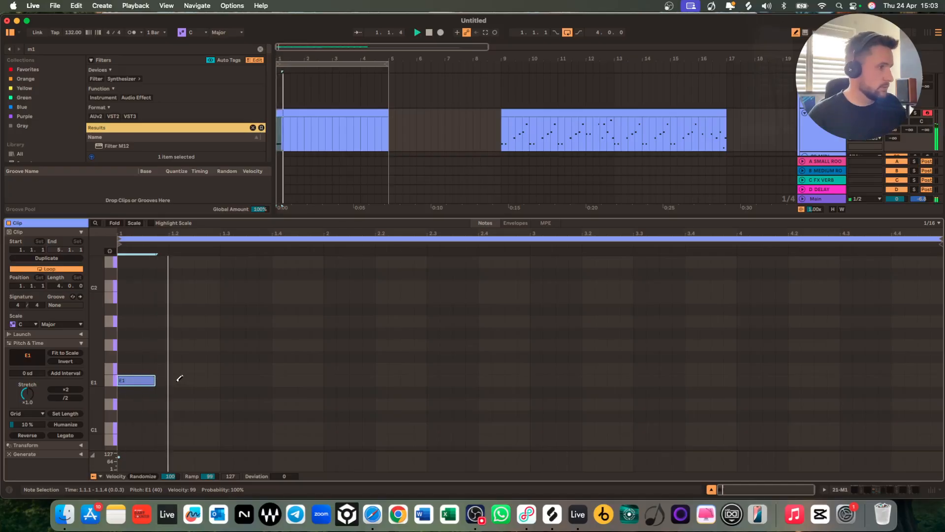
{"action": "mouse_move", "coordinate": [136, 382]}
{"action": "left_mouse_down"}
{"action": "mouse_move", "coordinate": [189, 380]}
{"action": "mouse_move", "coordinate": [137, 367]}
{"action": "left_mouse_up"}
{"action": "key", "text": "space"}
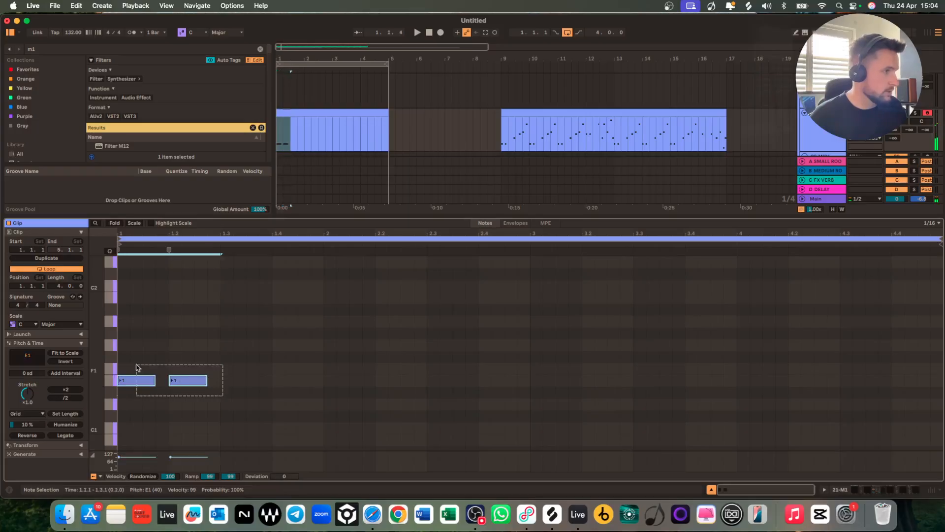
{"action": "left_click_drag", "start_coordinate": [207, 375], "coordinate": [202, 378]}
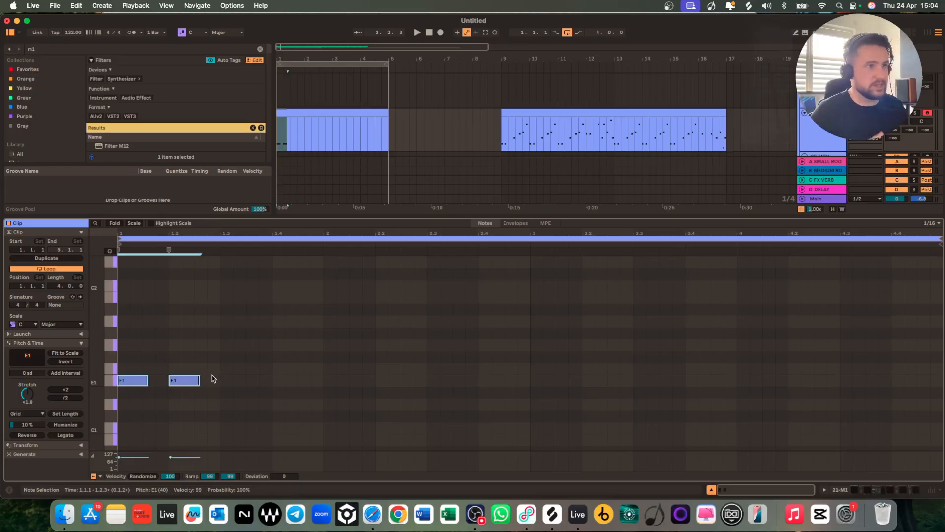
{"action": "key", "text": "space"}
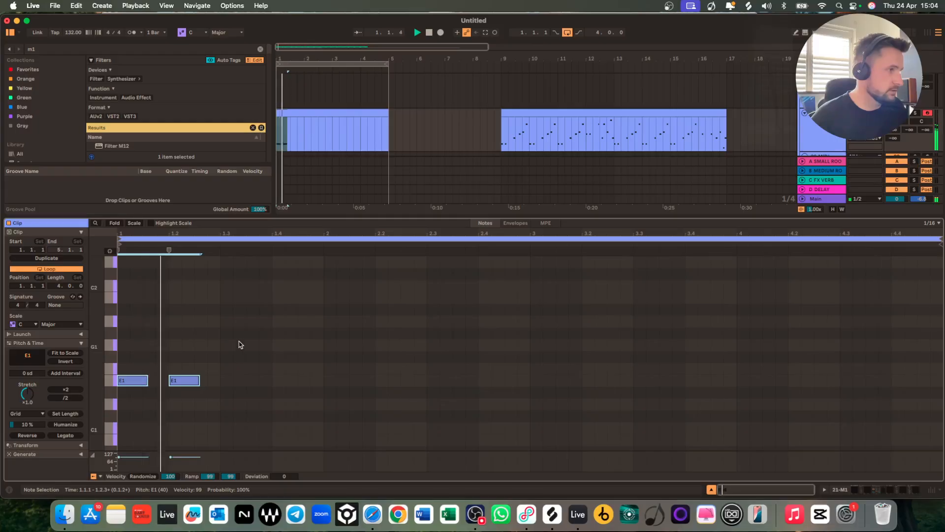
Add A1 notes at 1.2.4 and 1.4.3 and a G1 at 2.1.1.
{"action": "double_click", "coordinate": [213, 321]}
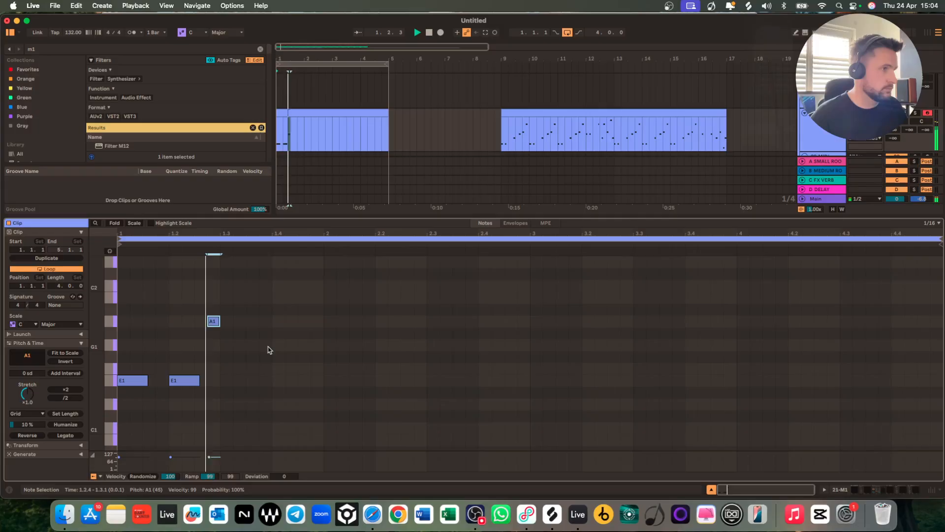
{"action": "double_click", "coordinate": [278, 345]}
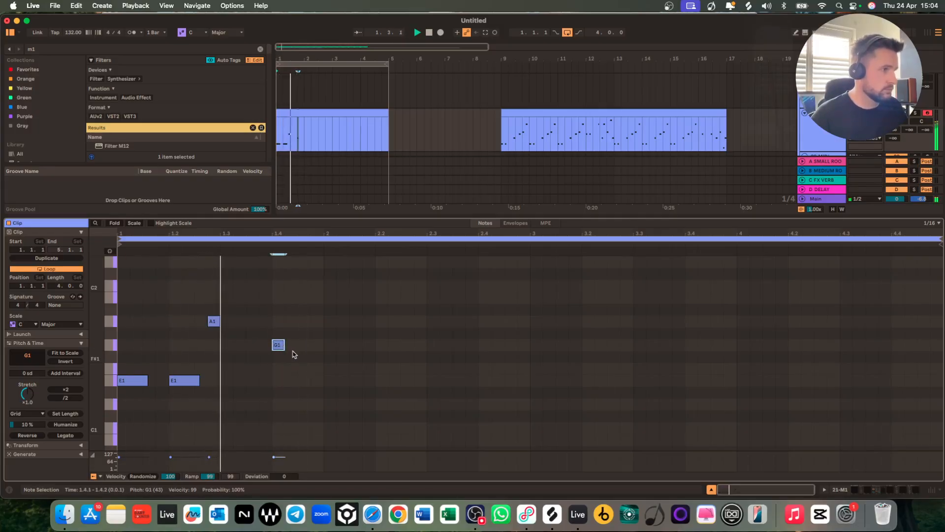
{"action": "left_click_drag", "start_coordinate": [278, 346], "coordinate": [303, 321]}
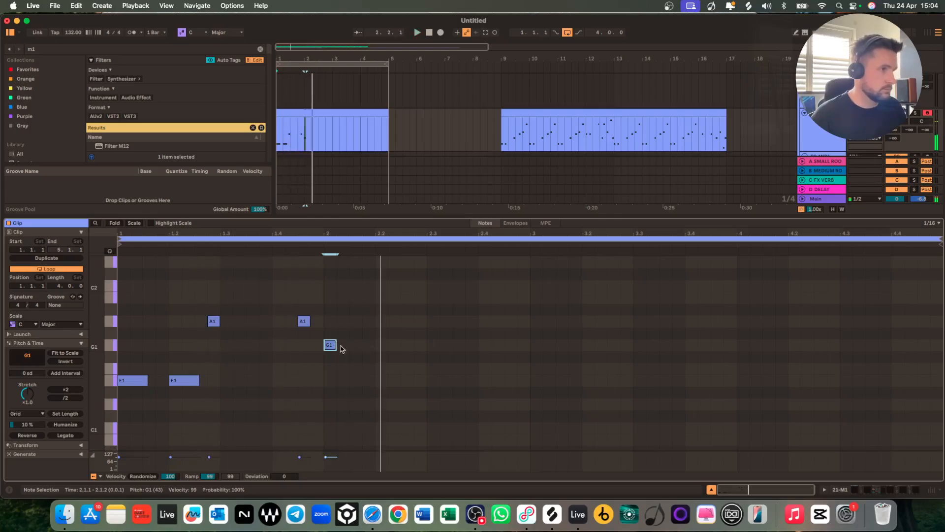
Lengthen the G1 at 2.1.1, copy it to 2.2.1, and extend both notes to slightly over two sixteenths.
{"action": "left_click_drag", "start_coordinate": [336, 344], "coordinate": [389, 349]}
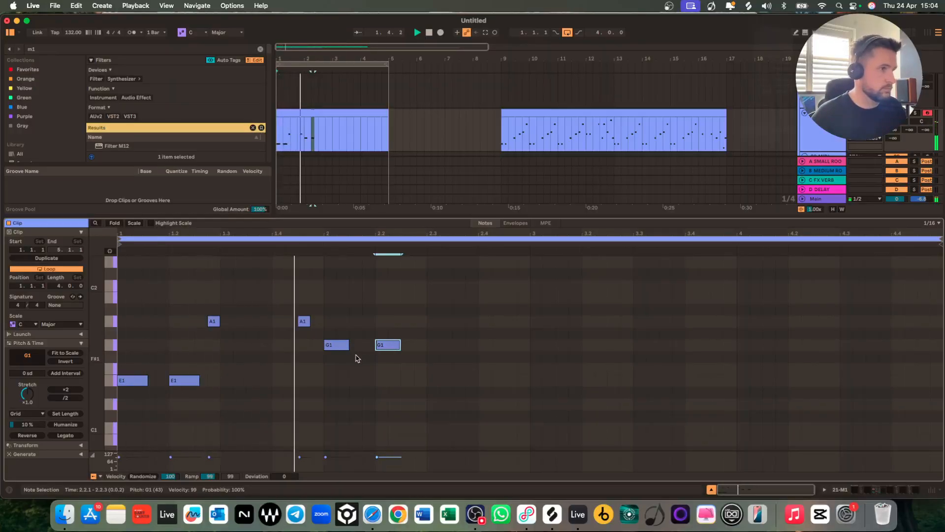
{"action": "key", "text": "space"}
{"action": "left_click_drag", "start_coordinate": [341, 357], "coordinate": [402, 344]}
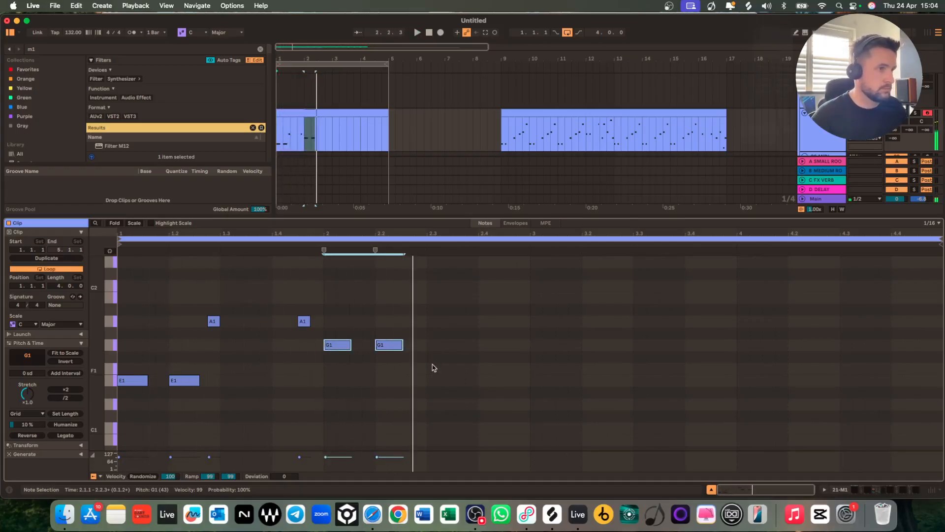
Add a short G1 at 2.2.4 and short D1 notes at 2.3.2, 2.3.4 and 2.4.2, and play the phrase.
{"action": "double_click", "coordinate": [421, 344]}
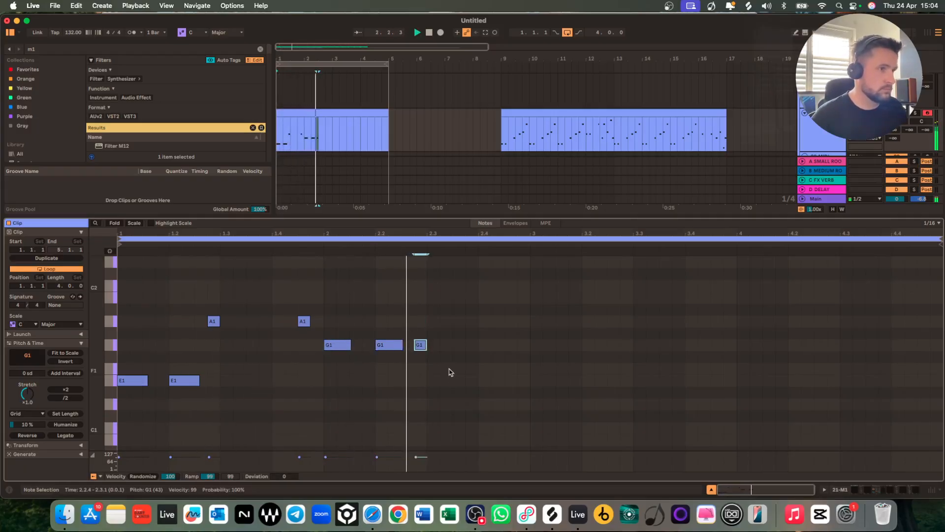
{"action": "left_click", "coordinate": [450, 372]}
{"action": "double_click", "coordinate": [446, 404]}
{"action": "double_click", "coordinate": [471, 404]}
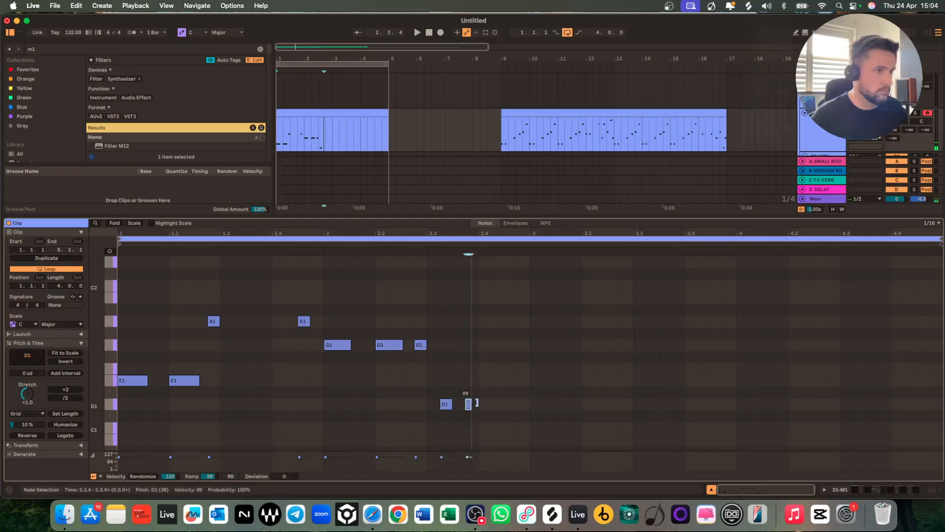
{"action": "double_click", "coordinate": [497, 403]}
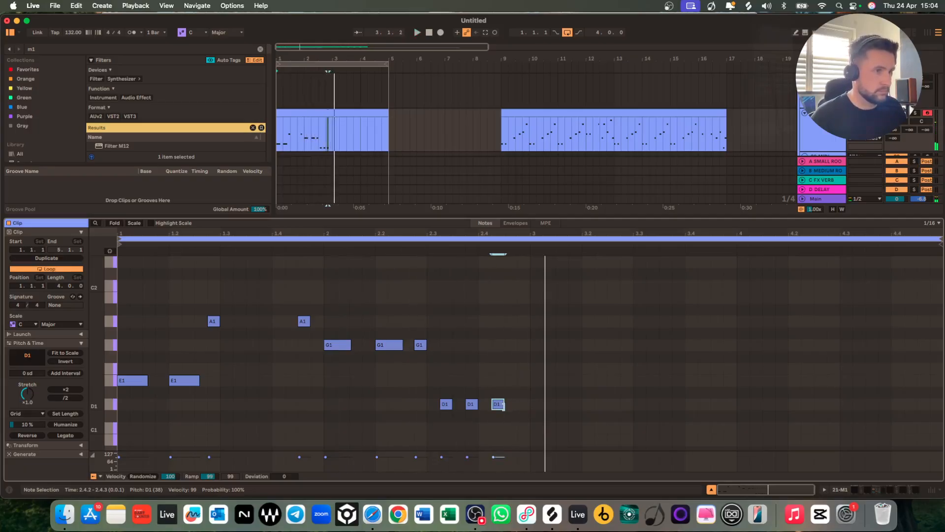
{"action": "key", "text": "space"}
Move the last D1 to 2.4.3, duplicate the two-bar phrase into bars 3–4, and listen to it.
{"action": "left_click_drag", "start_coordinate": [499, 405], "coordinate": [85, 293]}
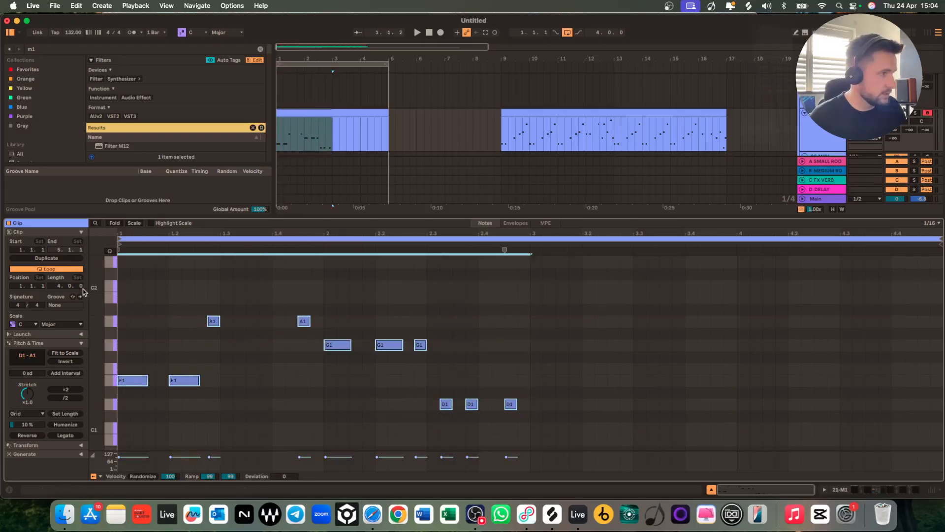
{"action": "key", "text": "super+d"}
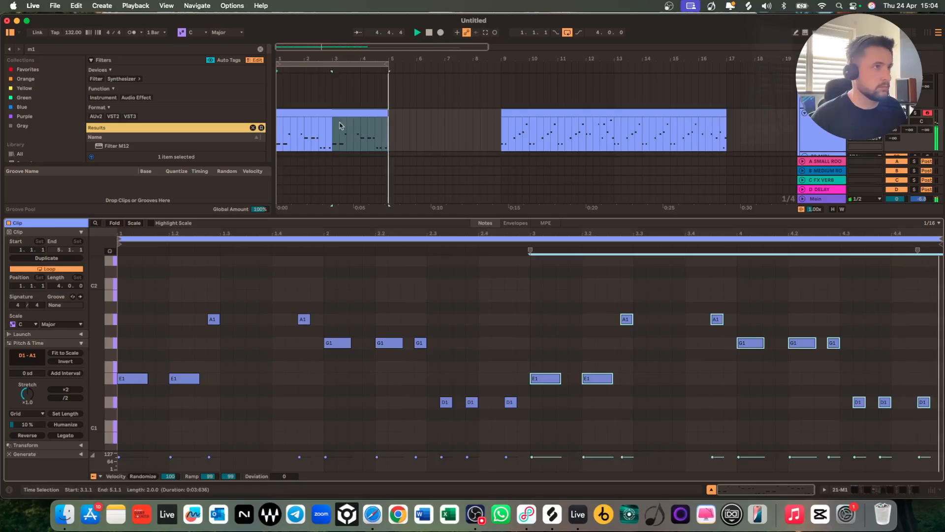
{"action": "scroll", "coordinate": [348, 122], "scroll_direction": "down", "scroll_amount": 1}
{"action": "scroll", "coordinate": [346, 121], "scroll_direction": "down", "scroll_amount": 2}
{"action": "key", "text": "space"}
Duplicate the four-bar clip to bars 5–8, consolidate both into one eight-bar clip, and extend the arrangement loop to bars 1–8.
{"action": "left_click", "coordinate": [323, 105]}
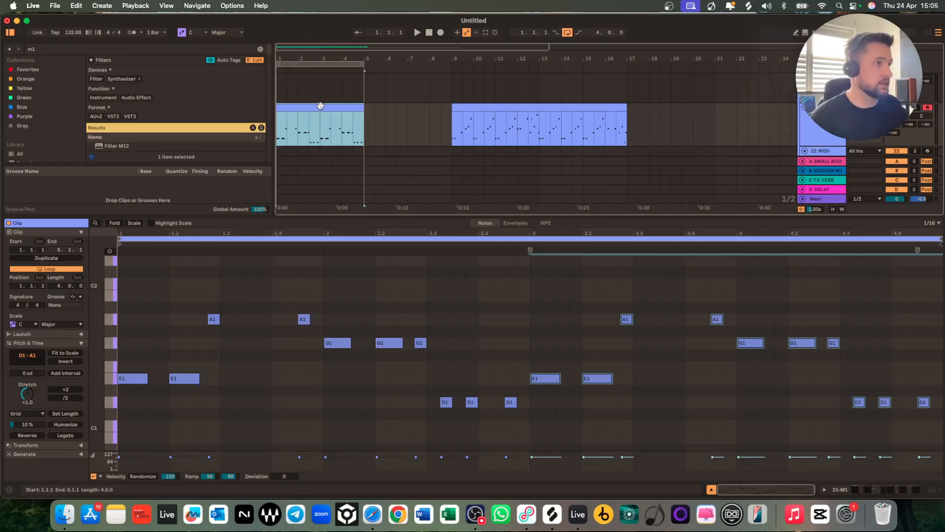
{"action": "key", "text": "super+d"}
{"action": "left_click", "coordinate": [343, 107], "text": "shift"}
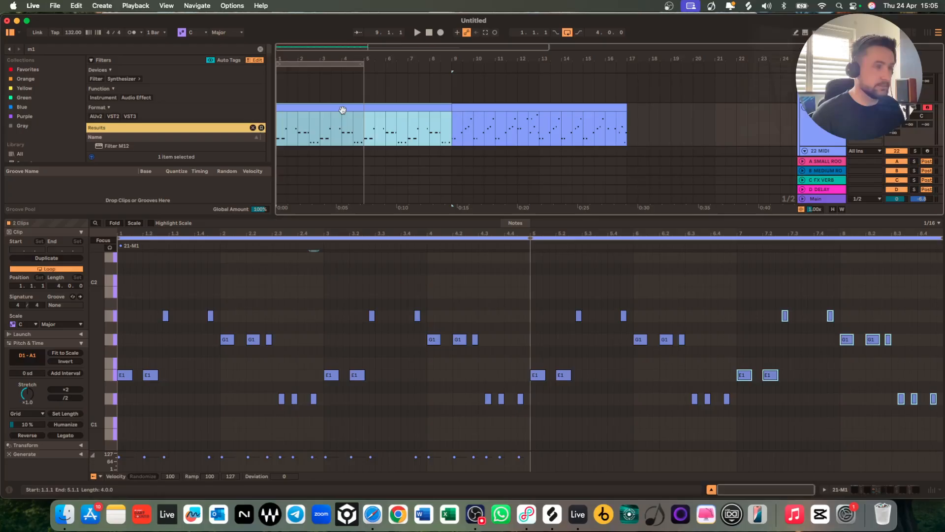
{"action": "key", "text": "super+j"}
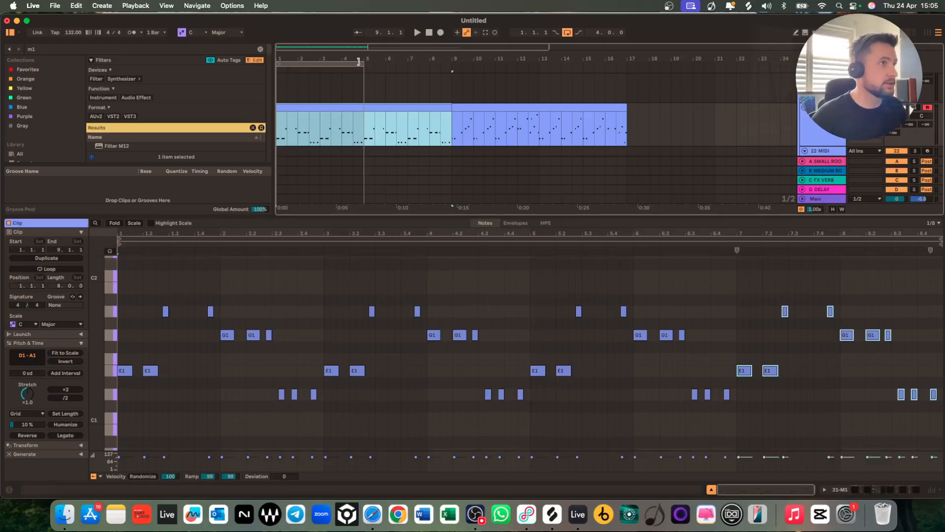
{"action": "left_click_drag", "start_coordinate": [359, 61], "coordinate": [448, 66]}
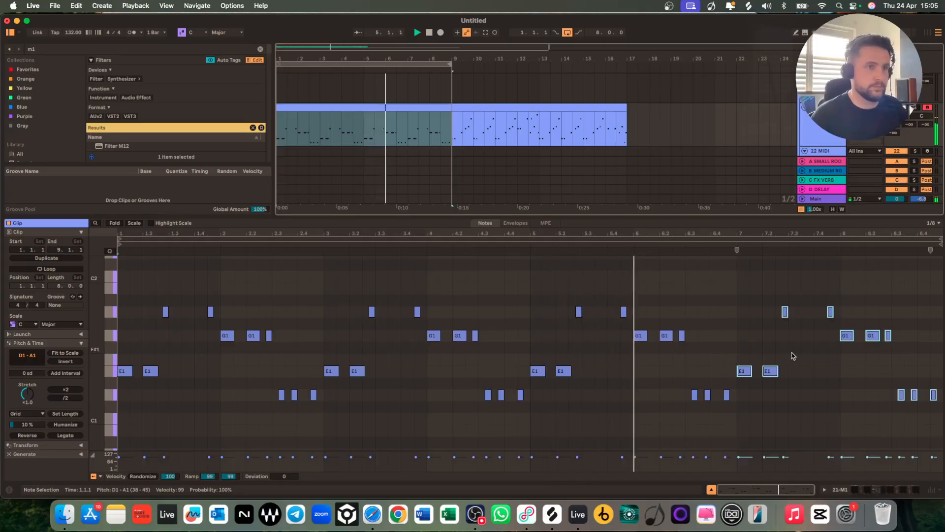
Raise bar 8's first three notes to B1, the notes at 8.3.2 and 8.3.4 to D2 and the last to E2, and play the loop.
{"action": "left_click", "coordinate": [789, 356]}
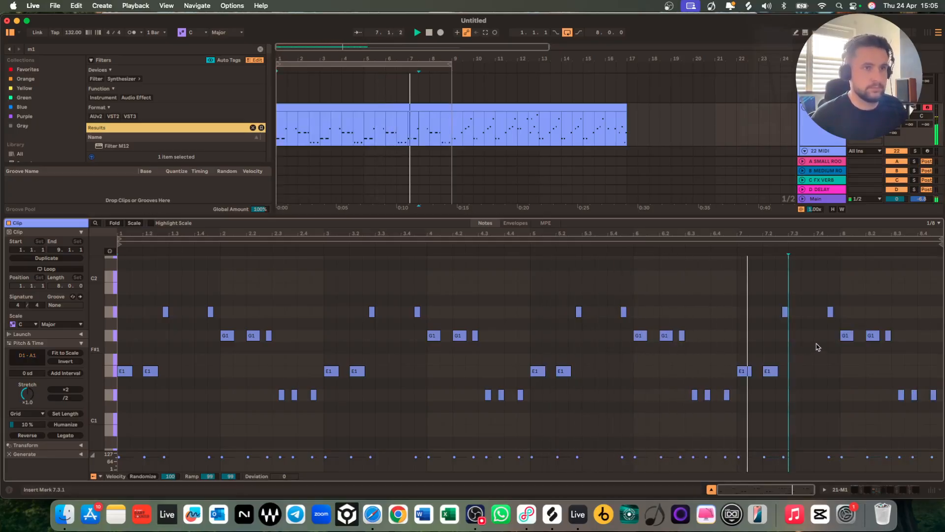
{"action": "left_click_drag", "start_coordinate": [840, 350], "coordinate": [848, 297]}
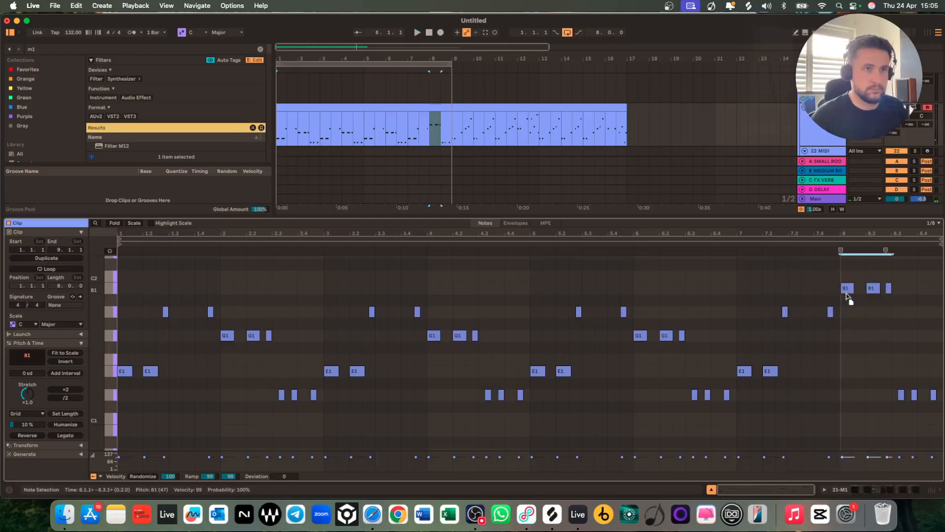
{"action": "left_click_drag", "start_coordinate": [885, 400], "coordinate": [901, 375]}
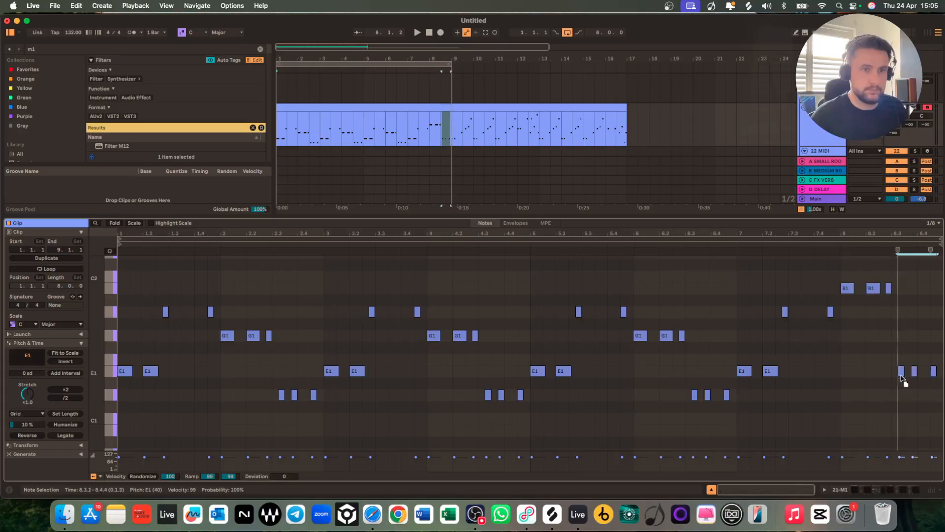
{"action": "scroll", "coordinate": [897, 318], "scroll_direction": "up", "scroll_amount": 2}
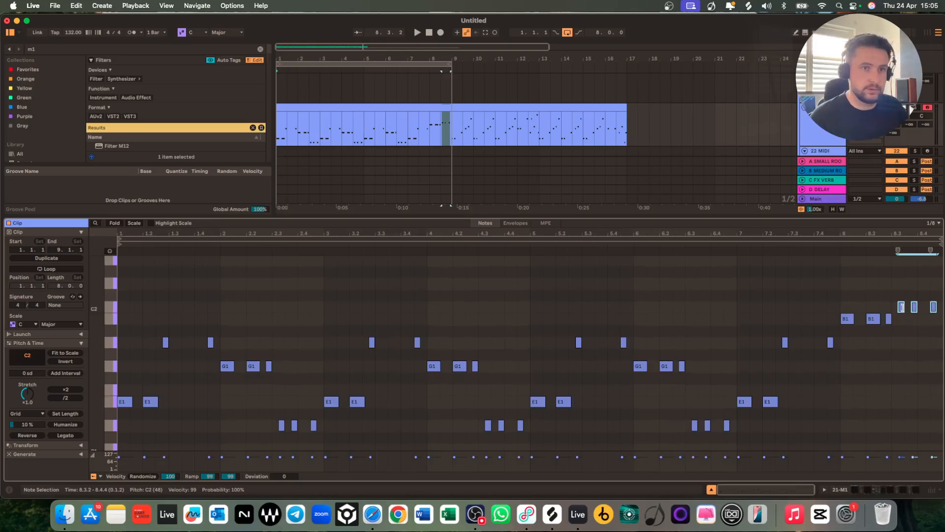
{"action": "left_click_drag", "start_coordinate": [901, 307], "coordinate": [903, 298]}
{"action": "left_click", "coordinate": [934, 284]}
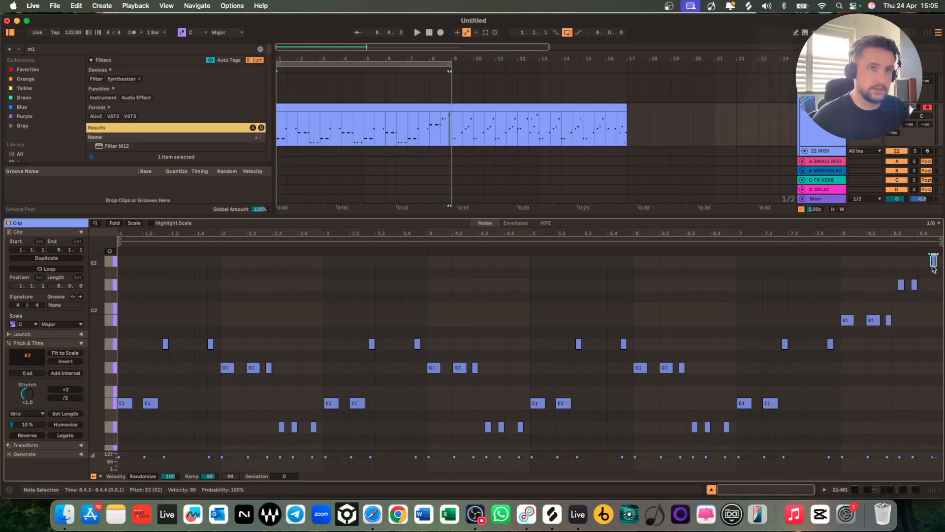
{"action": "key", "text": "space"}
{"action": "scroll", "coordinate": [886, 337], "scroll_direction": "down", "scroll_amount": 5}
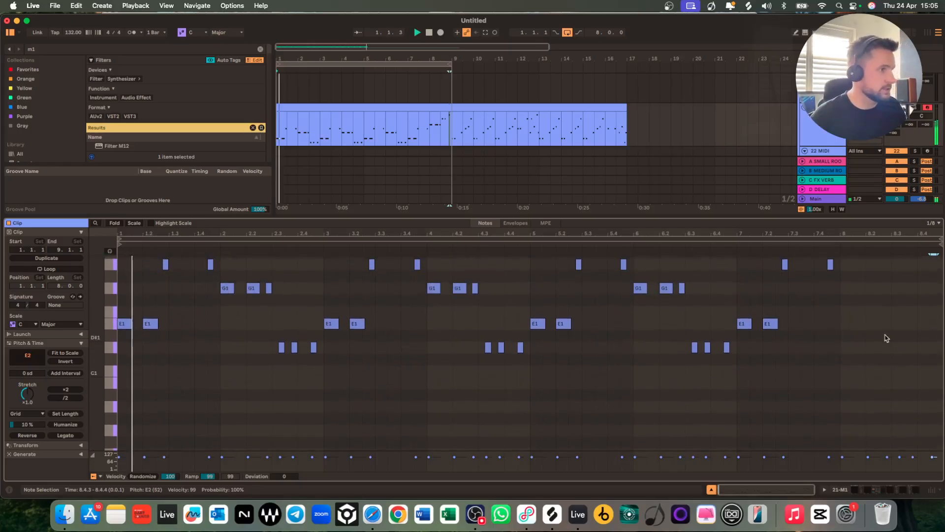
{"action": "scroll", "coordinate": [763, 363], "scroll_direction": "up", "scroll_amount": 3}
{"action": "scroll", "coordinate": [821, 365], "scroll_direction": "down", "scroll_amount": 5}
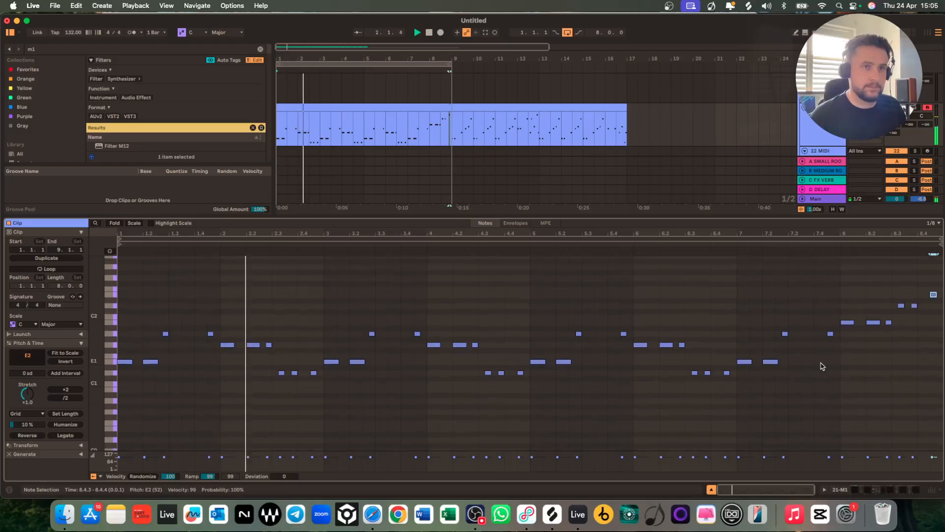
{"action": "scroll", "coordinate": [821, 366], "scroll_direction": "up", "scroll_amount": 2}
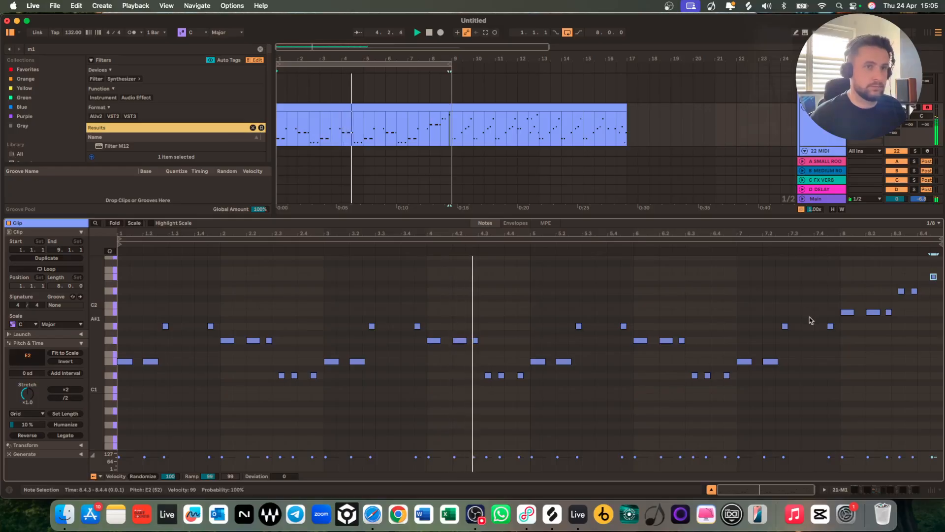
Try quantizing all notes in the eight-bar clip.
{"action": "key", "text": "super+a"}
{"action": "key", "text": "super+u"}
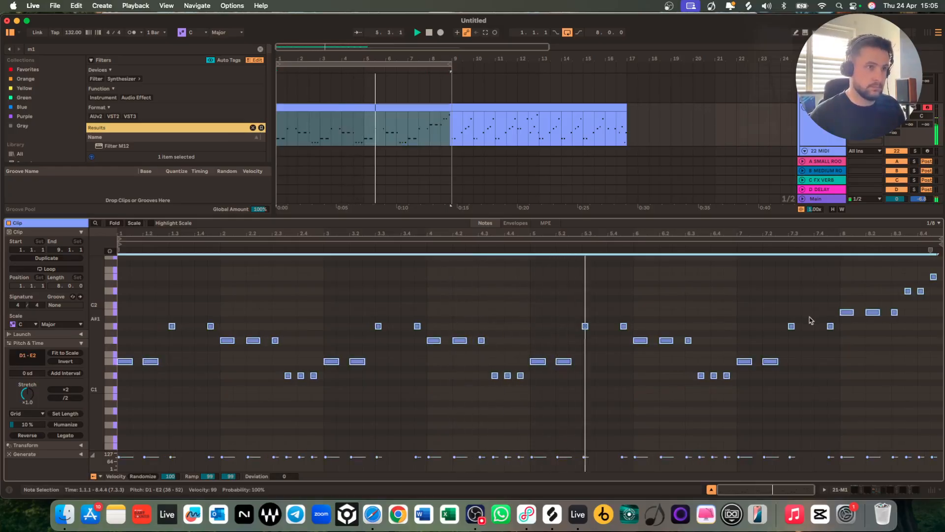
{"action": "key", "text": "super+u"}
Set the eight-bar clip's note grid to a fixed 1/16 and listen to the bassline loop.
{"action": "right_click", "coordinate": [682, 317]}
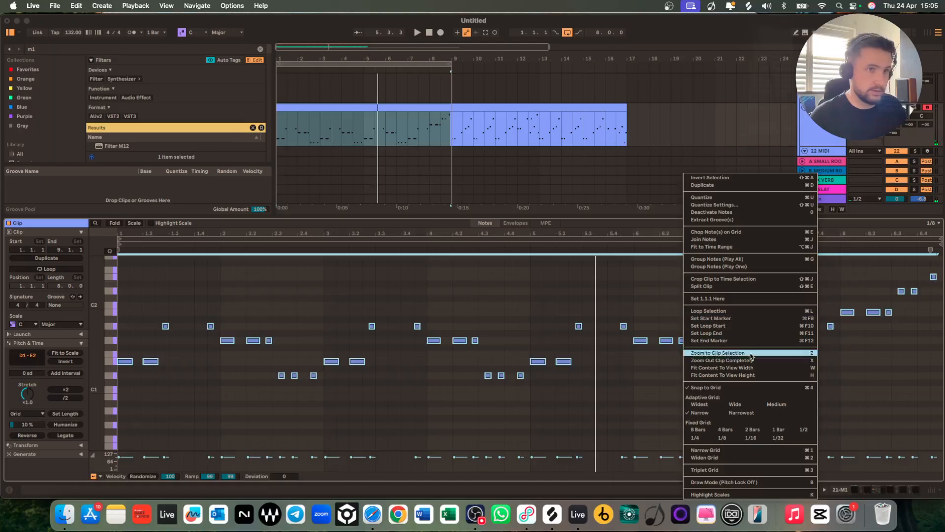
{"action": "left_click", "coordinate": [751, 438]}
{"action": "key", "text": "space"}
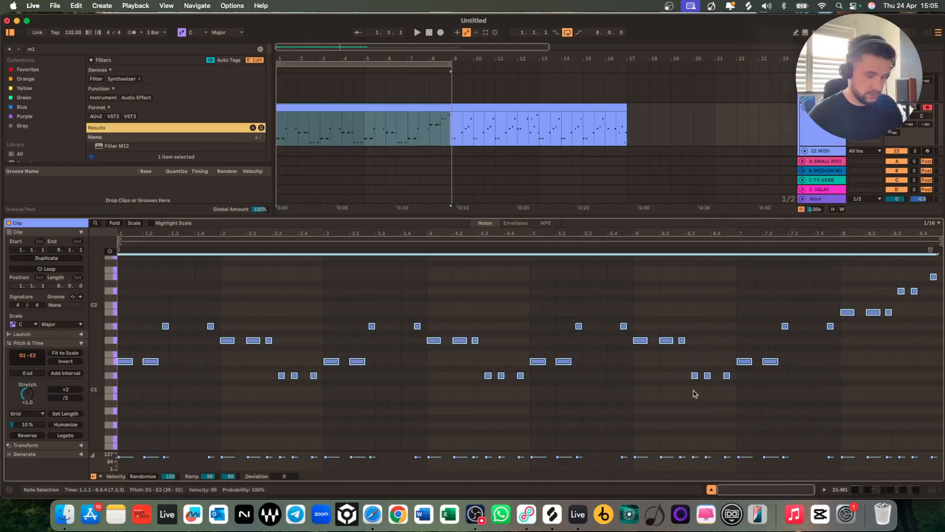
{"action": "key", "text": "space"}
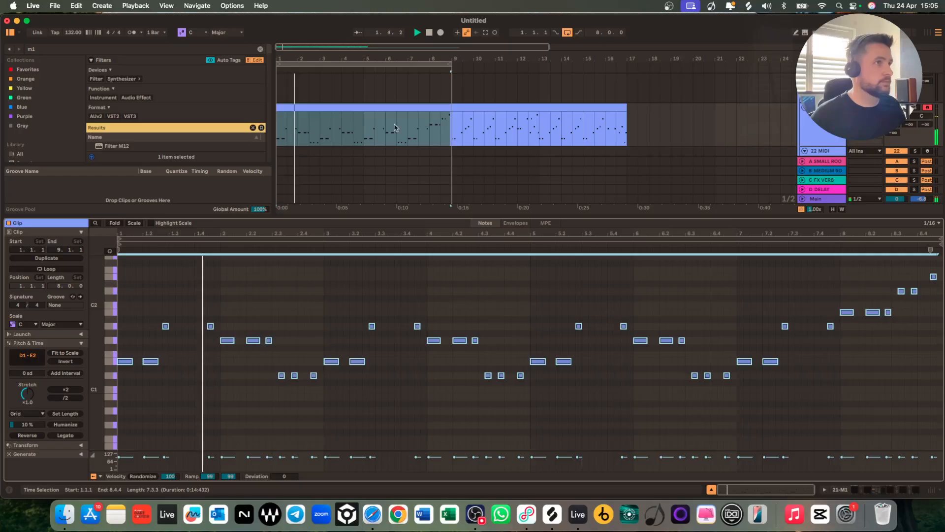
{"action": "left_click", "coordinate": [362, 128]}
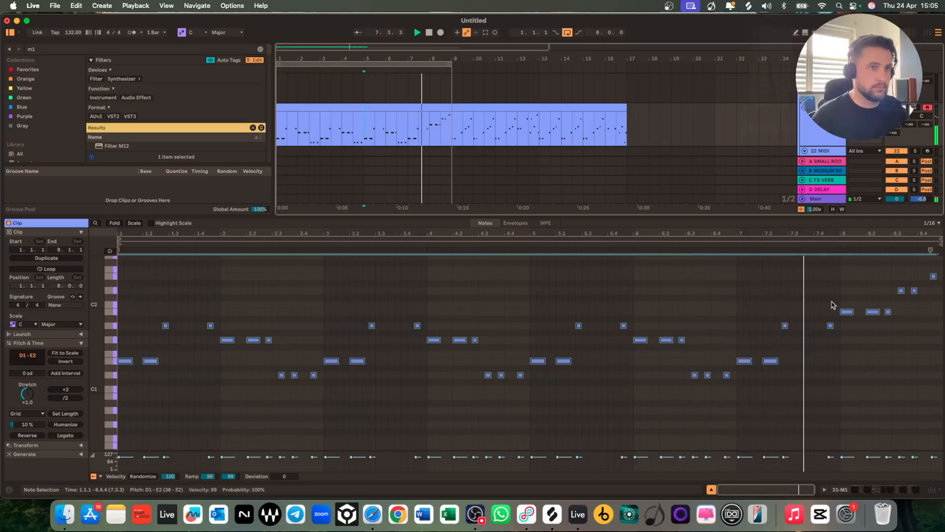
{"action": "scroll", "coordinate": [850, 306], "scroll_direction": "up", "scroll_amount": 1}
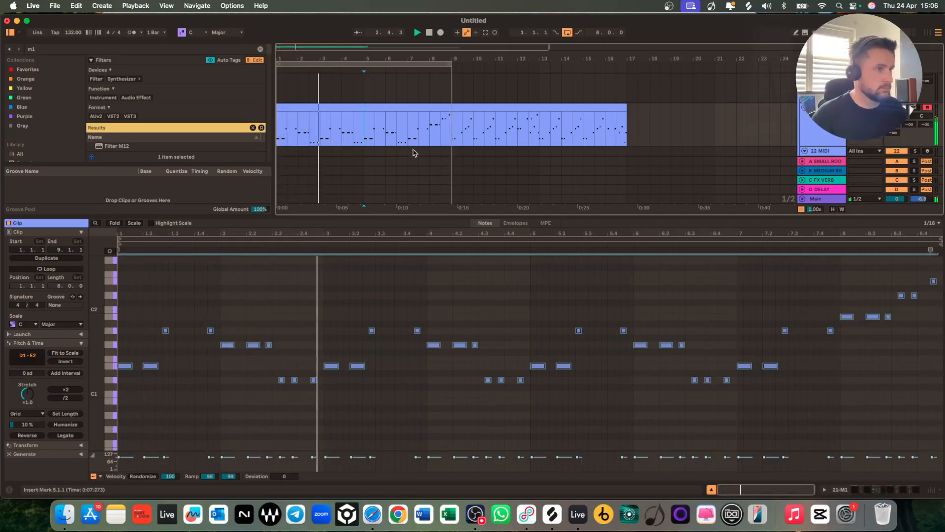
{"action": "scroll", "coordinate": [405, 134], "scroll_direction": "down", "scroll_amount": 3}
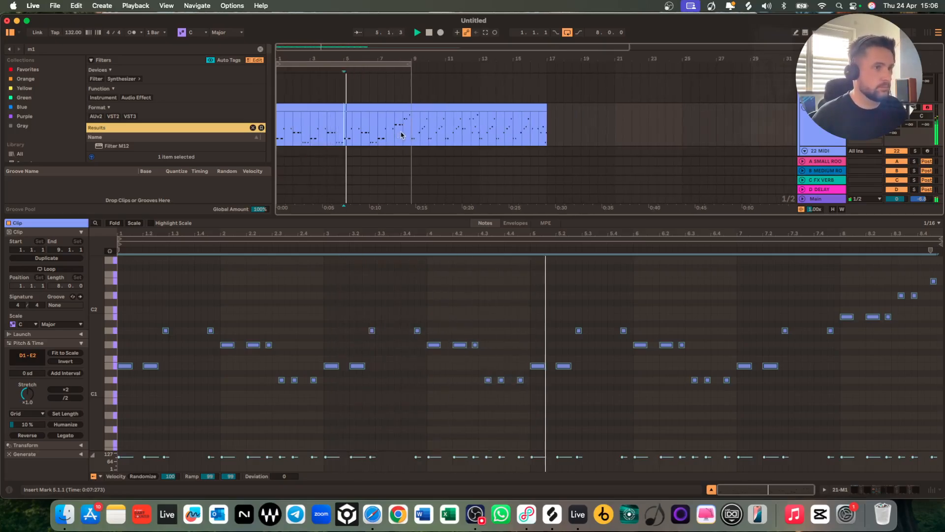
{"action": "key", "text": "space"}
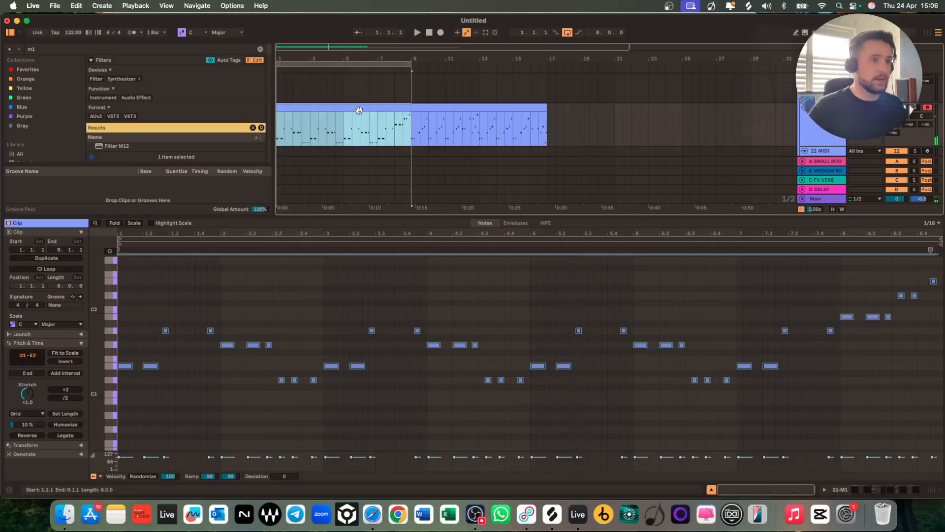
Move the eight-bar bassline clip from bar 1 to bar 17 and shorten the arrangement loop to two bars starting at bar 1.
{"action": "left_click_drag", "start_coordinate": [302, 105], "coordinate": [575, 116]}
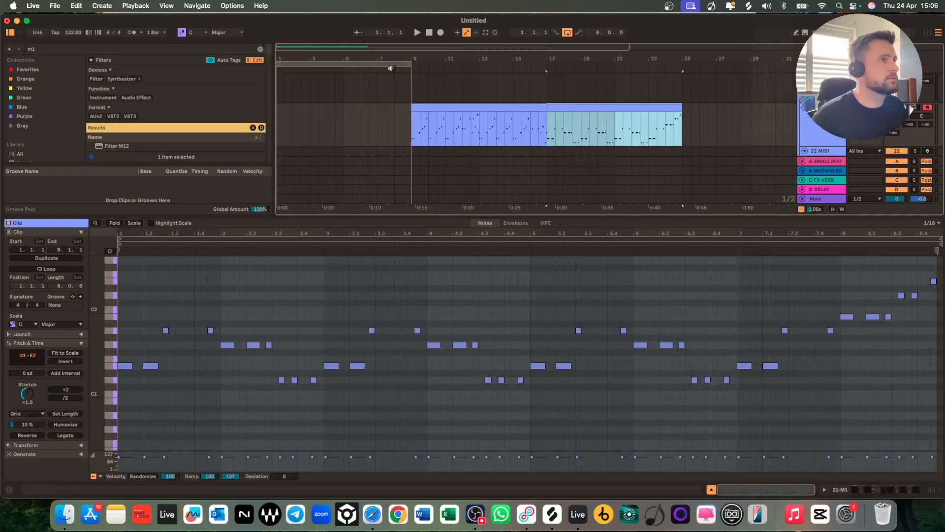
{"action": "left_click_drag", "start_coordinate": [407, 63], "coordinate": [310, 74]}
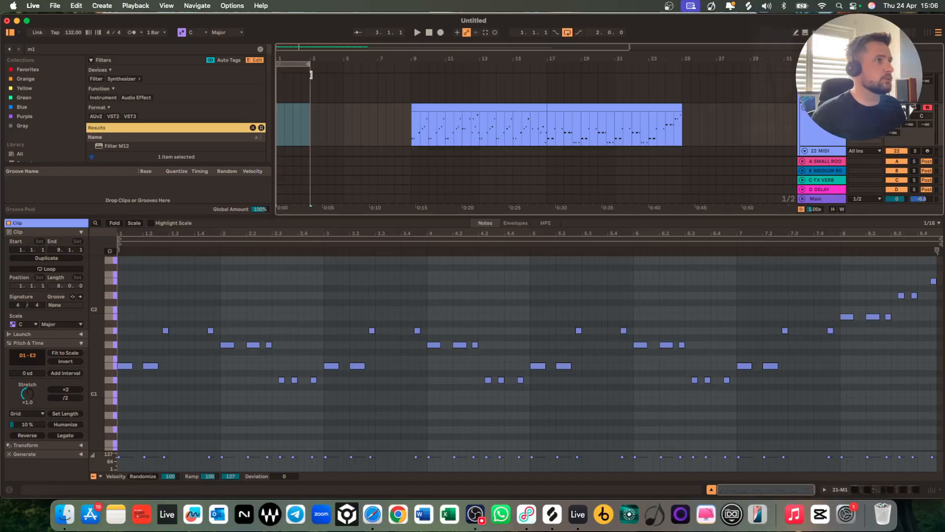
{"action": "left_click", "coordinate": [311, 74]}
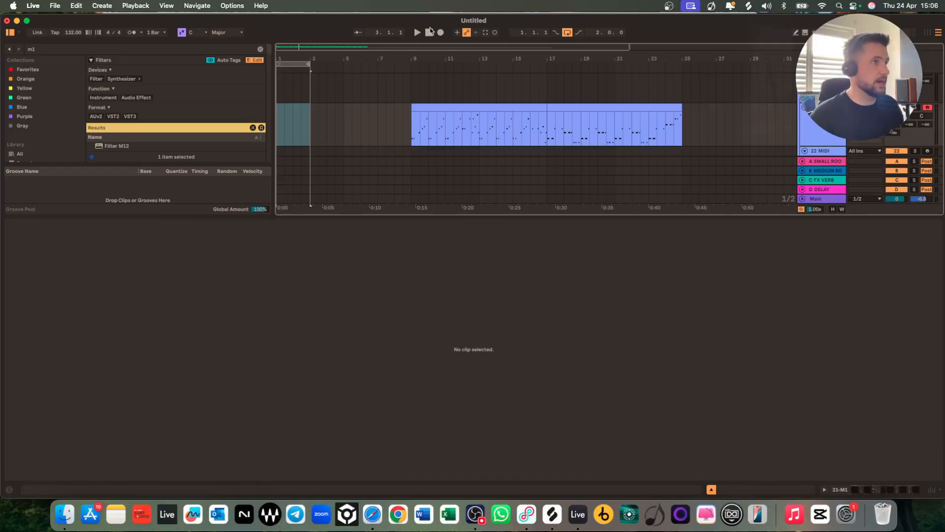
{"action": "left_click", "coordinate": [429, 33]}
{"action": "scroll", "coordinate": [306, 120], "scroll_direction": "up", "scroll_amount": 5}
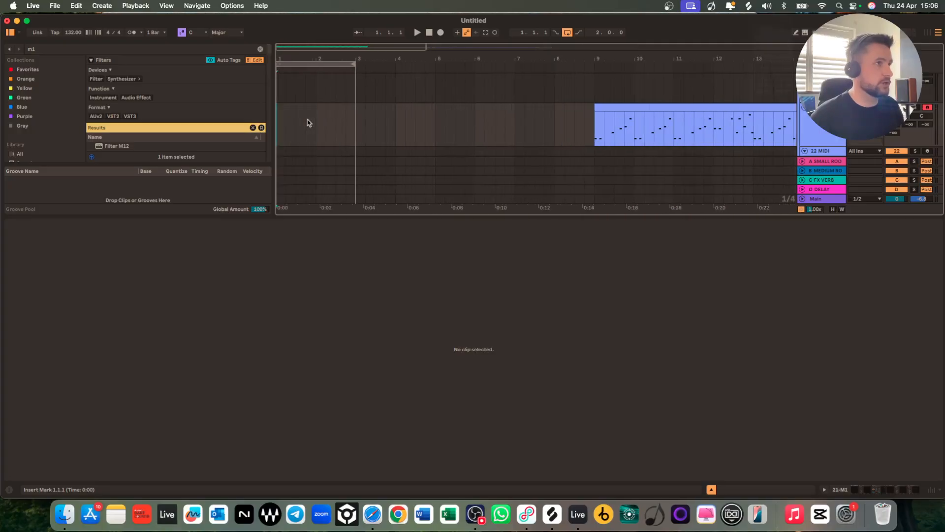
{"action": "scroll", "coordinate": [312, 122], "scroll_direction": "up", "scroll_amount": 3}
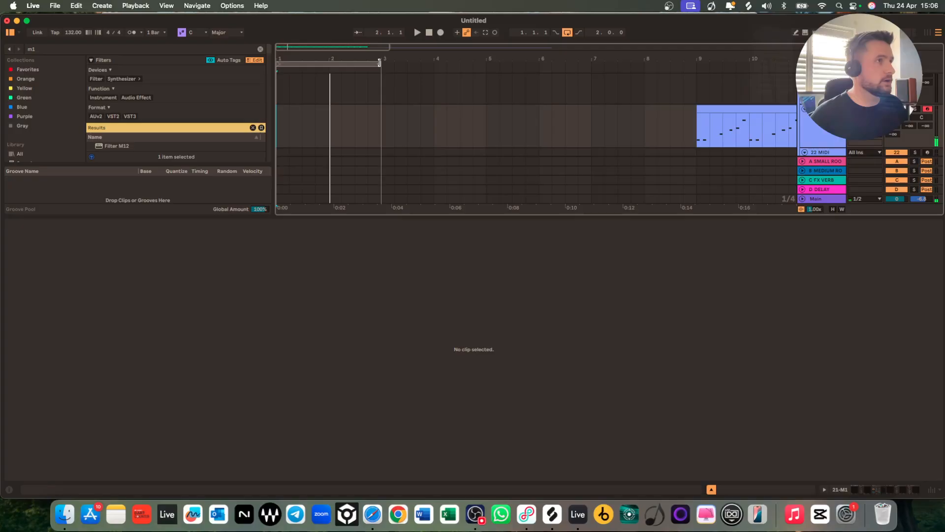
Record a new E1-based bassline on track 21 M1 over a loop covering bars 1–4, and undo the overrun that splits the clip.
{"action": "left_click_drag", "start_coordinate": [379, 62], "coordinate": [486, 65]}
{"action": "left_click", "coordinate": [418, 32]}
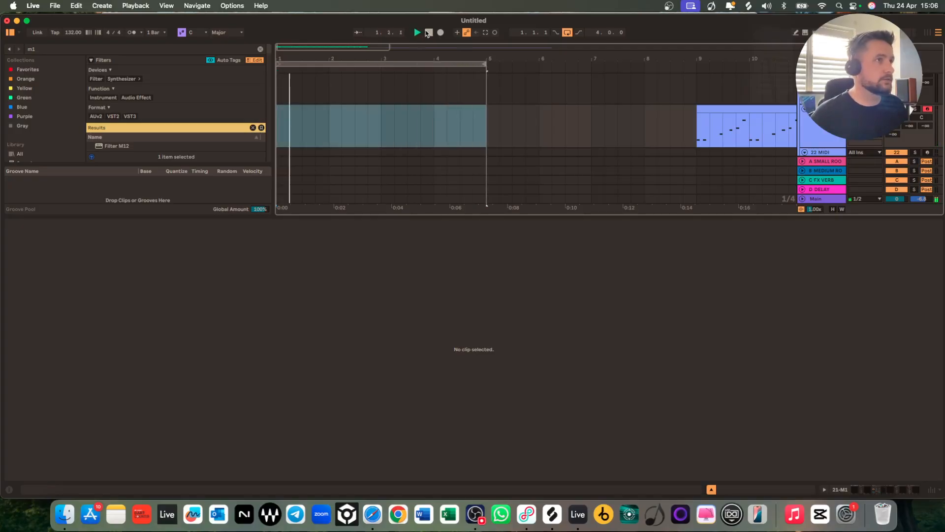
{"action": "left_click", "coordinate": [429, 33]}
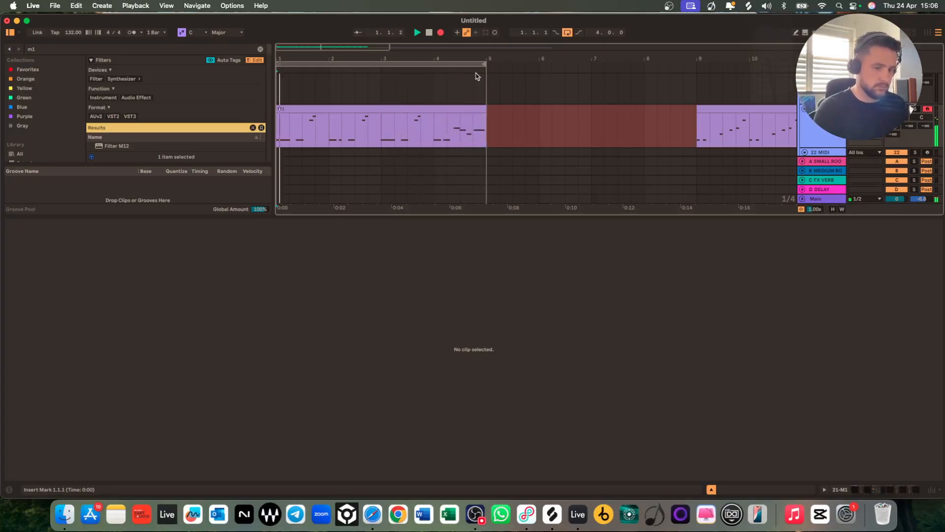
{"action": "key", "text": "F9"}
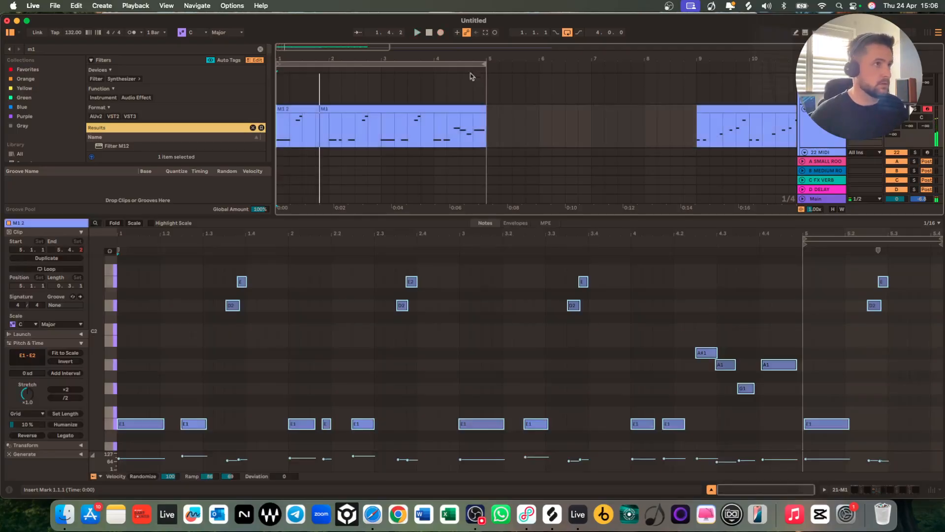
{"action": "left_click", "coordinate": [319, 116]}
{"action": "key", "text": "super+z"}
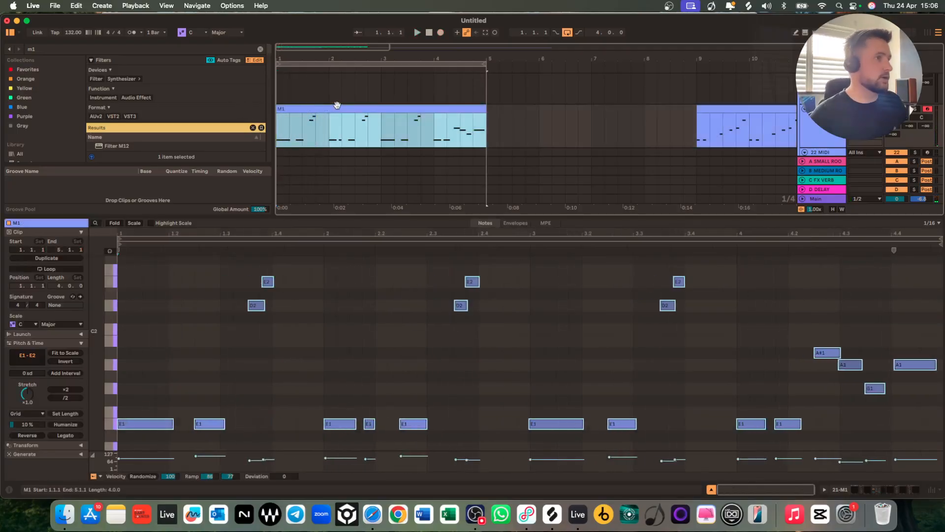
Quantize the recorded four-bar bassline's notes to the 1/16 grid and listen to it with the drums.
{"action": "left_click", "coordinate": [389, 296]}
{"action": "key", "text": "space"}
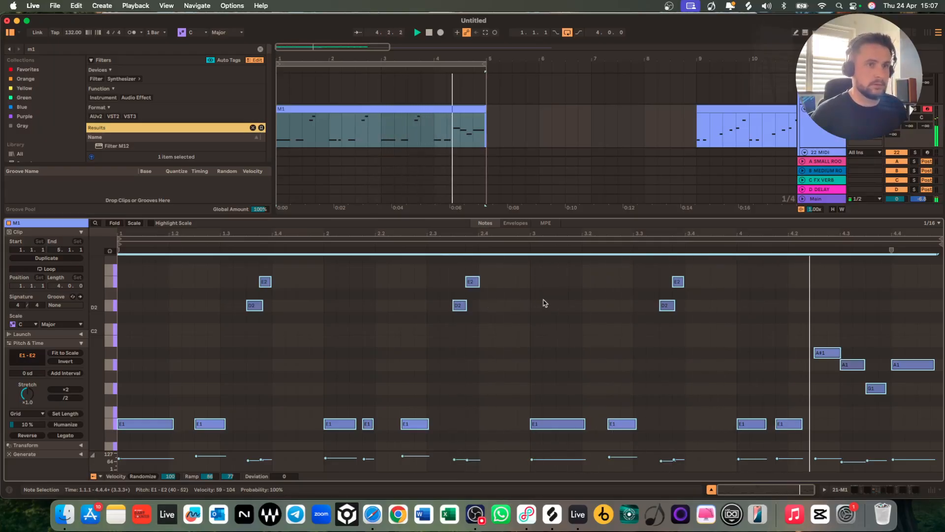
{"action": "scroll", "coordinate": [540, 303], "scroll_direction": "down", "scroll_amount": 1}
{"action": "scroll", "coordinate": [438, 125], "scroll_direction": "down", "scroll_amount": 2}
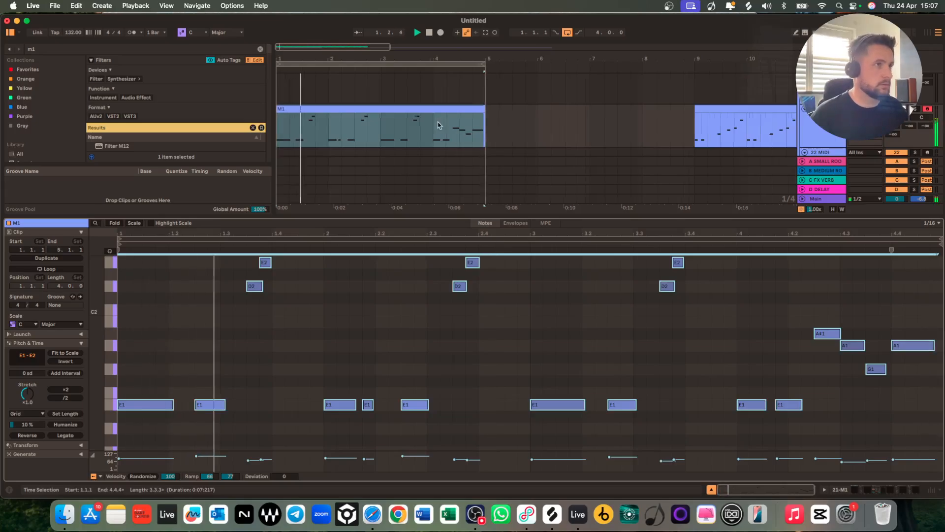
{"action": "left_click", "coordinate": [415, 107]}
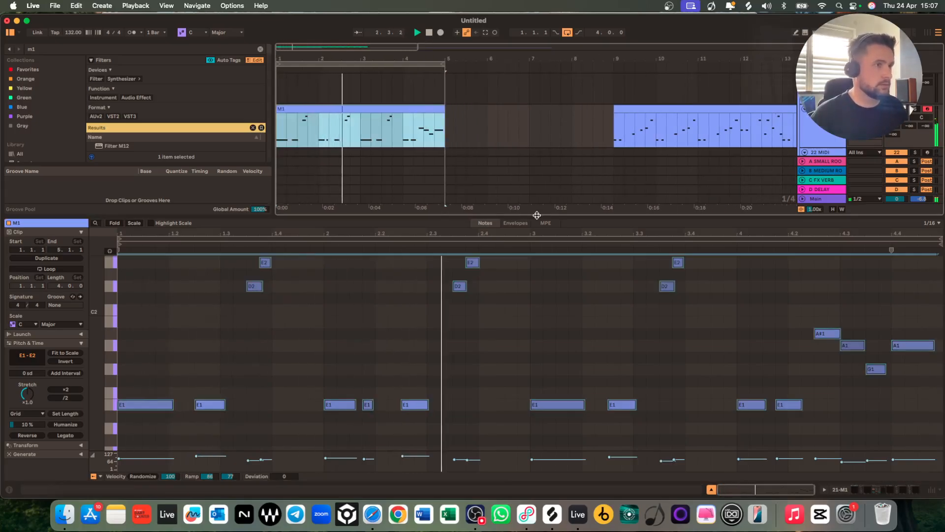
{"action": "left_click", "coordinate": [711, 490]}
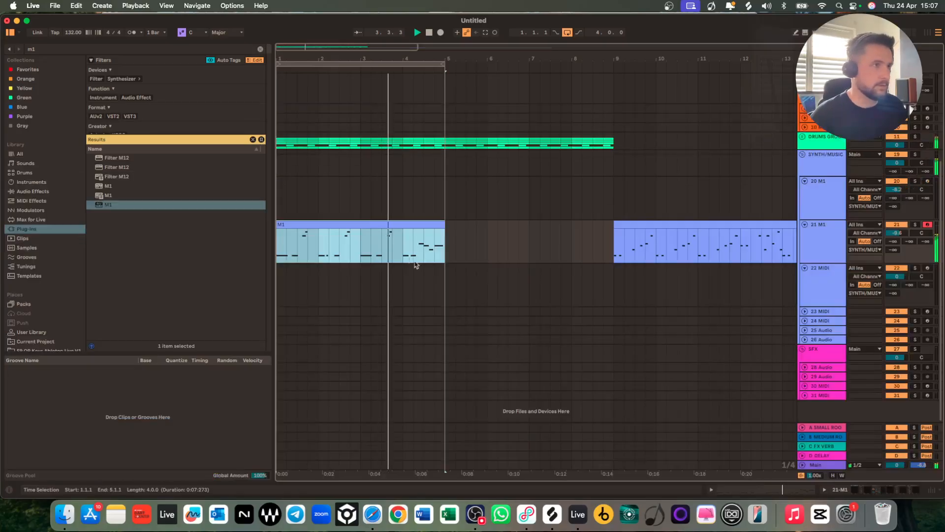
{"action": "scroll", "coordinate": [389, 244], "scroll_direction": "down", "scroll_amount": 2}
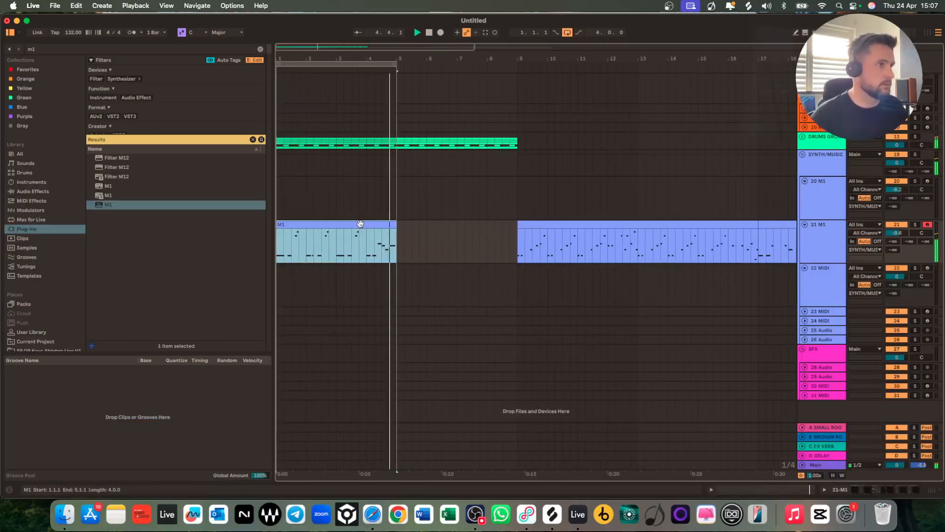
{"action": "double_click", "coordinate": [386, 243]}
{"action": "scroll", "coordinate": [418, 312], "scroll_direction": "down", "scroll_amount": 2}
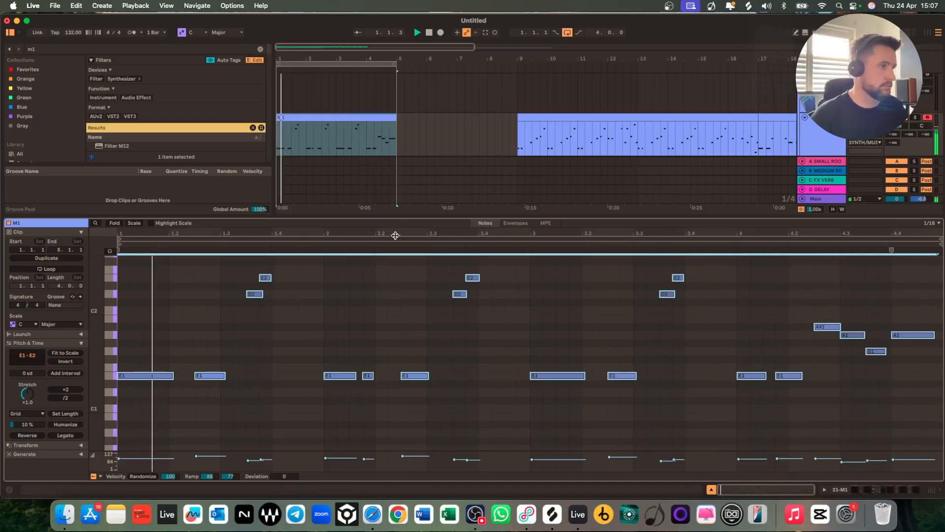
{"action": "left_click", "coordinate": [712, 490]}
{"action": "scroll", "coordinate": [376, 245], "scroll_direction": "down", "scroll_amount": 5}
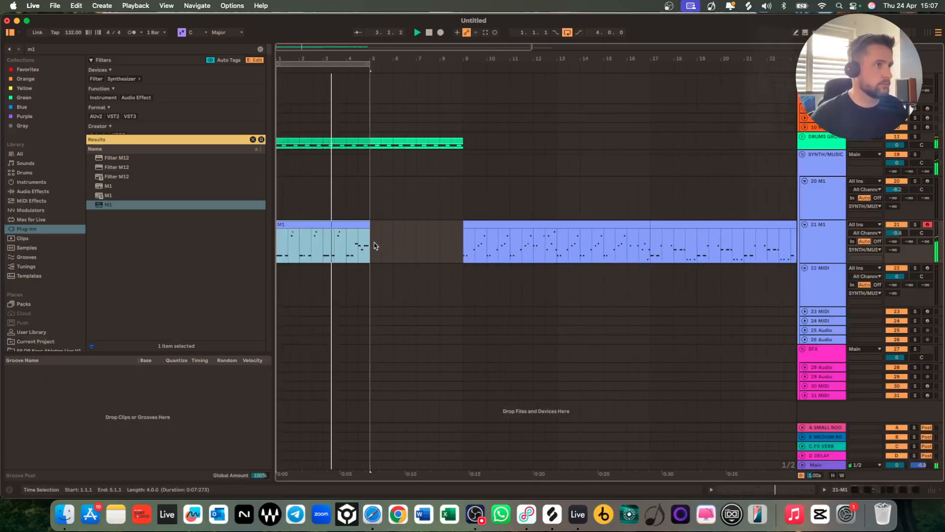
{"action": "key", "text": "space"}
Move the four-bar bassline clip on track 21 M1 to start at bar 5.
{"action": "left_click_drag", "start_coordinate": [301, 225], "coordinate": [375, 226]}
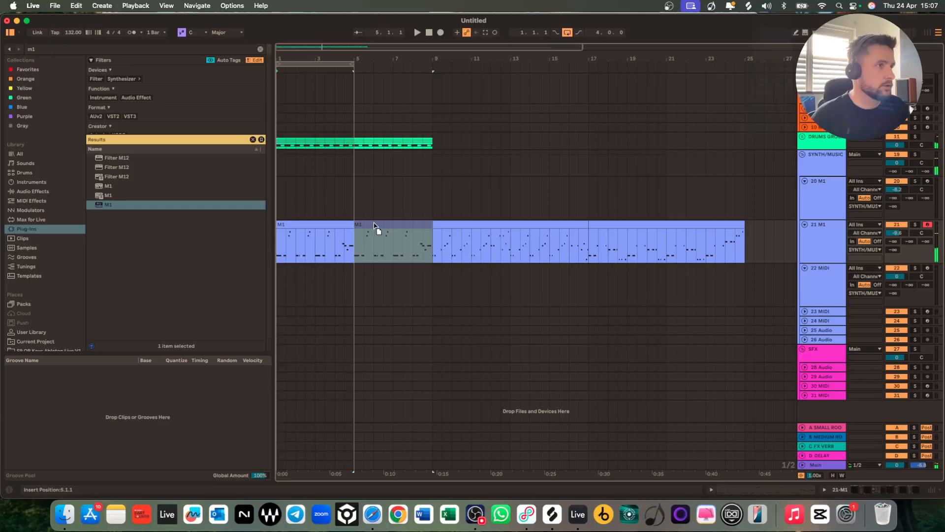
{"action": "scroll", "coordinate": [299, 230], "scroll_direction": "up", "scroll_amount": 5}
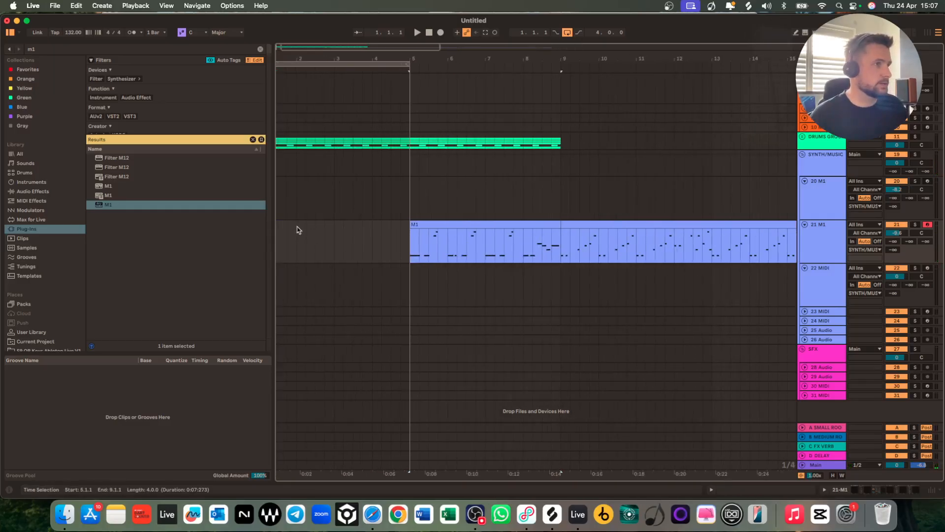
{"action": "scroll", "coordinate": [299, 230], "scroll_direction": "up", "scroll_amount": 3}
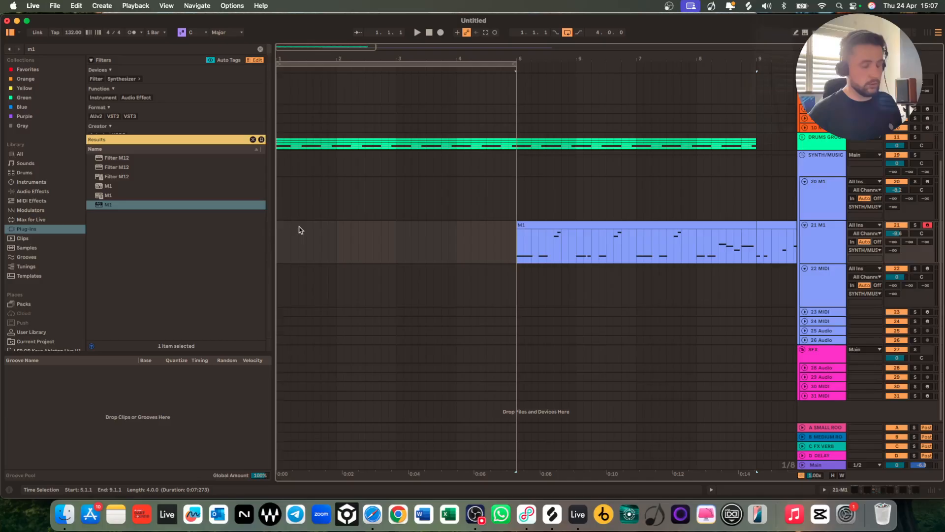
Arm track 20 M1 and insert an empty four-bar MIDI clip over bars 1–4.
{"action": "left_click", "coordinate": [916, 269]}
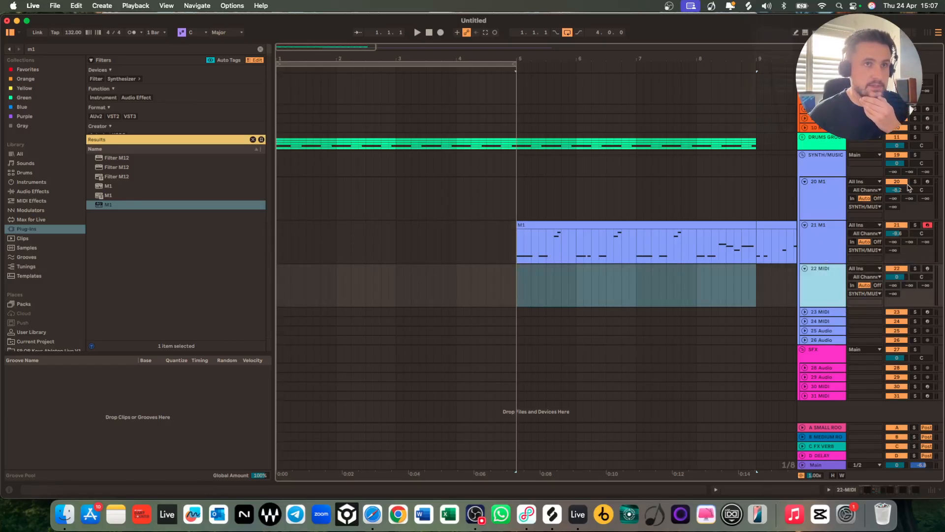
{"action": "left_click", "coordinate": [928, 182]}
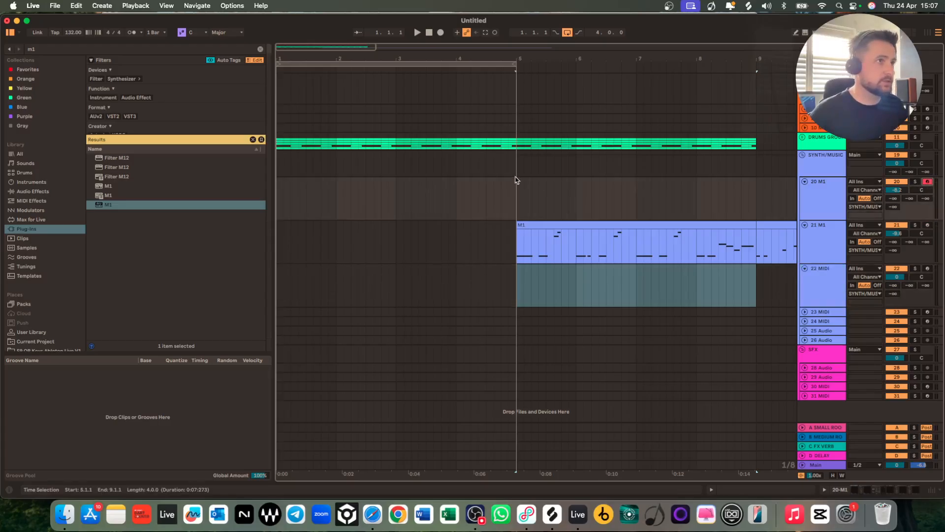
{"action": "left_click_drag", "start_coordinate": [515, 180], "coordinate": [236, 181]}
{"action": "key", "text": "super+shift+m"}
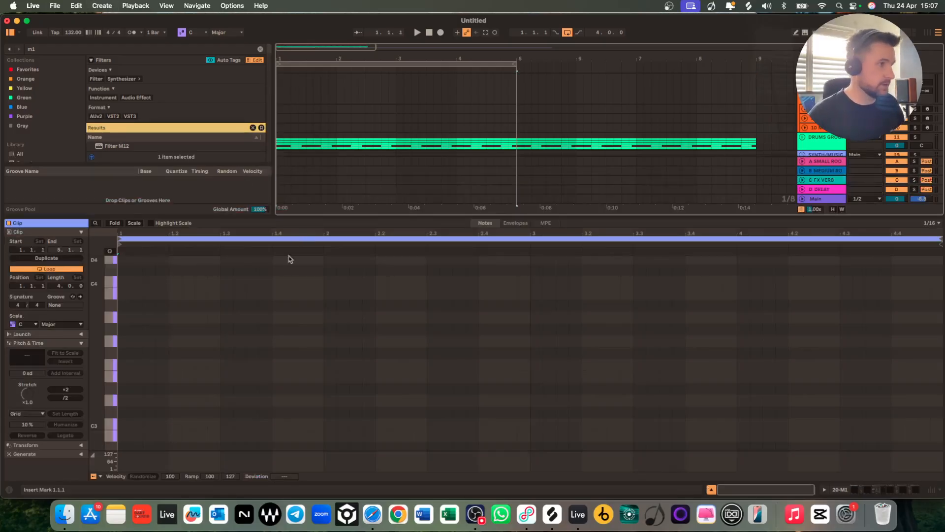
Enter sixteenth-length E3 notes at 1.1.1, 1.2.1, 1.2.4, 1.3.3 and 1.4.3 in the new clip.
{"action": "scroll", "coordinate": [232, 329], "scroll_direction": "up", "scroll_amount": 5}
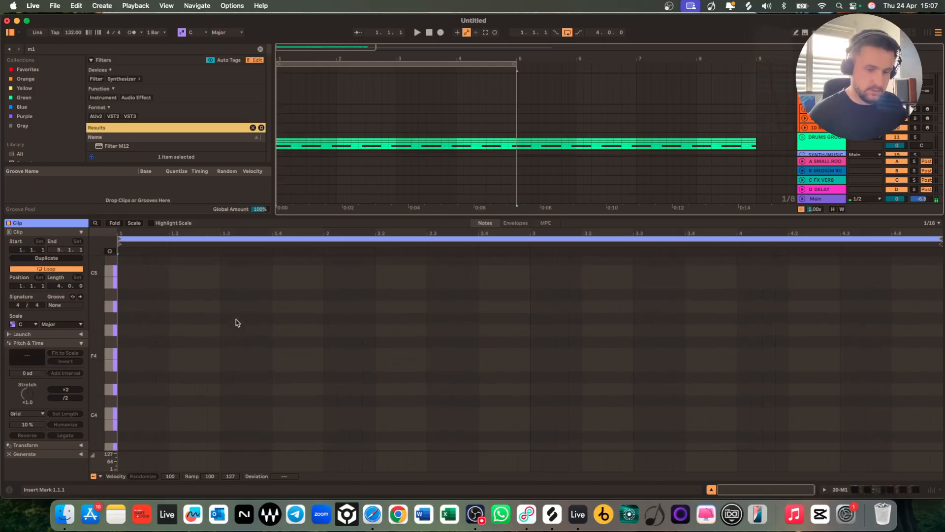
{"action": "scroll", "coordinate": [155, 328], "scroll_direction": "up", "scroll_amount": 14}
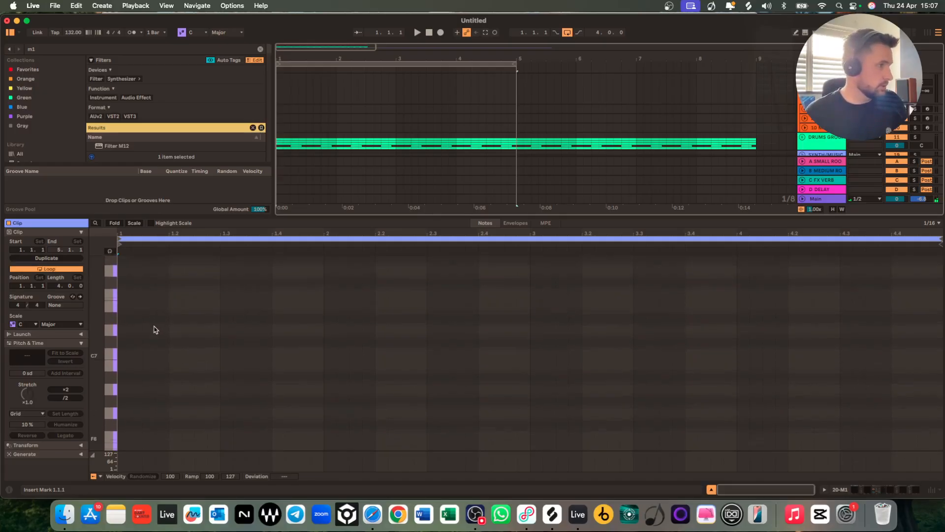
{"action": "scroll", "coordinate": [152, 332], "scroll_direction": "down", "scroll_amount": 20}
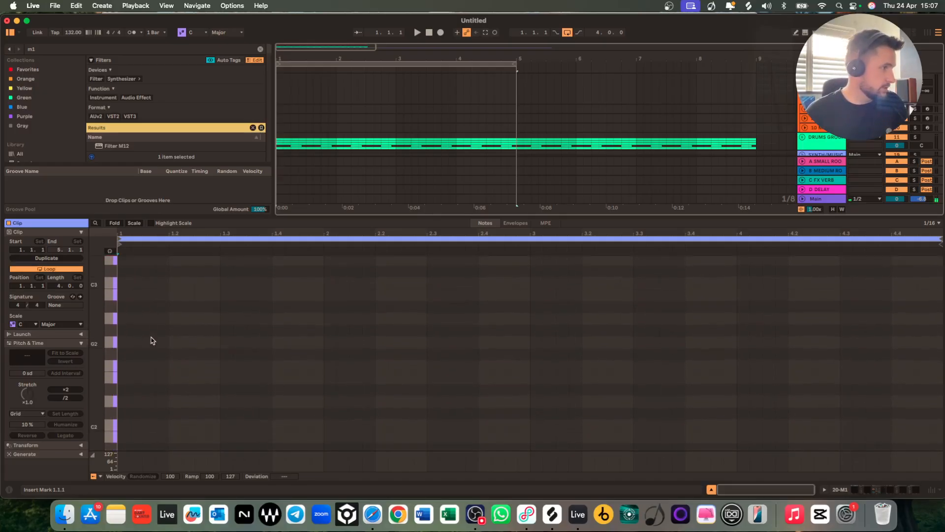
{"action": "scroll", "coordinate": [139, 305], "scroll_direction": "up", "scroll_amount": 2}
{"action": "double_click", "coordinate": [124, 280]}
{"action": "key", "text": "space"}
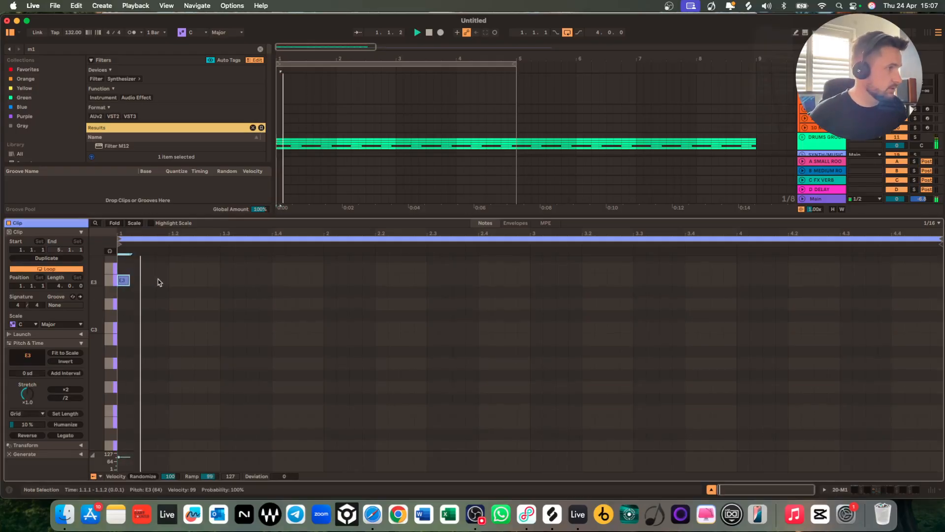
{"action": "double_click", "coordinate": [173, 280]}
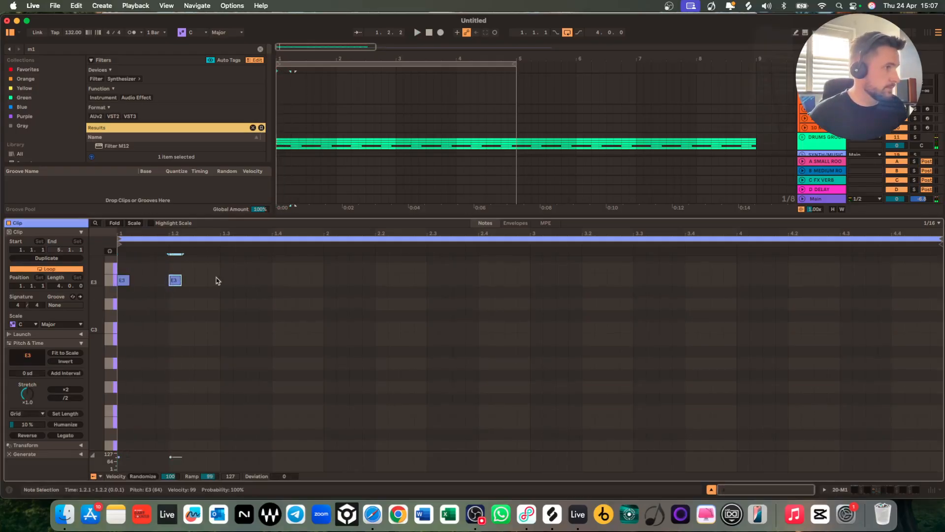
{"action": "double_click", "coordinate": [252, 280]}
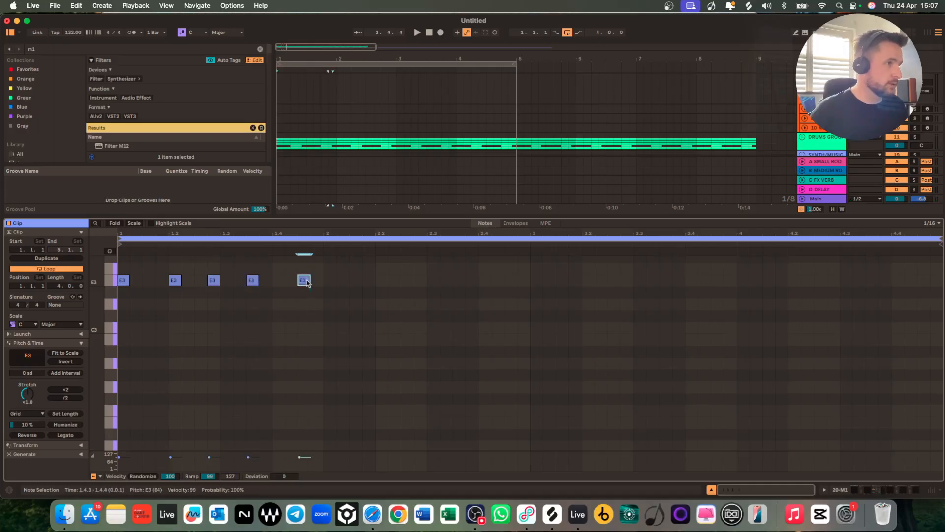
Select all five E3 notes and duplicate the one-bar pattern three times to fill the four-bar clip.
{"action": "key", "text": "super+a"}
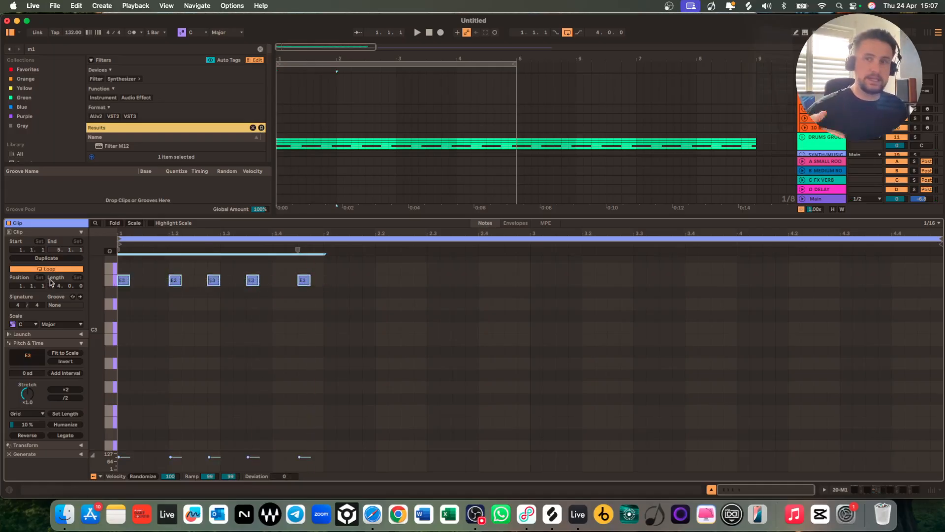
{"action": "key", "text": "super+d"}
{"action": "key", "text": "super+d"}
{"action": "key", "text": "super+d"}
Play the E3 part with the drums and lower the volume of track 20 M1 to about -18.4 dB.
{"action": "key", "text": "space"}
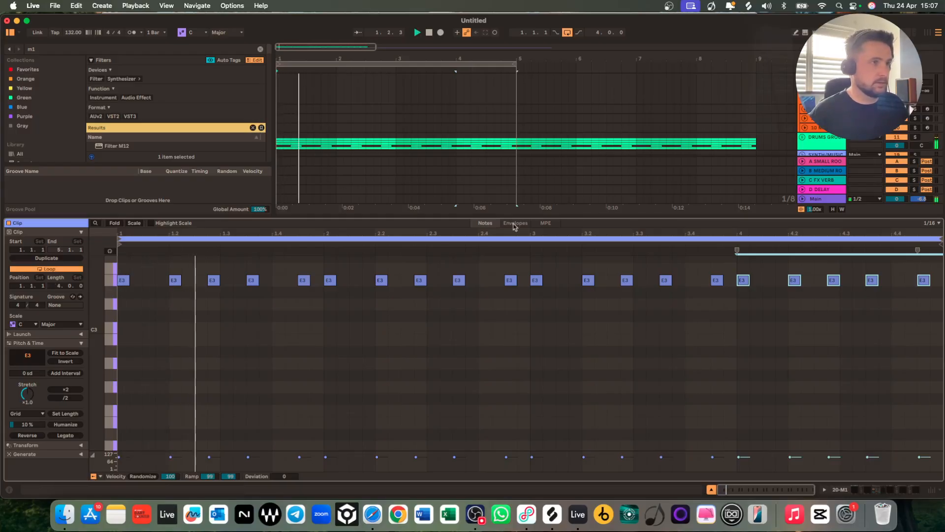
{"action": "key", "text": "super+alt+l"}
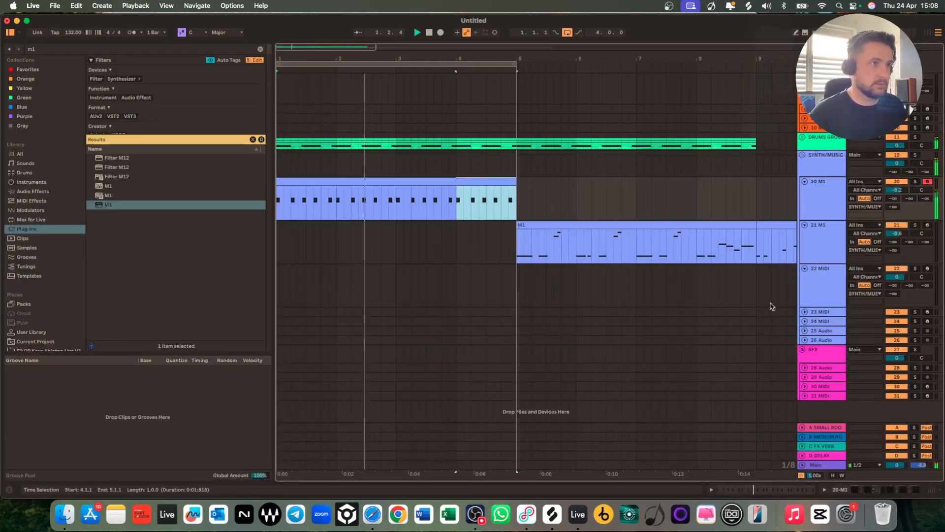
{"action": "left_click_drag", "start_coordinate": [897, 190], "coordinate": [896, 205]}
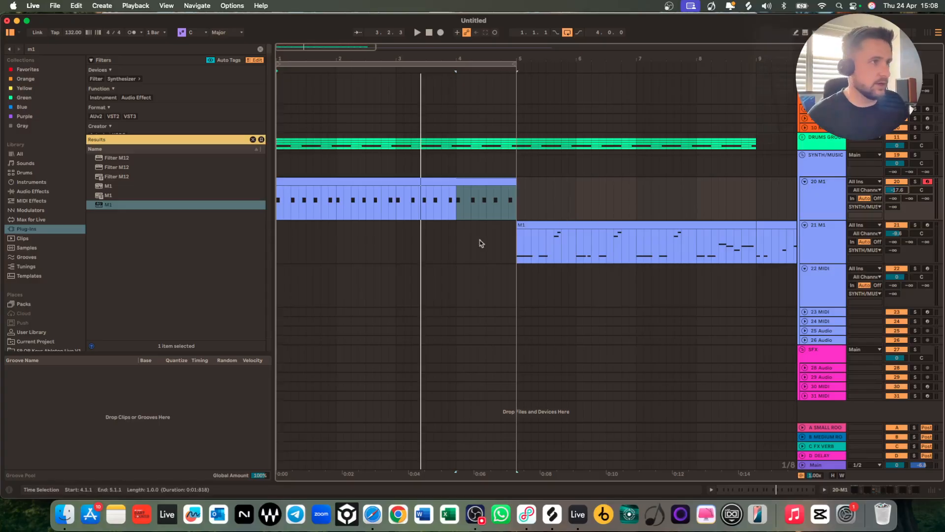
{"action": "scroll", "coordinate": [449, 245], "scroll_direction": "up", "scroll_amount": 2}
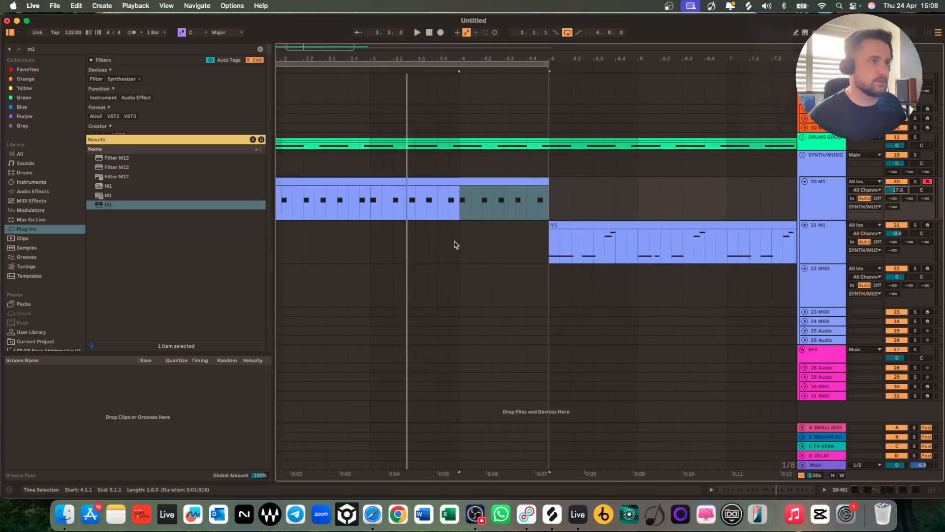
{"action": "scroll", "coordinate": [454, 245], "scroll_direction": "left", "scroll_amount": 3}
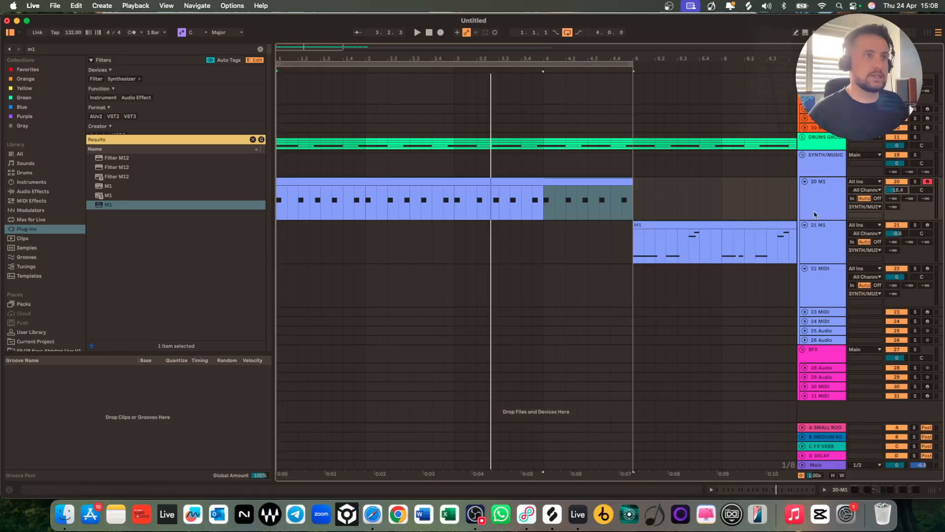
{"action": "left_click", "coordinate": [394, 182]}
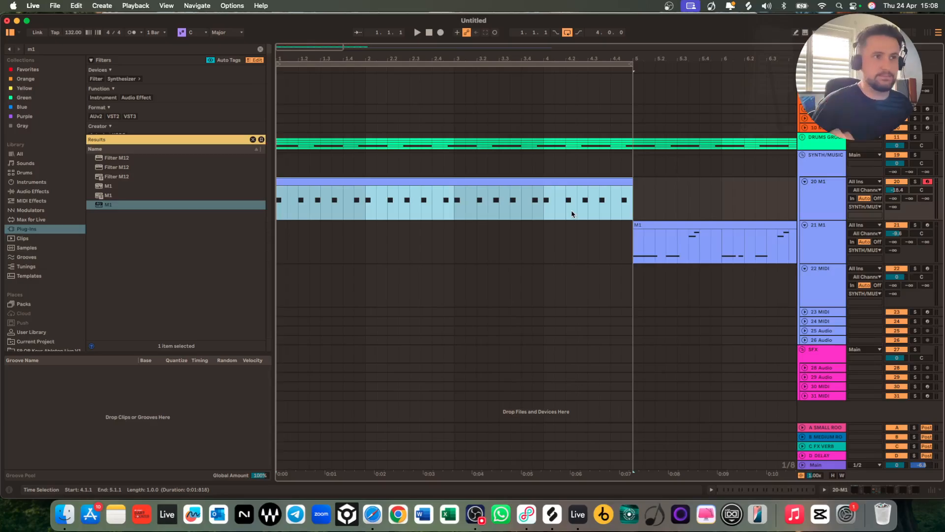
{"action": "key", "text": "space"}
{"action": "key", "text": "space"}
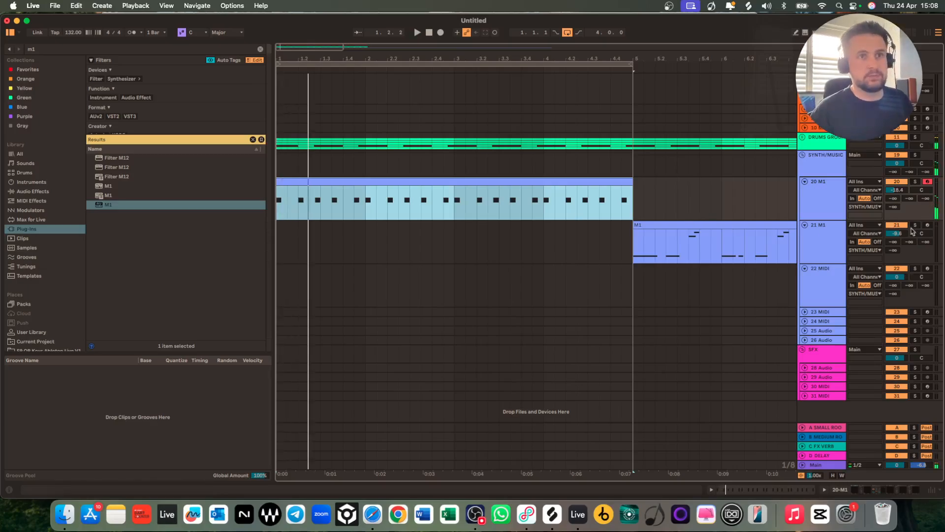
Arm track 21 M1 and play the loop from an insert marker at 1.1.1 on that track.
{"action": "left_click", "coordinate": [926, 226]}
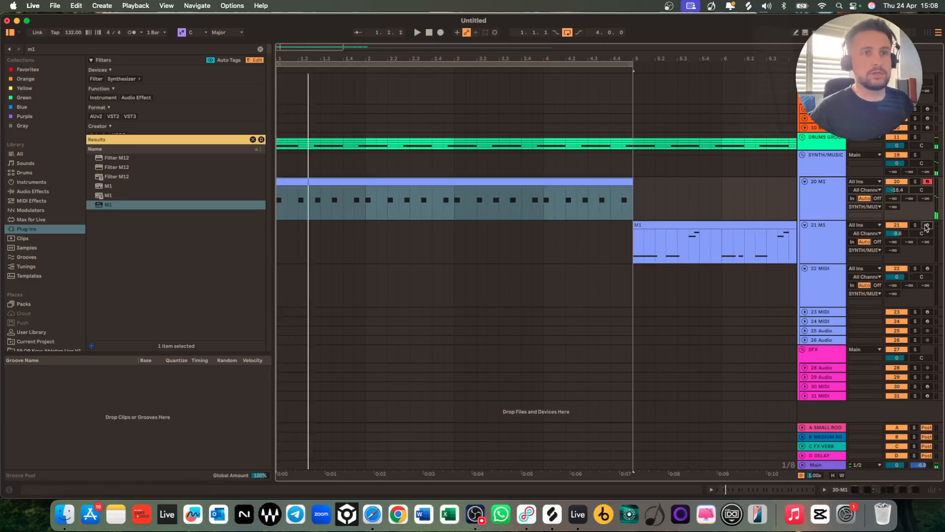
{"action": "left_click", "coordinate": [555, 245]}
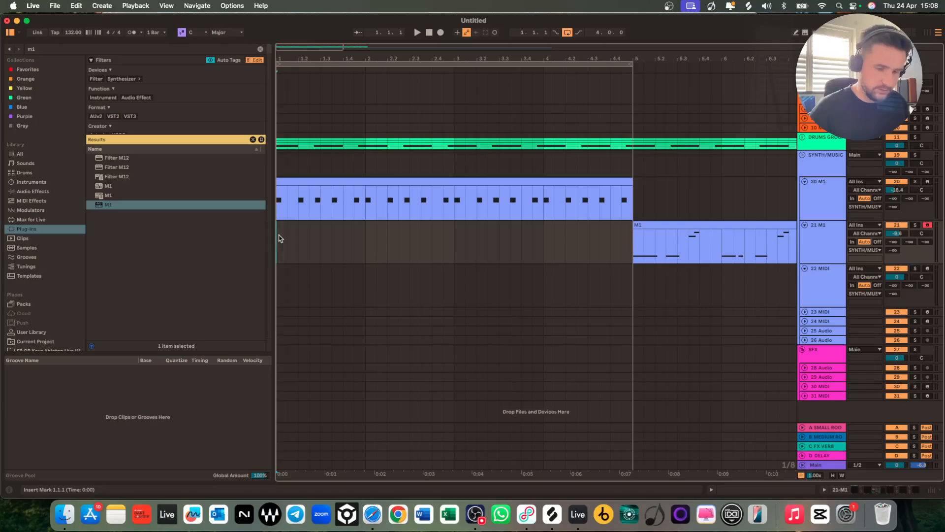
{"action": "key", "text": "space"}
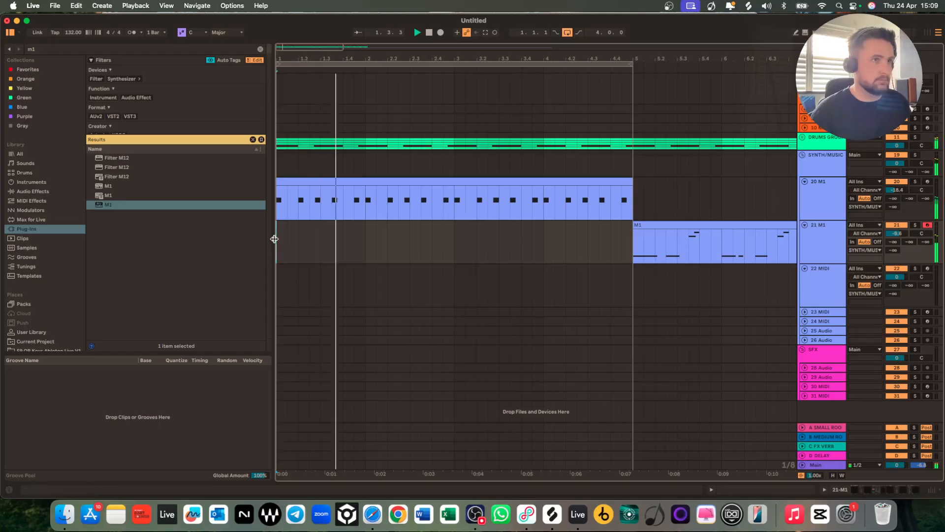
{"action": "key", "text": "space"}
Select all three bassline clips on track 21 M1 and move them together to start at bar 9.
{"action": "scroll", "coordinate": [605, 223], "scroll_direction": "down", "scroll_amount": 5}
{"action": "key", "text": "minus"}
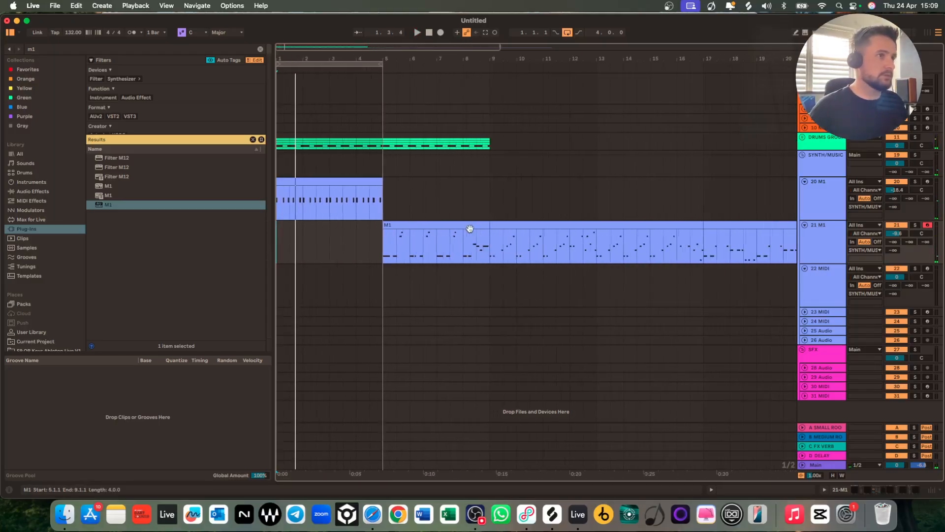
{"action": "left_click", "coordinate": [434, 228], "text": "shift"}
{"action": "key", "text": "minus"}
{"action": "left_click", "coordinate": [402, 223]}
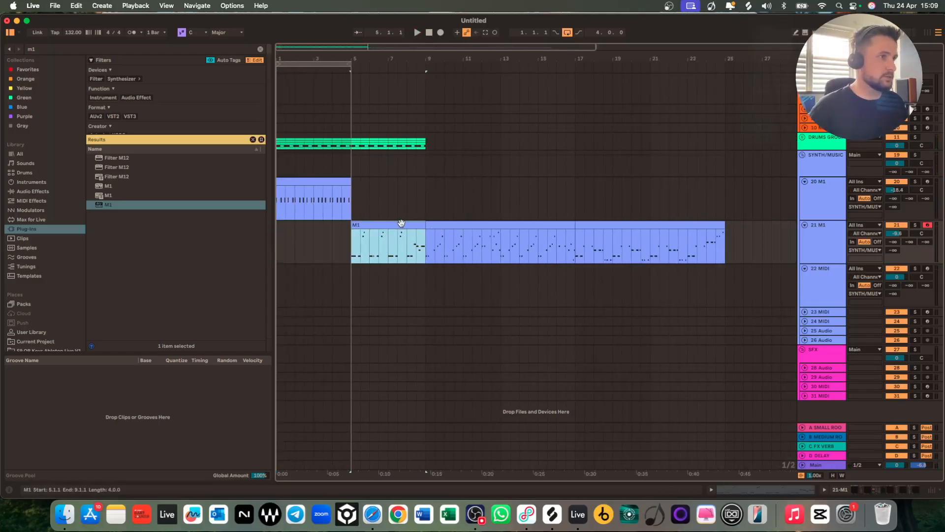
{"action": "left_click", "coordinate": [450, 223], "text": "shift"}
{"action": "left_click", "coordinate": [614, 225], "text": "shift"}
{"action": "key", "text": "Right"}
{"action": "key", "text": "Right"}
{"action": "key", "text": "Right"}
{"action": "key", "text": "Right"}
{"action": "key", "text": "Right"}
{"action": "key", "text": "Right"}
{"action": "key", "text": "Right"}
{"action": "key", "text": "Right"}
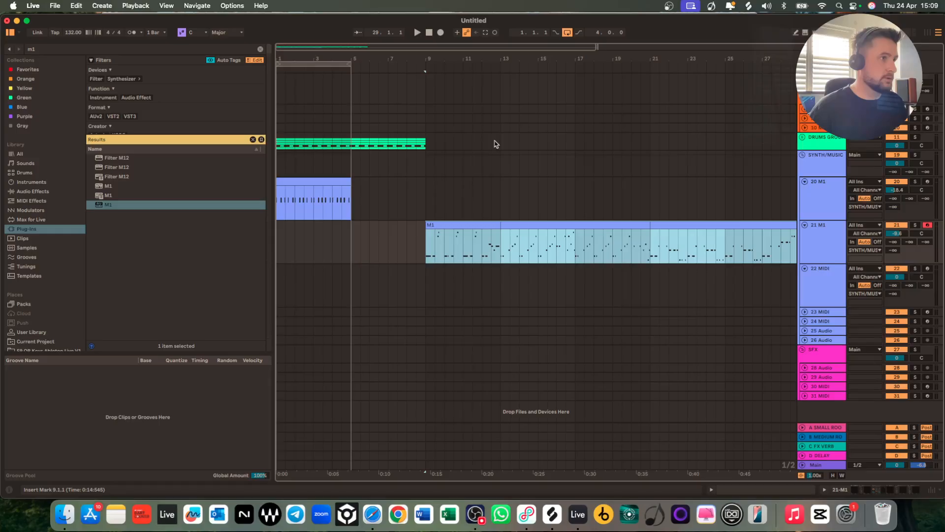
Duplicate the four-bar E3 clip on track 20 M1 into bars 5–8 and extend the arrangement loop to eight bars.
{"action": "left_click", "coordinate": [300, 179]}
{"action": "key", "text": "super+d"}
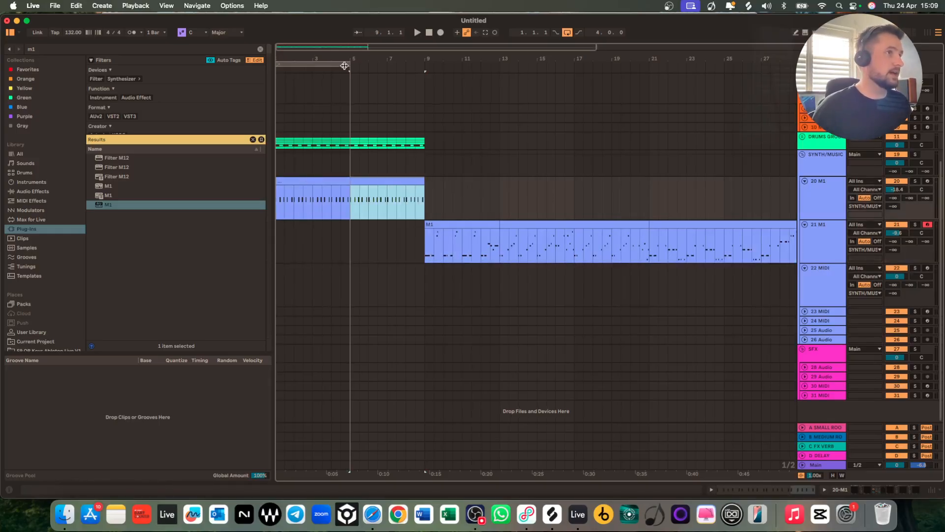
{"action": "left_click_drag", "start_coordinate": [350, 64], "coordinate": [425, 67]}
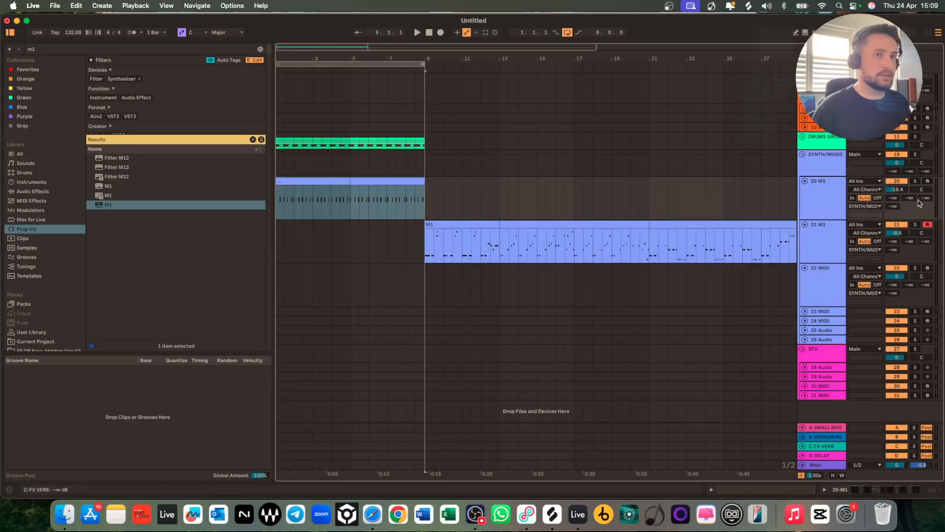
Insert an empty eight-bar MIDI clip over bars 1–8 on track 21 M1 and open its note editor.
{"action": "left_click", "coordinate": [837, 234]}
{"action": "double_click", "coordinate": [825, 238]}
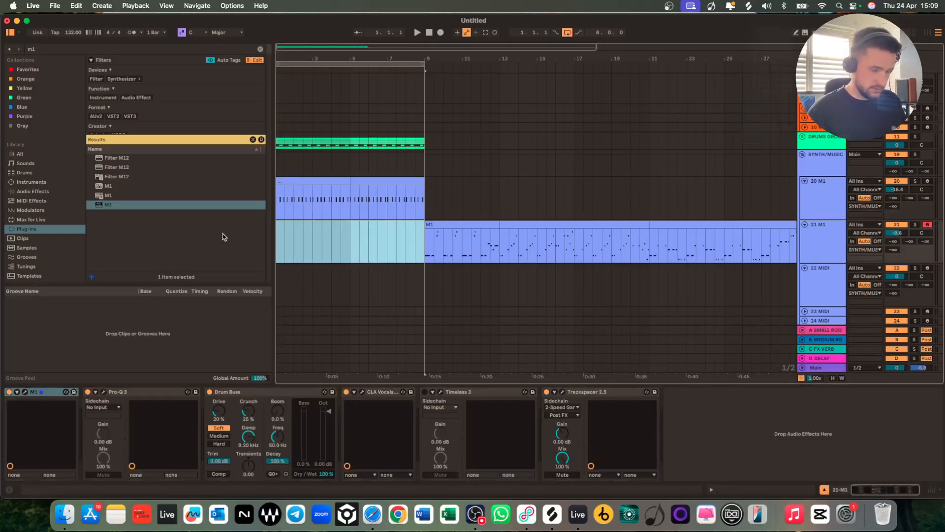
{"action": "key", "text": "shift+Tab"}
{"action": "scroll", "coordinate": [349, 138], "scroll_direction": "down", "scroll_amount": 2}
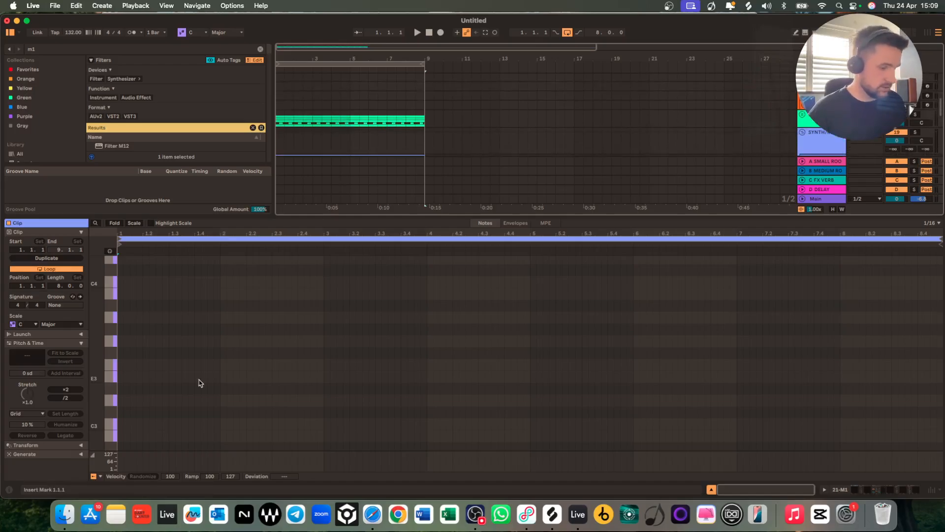
{"action": "scroll", "coordinate": [206, 382], "scroll_direction": "down", "scroll_amount": 10}
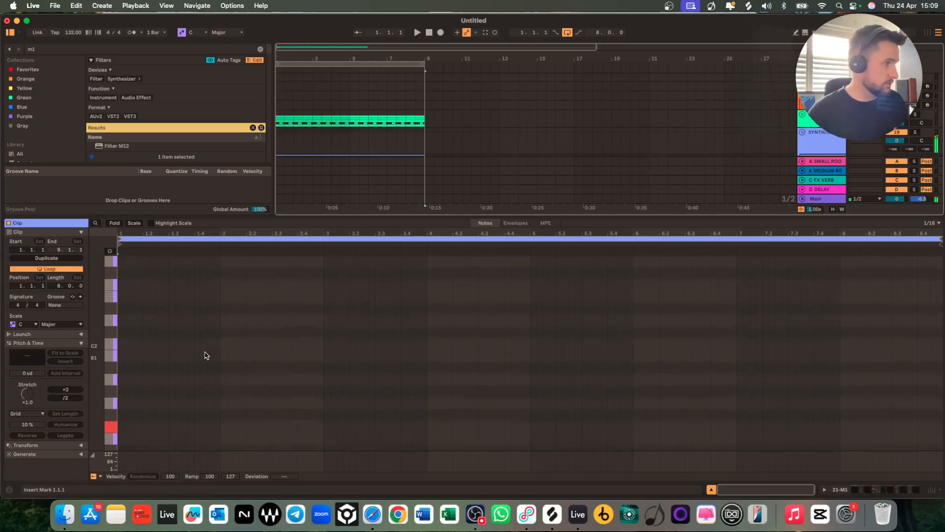
{"action": "scroll", "coordinate": [206, 352], "scroll_direction": "down", "scroll_amount": 1}
Perform a new bassline on track 21 M1 over the eight-bar loop and capture it as a MIDI clip.
{"action": "key", "text": "space"}
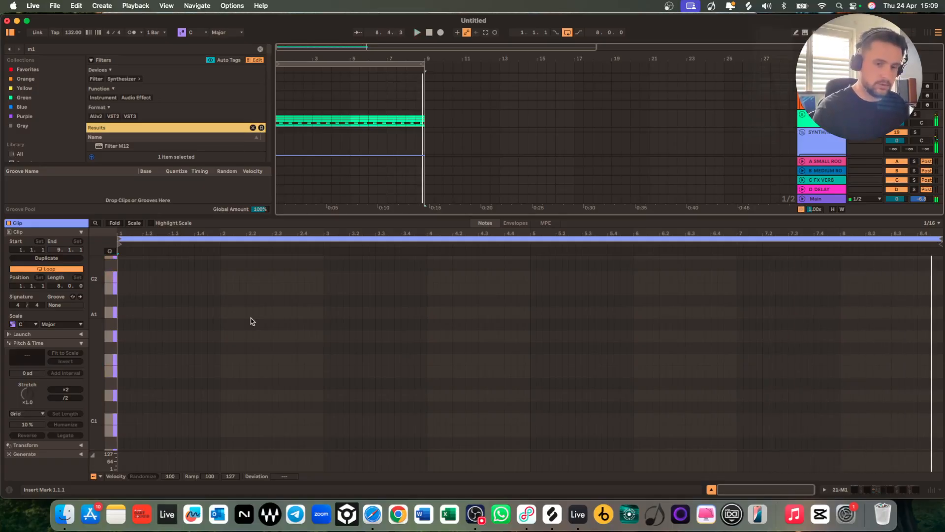
{"action": "key", "text": "space"}
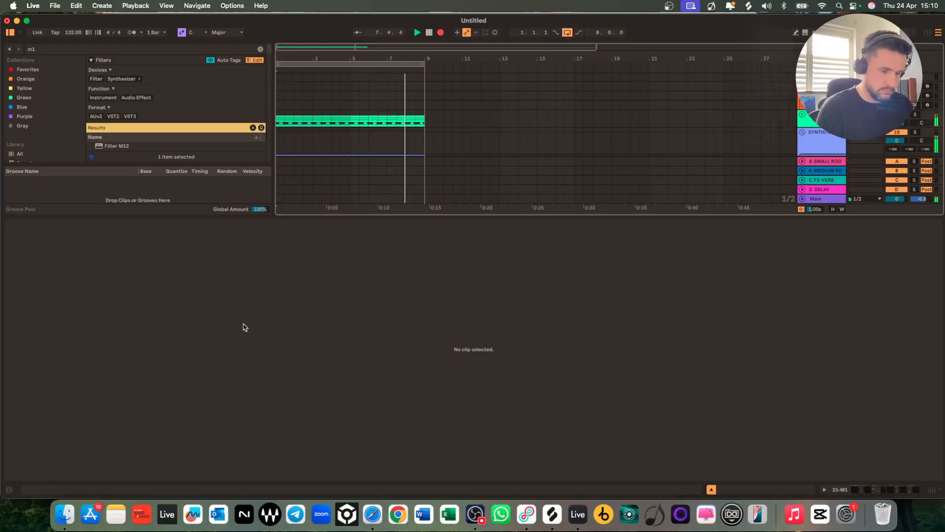
{"action": "key", "text": "space"}
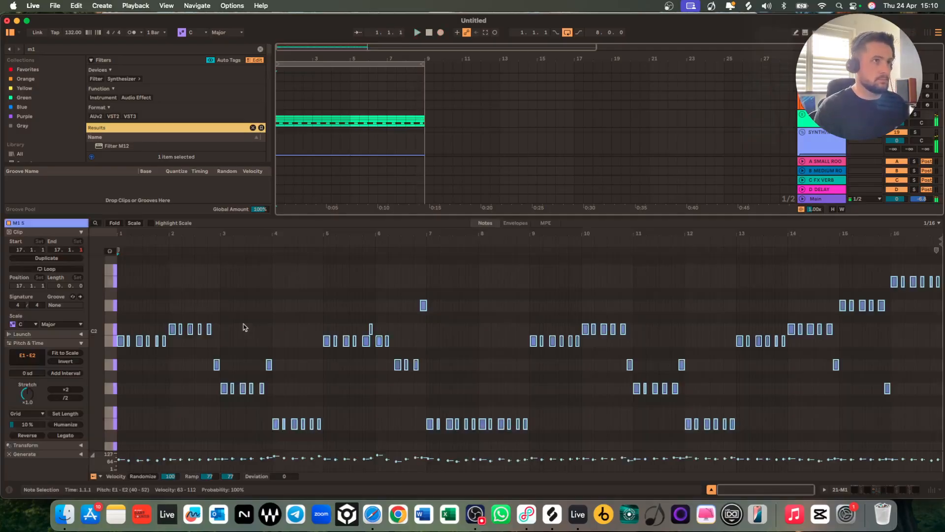
Delete the stray short C2 note near 5.4.3 from the captured bassline.
{"action": "left_click", "coordinate": [537, 276]}
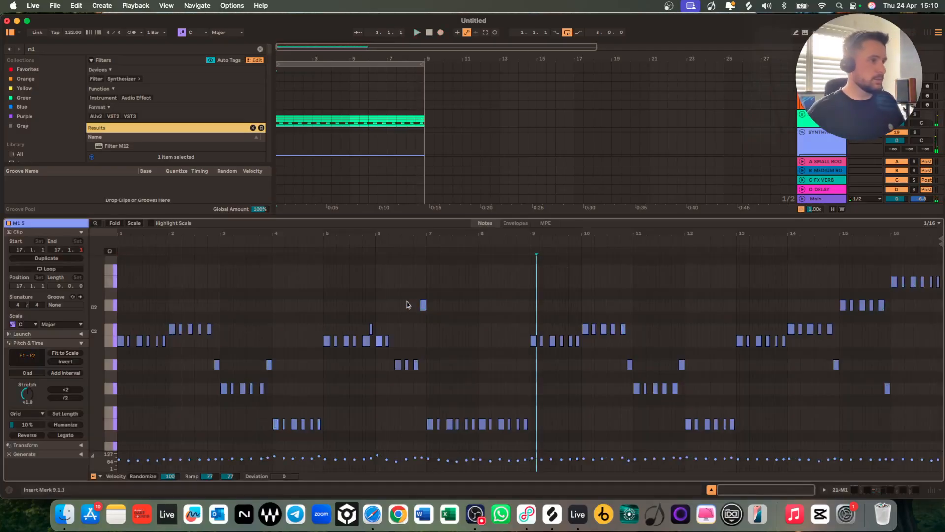
{"action": "left_click", "coordinate": [376, 317]}
{"action": "left_click", "coordinate": [382, 313]}
{"action": "key", "text": "super+a"}
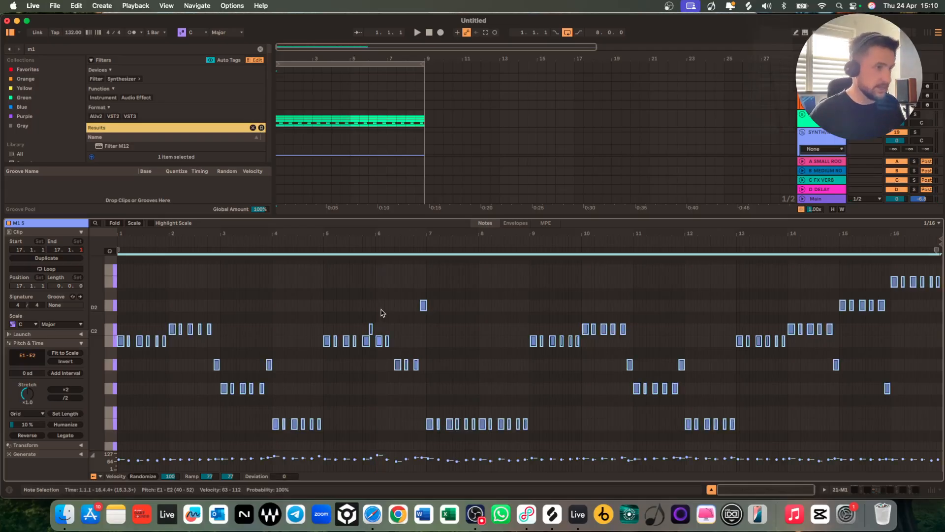
{"action": "scroll", "coordinate": [296, 357], "scroll_direction": "up", "scroll_amount": 3}
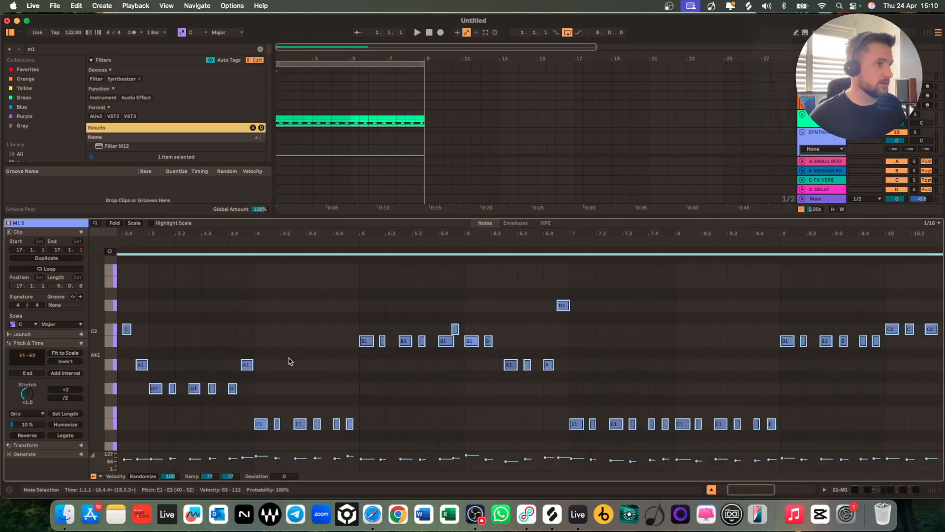
{"action": "double_click", "coordinate": [455, 328]}
{"action": "scroll", "coordinate": [285, 348], "scroll_direction": "down", "scroll_amount": 3}
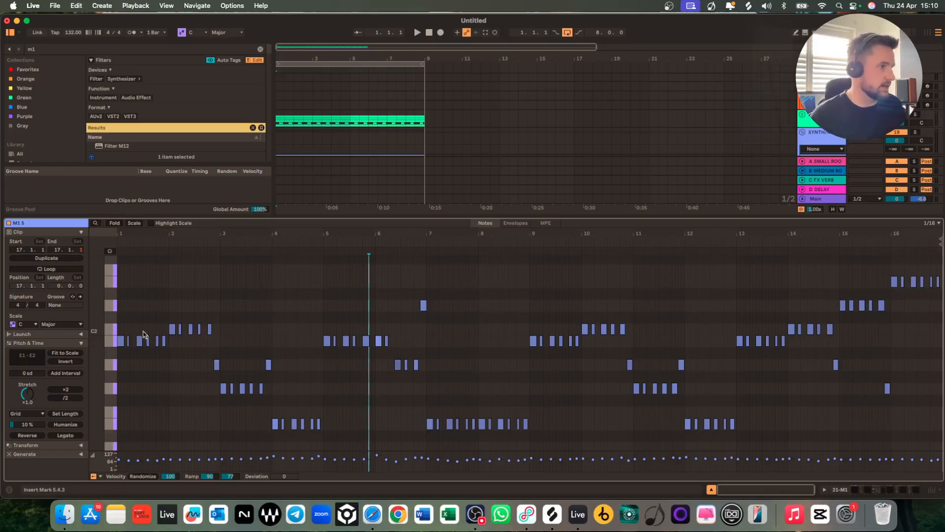
Examine the captured bassline's note rows from E1 to E2 and its four-bar phrases, and start playing it back.
{"action": "left_click", "coordinate": [111, 329]}
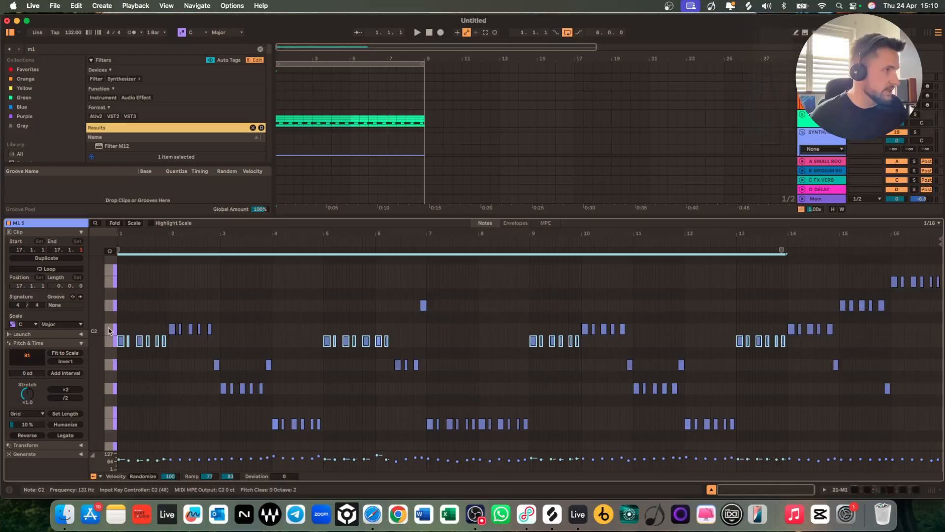
{"action": "left_click", "coordinate": [112, 366]}
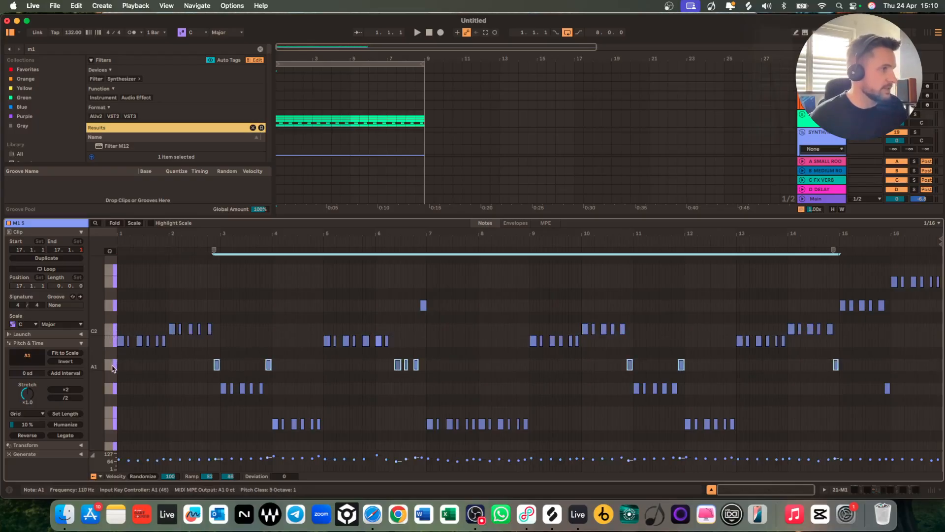
{"action": "left_click", "coordinate": [113, 388]}
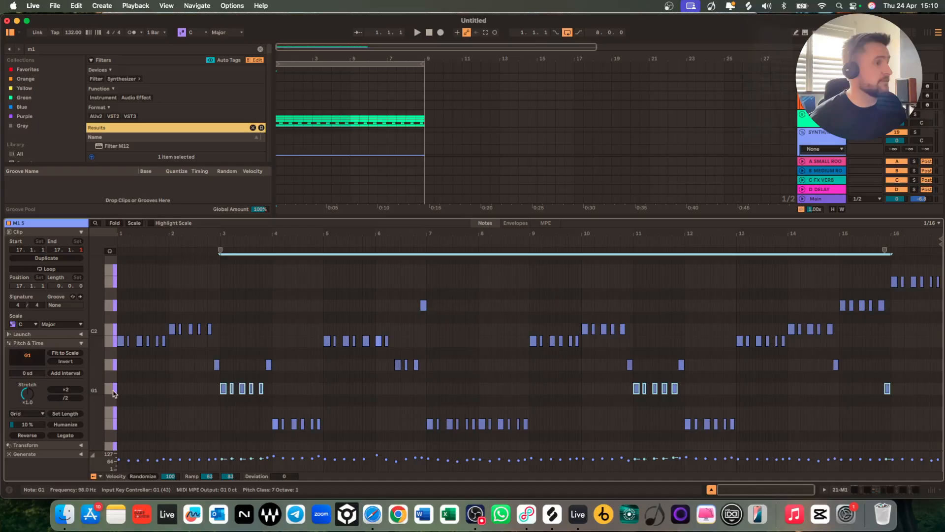
{"action": "left_click", "coordinate": [113, 425]}
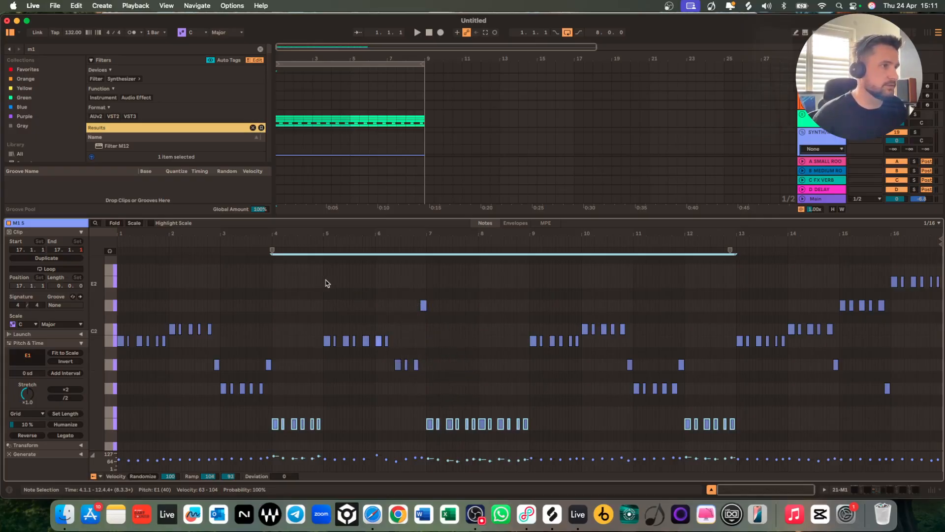
{"action": "left_click_drag", "start_coordinate": [324, 281], "coordinate": [527, 451]}
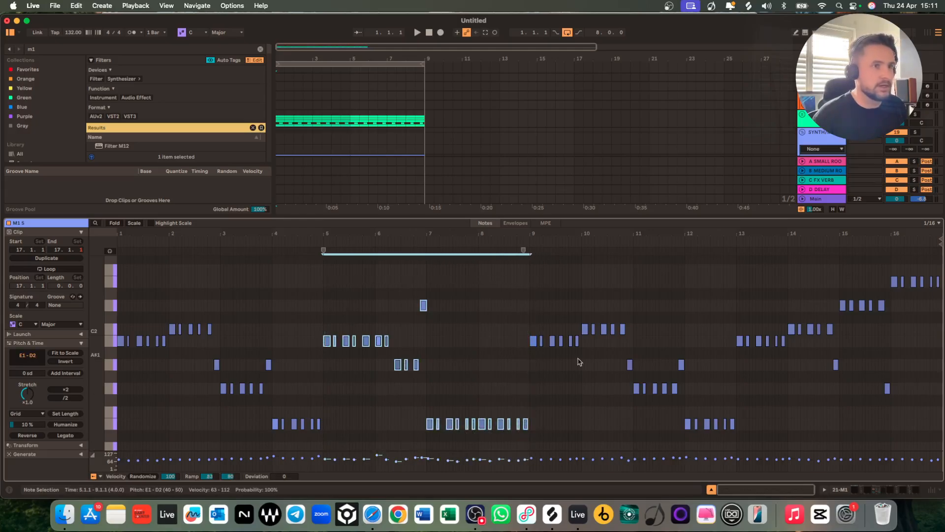
{"action": "left_click_drag", "start_coordinate": [526, 305], "coordinate": [733, 451]}
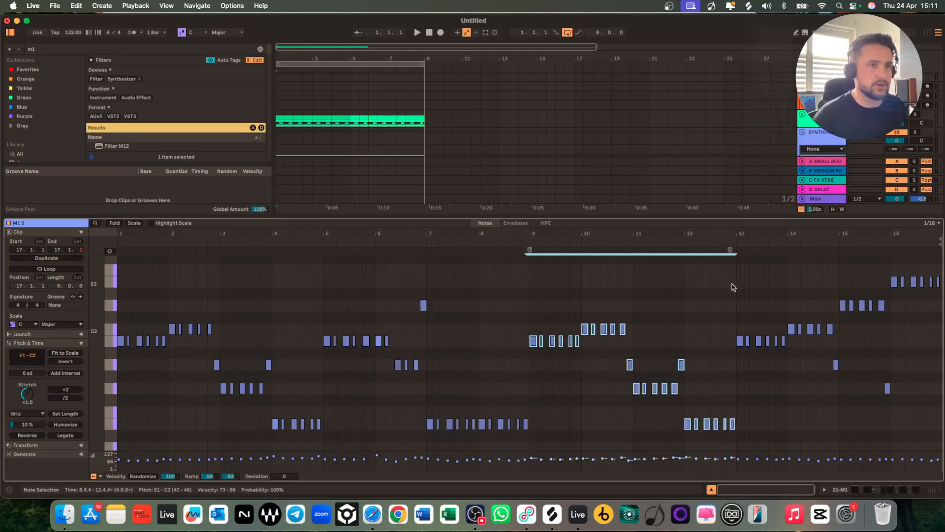
{"action": "left_click_drag", "start_coordinate": [729, 283], "coordinate": [894, 441]}
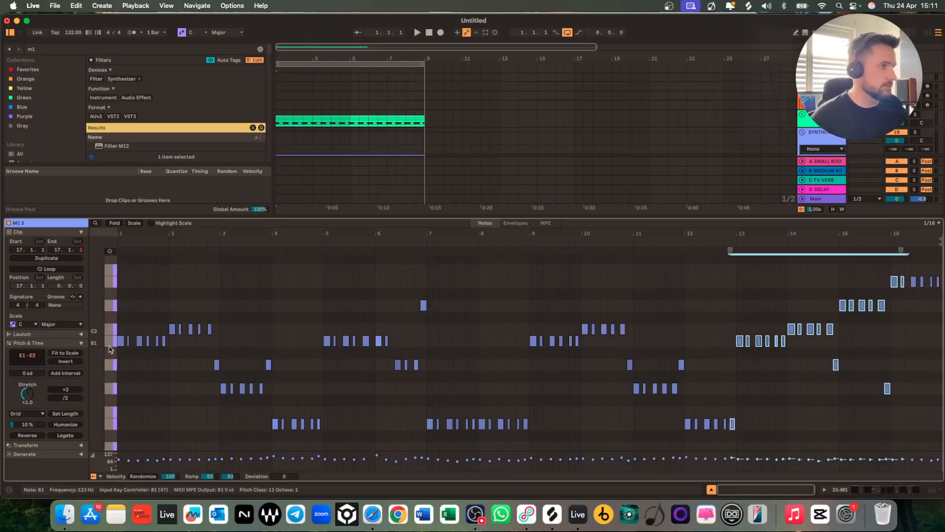
{"action": "scroll", "coordinate": [112, 320], "scroll_direction": "up", "scroll_amount": 3}
{"action": "left_click", "coordinate": [110, 322]}
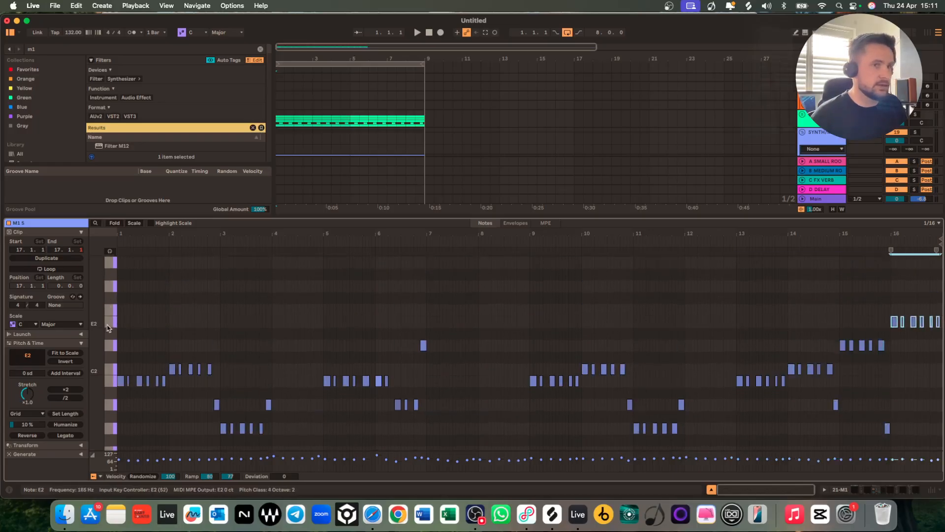
{"action": "key", "text": "space"}
{"action": "scroll", "coordinate": [385, 331], "scroll_direction": "down", "scroll_amount": 3}
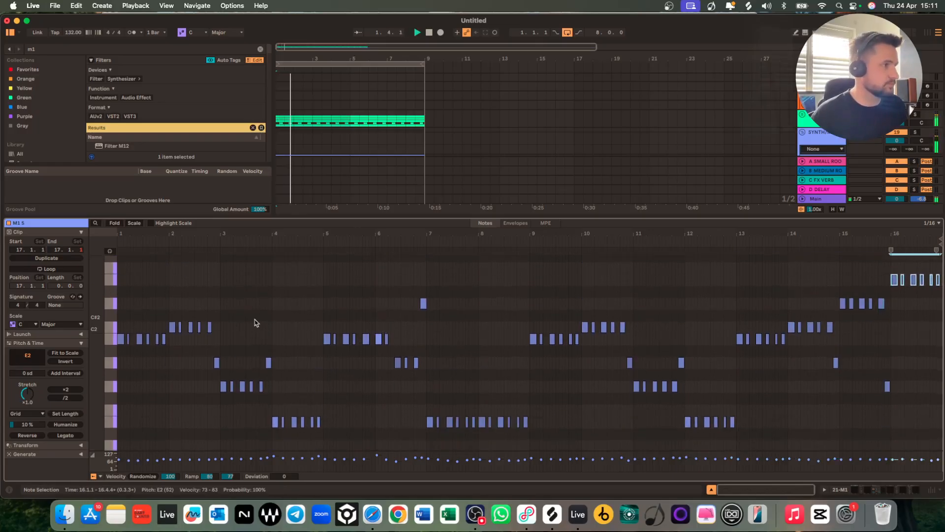
Examine the bassline clip on track 21 M1 alongside the E3 part on track 20 during playback, and stop.
{"action": "scroll", "coordinate": [342, 132], "scroll_direction": "down", "scroll_amount": 1}
{"action": "scroll", "coordinate": [340, 131], "scroll_direction": "down", "scroll_amount": 2}
{"action": "left_click", "coordinate": [298, 121]}
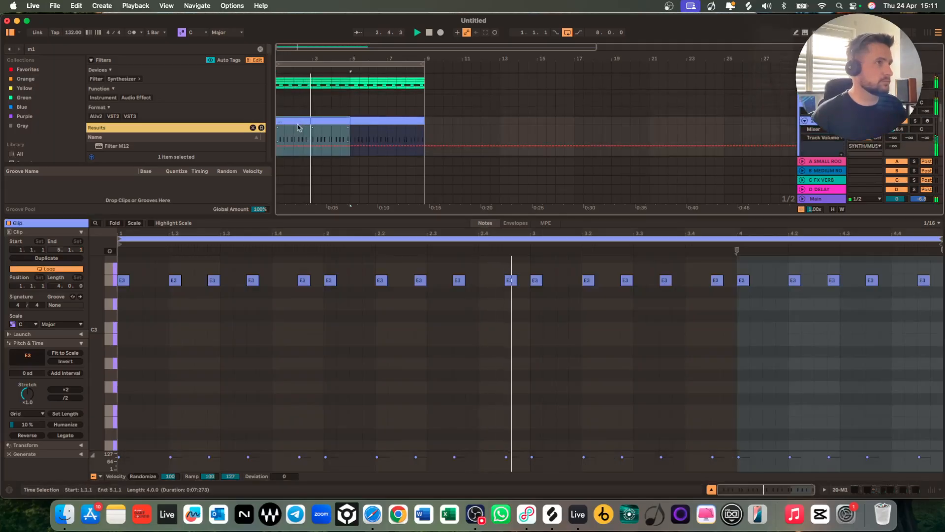
{"action": "scroll", "coordinate": [300, 128], "scroll_direction": "down", "scroll_amount": 5}
{"action": "left_click", "coordinate": [306, 92]}
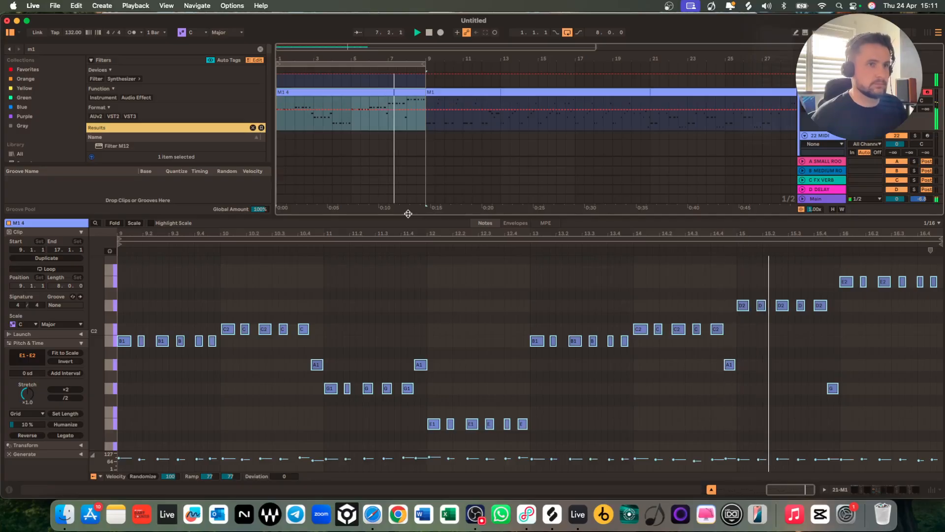
{"action": "scroll", "coordinate": [697, 352], "scroll_direction": "up", "scroll_amount": 2}
{"action": "scroll", "coordinate": [698, 351], "scroll_direction": "down", "scroll_amount": 3}
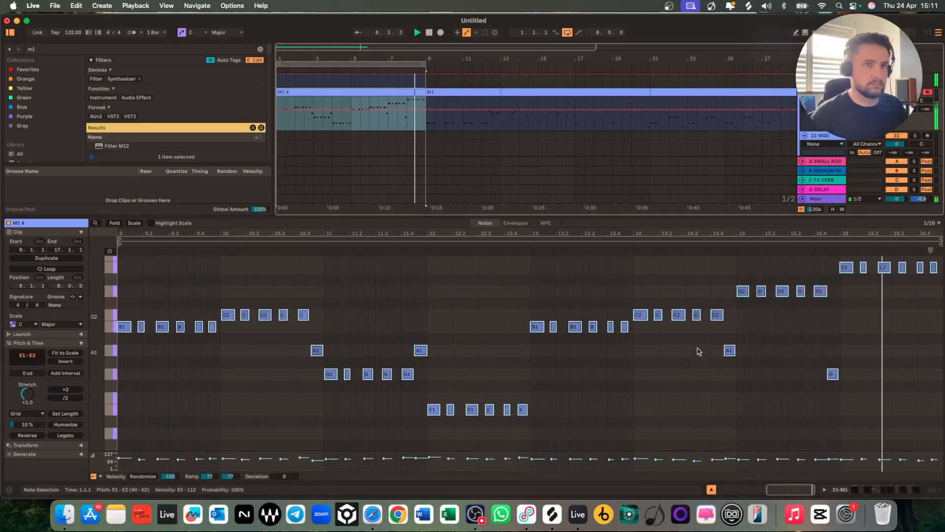
{"action": "scroll", "coordinate": [699, 352], "scroll_direction": "down", "scroll_amount": 2}
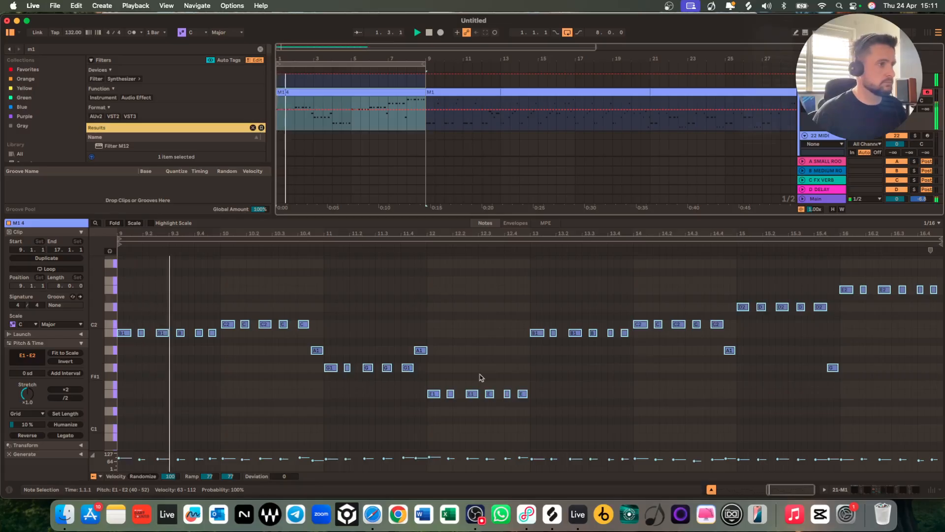
{"action": "scroll", "coordinate": [482, 377], "scroll_direction": "down", "scroll_amount": 1}
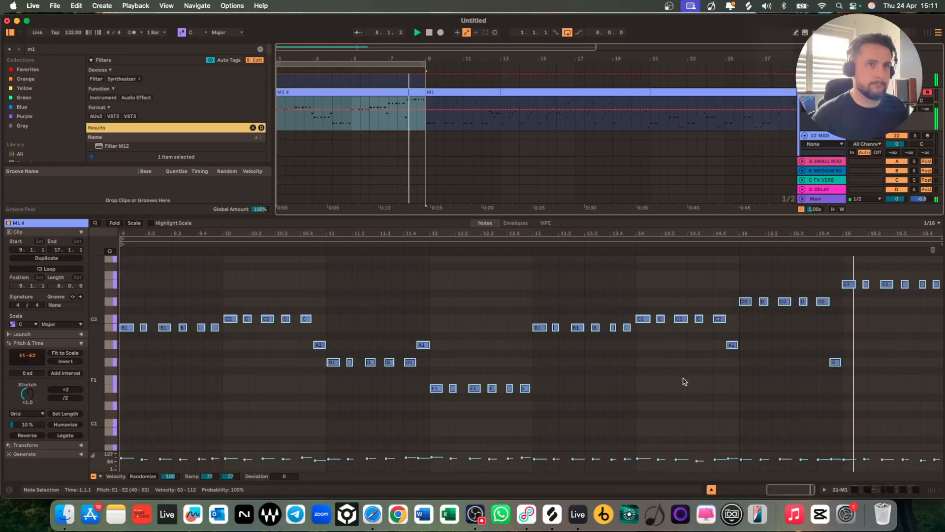
{"action": "key", "text": "space"}
{"action": "key", "text": "super+a"}
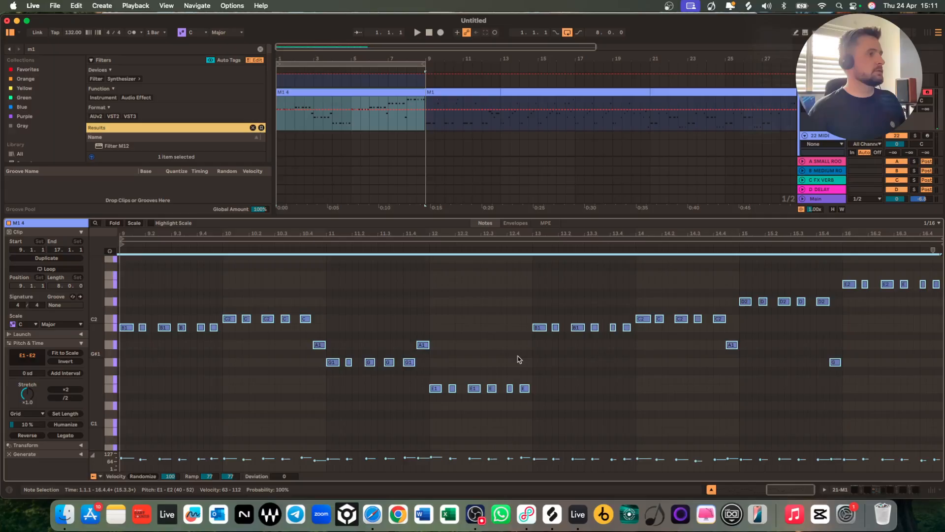
{"action": "left_click", "coordinate": [367, 91]}
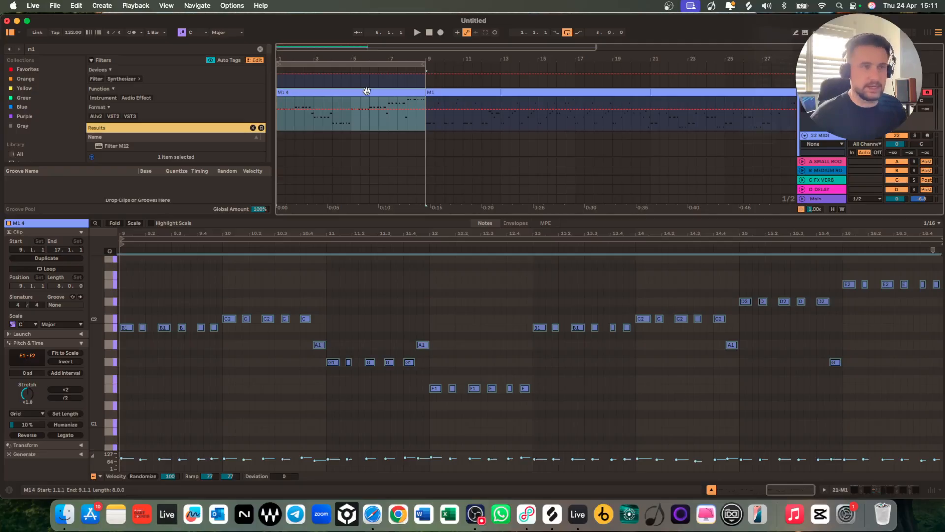
Delete the captured bassline from bars 1–8 on track 21 M1.
{"action": "left_click", "coordinate": [711, 489]}
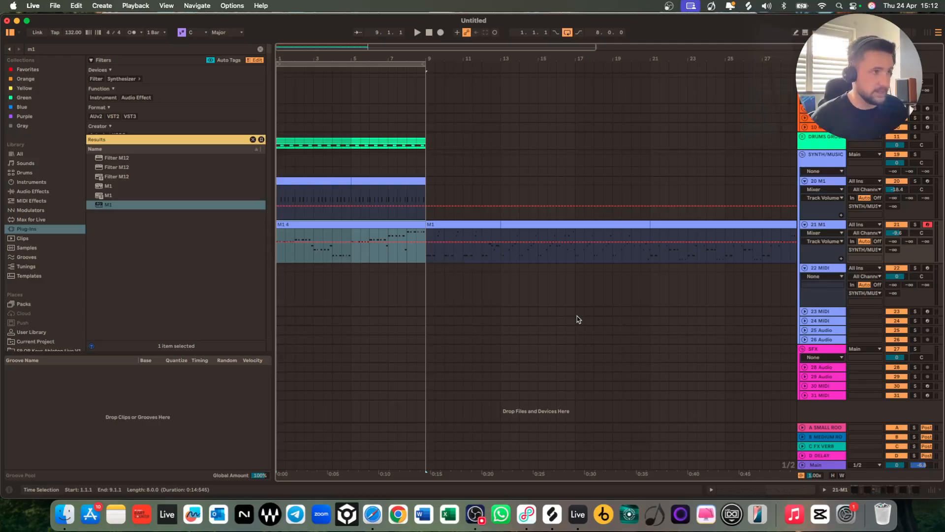
{"action": "scroll", "coordinate": [375, 261], "scroll_direction": "up", "scroll_amount": 1}
{"action": "scroll", "coordinate": [377, 264], "scroll_direction": "left", "scroll_amount": 4}
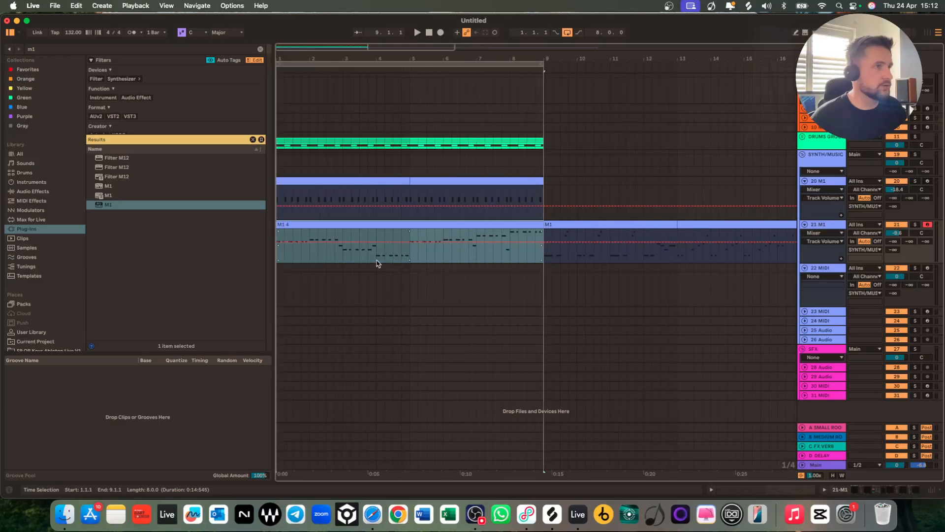
{"action": "scroll", "coordinate": [378, 264], "scroll_direction": "up", "scroll_amount": 3}
{"action": "scroll", "coordinate": [379, 264], "scroll_direction": "left", "scroll_amount": 3}
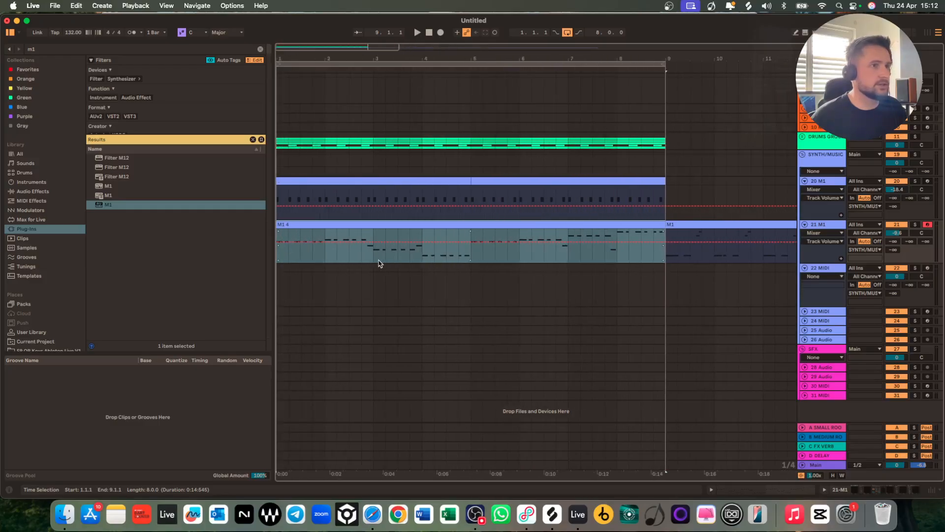
{"action": "double_click", "coordinate": [410, 227]}
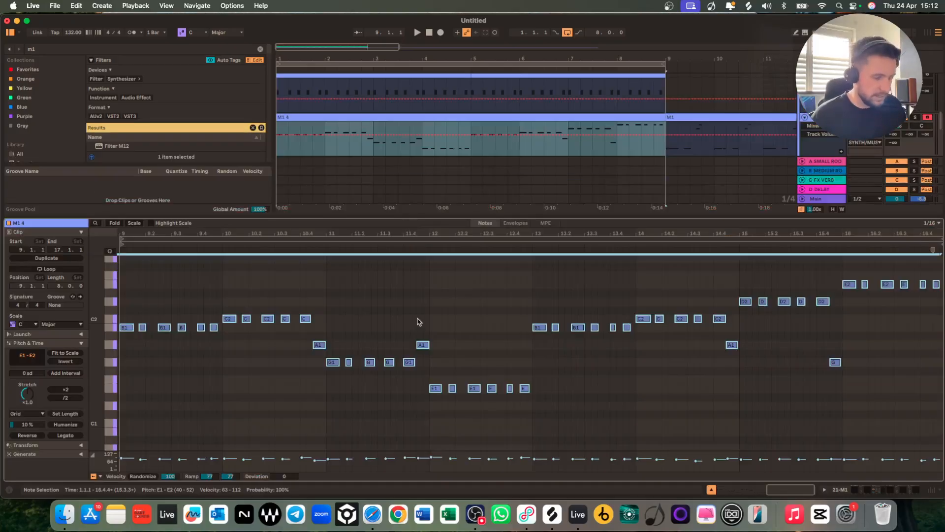
{"action": "left_click", "coordinate": [712, 490]}
{"action": "key", "text": "Delete"}
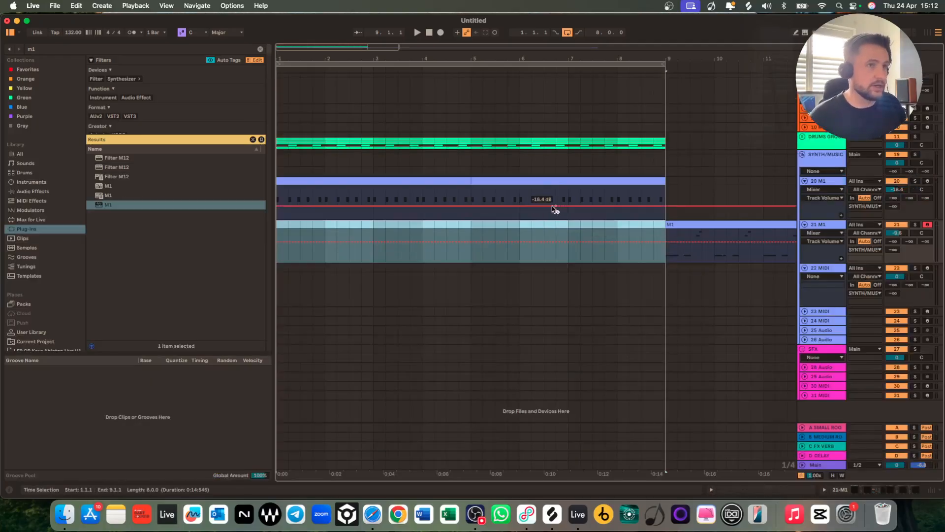
Mute track 20 M1 and shorten the arrangement loop to bars 1–4.
{"action": "left_click", "coordinate": [896, 181]}
{"action": "left_click", "coordinate": [826, 225]}
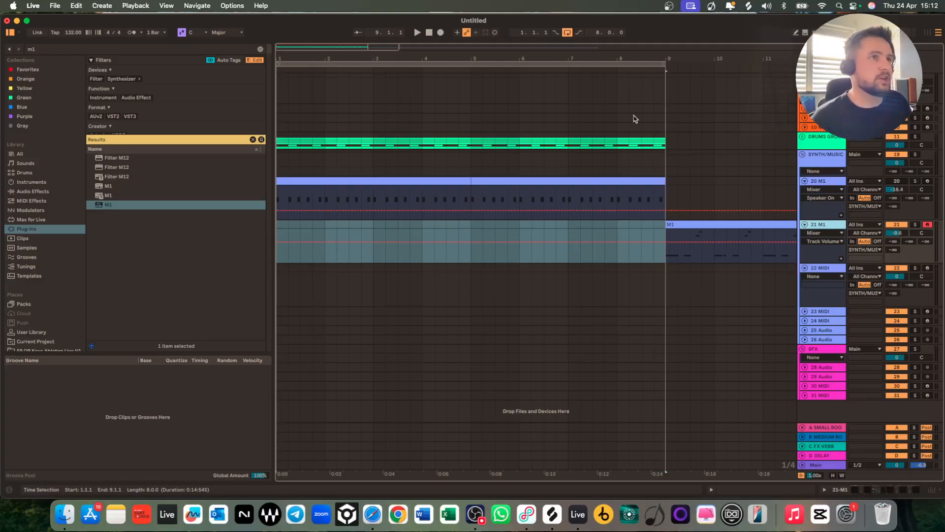
{"action": "left_click_drag", "start_coordinate": [666, 70], "coordinate": [471, 70]}
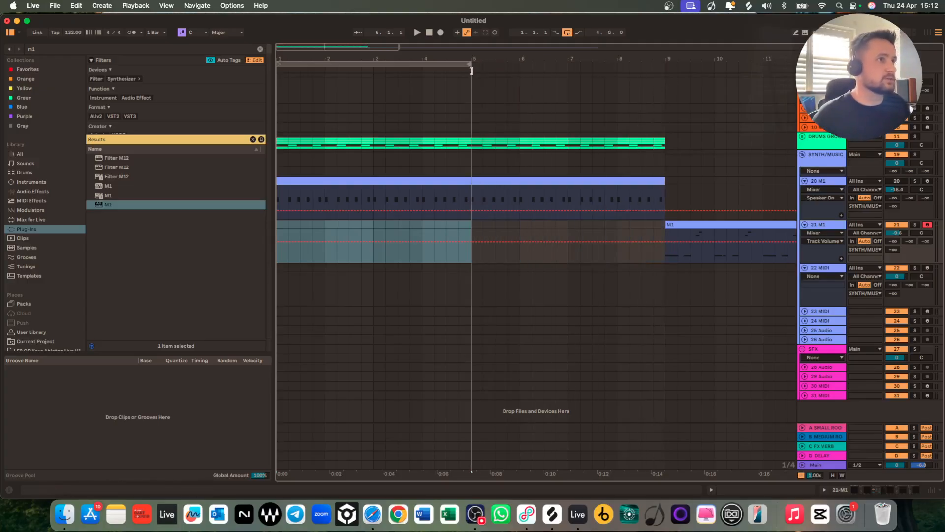
Insert an empty four-bar MIDI clip over bars 1–4 on track 21 M1 and briefly test the loop playback.
{"action": "left_click_drag", "start_coordinate": [471, 227], "coordinate": [270, 233]}
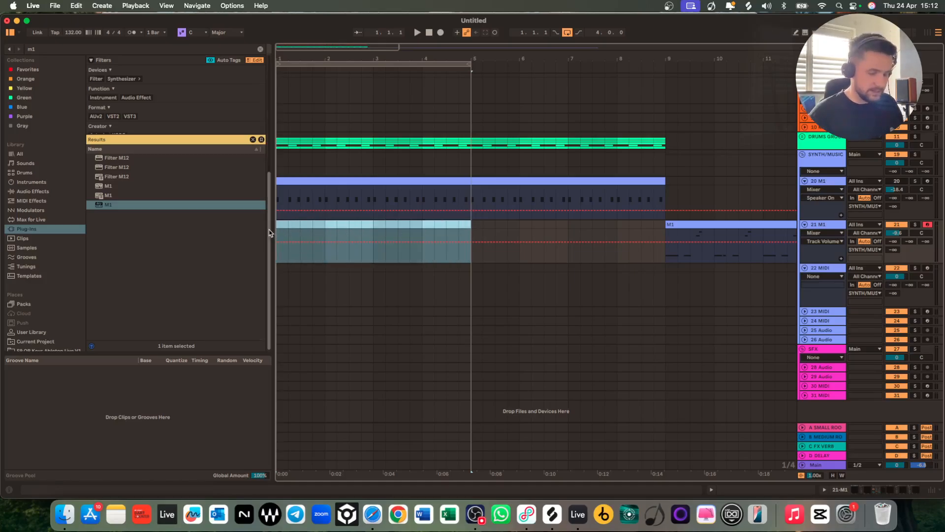
{"action": "key", "text": "super+shift+m"}
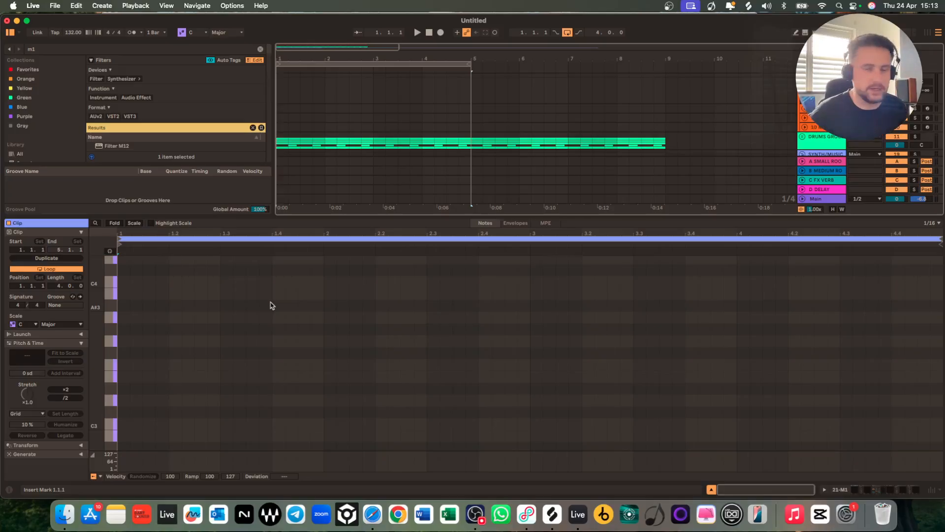
{"action": "key", "text": "space"}
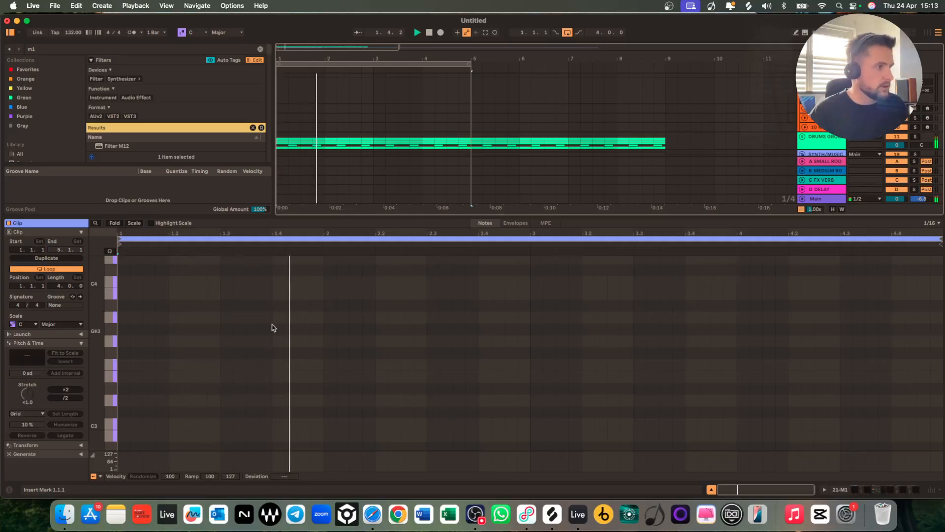
{"action": "key", "text": "space"}
{"action": "scroll", "coordinate": [213, 359], "scroll_direction": "down", "scroll_amount": 1}
{"action": "key", "text": "space"}
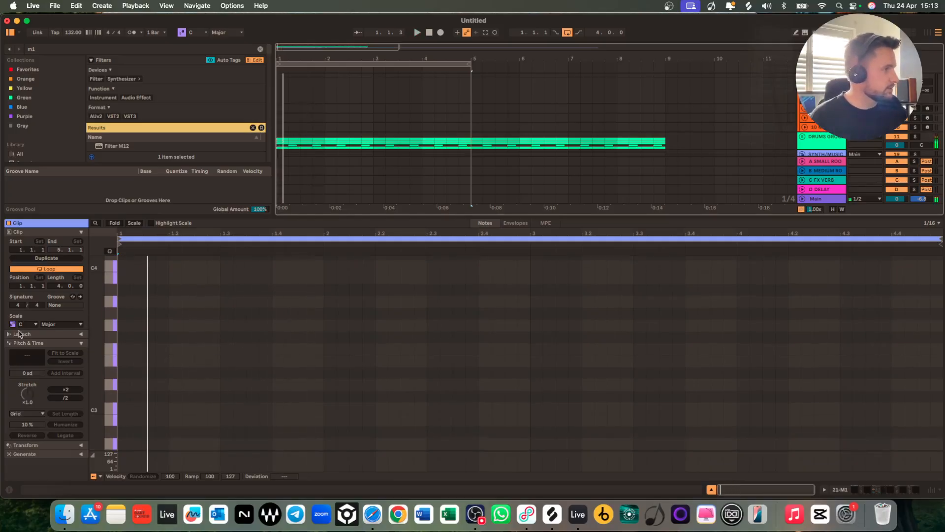
Set the empty clip's scale to E Minor.
{"action": "left_click", "coordinate": [29, 324]}
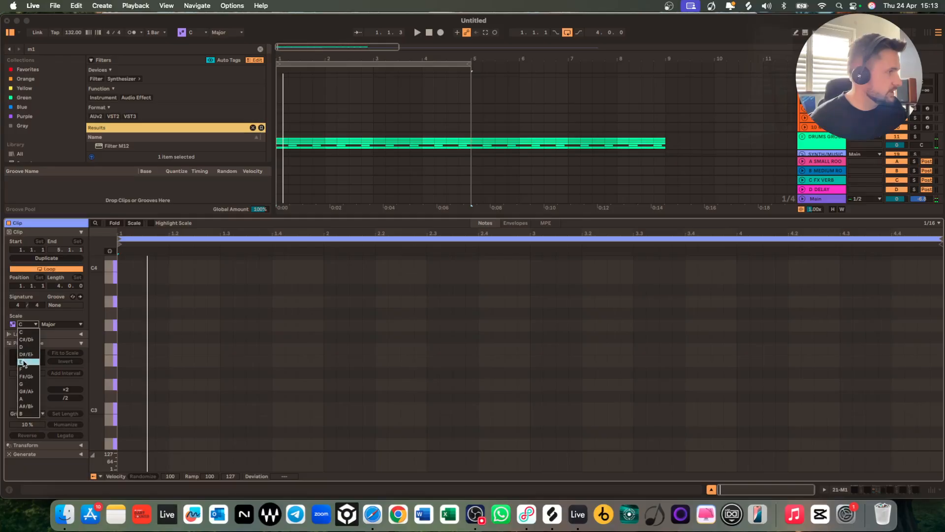
{"action": "left_click", "coordinate": [24, 362]}
{"action": "left_click", "coordinate": [59, 325]}
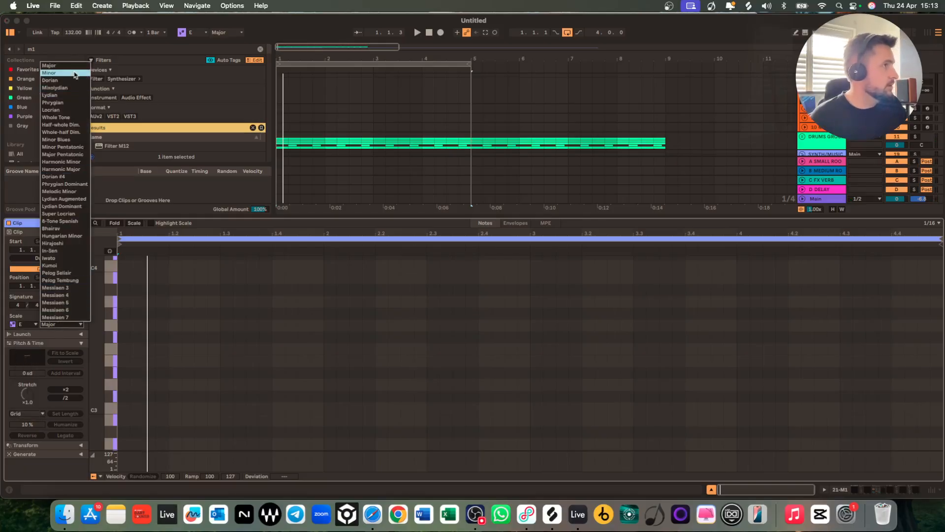
{"action": "left_click", "coordinate": [73, 73]}
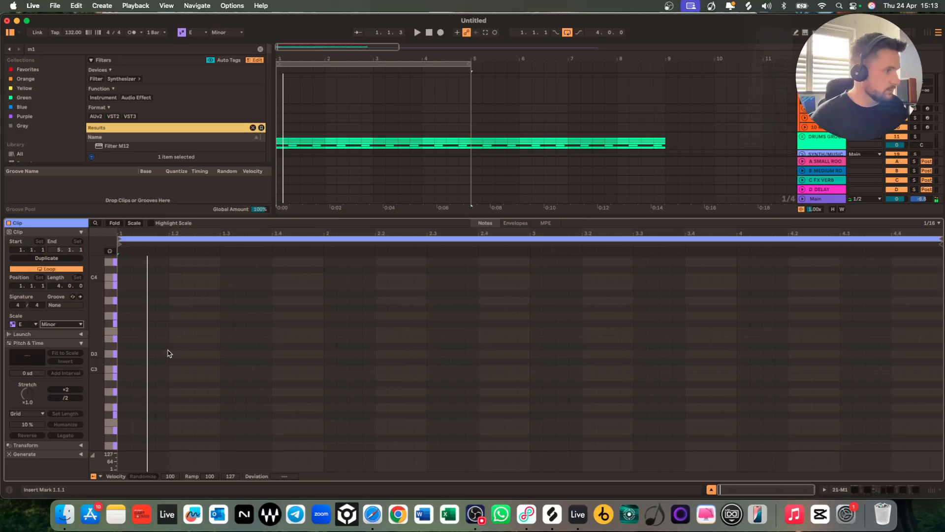
Audition the E minor scale notes G1, A1, D2 and E2 on the note editor's piano keys.
{"action": "scroll", "coordinate": [170, 352], "scroll_direction": "down", "scroll_amount": 4}
{"action": "scroll", "coordinate": [113, 358], "scroll_direction": "down", "scroll_amount": 4}
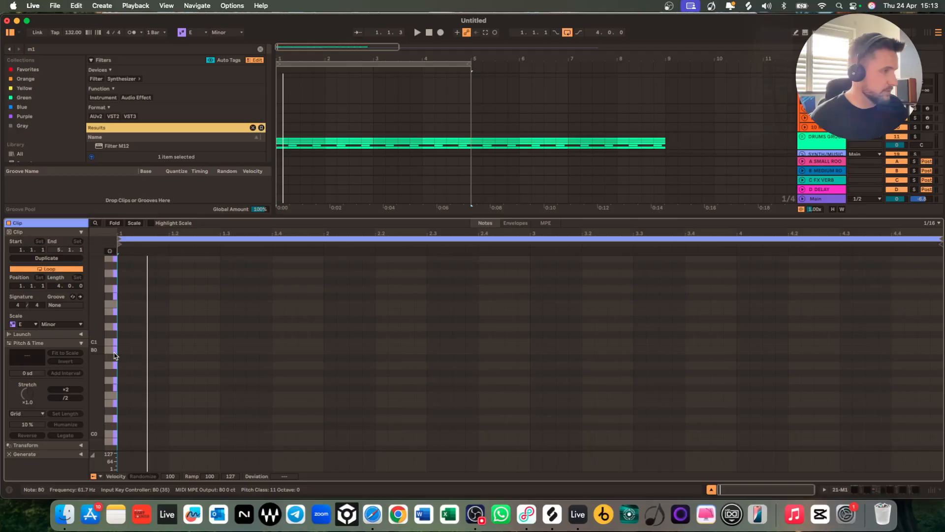
{"action": "scroll", "coordinate": [115, 352], "scroll_direction": "up", "scroll_amount": 2}
{"action": "left_click", "coordinate": [113, 341]}
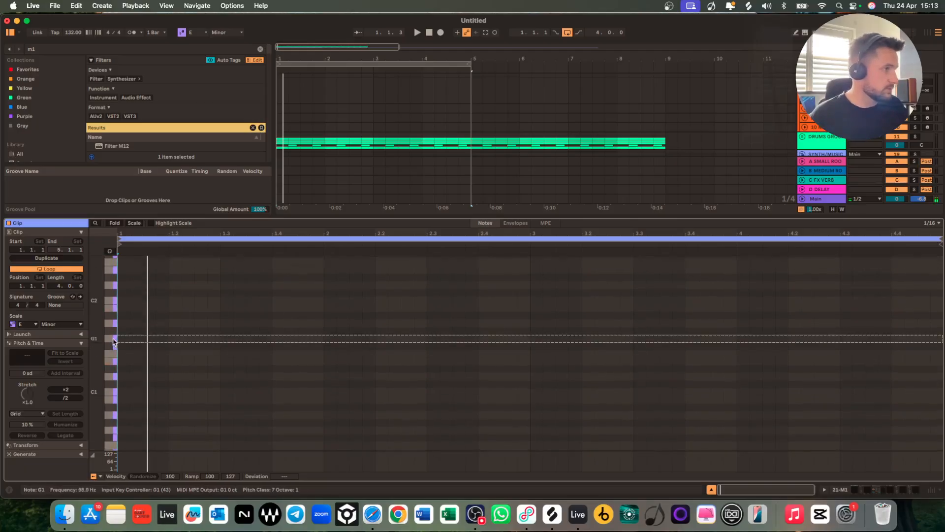
{"action": "left_click", "coordinate": [114, 325]}
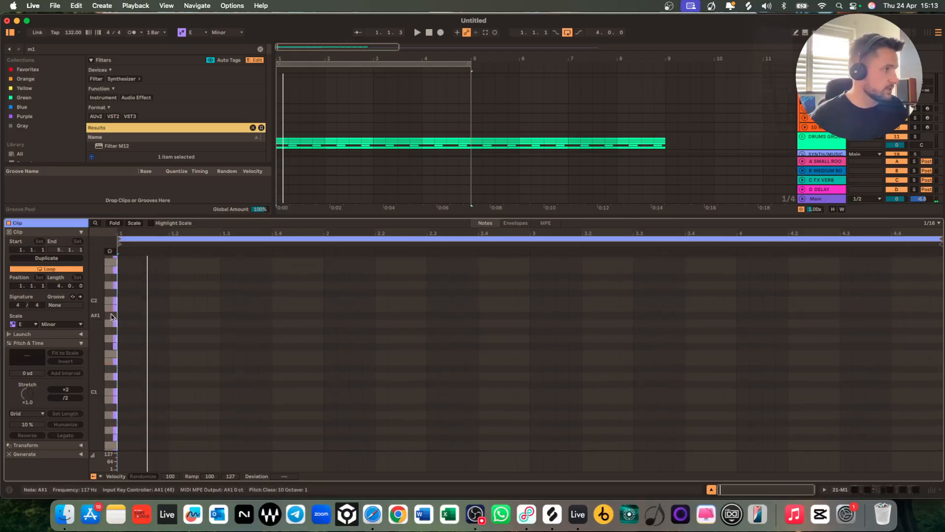
{"action": "left_click", "coordinate": [115, 286]}
{"action": "left_click", "coordinate": [114, 270]}
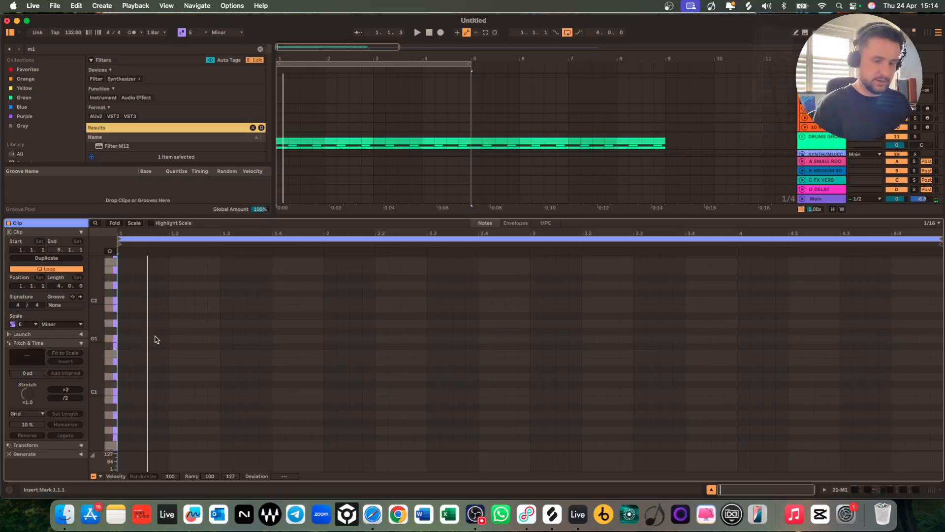
{"action": "scroll", "coordinate": [155, 340], "scroll_direction": "up", "scroll_amount": 3}
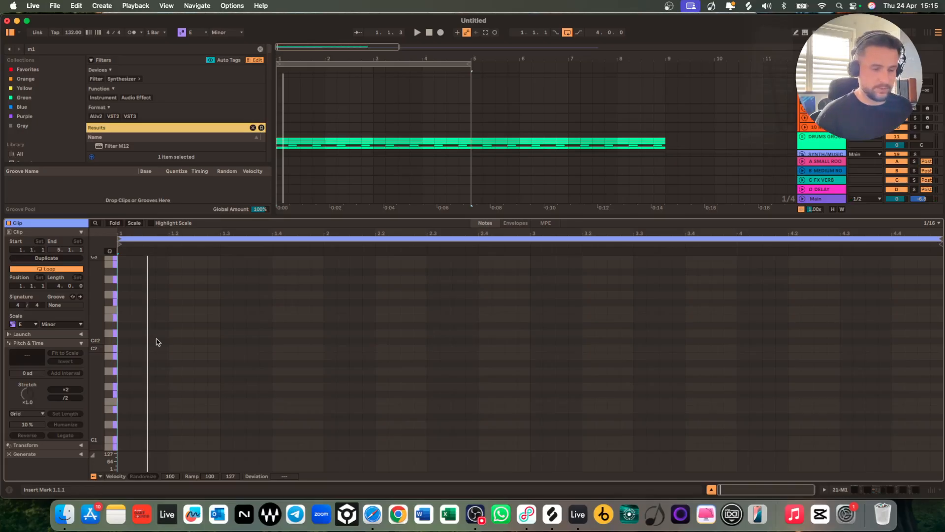
{"action": "key", "text": "space"}
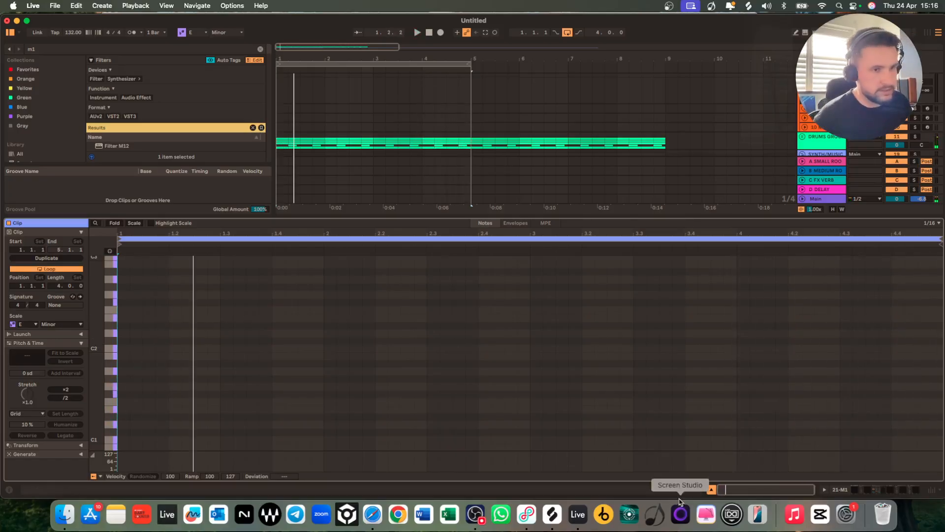
Delete the repeating E3 part across bars 1–8 on track 20 M1.
{"action": "left_click", "coordinate": [711, 489]}
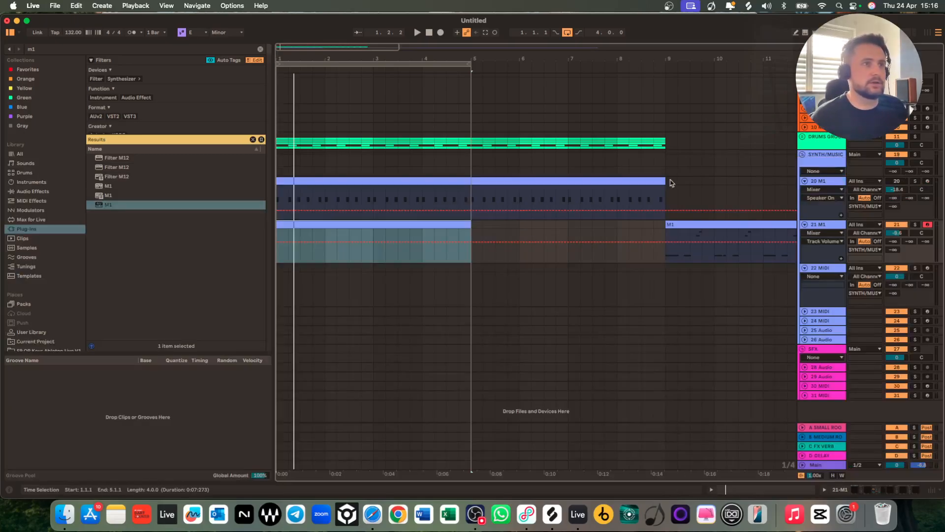
{"action": "left_click_drag", "start_coordinate": [689, 184], "coordinate": [256, 187]}
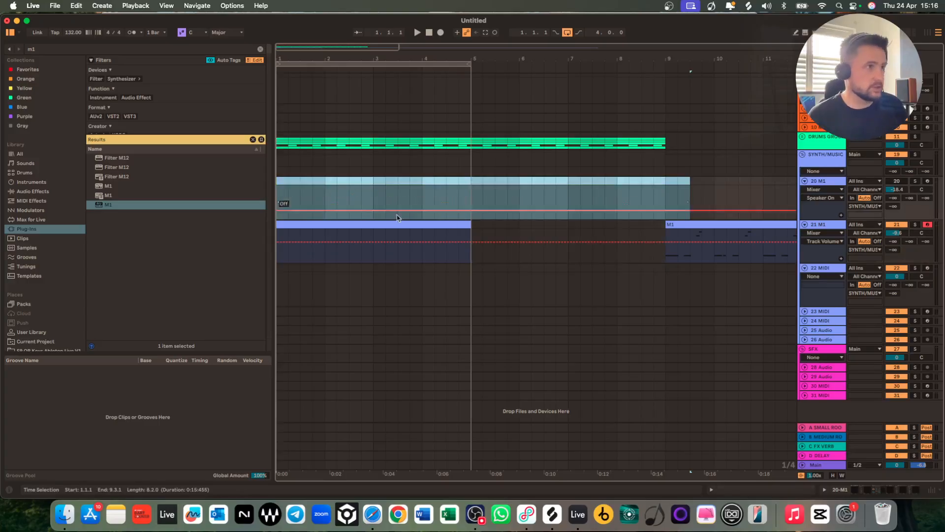
{"action": "key", "text": "Delete"}
Clear the empty clip from track 21 M1 and collapse that track, leaving track 20 M1 unmuted and armed for recording.
{"action": "left_click", "coordinate": [384, 224]}
{"action": "left_click", "coordinate": [804, 224]}
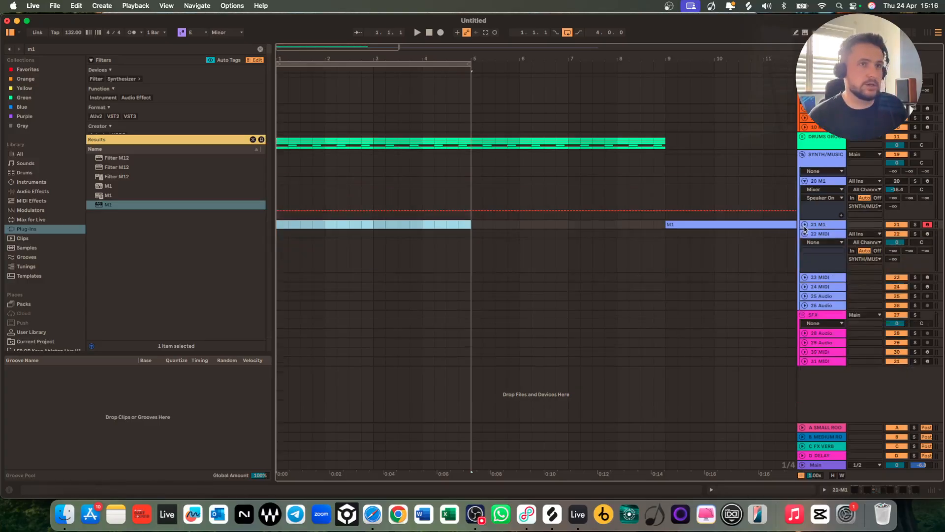
{"action": "key", "text": "Up"}
{"action": "left_click", "coordinate": [927, 181]}
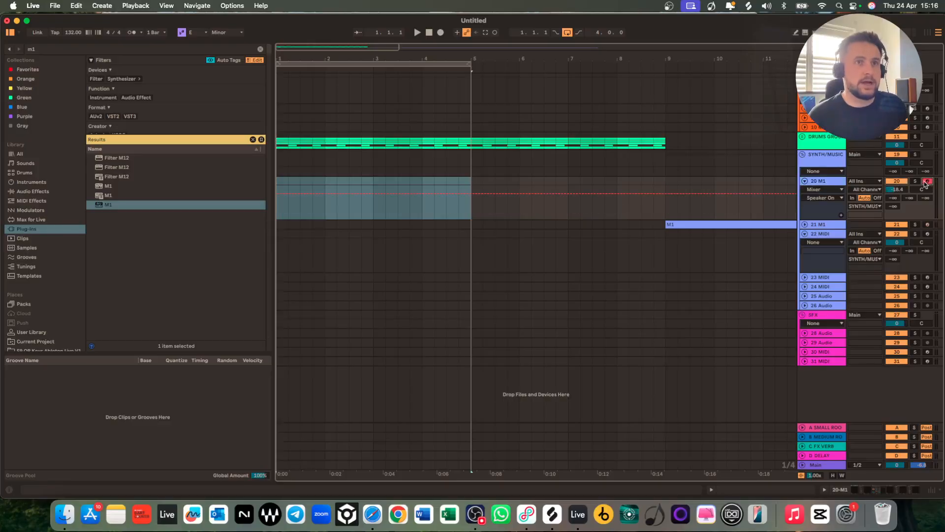
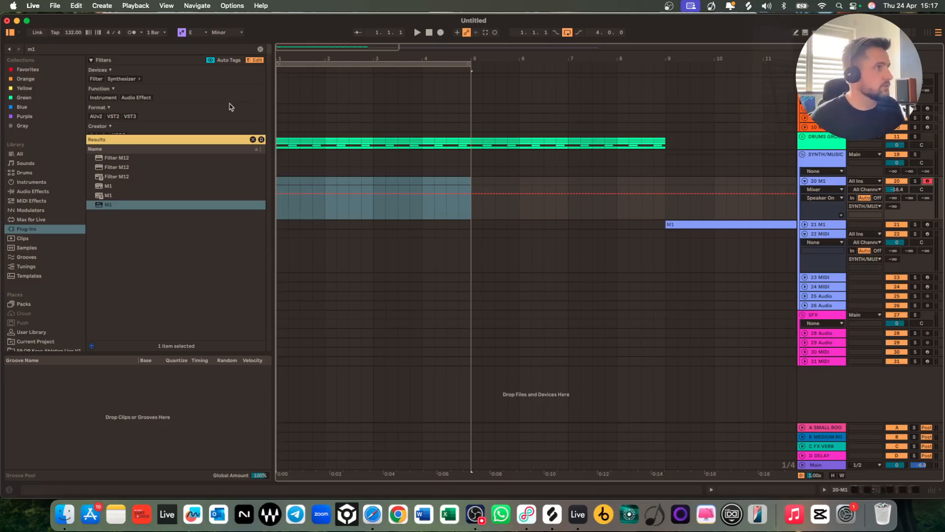
Clear the browser search and set track 20 M1's volume to -15.3 dB while the drum loop plays.
{"action": "left_click", "coordinate": [260, 49]}
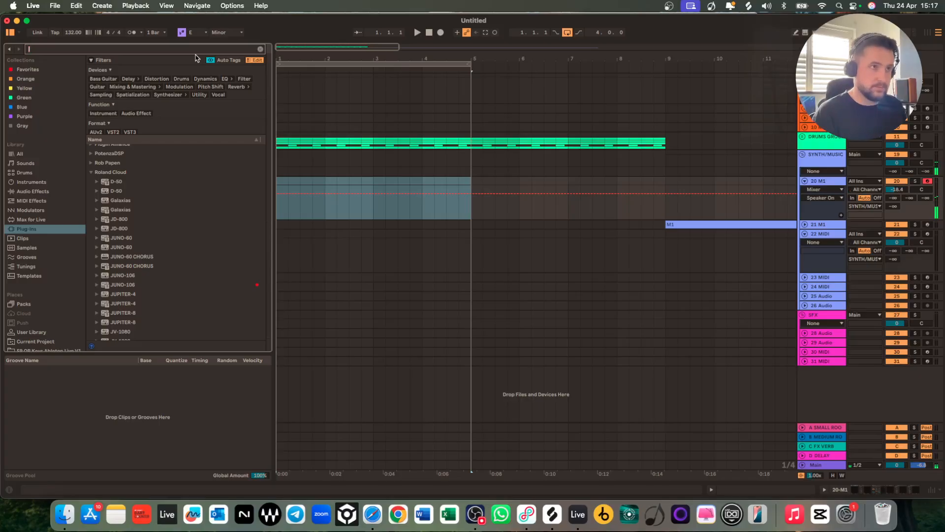
{"action": "key", "text": "space"}
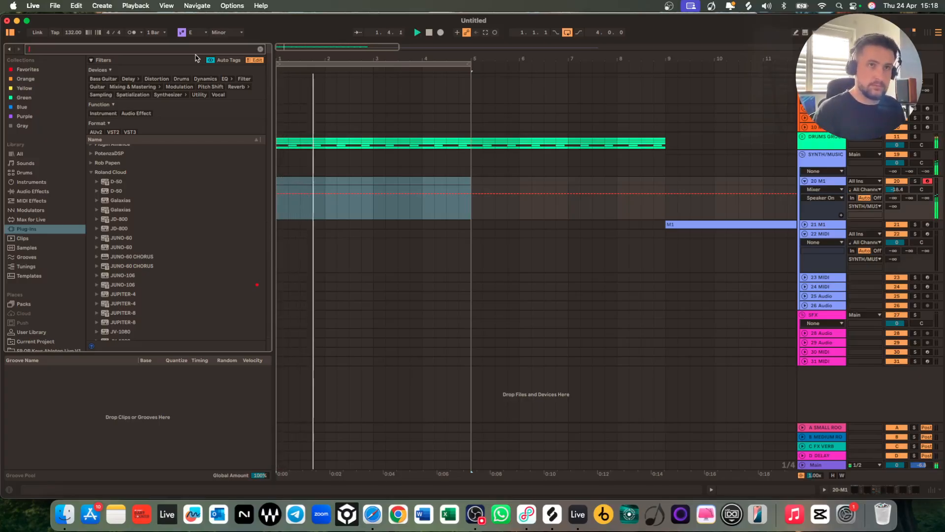
{"action": "left_click_drag", "start_coordinate": [901, 193], "coordinate": [902, 191]}
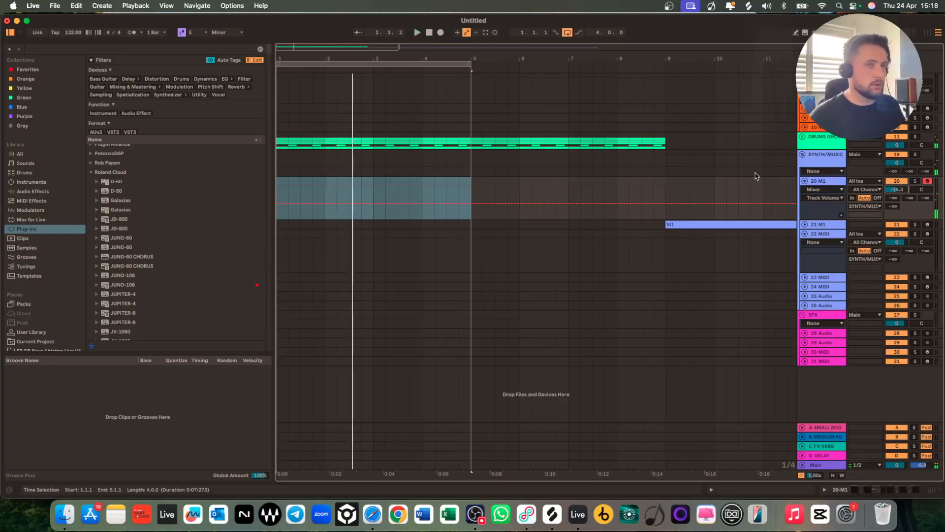
Search for "chord" among the Favorites and add the Chord MIDI effect before the M1 instrument on track 20 M1.
{"action": "left_click", "coordinate": [805, 234]}
{"action": "left_click", "coordinate": [805, 234]}
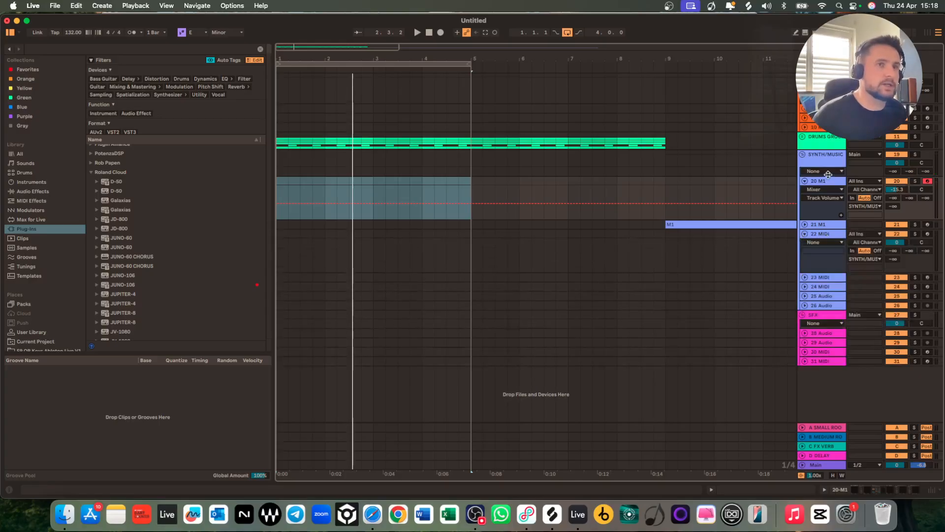
{"action": "left_click", "coordinate": [64, 50]}
{"action": "type", "text": "chor"}
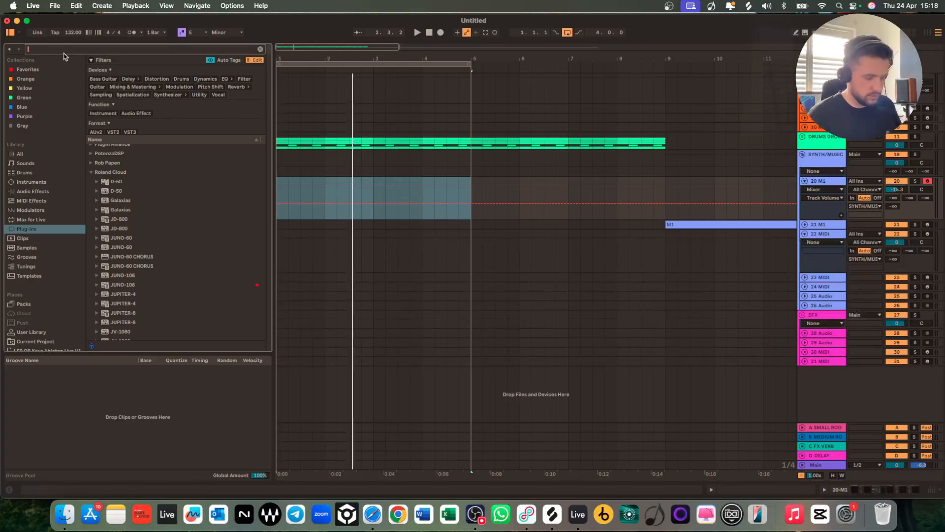
{"action": "type", "text": "d"}
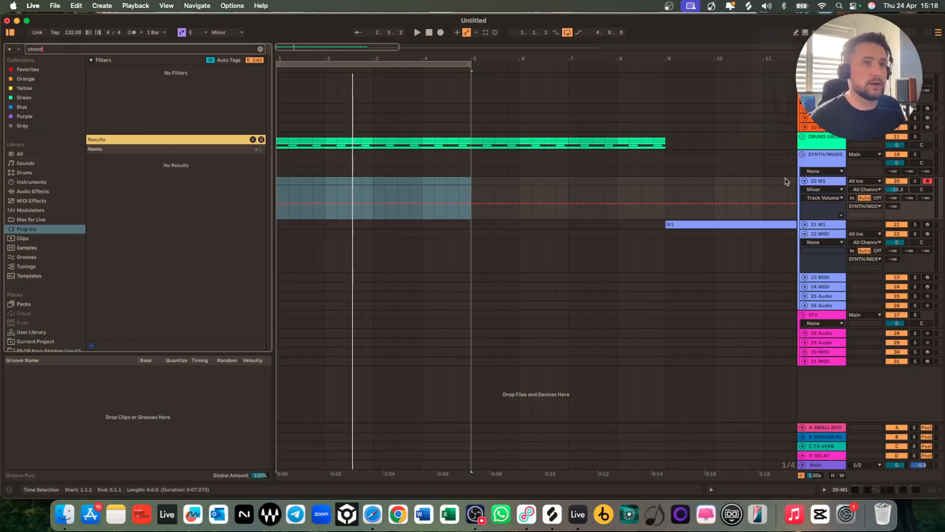
{"action": "left_click", "coordinate": [820, 182]}
{"action": "left_click", "coordinate": [820, 182]}
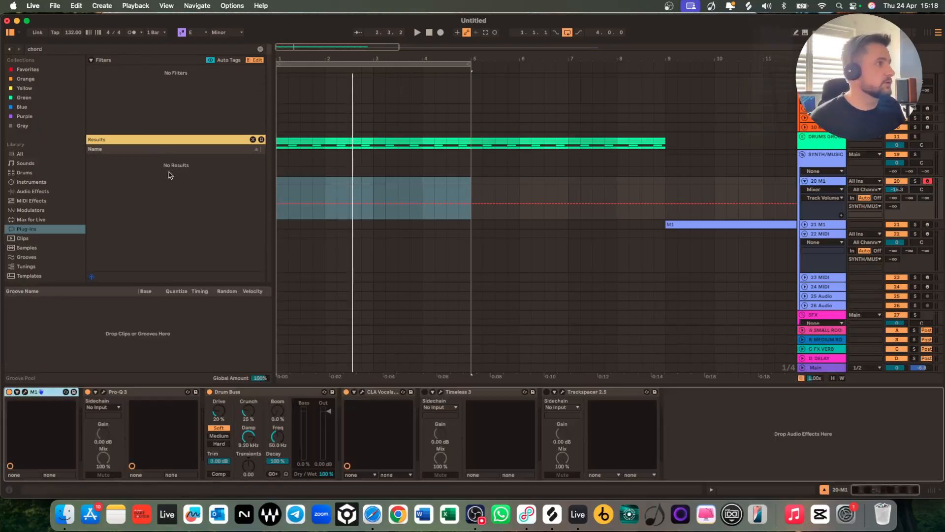
{"action": "left_click", "coordinate": [39, 70]}
{"action": "left_click_drag", "start_coordinate": [111, 88], "coordinate": [21, 407]}
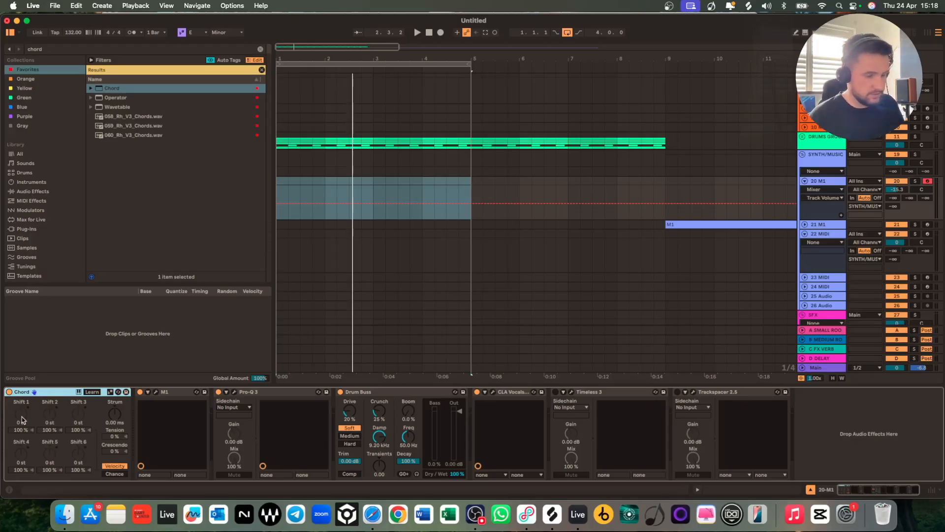
Set the Chord effect on track 20 M1 to Shift 1 +3 st, Shift 2 +7 st and Shift 3 +10 st.
{"action": "left_click", "coordinate": [21, 419]}
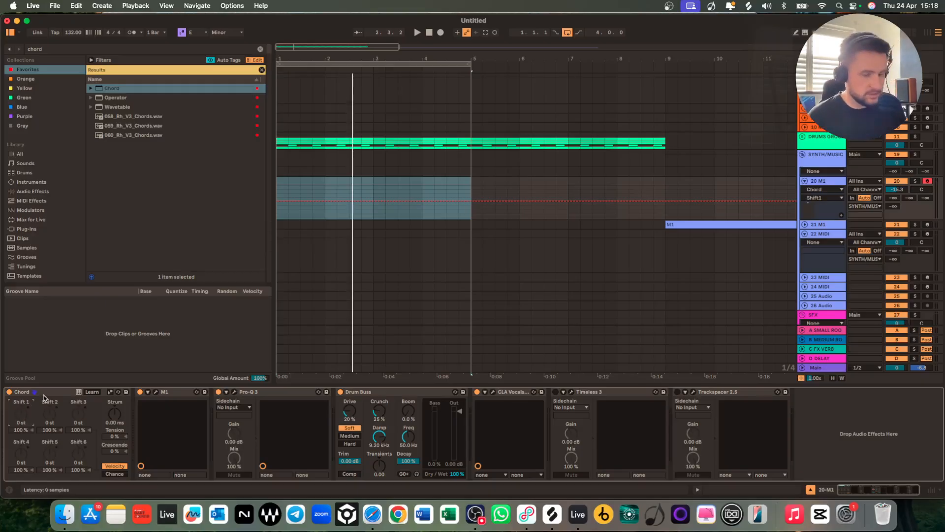
{"action": "left_click_drag", "start_coordinate": [21, 415], "coordinate": [47, 404]}
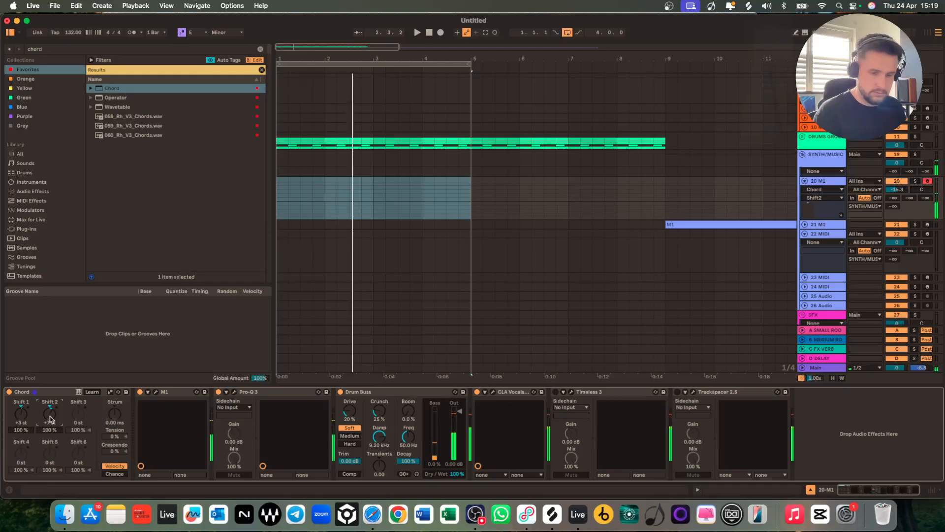
{"action": "left_click_drag", "start_coordinate": [79, 417], "coordinate": [79, 404]}
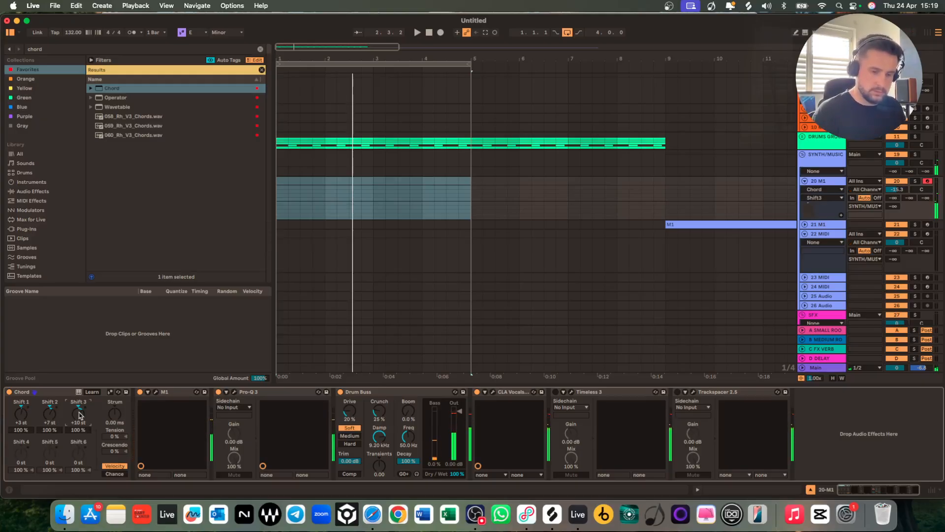
Rehearse and record a four-bar chord riff on track 20 M1 over the drum loop, leaving one clip across bars 1–4.
{"action": "key", "text": "space"}
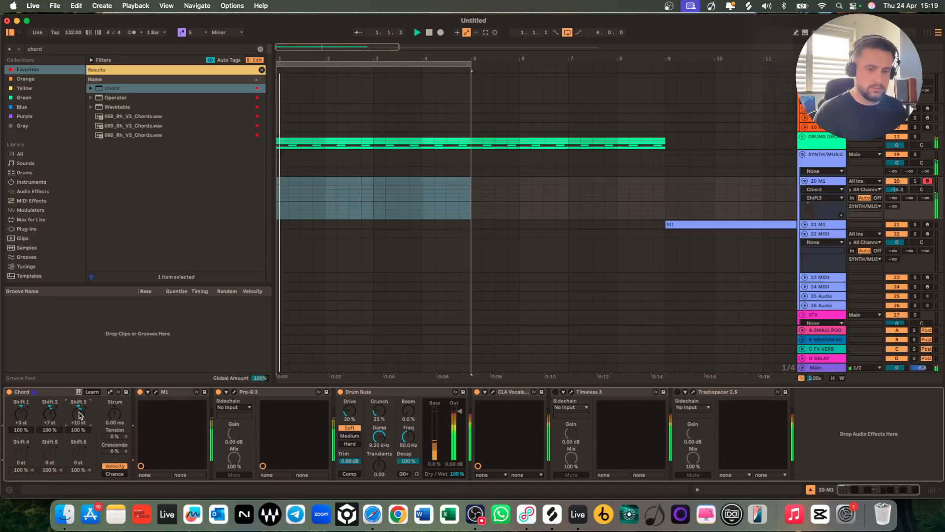
{"action": "key", "text": "space"}
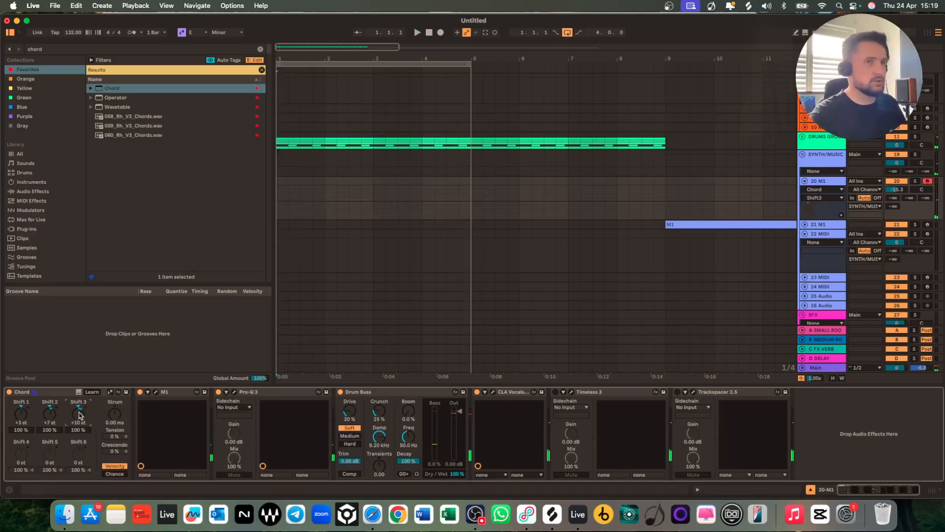
{"action": "key", "text": "F9"}
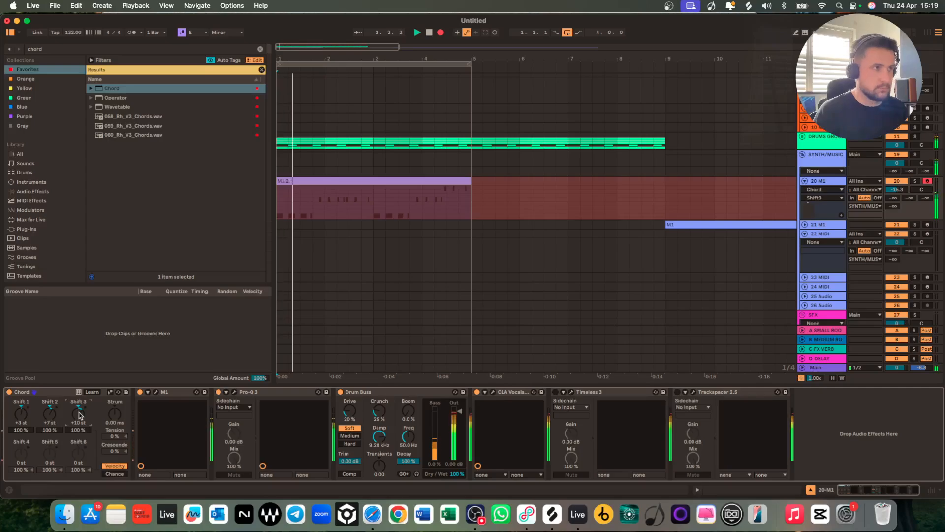
{"action": "key", "text": "space"}
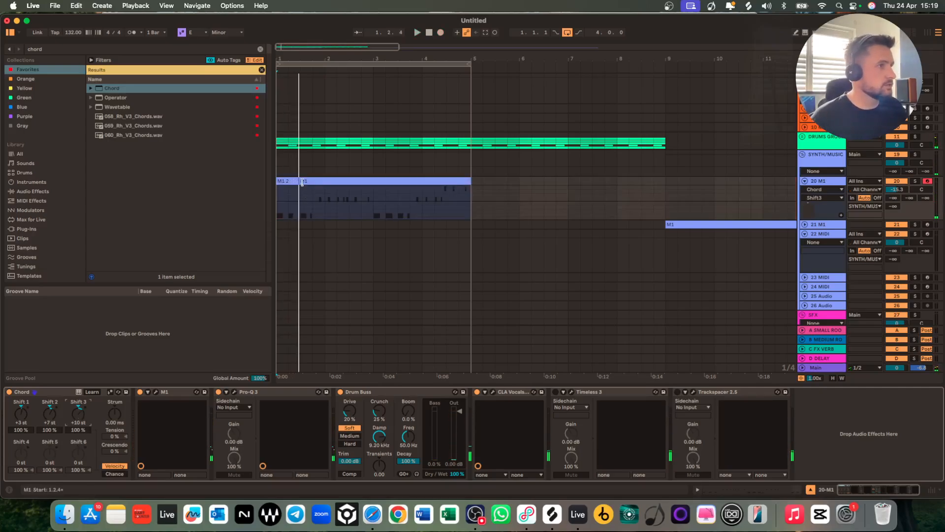
{"action": "left_click_drag", "start_coordinate": [302, 182], "coordinate": [230, 183]}
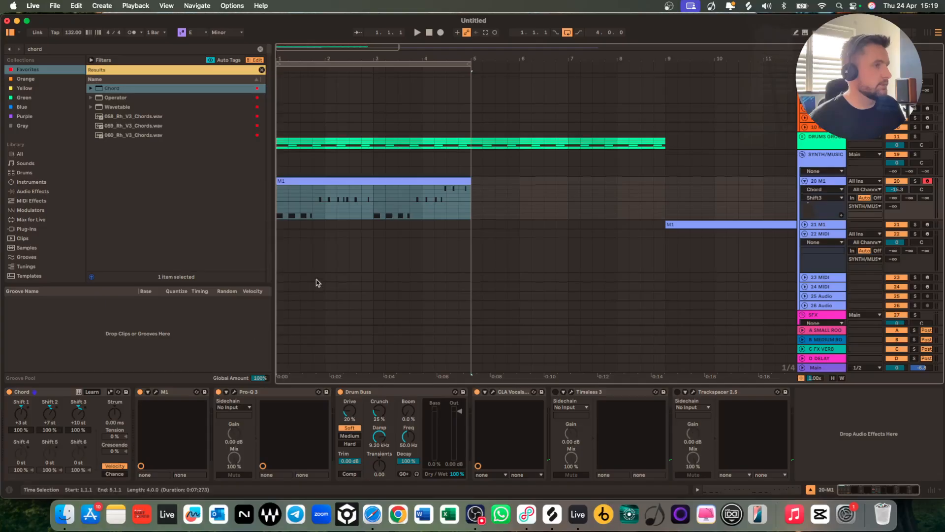
Quantize all notes of the recorded riff on track 20 M1 and play it back.
{"action": "scroll", "coordinate": [317, 281], "scroll_direction": "down", "scroll_amount": 3}
{"action": "double_click", "coordinate": [361, 142]}
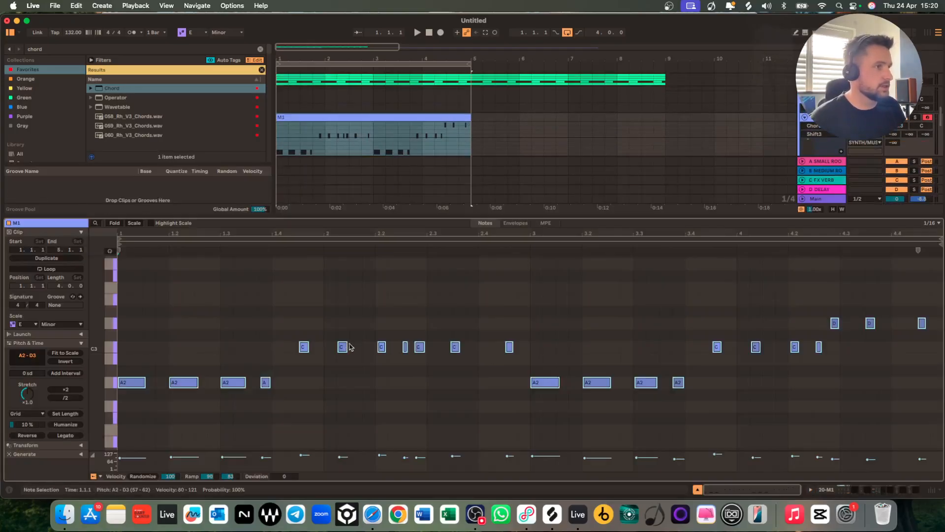
{"action": "key", "text": "super+a"}
{"action": "key", "text": "super+u"}
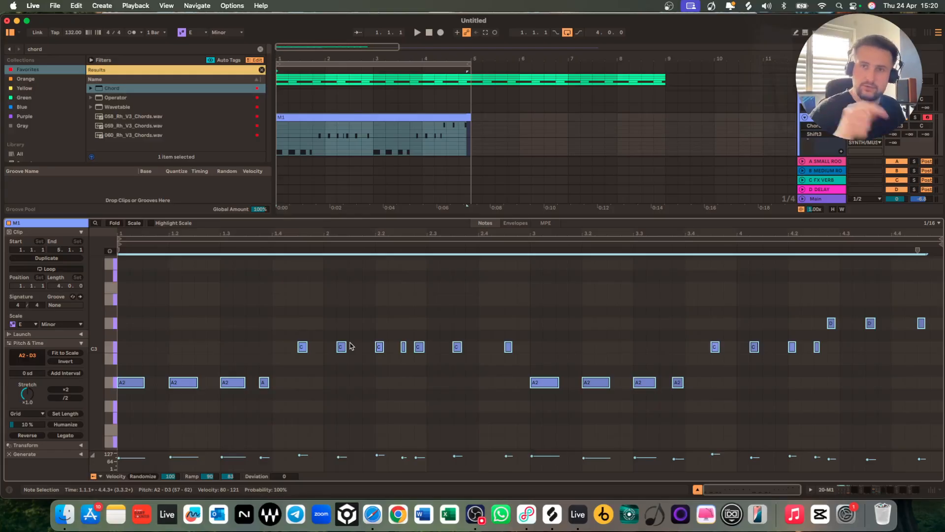
{"action": "key", "text": "space"}
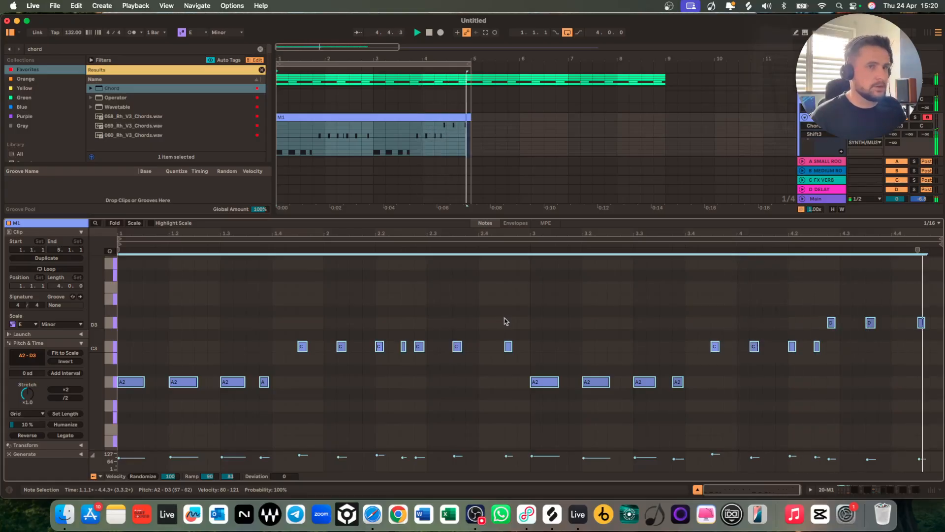
{"action": "key", "text": "space"}
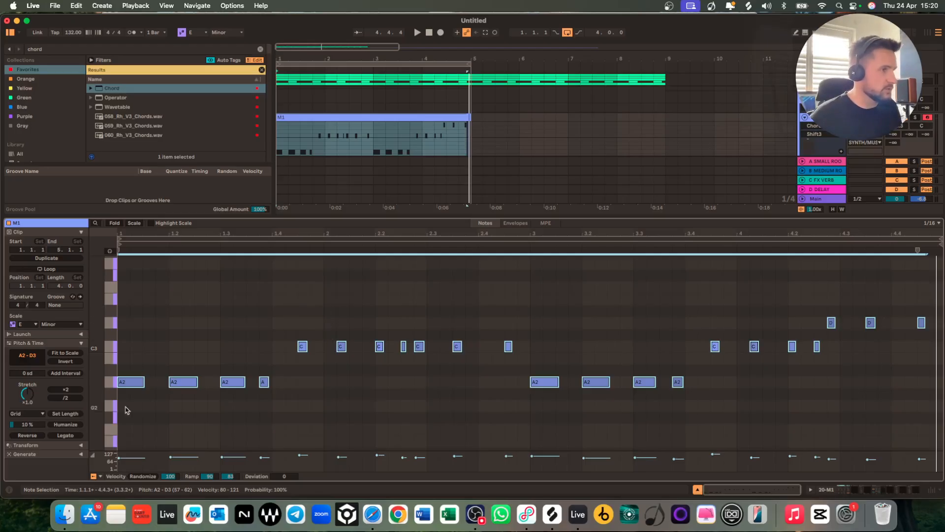
Examine the riff's A2, C3 and D3 note groups bar by bar, listen to it and return to the full arrangement.
{"action": "left_click_drag", "start_coordinate": [133, 410], "coordinate": [310, 316]}
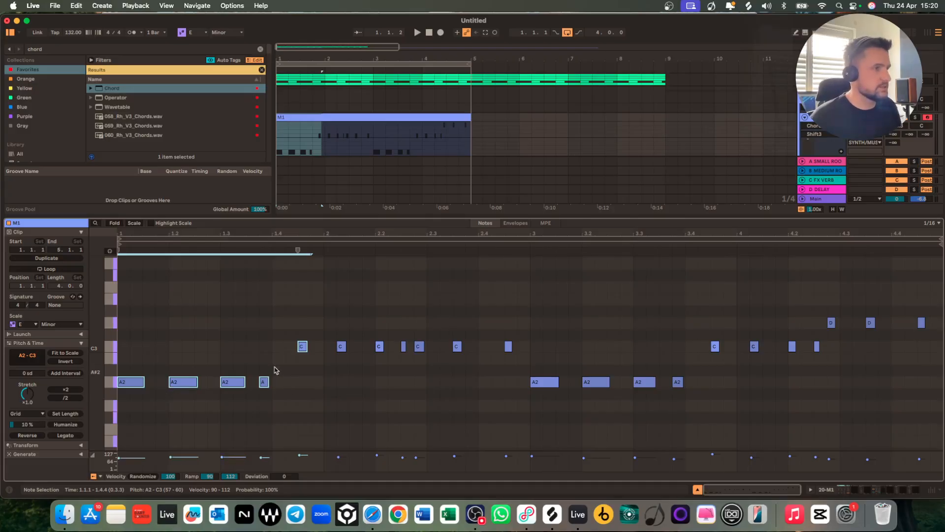
{"action": "left_click_drag", "start_coordinate": [265, 400], "coordinate": [519, 383]}
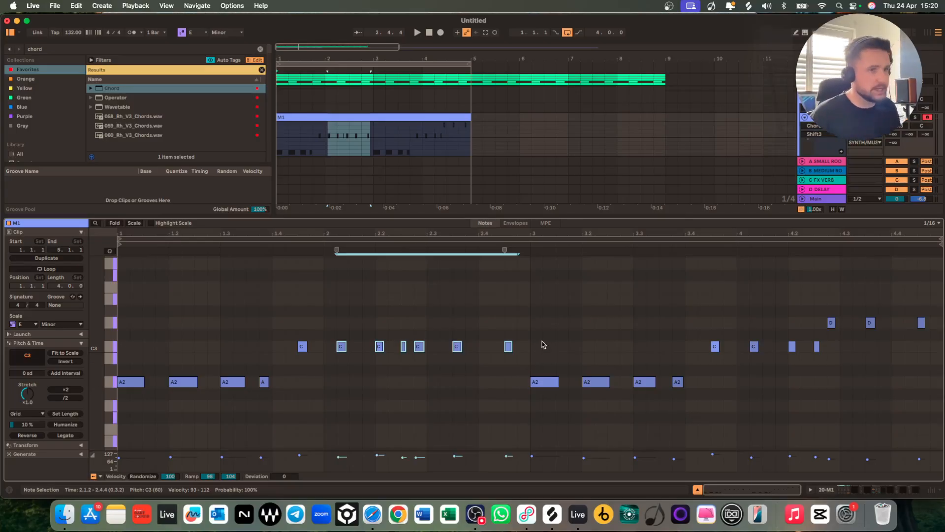
{"action": "left_click_drag", "start_coordinate": [544, 344], "coordinate": [707, 404]}
{"action": "left_click_drag", "start_coordinate": [688, 288], "coordinate": [943, 423]}
{"action": "key", "text": "space"}
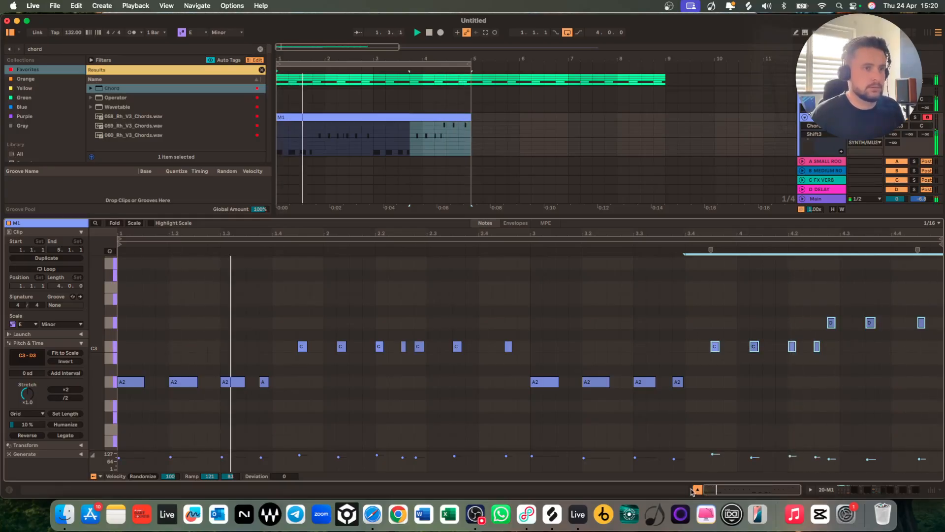
{"action": "key", "text": "super+alt+l"}
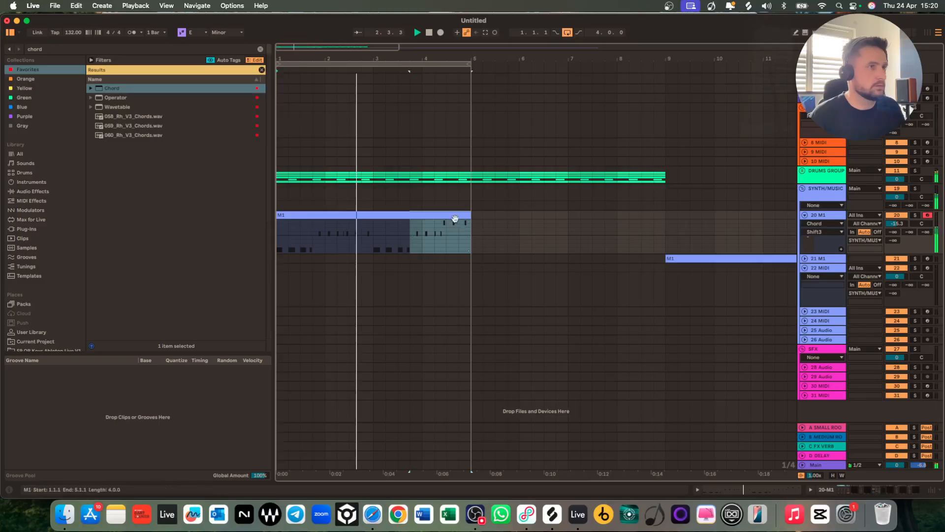
{"action": "left_click", "coordinate": [450, 215]}
{"action": "key", "text": "space"}
Try Shift 4 at +13 st in track 20 M1's Chord effect, and reset it to 0 st.
{"action": "double_click", "coordinate": [825, 216]}
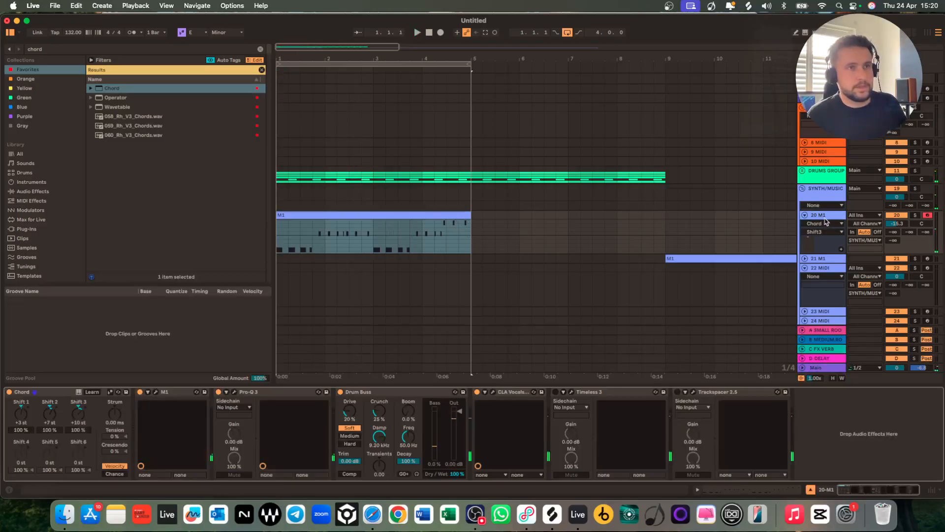
{"action": "left_click", "coordinate": [40, 396]}
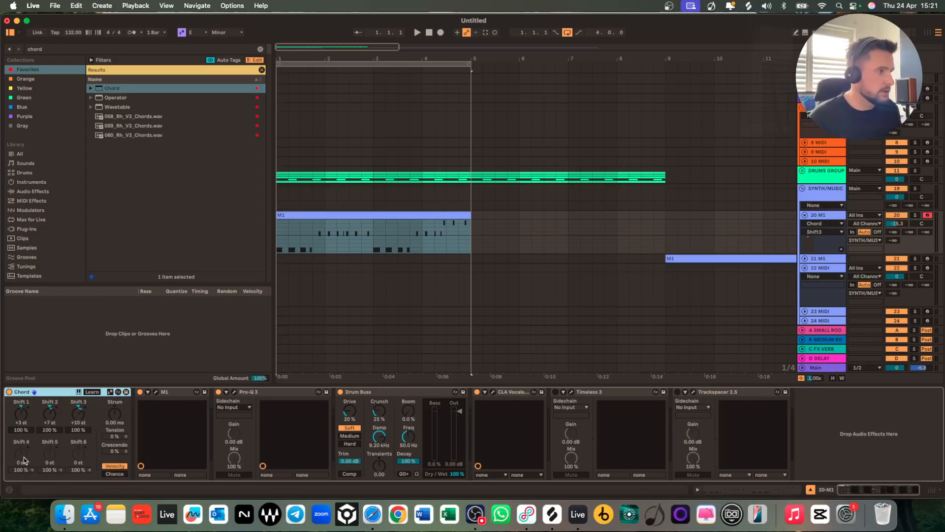
{"action": "left_click_drag", "start_coordinate": [23, 460], "coordinate": [24, 444]}
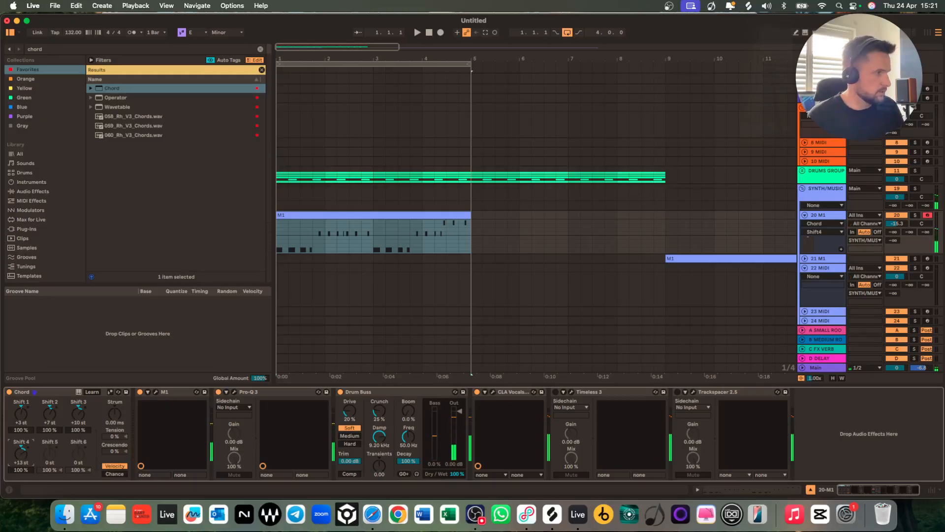
{"action": "left_click", "coordinate": [14, 462]}
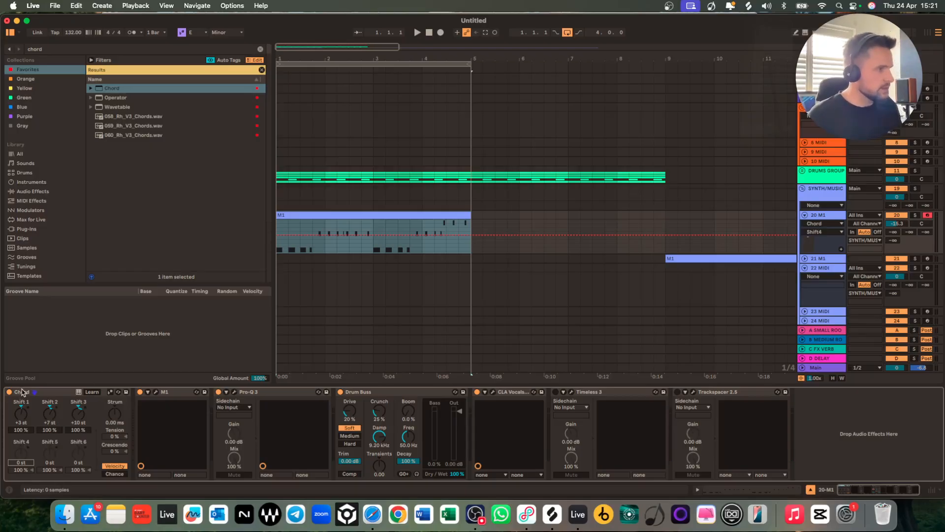
{"action": "left_click", "coordinate": [32, 393]}
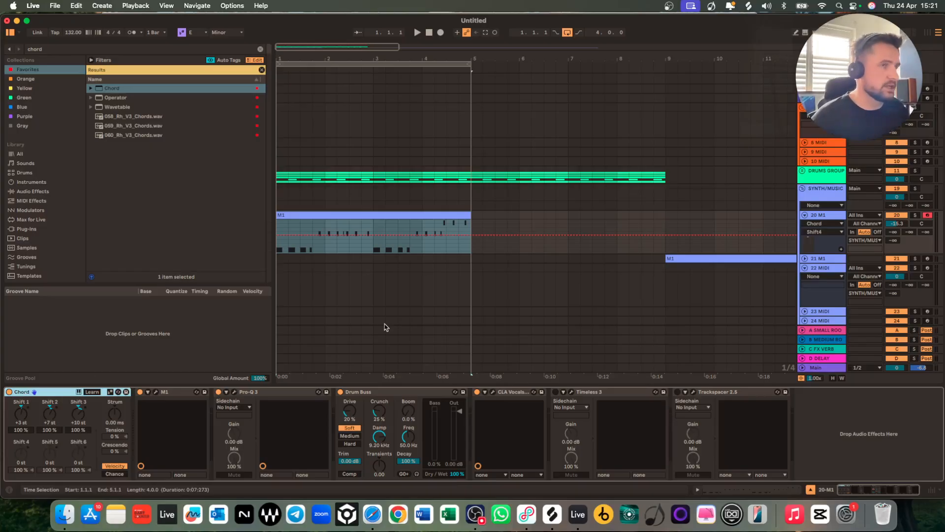
Mute track 20 M1 and add a Chord effect with Shift 1 at +7 st before the M1 instrument on track 21 M1.
{"action": "left_click", "coordinate": [895, 217]}
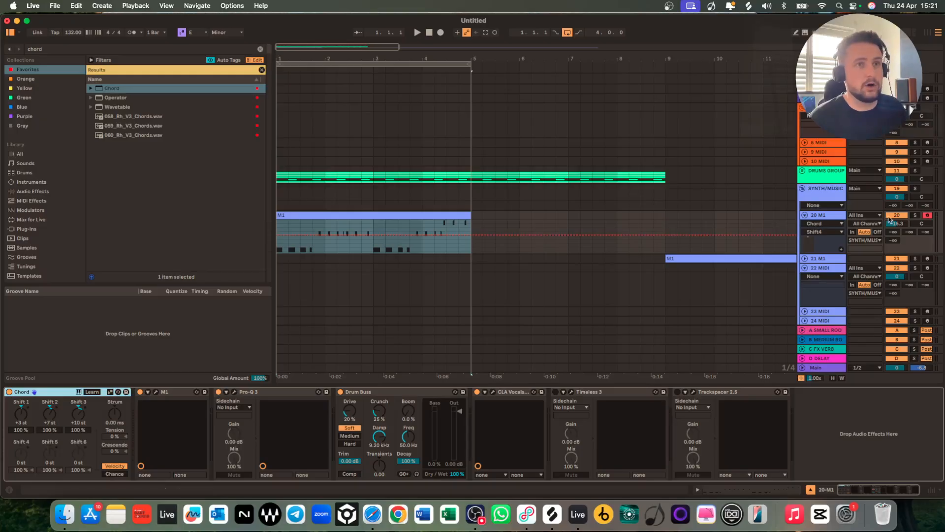
{"action": "left_click", "coordinate": [806, 258]}
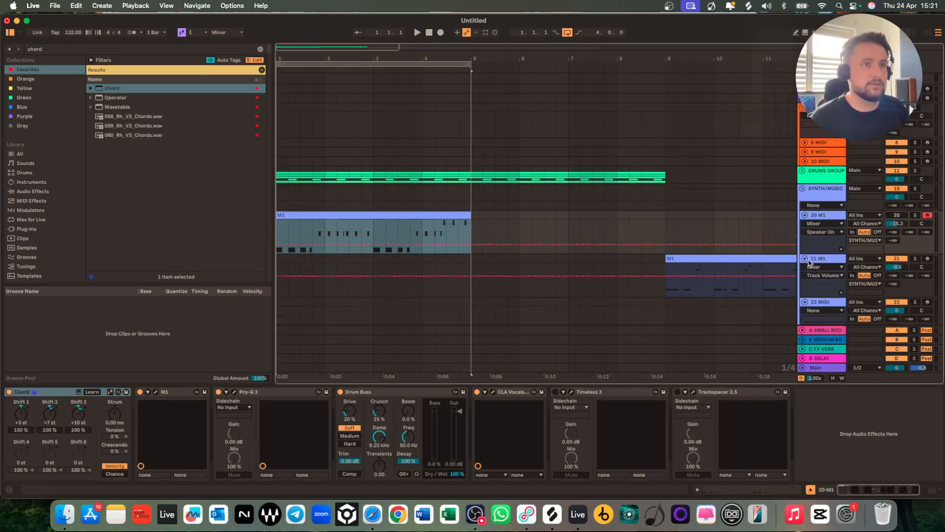
{"action": "left_click", "coordinate": [820, 258]}
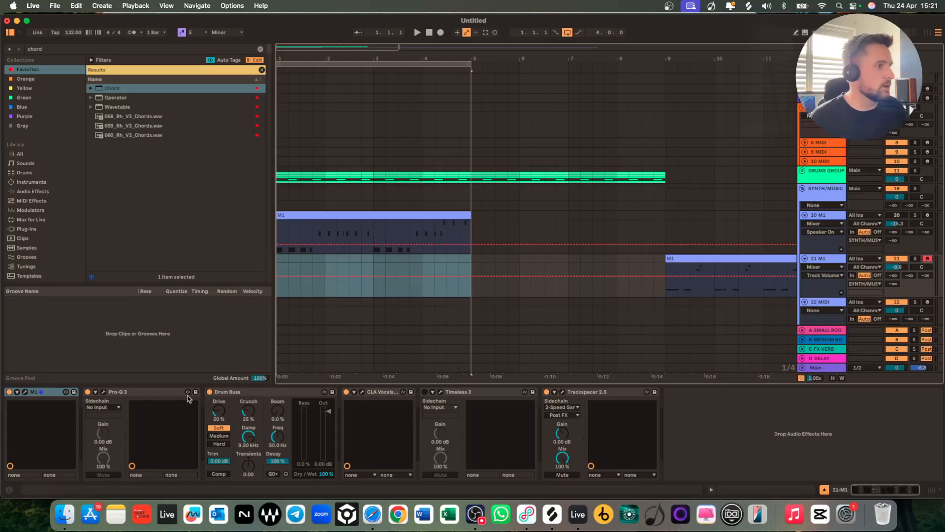
{"action": "left_click_drag", "start_coordinate": [115, 89], "coordinate": [18, 408]}
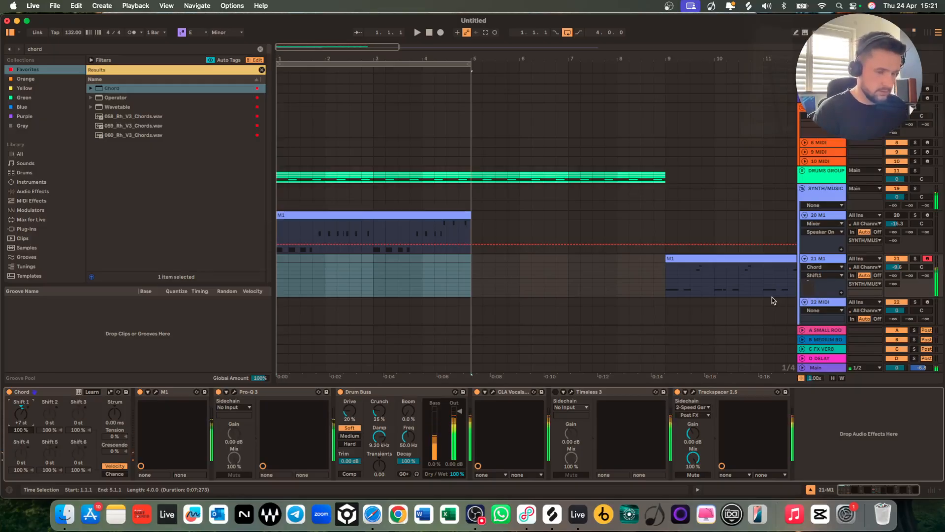
Record a four-bar bassline on track 21 M1 over the drum loop and quantize its notes for playback.
{"action": "key", "text": "space"}
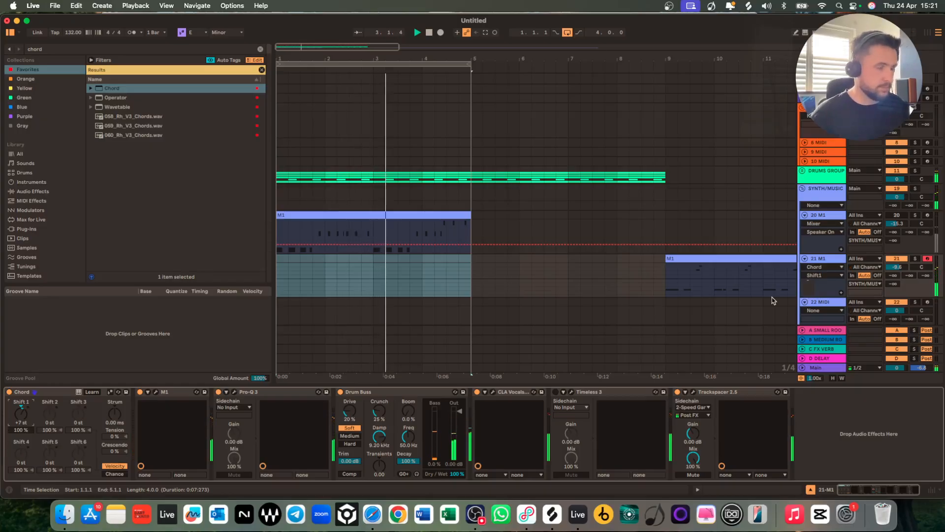
{"action": "key", "text": "F9"}
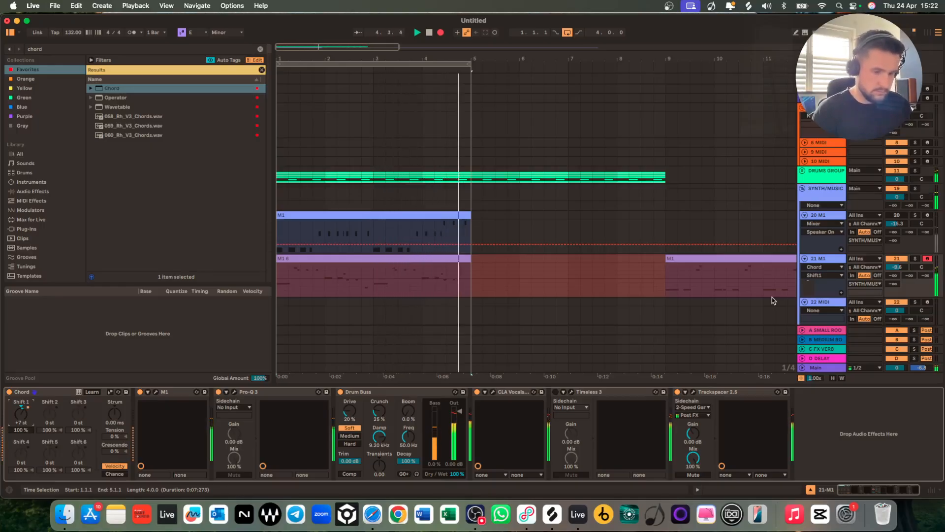
{"action": "key", "text": "space"}
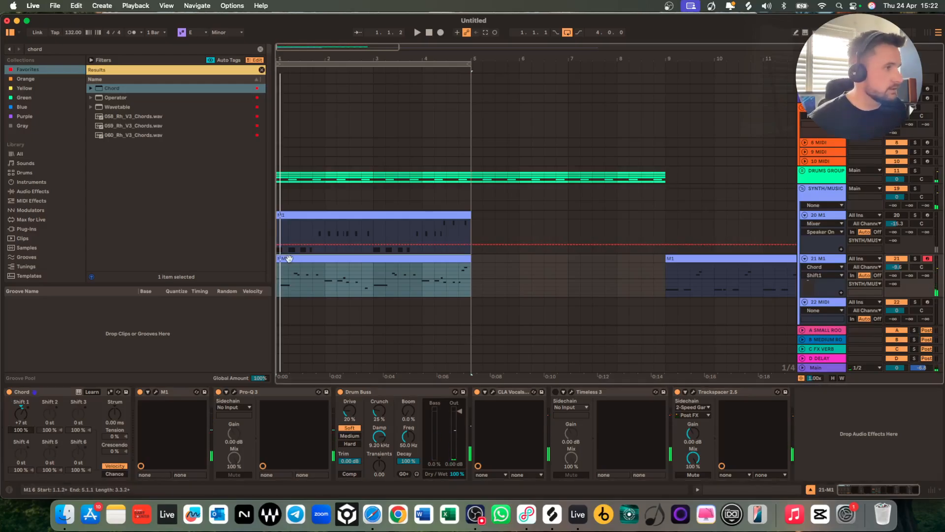
{"action": "double_click", "coordinate": [278, 260]}
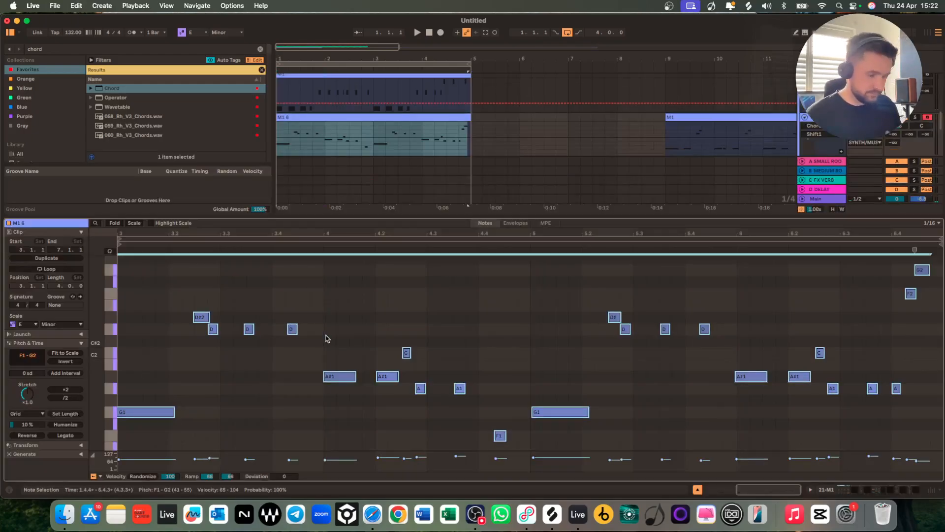
{"action": "key", "text": "space"}
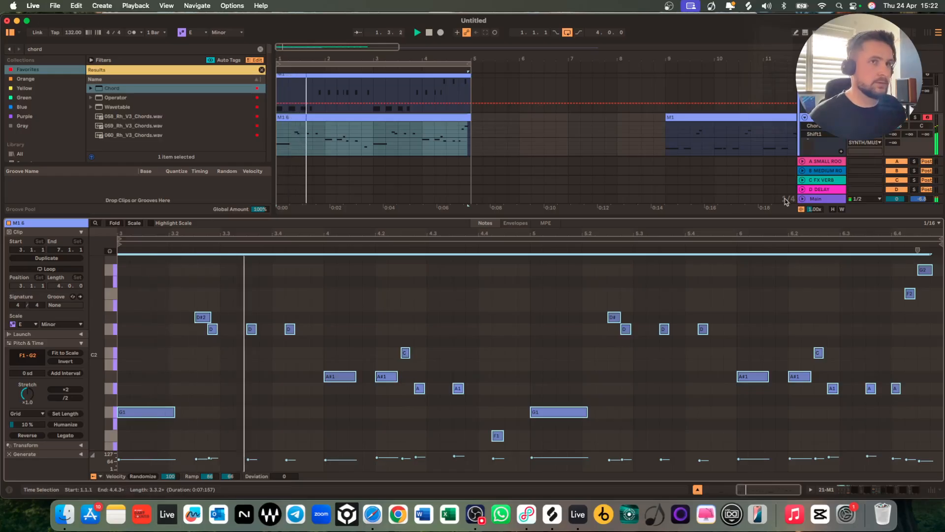
Compare the bassline on track 21 M1 with its Chord effect bypassed, and switch the effect back on.
{"action": "key", "text": "shift+Tab"}
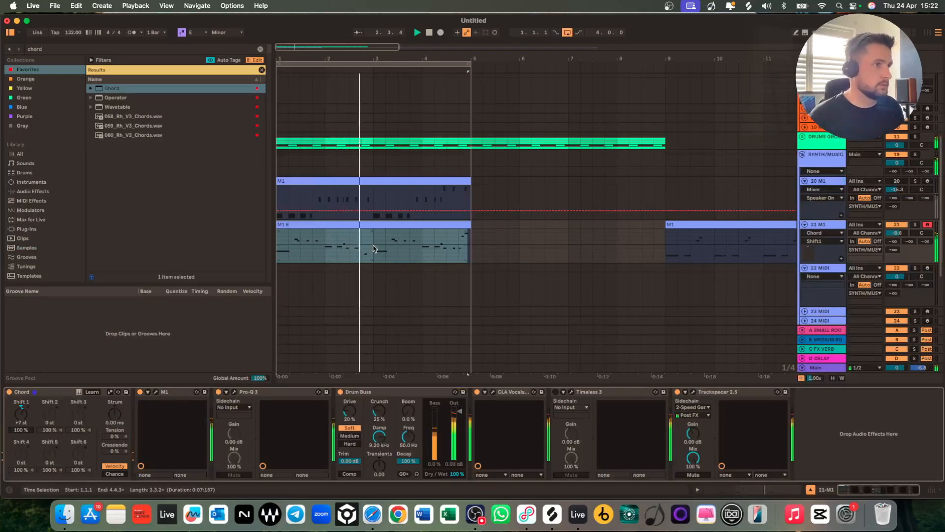
{"action": "scroll", "coordinate": [360, 264], "scroll_direction": "up", "scroll_amount": 3}
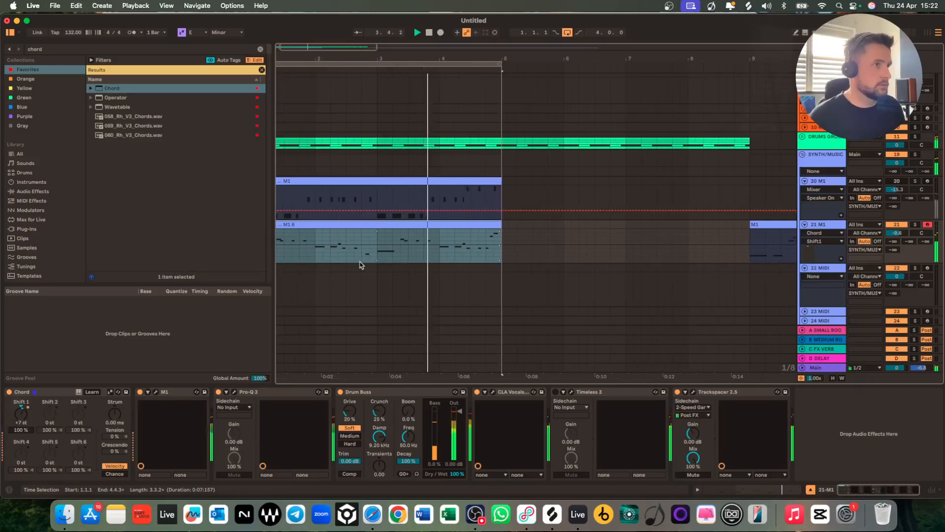
{"action": "scroll", "coordinate": [360, 264], "scroll_direction": "left", "scroll_amount": 2}
{"action": "key", "text": "space"}
{"action": "left_click", "coordinate": [9, 392]}
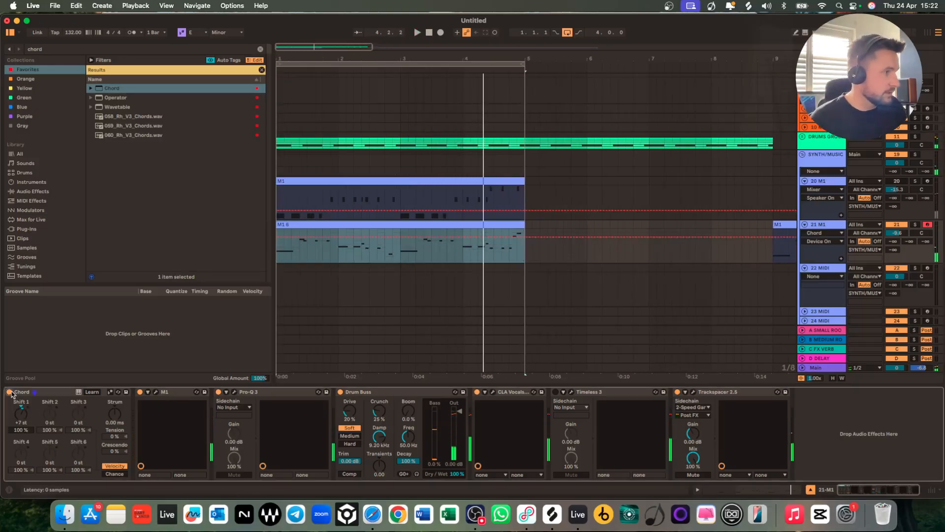
{"action": "key", "text": "space"}
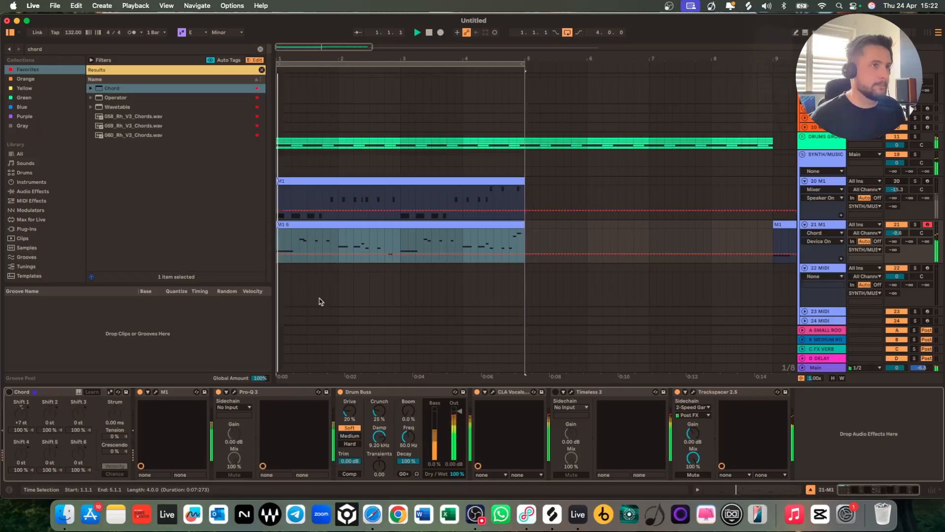
{"action": "key", "text": "space"}
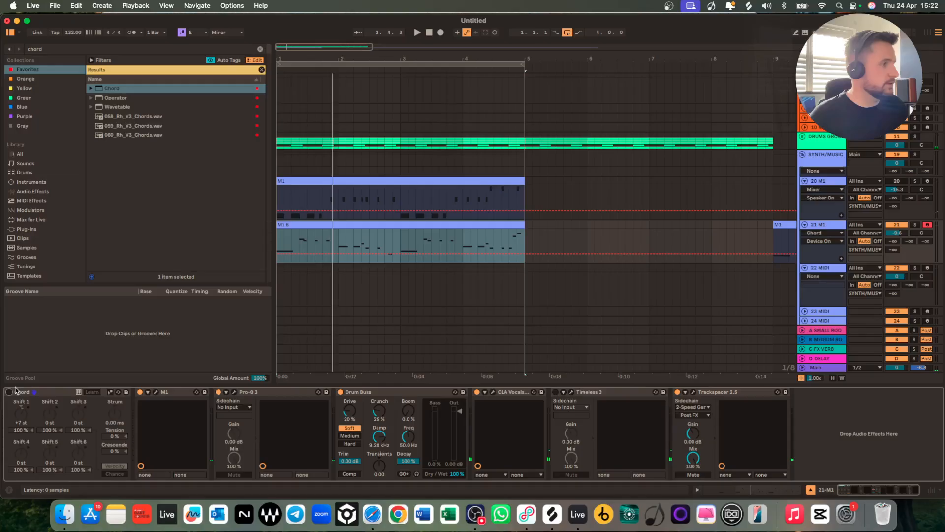
{"action": "left_click", "coordinate": [10, 392]}
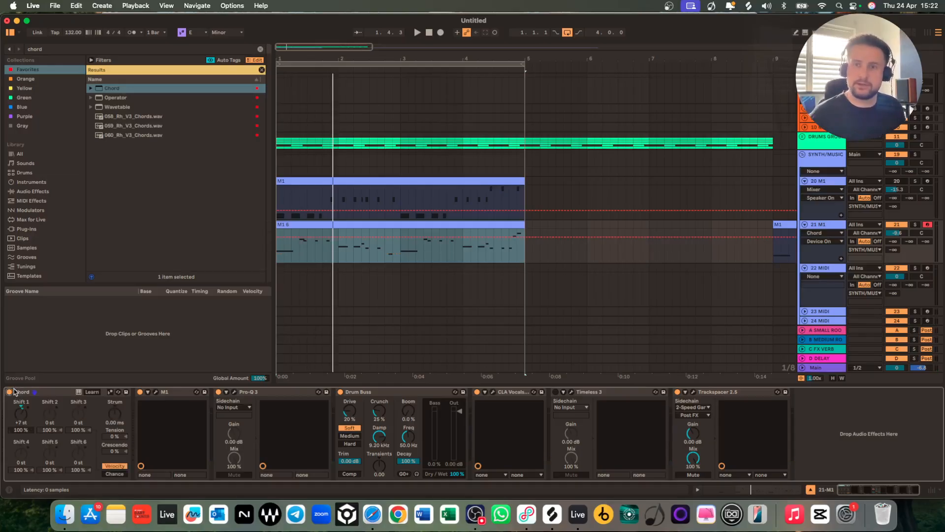
Set Shift 2 to +12 st in track 21 M1's Chord effect and solo the track during playback.
{"action": "left_click", "coordinate": [48, 392]}
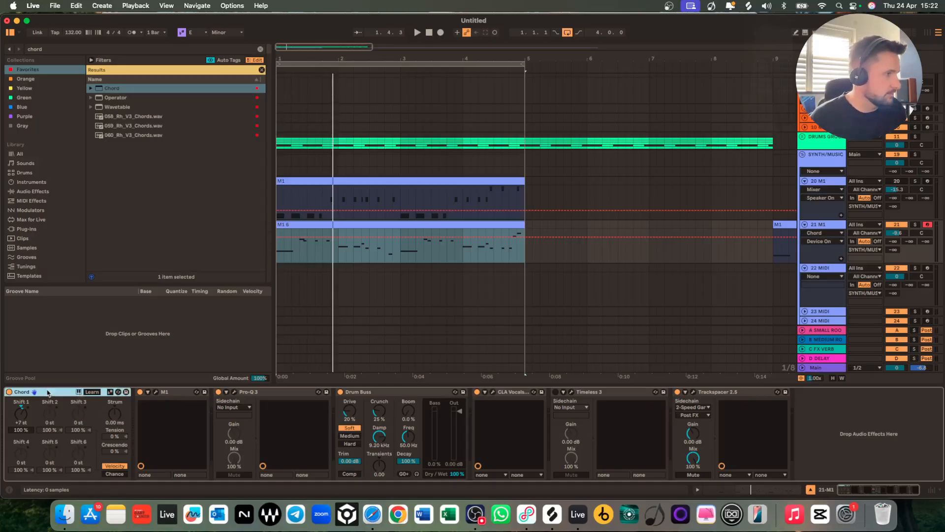
{"action": "key", "text": "space"}
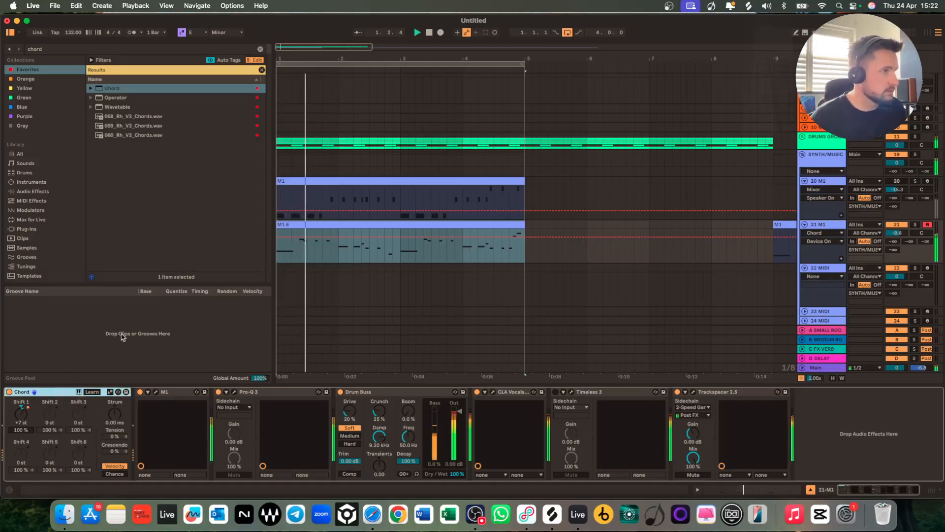
{"action": "left_click_drag", "start_coordinate": [50, 413], "coordinate": [50, 400]}
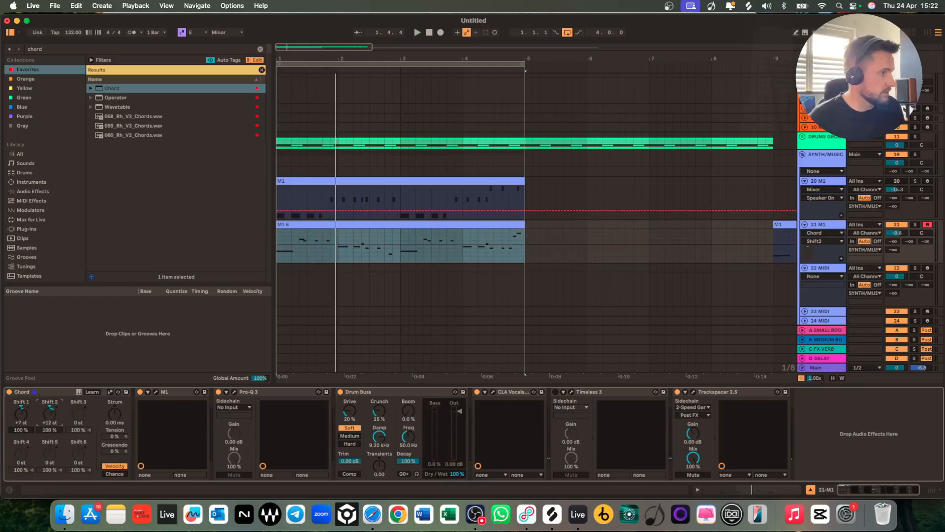
{"action": "key", "text": "space"}
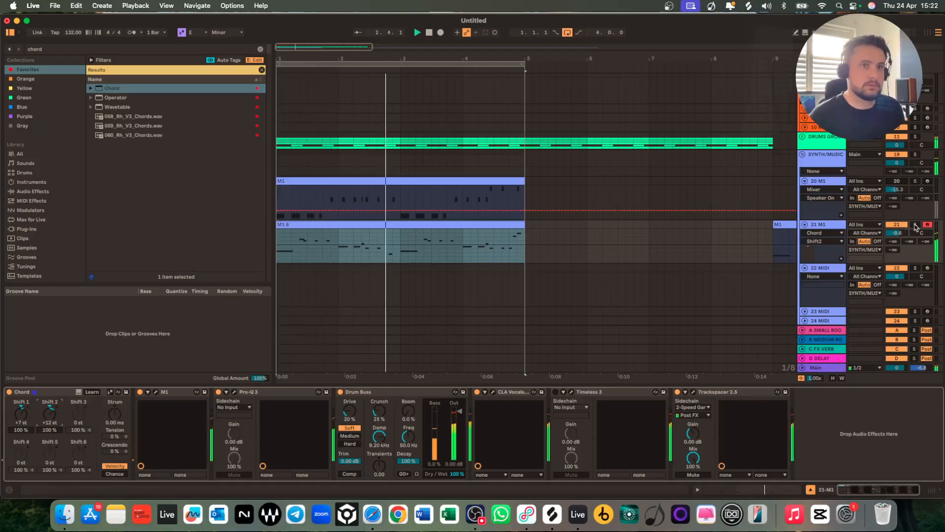
{"action": "left_click", "coordinate": [916, 225]}
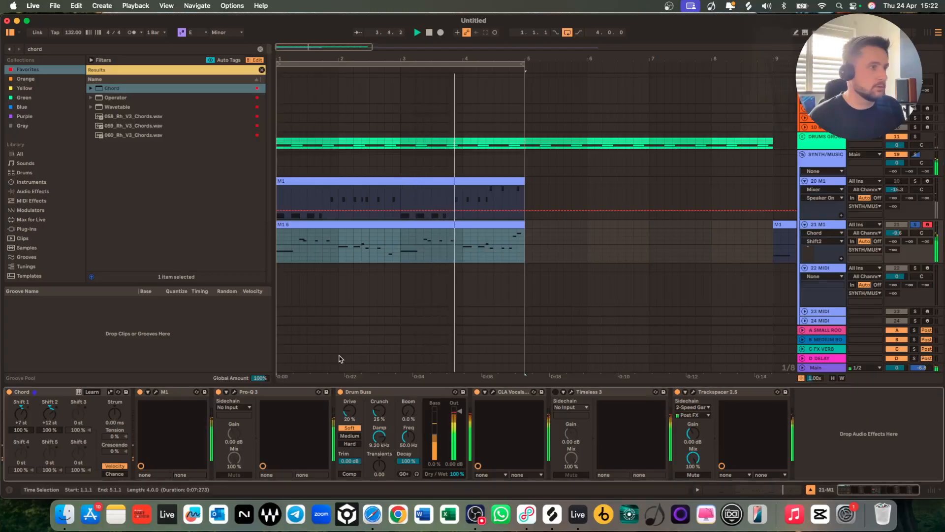
Try the organ programs MediumTrem and BX-100 in track 21's M1 instrument.
{"action": "left_click", "coordinate": [156, 392]}
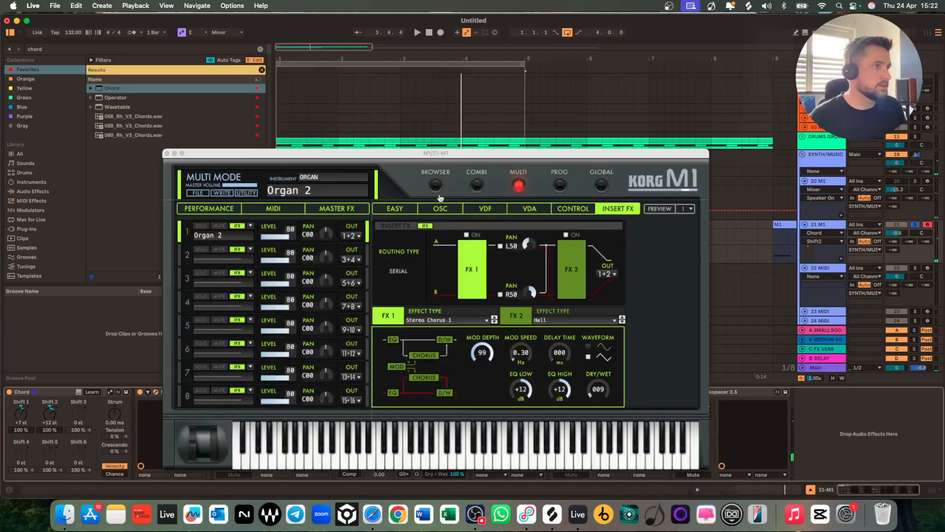
{"action": "left_click", "coordinate": [437, 186]}
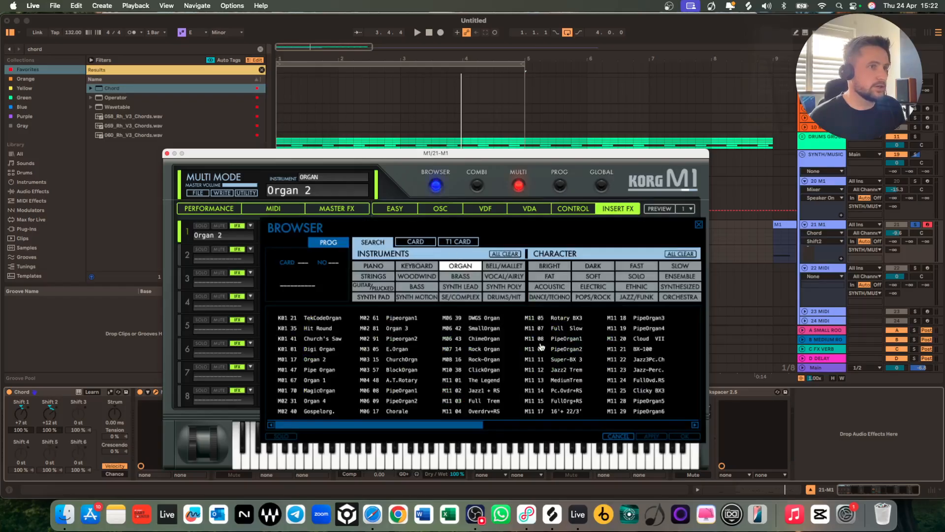
{"action": "left_click", "coordinate": [566, 380]}
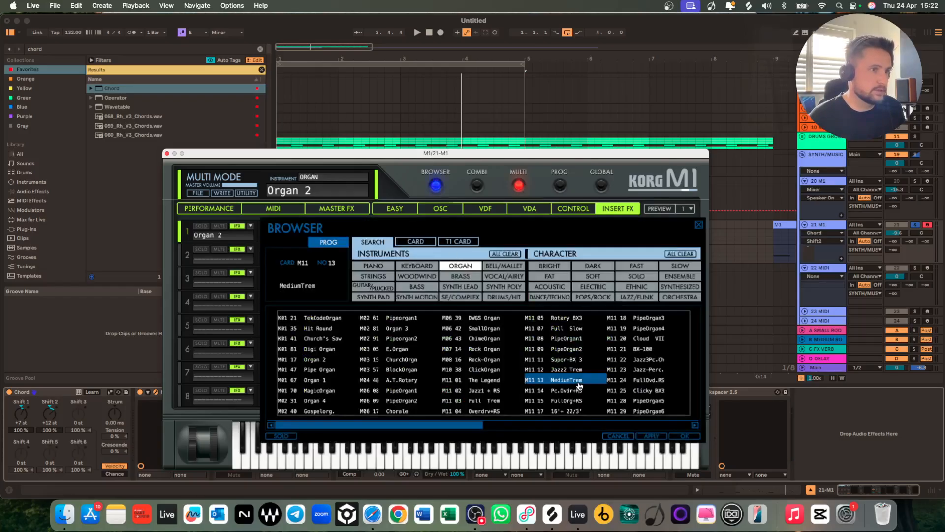
{"action": "double_click", "coordinate": [579, 383]}
{"action": "left_click", "coordinate": [435, 187]}
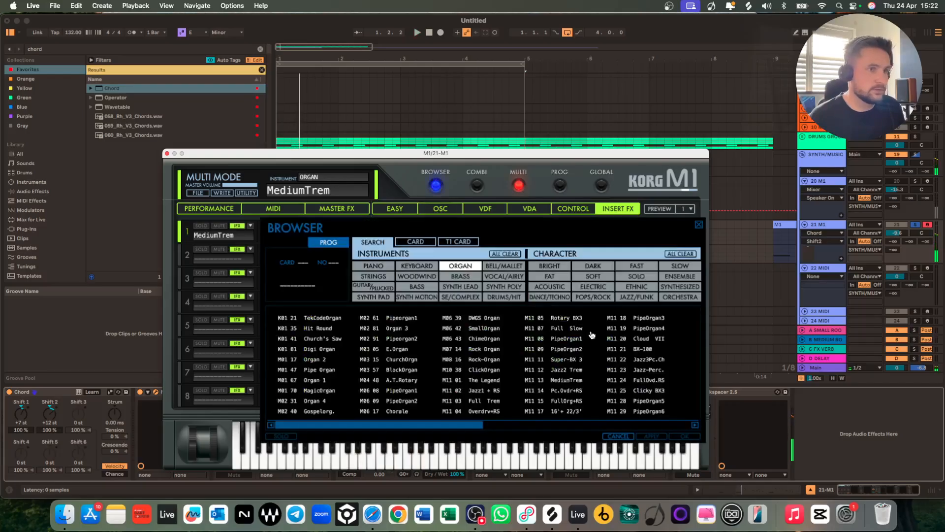
{"action": "double_click", "coordinate": [644, 348]}
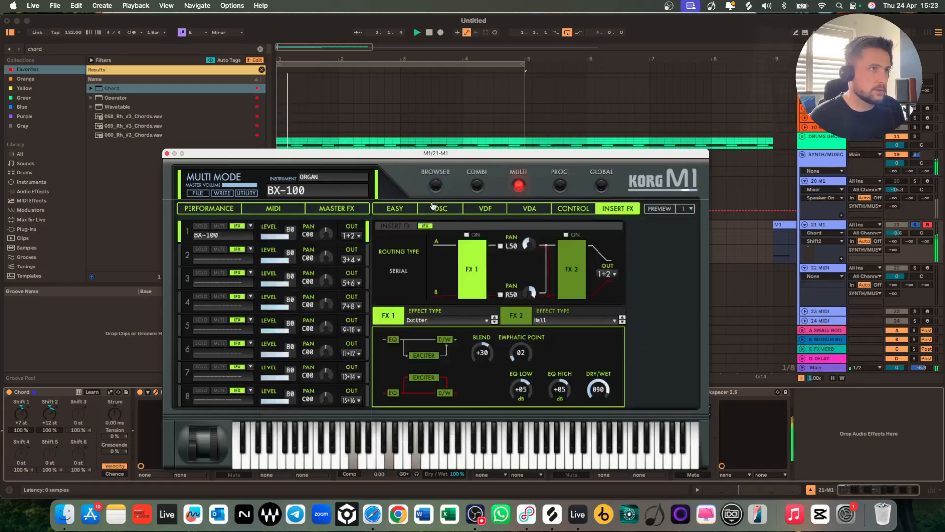
Audition further organ programs such as PipeOrgan2, Overdrv+RS, Analg+Perc and Bell-Organ over the loop, and leave the browser without loading one.
{"action": "left_click", "coordinate": [434, 186]}
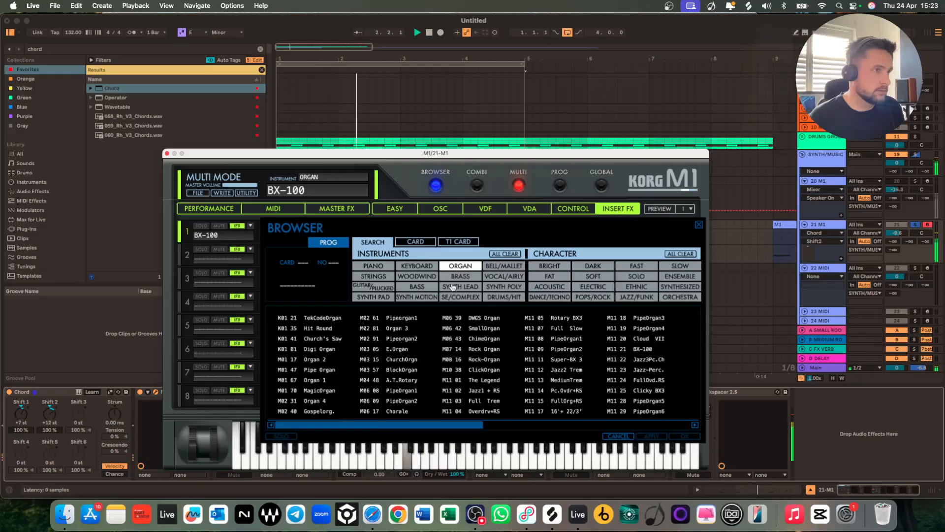
{"action": "left_click", "coordinate": [400, 401]}
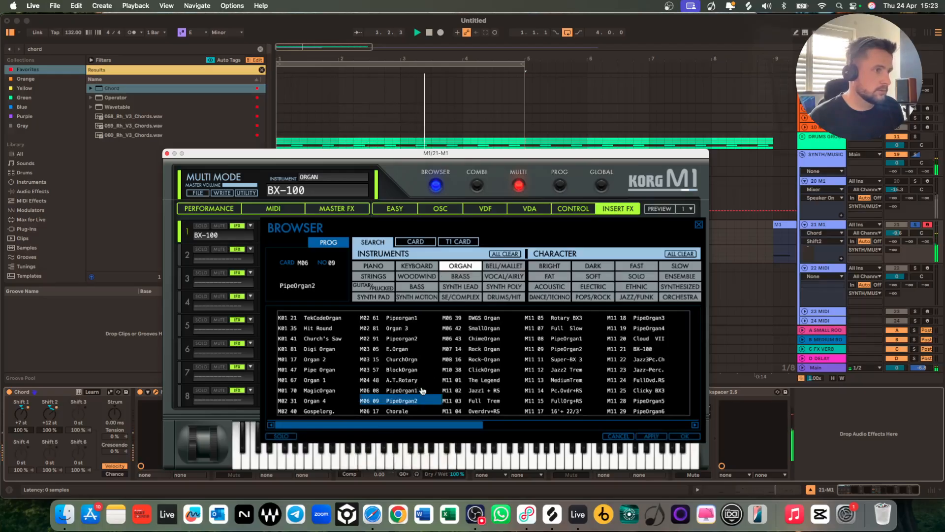
{"action": "left_click", "coordinate": [469, 412]}
{"action": "left_click_drag", "start_coordinate": [434, 425], "coordinate": [505, 425]}
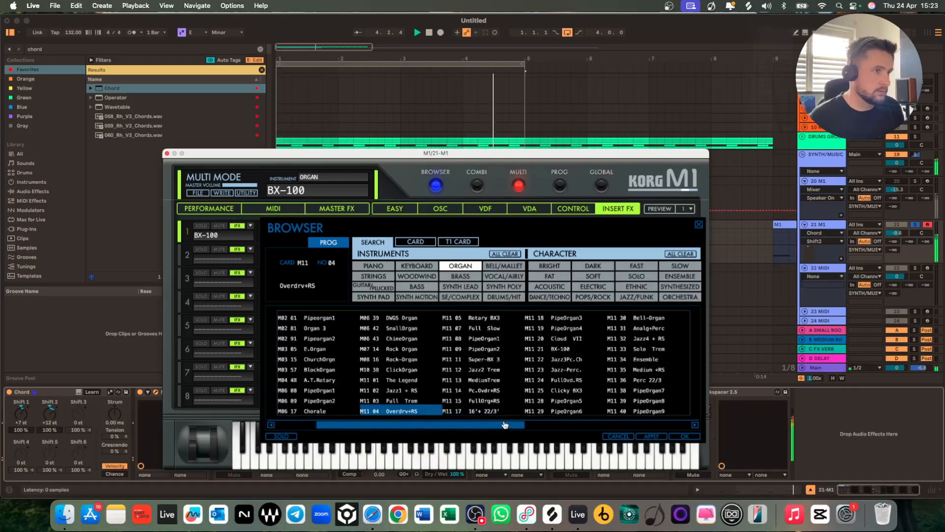
{"action": "left_click", "coordinate": [558, 384]}
{"action": "left_click", "coordinate": [561, 349]}
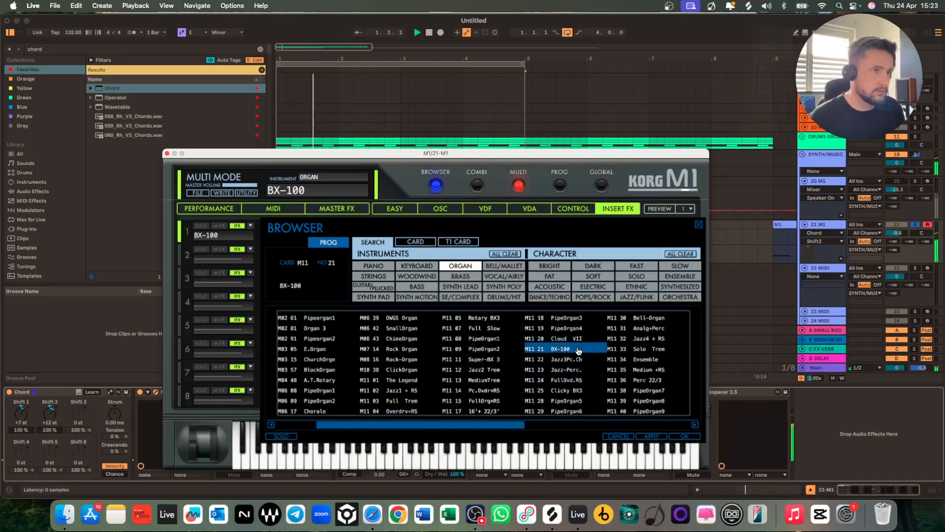
{"action": "left_click", "coordinate": [647, 339]}
{"action": "left_click", "coordinate": [650, 328]}
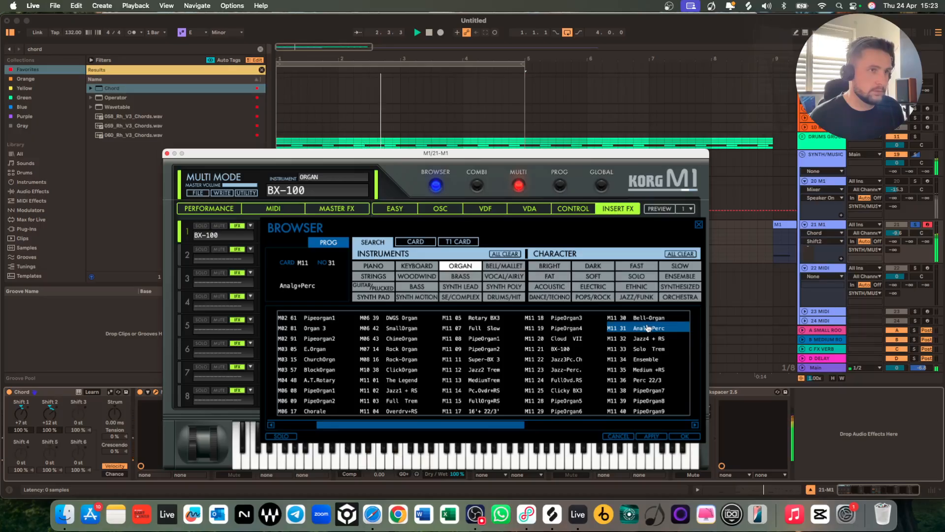
{"action": "left_click", "coordinate": [649, 318]}
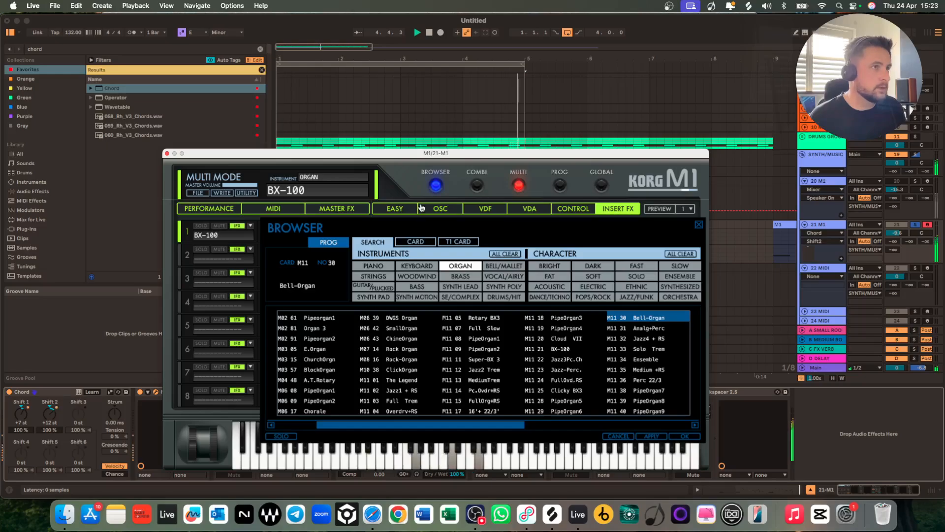
{"action": "left_click", "coordinate": [345, 208]}
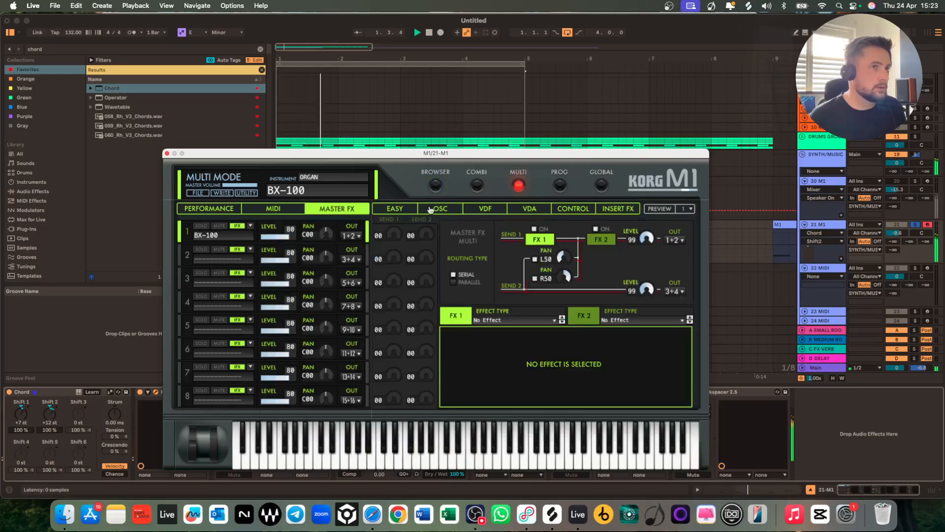
Reopen the M1 program browser and audition Analg+Perc, Jazz4 + RS, Ensemble and Solo Trem.
{"action": "left_click", "coordinate": [519, 187]}
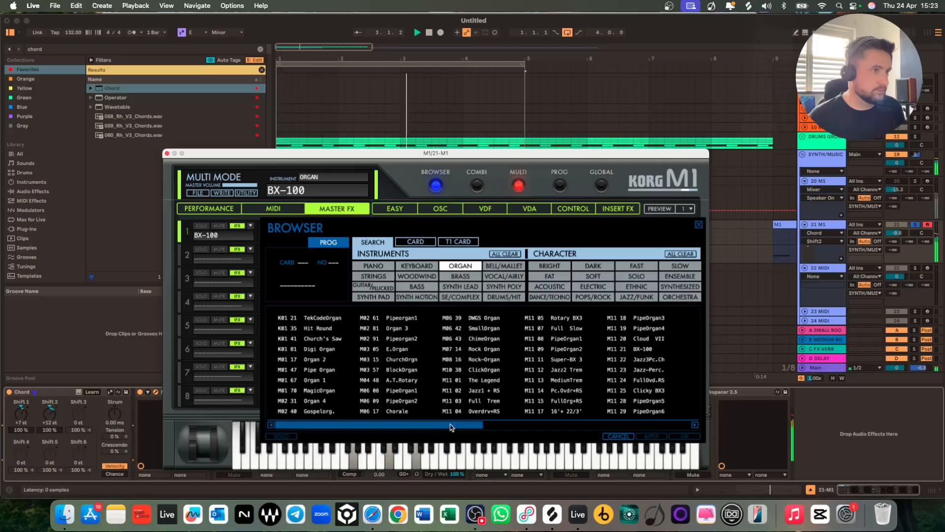
{"action": "left_click_drag", "start_coordinate": [452, 426], "coordinate": [494, 427]}
{"action": "left_click", "coordinate": [649, 328]}
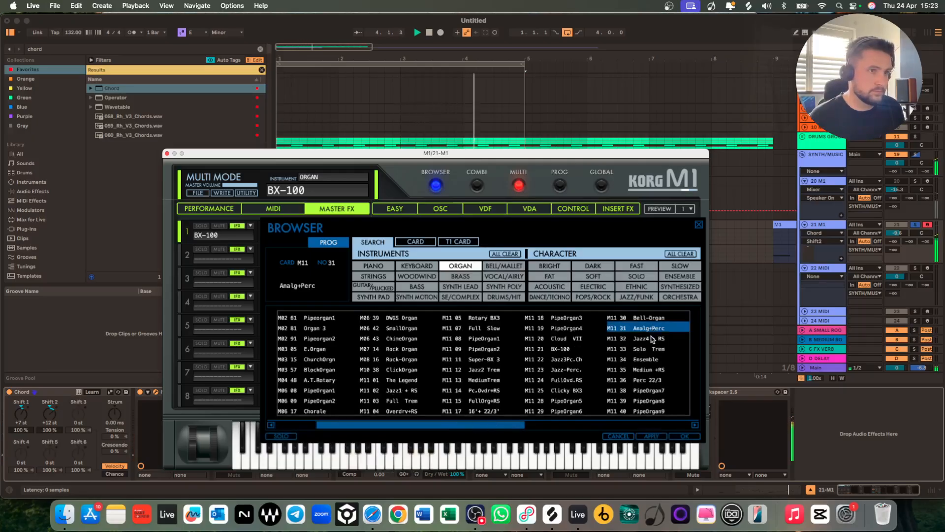
{"action": "left_click", "coordinate": [652, 339]}
{"action": "left_click", "coordinate": [648, 359]}
{"action": "left_click", "coordinate": [648, 348]}
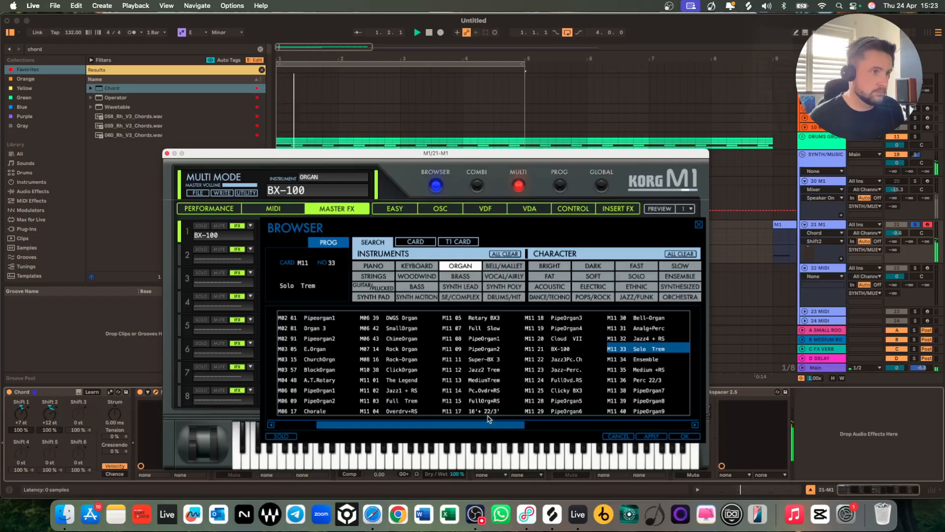
Audition AnalogOrg., MirrorLake, Jazz5 Trem and NotreDame, and load the organ program The Rotary in track 21's M1.
{"action": "left_click_drag", "start_coordinate": [510, 426], "coordinate": [543, 426]}
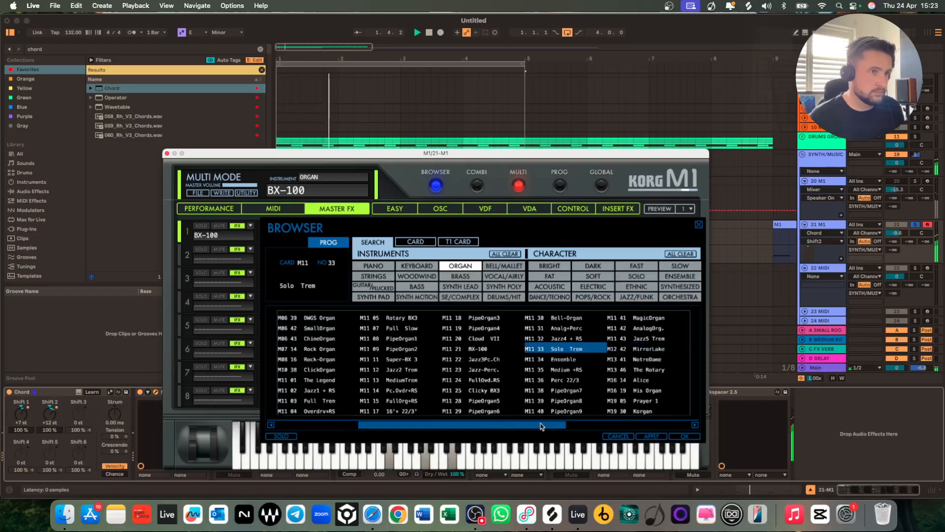
{"action": "left_click", "coordinate": [652, 328]}
{"action": "left_click", "coordinate": [649, 348]}
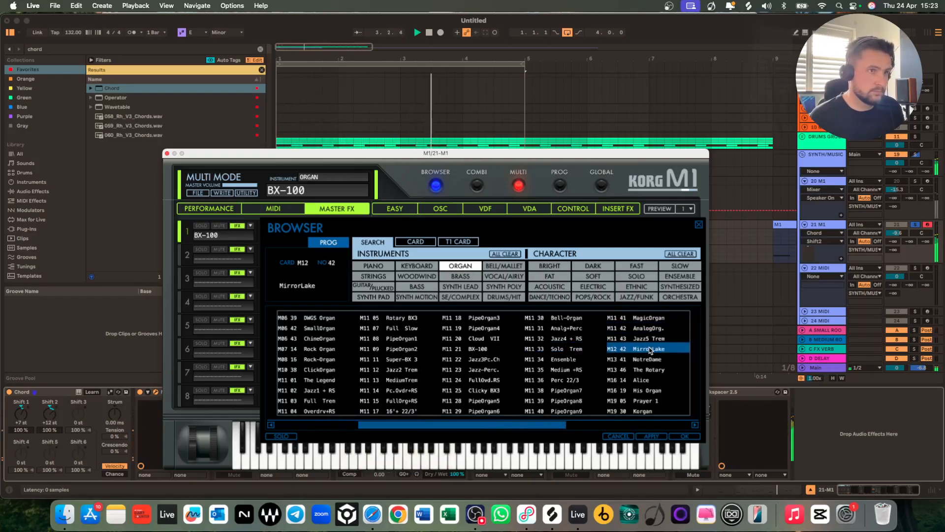
{"action": "left_click", "coordinate": [650, 338]}
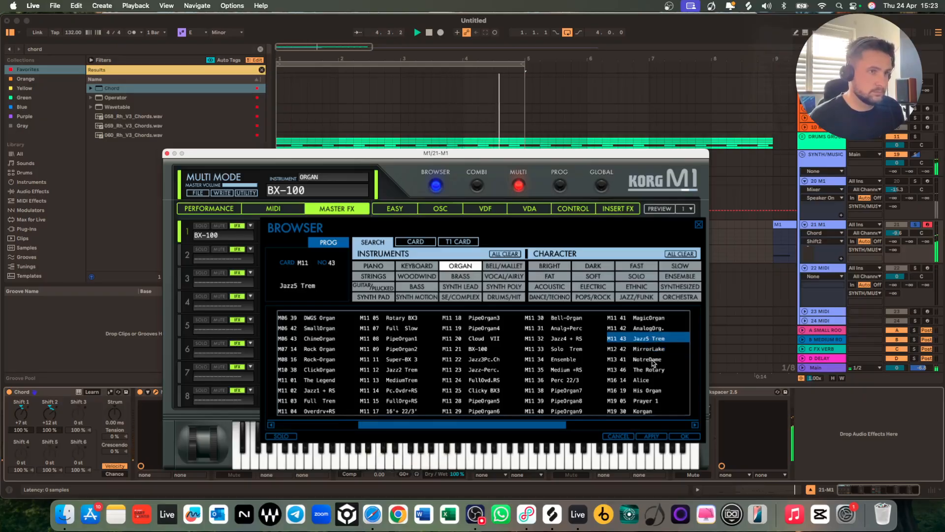
{"action": "left_click", "coordinate": [653, 360]}
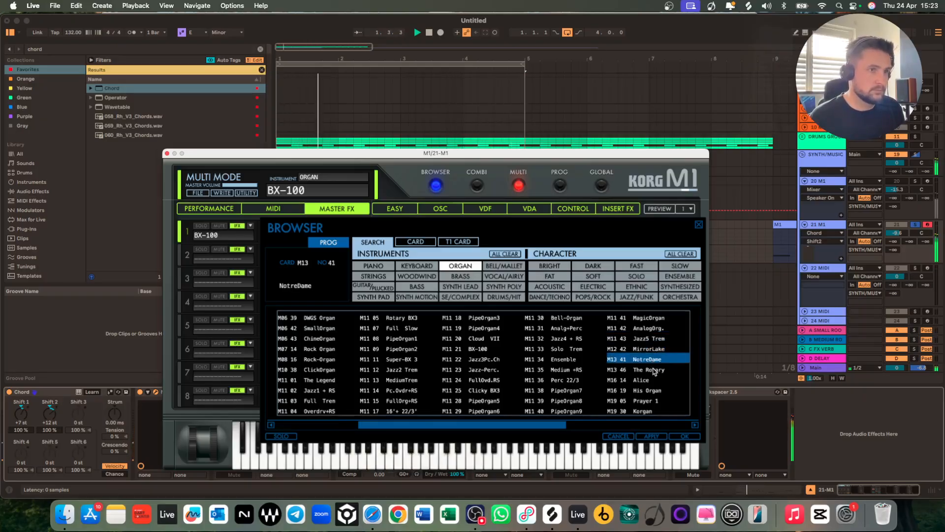
{"action": "left_click", "coordinate": [653, 371]}
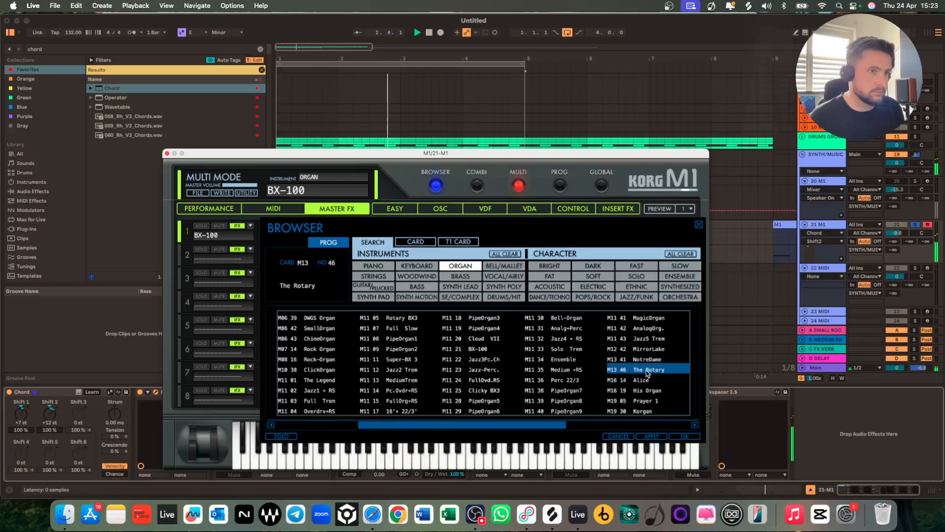
{"action": "double_click", "coordinate": [648, 370]}
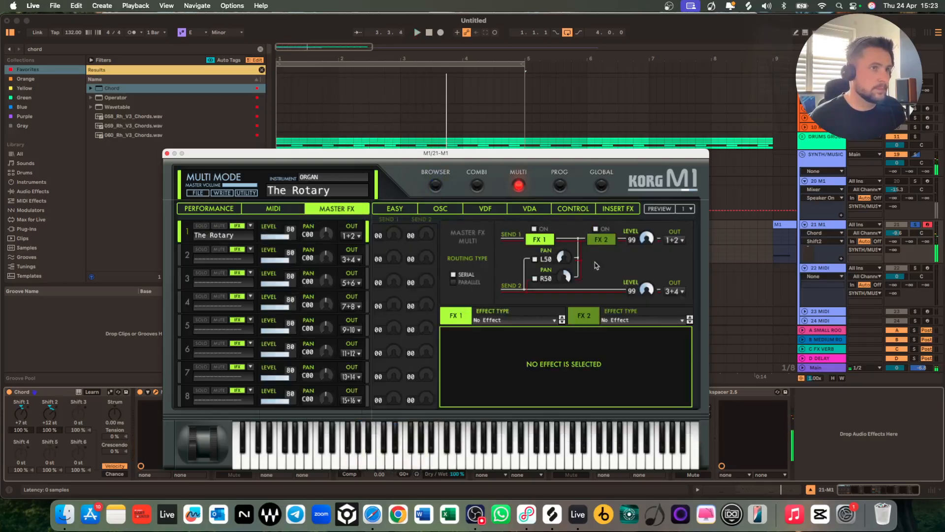
Check The Rotary's insert effects, listen to the soloed riff with this sound, and reopen the M1 instrument.
{"action": "left_click", "coordinate": [619, 209]}
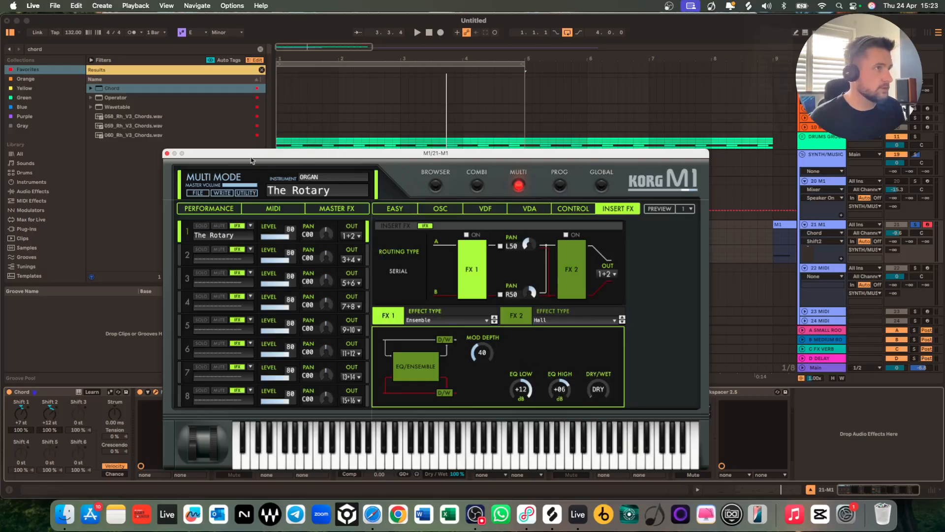
{"action": "left_click", "coordinate": [167, 153]}
{"action": "key", "text": "space"}
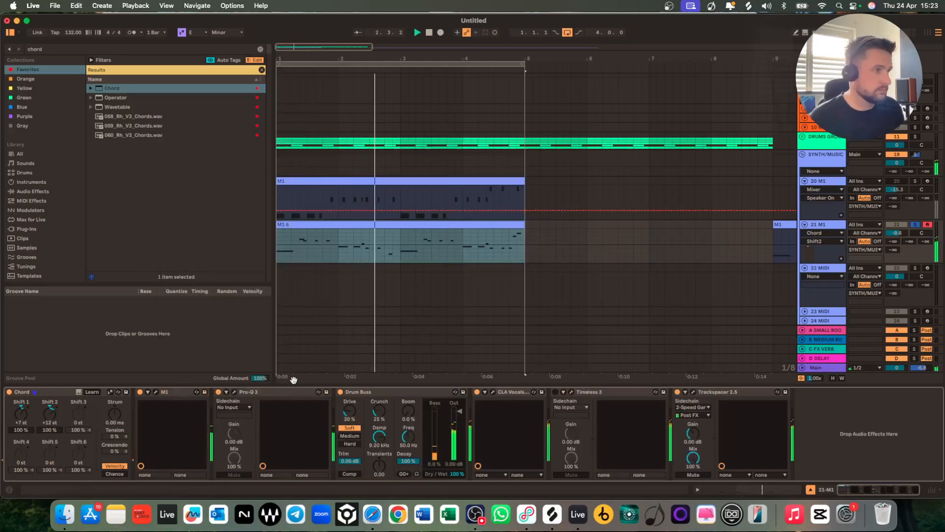
{"action": "left_click", "coordinate": [156, 391]}
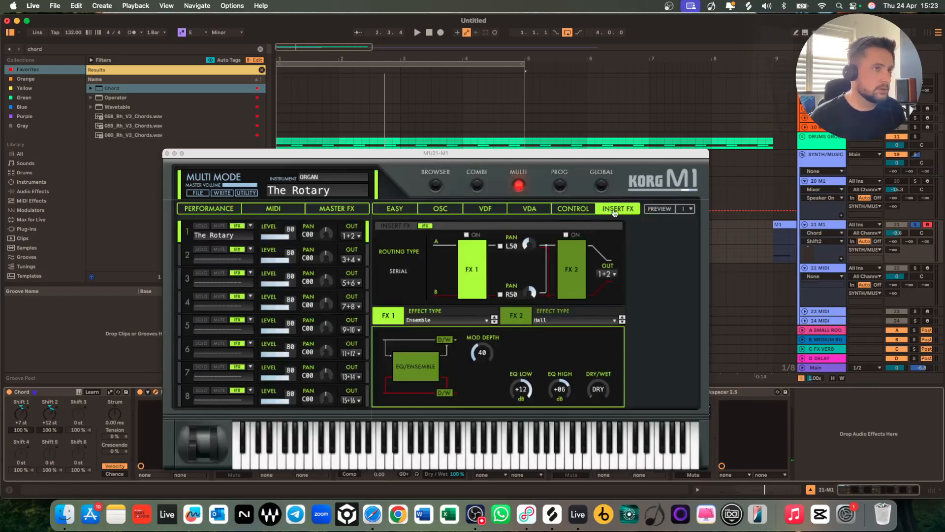
View The Rotary's FX 2 Hall settings, play the loop from bar 4, and lower track 21 M1's volume to about -10.5 dB.
{"action": "left_click", "coordinate": [516, 315]}
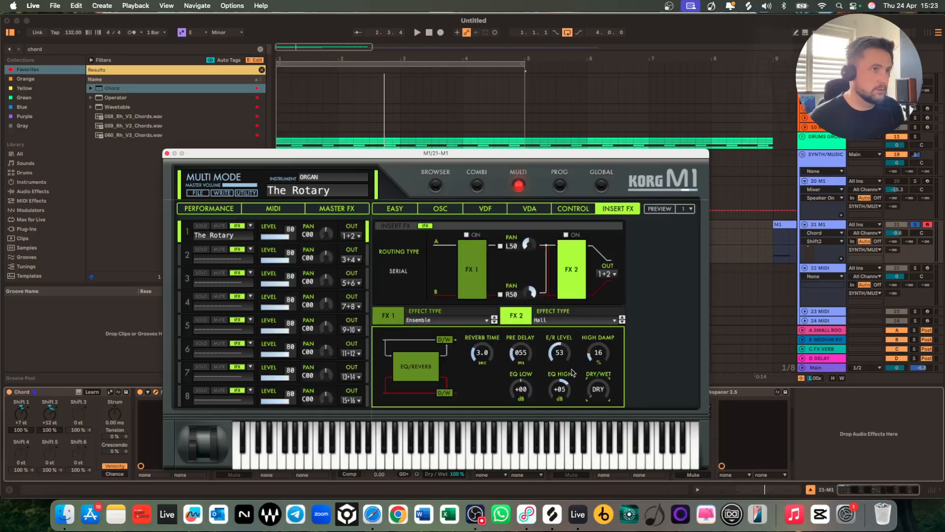
{"action": "left_click", "coordinate": [471, 118]}
{"action": "key", "text": "space"}
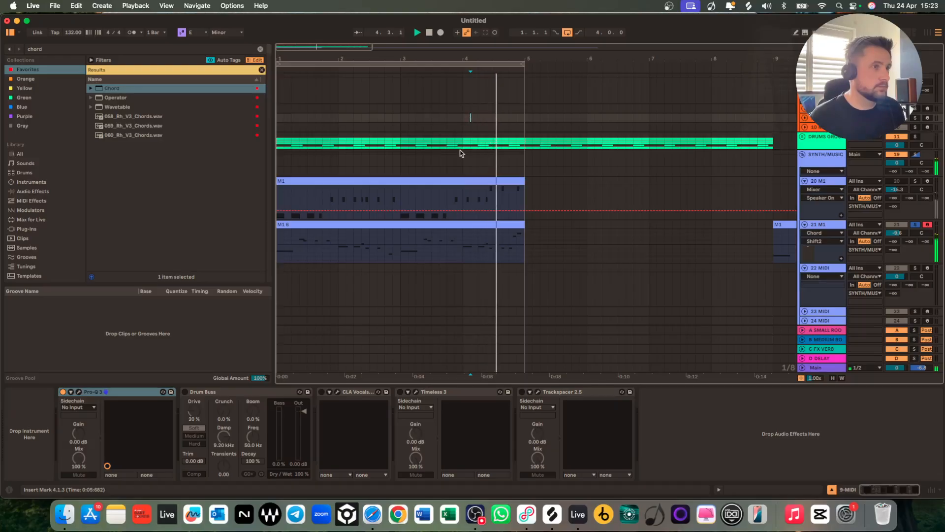
{"action": "left_click", "coordinate": [897, 232]}
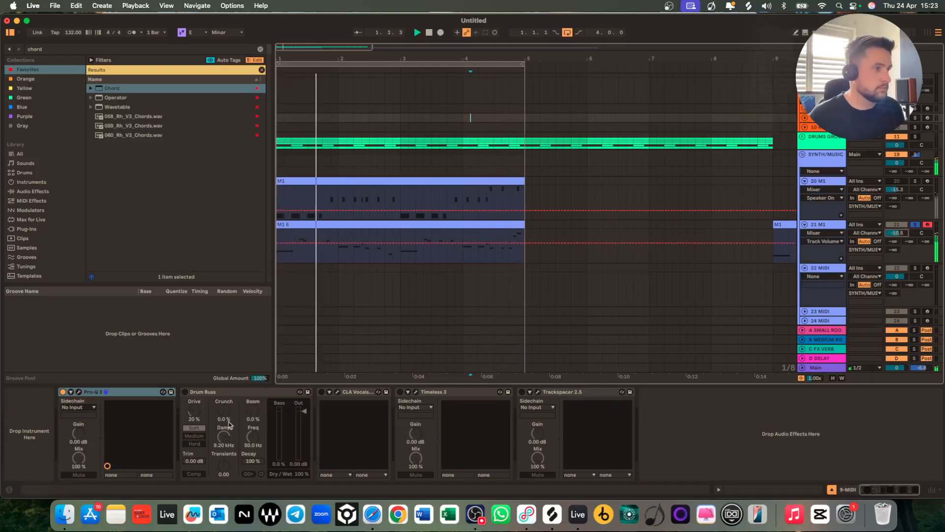
Select track 21 M1 to show its devices and close the M1 instrument window.
{"action": "left_click", "coordinate": [820, 225]}
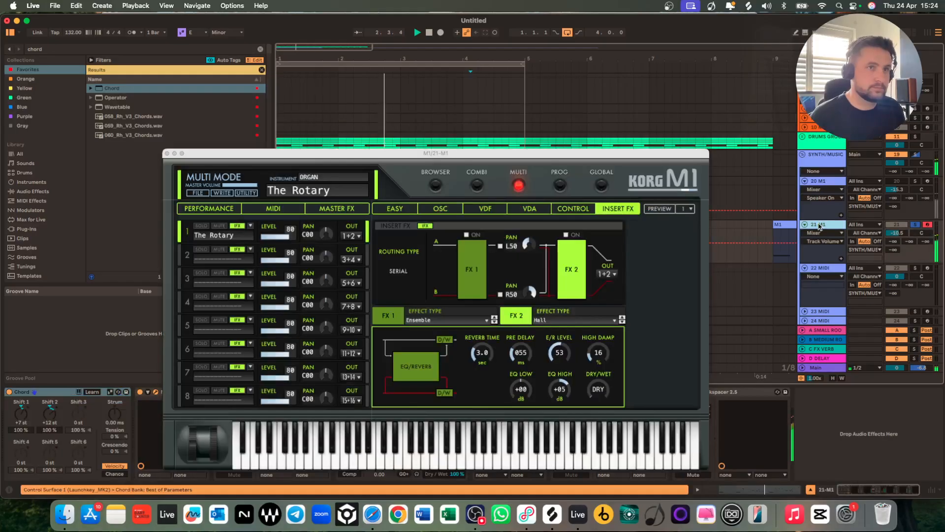
{"action": "left_click", "coordinate": [167, 154]}
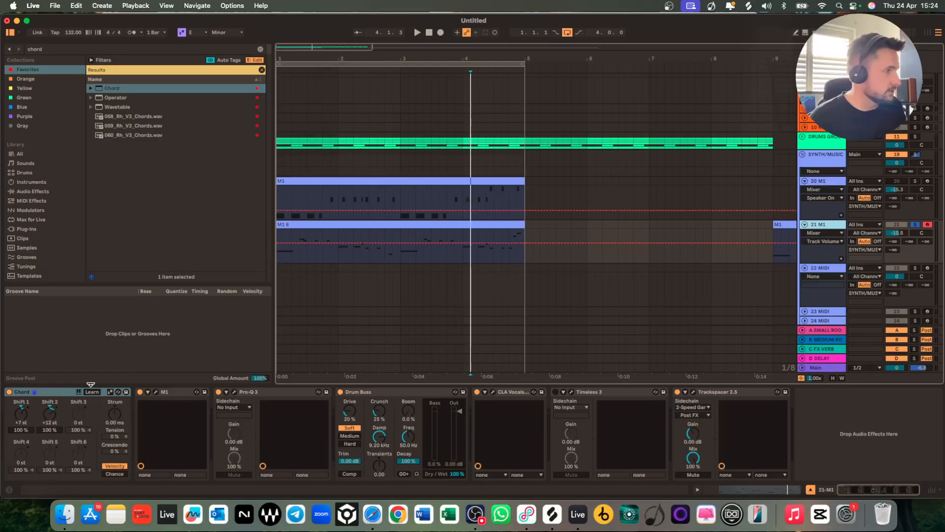
{"action": "scroll", "coordinate": [405, 258], "scroll_direction": "up", "scroll_amount": 5}
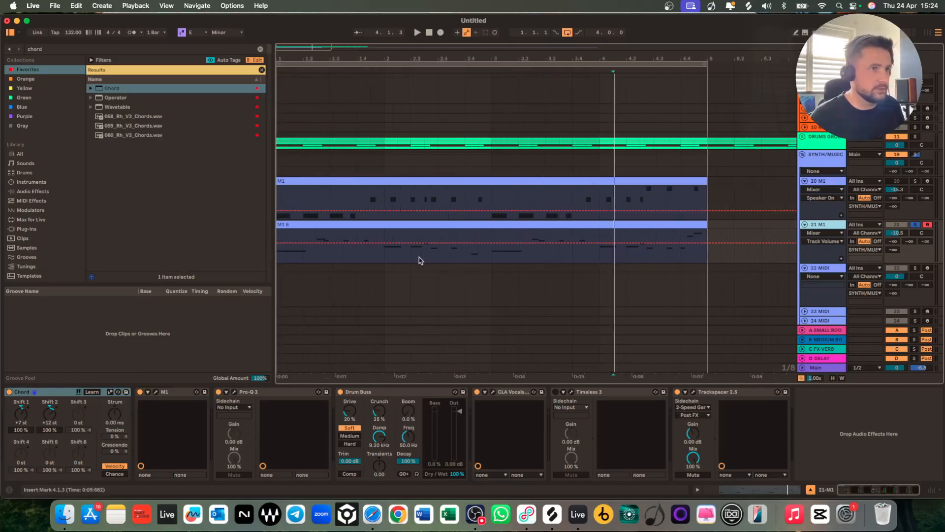
Listen to the loop with track 21's Chord effect switched off, and switch the effect back on.
{"action": "key", "text": "space"}
{"action": "left_click", "coordinate": [9, 392]}
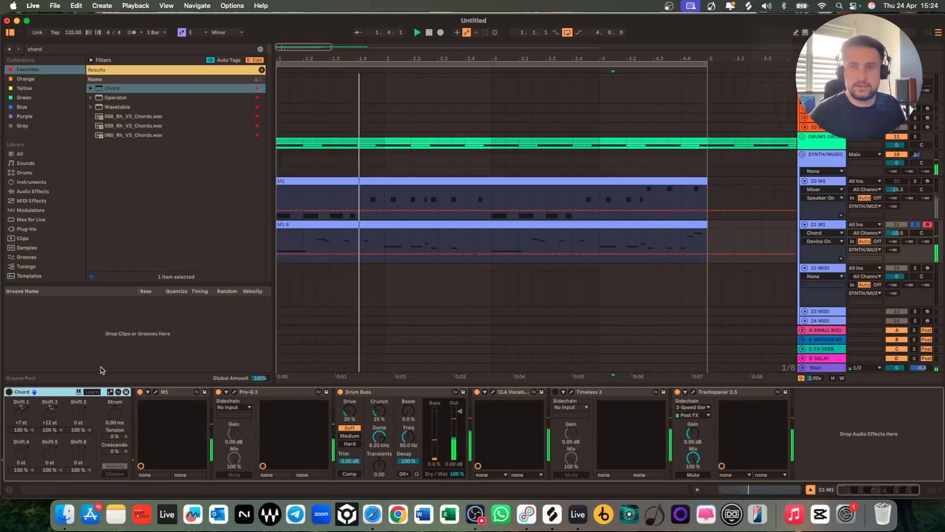
{"action": "left_click", "coordinate": [9, 392]}
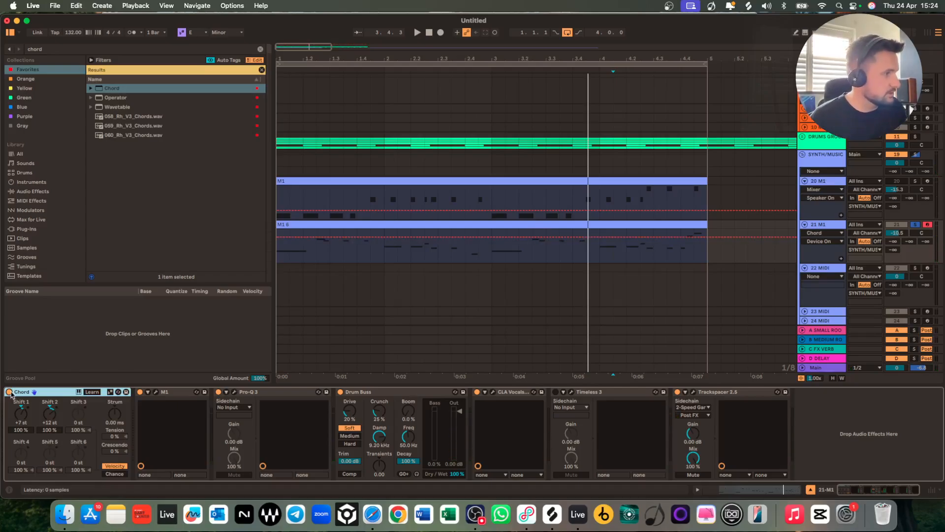
Collapse the Chord device on track 21 M1, mute that track unsoloed, and reactivate and enlarge track 20 M1.
{"action": "double_click", "coordinate": [21, 392]}
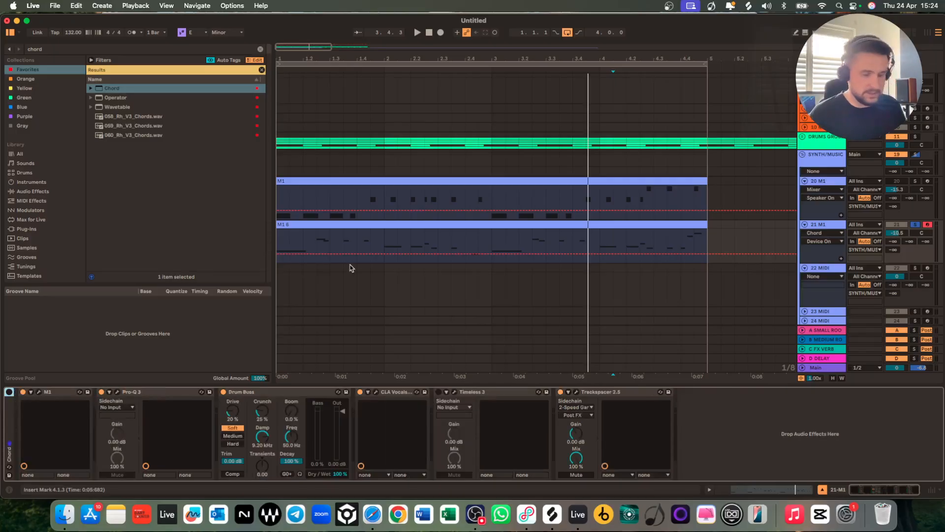
{"action": "left_click", "coordinate": [822, 225]}
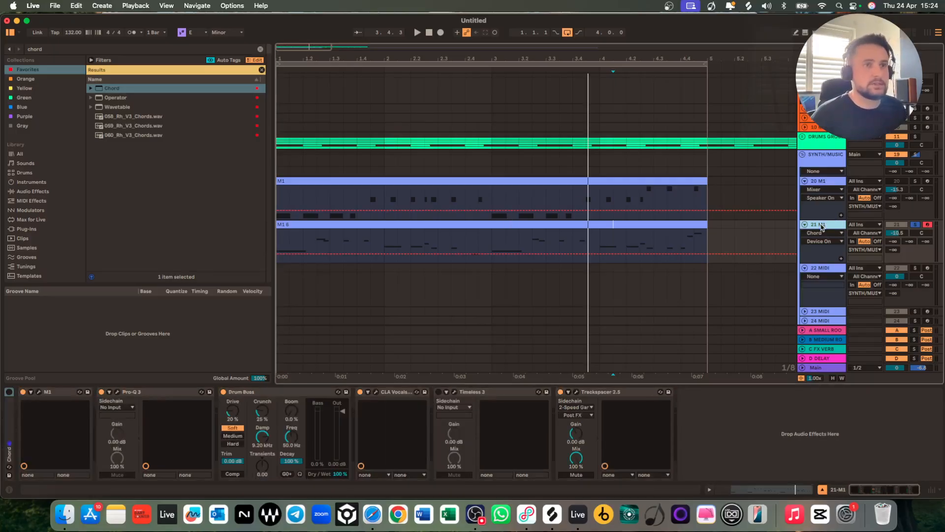
{"action": "left_click", "coordinate": [900, 225]}
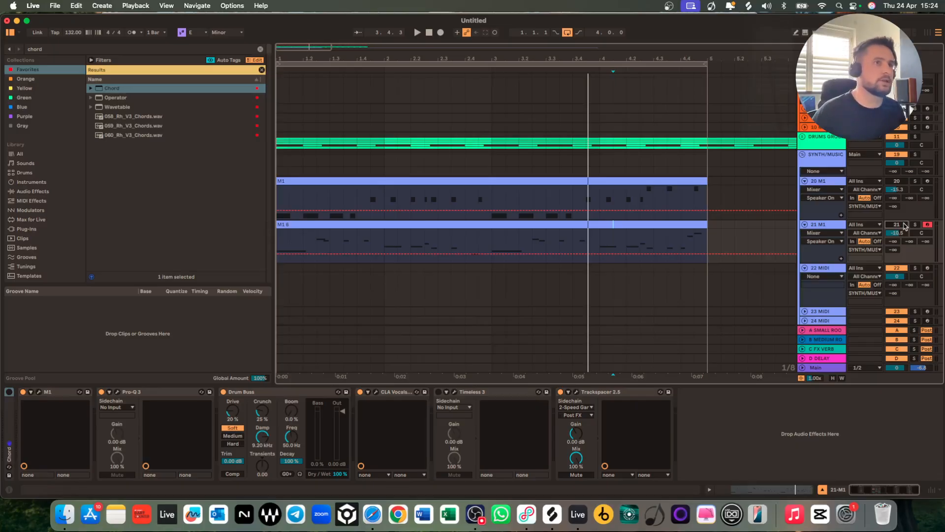
{"action": "left_click", "coordinate": [896, 180]}
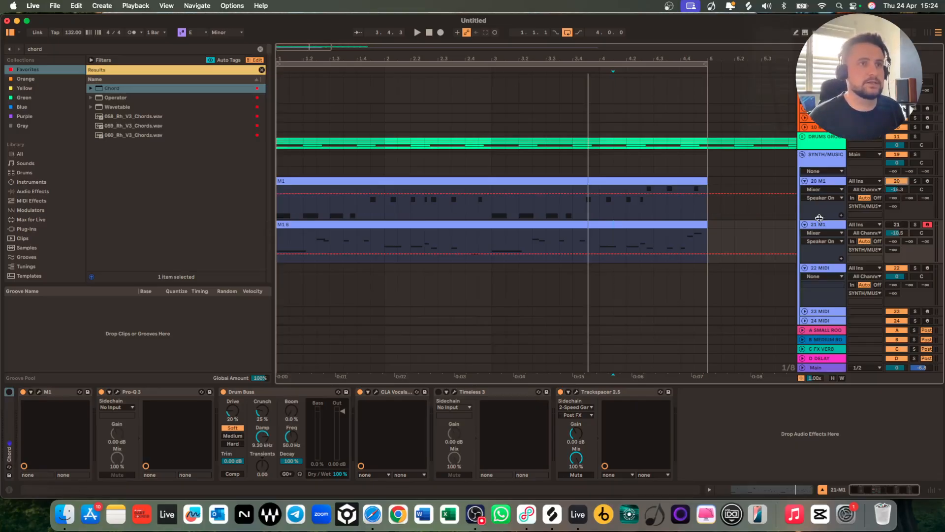
{"action": "left_click_drag", "start_coordinate": [819, 217], "coordinate": [816, 262]}
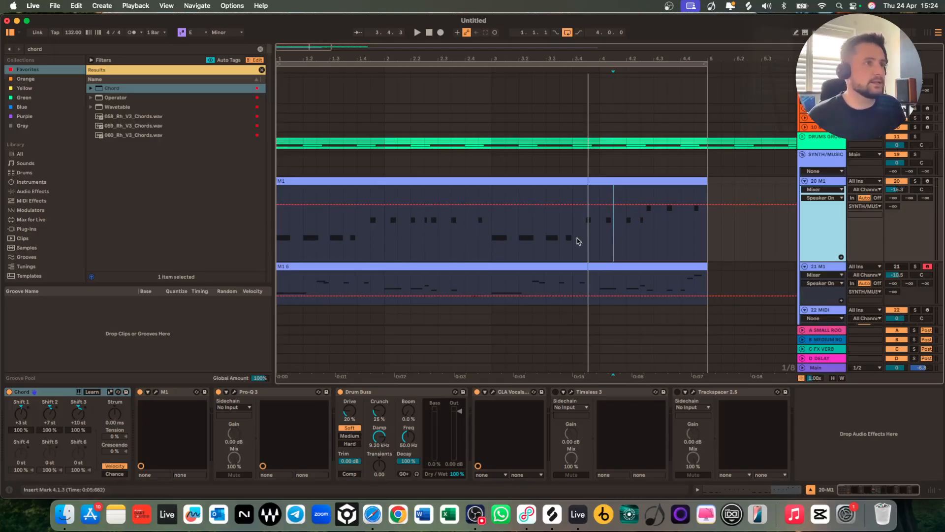
Delete all M1 clip content on track 20 from bar 1 to bar 5, and arm the track to try playing on it.
{"action": "left_click_drag", "start_coordinate": [408, 240], "coordinate": [687, 183]}
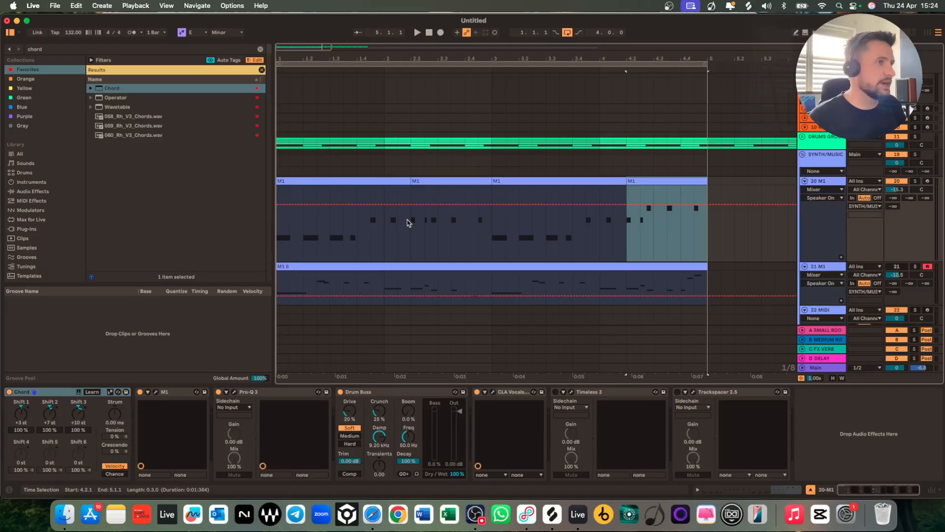
{"action": "left_click_drag", "start_coordinate": [279, 239], "coordinate": [492, 195]}
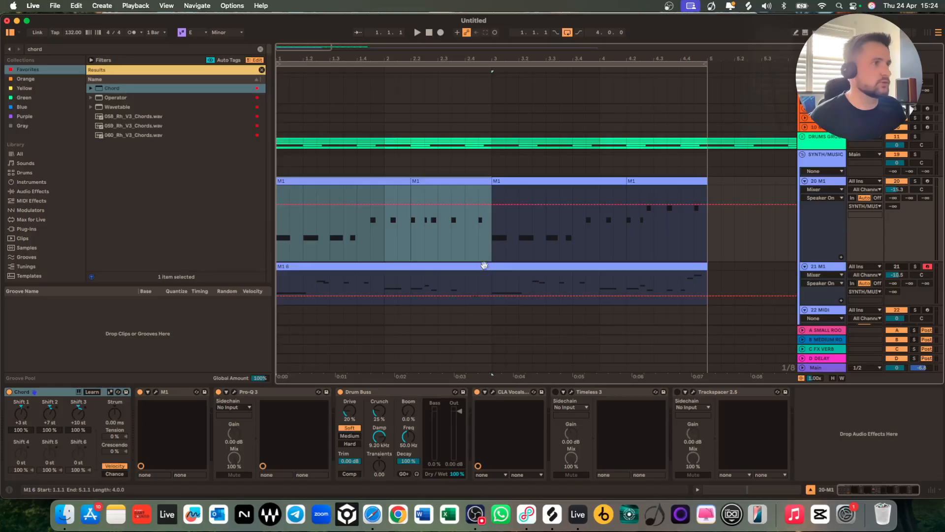
{"action": "left_click", "coordinate": [713, 185], "text": "shift"}
{"action": "key", "text": "Delete"}
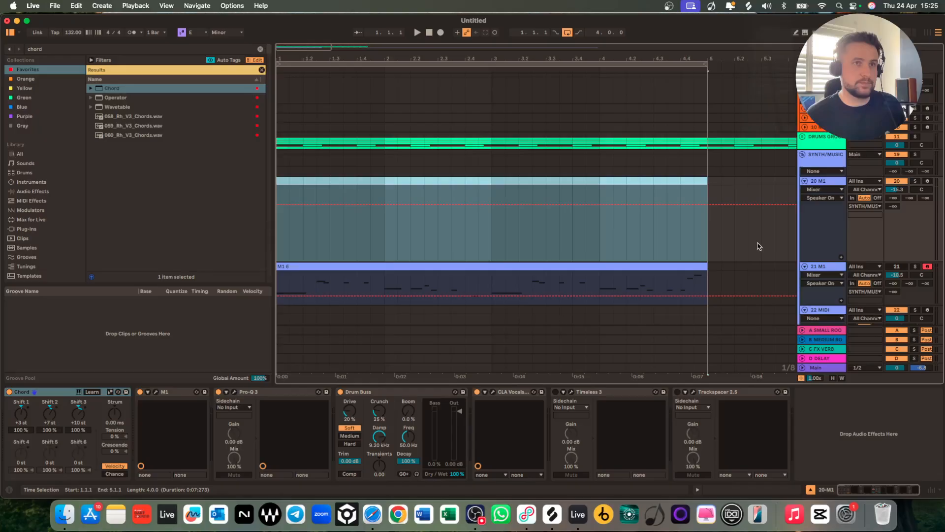
{"action": "left_click", "coordinate": [928, 181]}
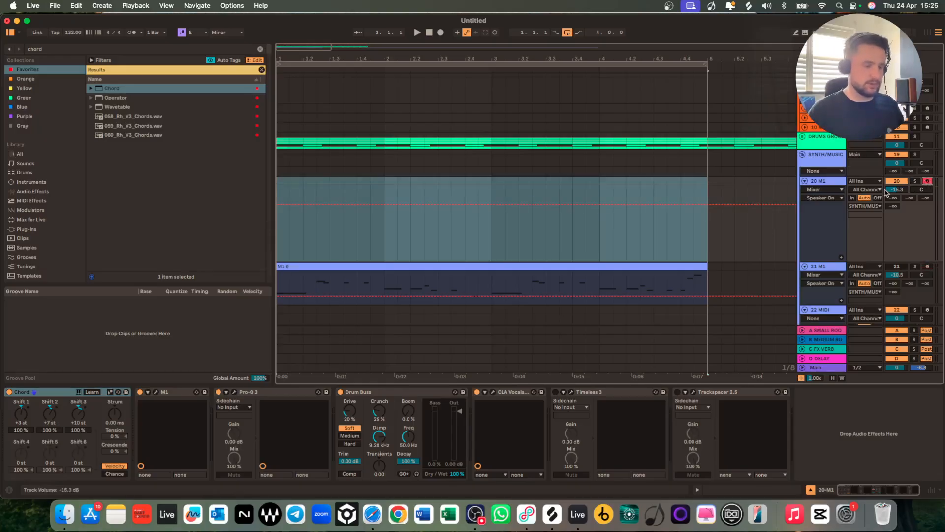
{"action": "key", "text": "space"}
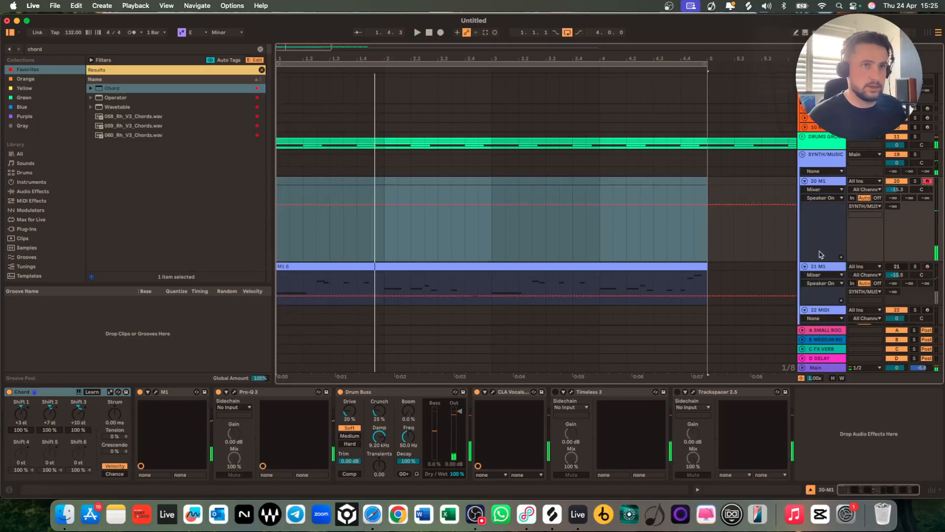
Activate and arm track 21 M1, and delete its existing clip from bar 1 to bar 5.
{"action": "scroll", "coordinate": [837, 249], "scroll_direction": "down", "scroll_amount": 3}
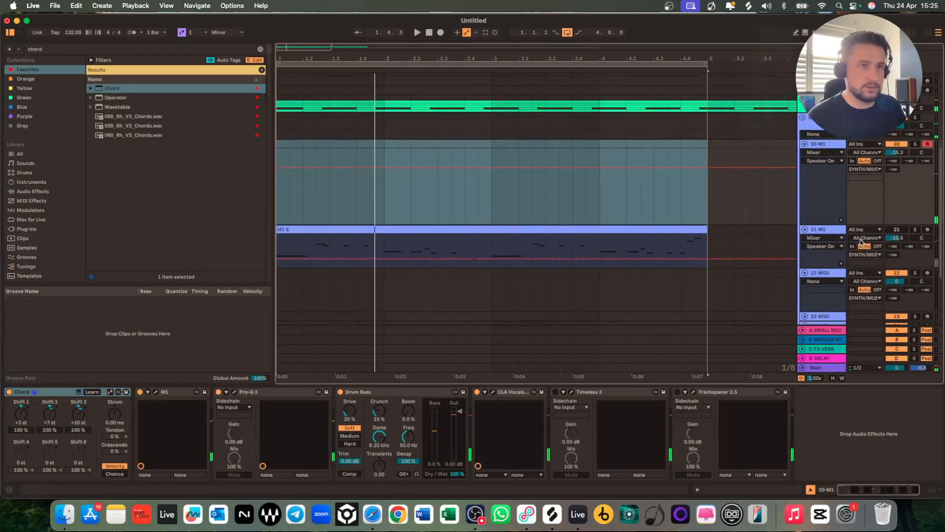
{"action": "left_click", "coordinate": [833, 228]}
{"action": "left_click", "coordinate": [897, 229]}
{"action": "left_click", "coordinate": [927, 229]}
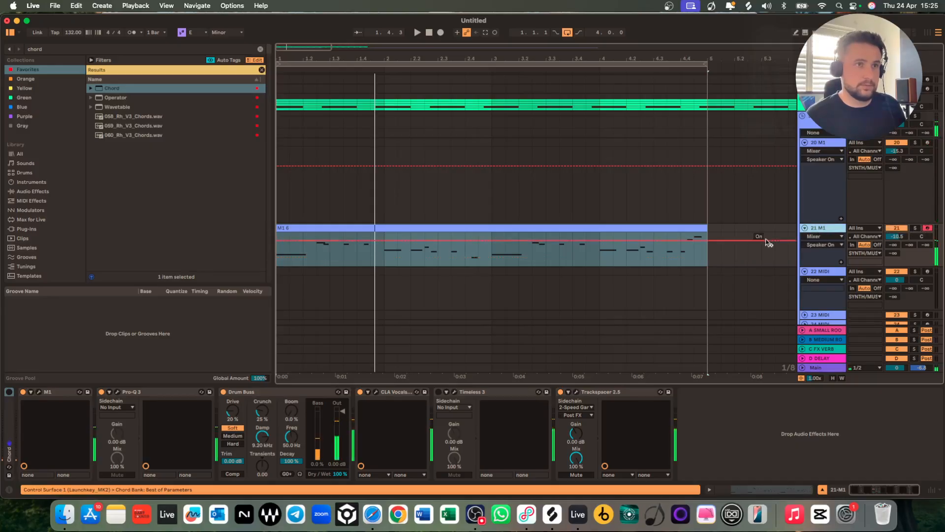
{"action": "left_click_drag", "start_coordinate": [718, 236], "coordinate": [264, 243]}
{"action": "key", "text": "Delete"}
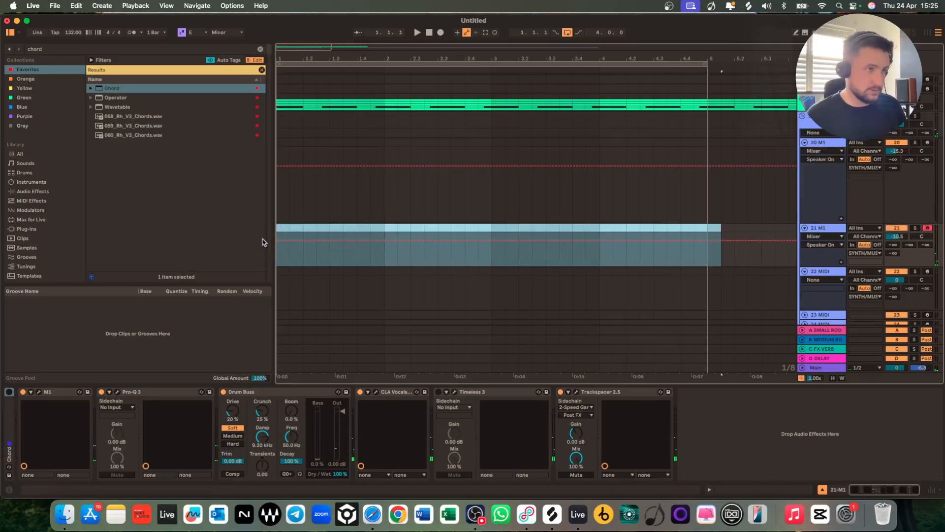
Record a new MIDI part on track 21 M1 from bar 1 to partway through bar 4.
{"action": "key", "text": "space"}
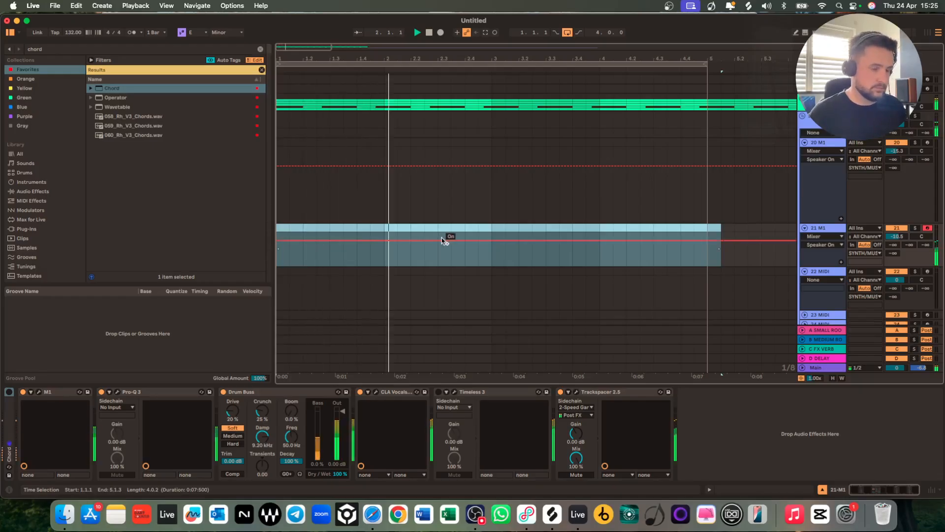
{"action": "key", "text": "F9"}
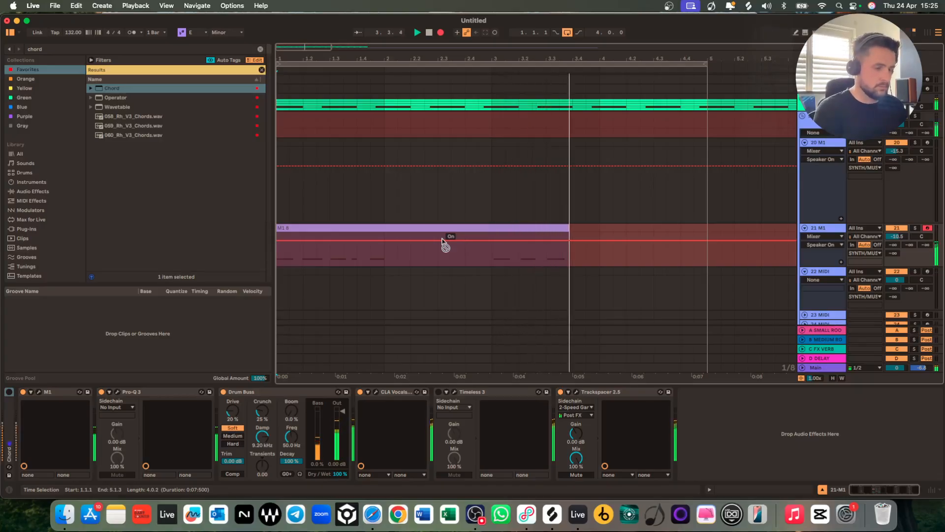
{"action": "key", "text": "space"}
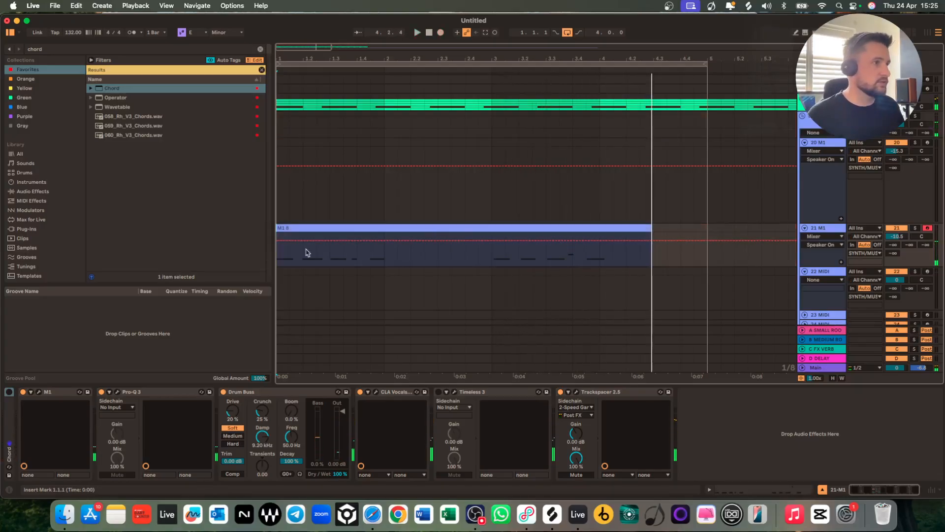
Extend the newly recorded clip on track 21 M1 so it ends at bar 5.
{"action": "left_click_drag", "start_coordinate": [278, 252], "coordinate": [384, 248]}
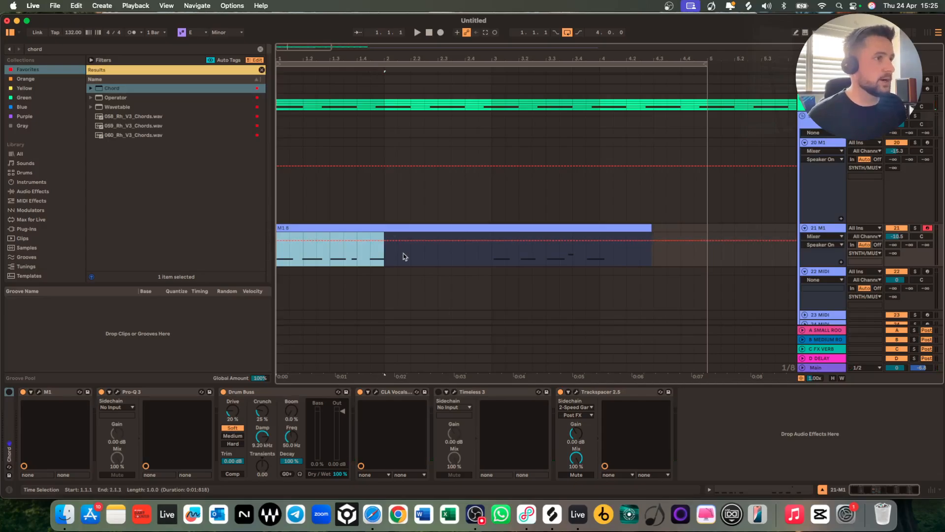
{"action": "left_click_drag", "start_coordinate": [492, 252], "coordinate": [595, 228]}
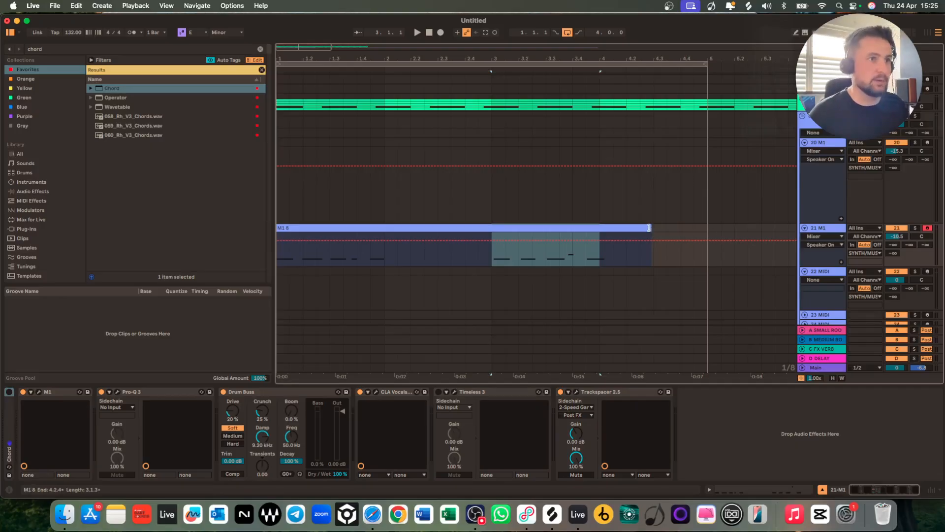
{"action": "left_click_drag", "start_coordinate": [652, 231], "coordinate": [708, 230]}
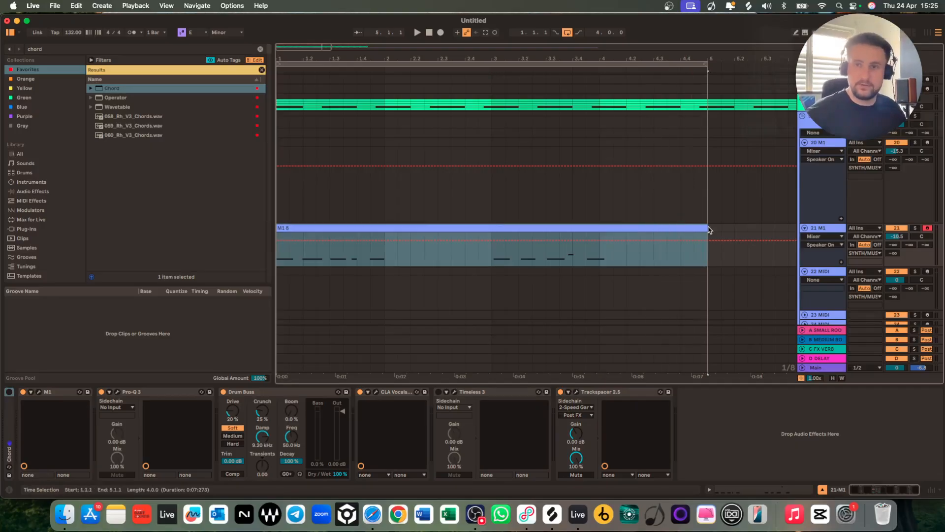
Quantize all the notes in the recorded clip on track 21 M1 and return to the arrangement.
{"action": "double_click", "coordinate": [684, 231]}
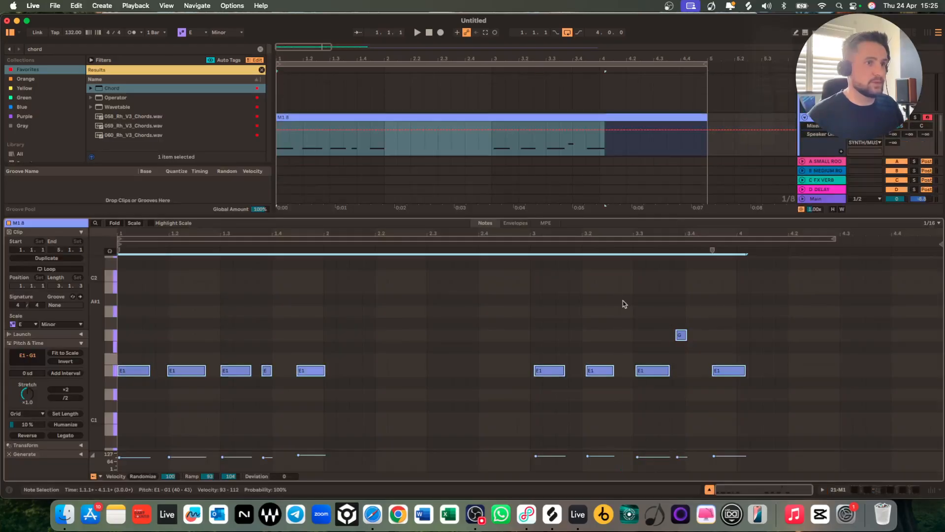
{"action": "key", "text": "super+u"}
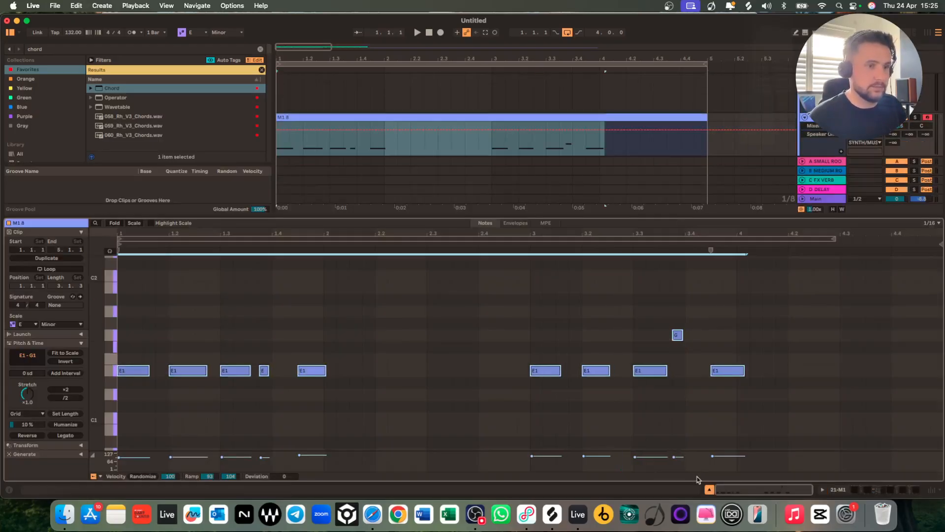
{"action": "key", "text": "super+alt+l"}
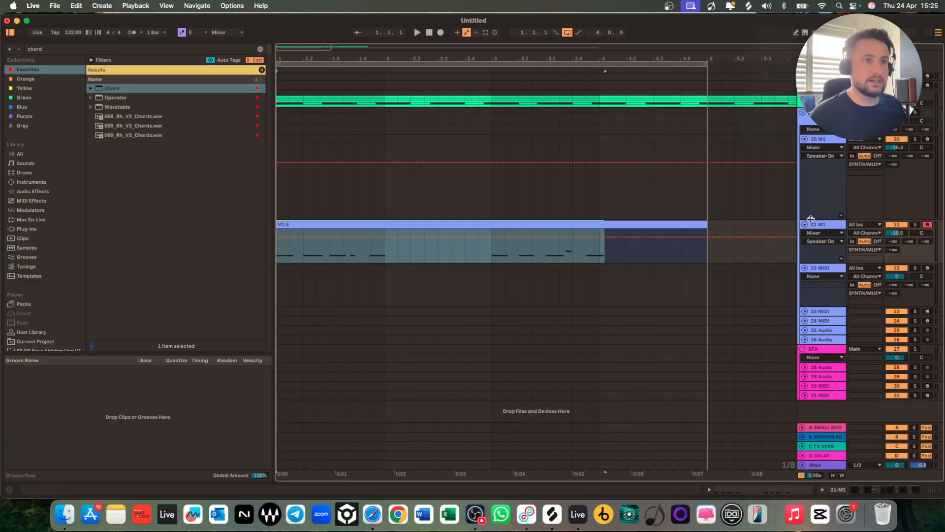
Arm track 22 MIDI for recording and show its device chain.
{"action": "left_click", "coordinate": [818, 268]}
{"action": "left_click", "coordinate": [928, 268]}
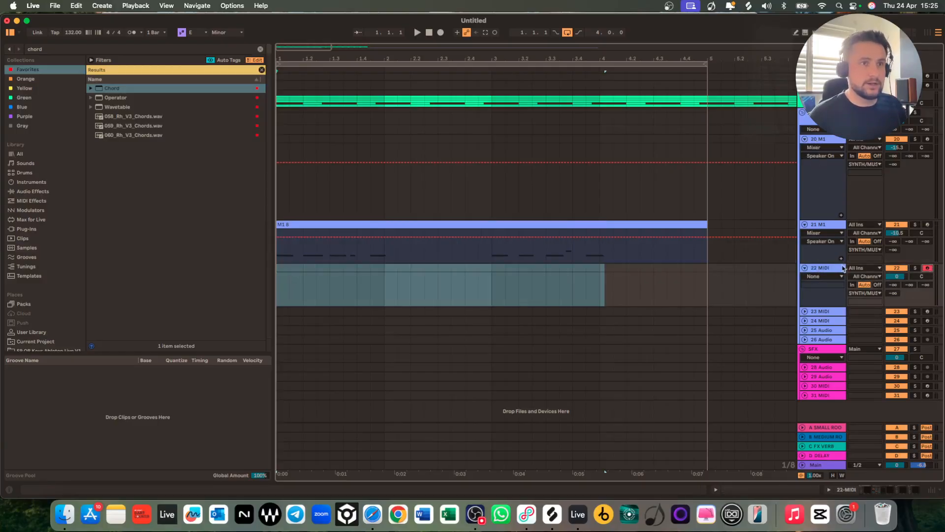
{"action": "double_click", "coordinate": [843, 268]}
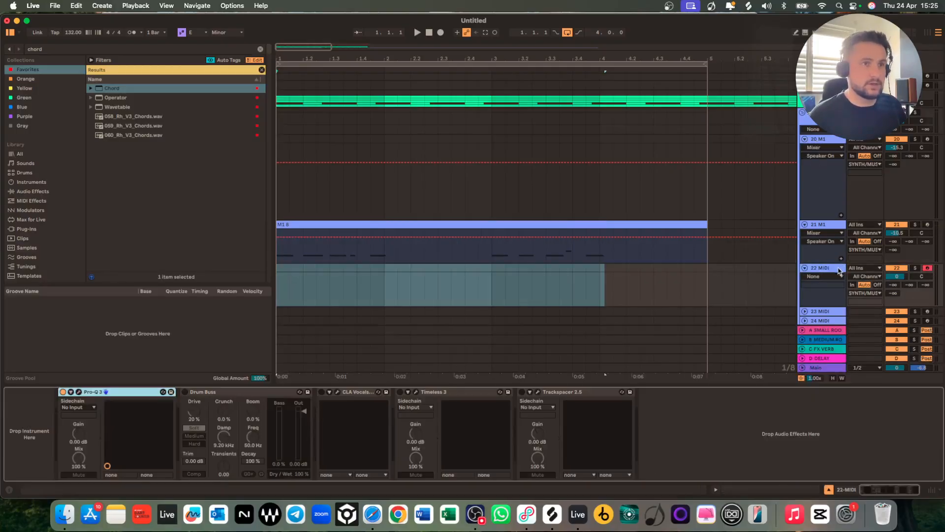
Switch to Splice, search for "reese" samples and limit the results to Your Library.
{"action": "left_click", "coordinate": [552, 514]}
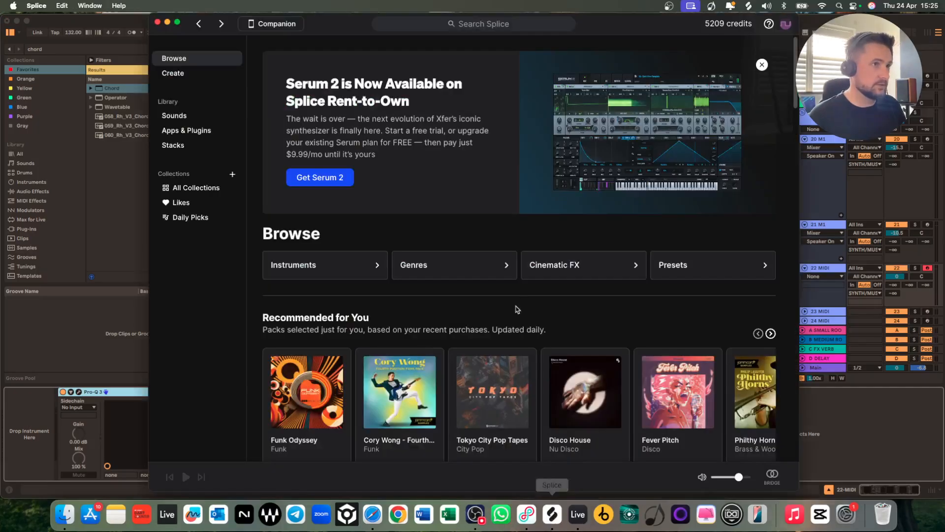
{"action": "left_click", "coordinate": [483, 26]}
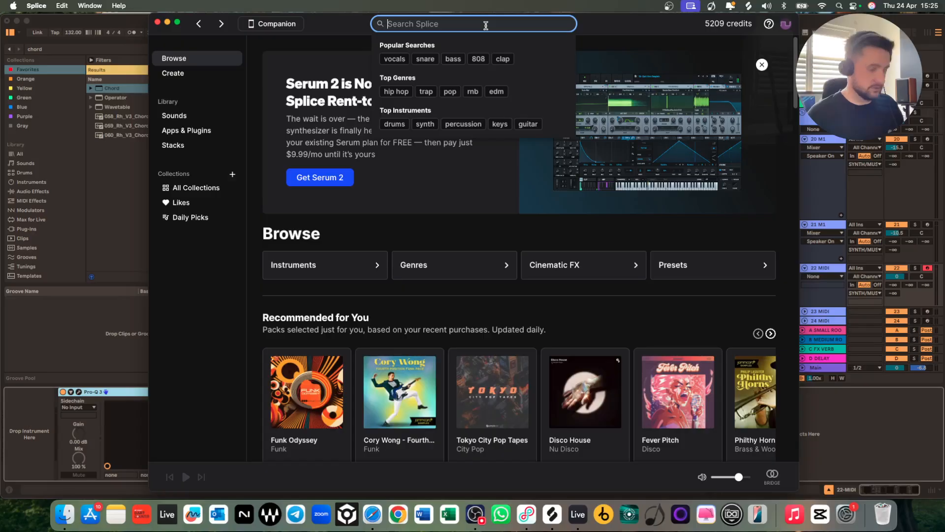
{"action": "type", "text": "re"}
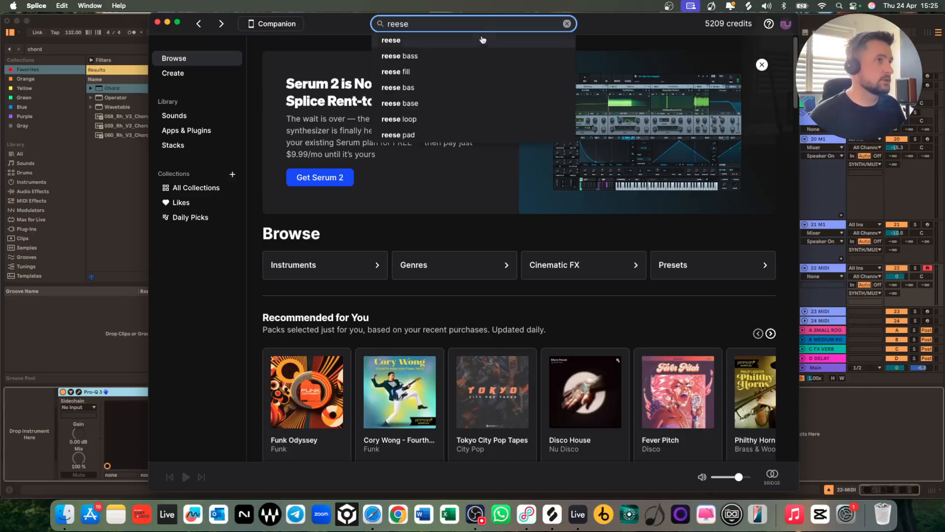
{"action": "type", "text": "ese"}
{"action": "left_click", "coordinate": [426, 42]}
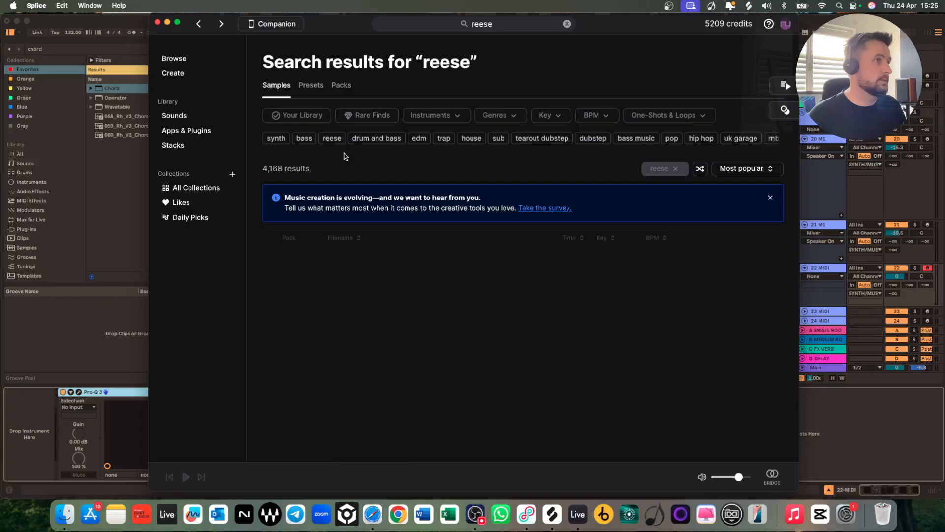
{"action": "left_click", "coordinate": [297, 115]}
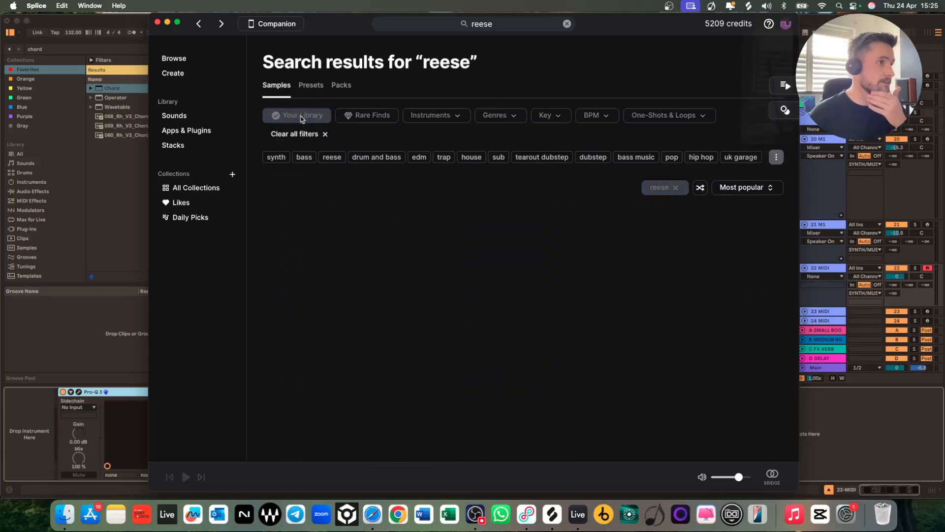
Audition the first four reese samples in the results, from OS_LMN_C_Reese.wav to G_Reeses_04.wav.
{"action": "left_click", "coordinate": [313, 280]}
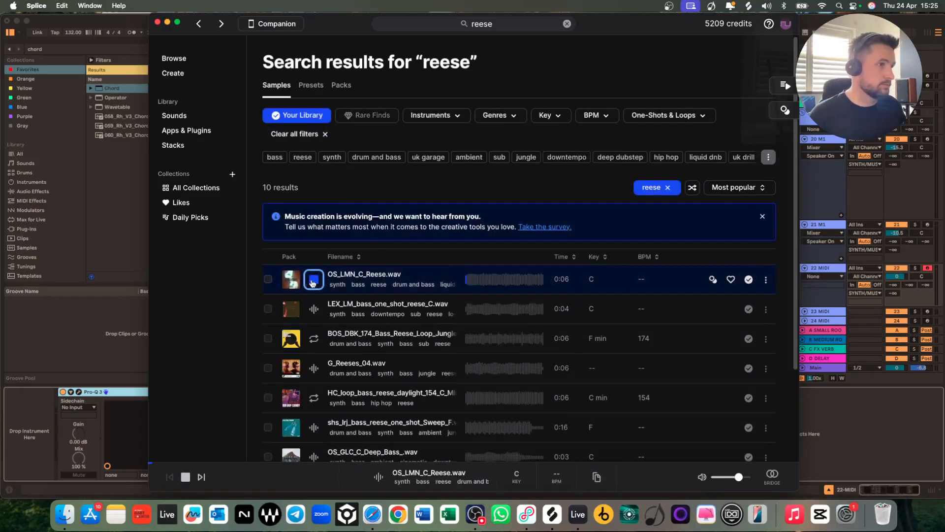
{"action": "left_click", "coordinate": [314, 308]}
{"action": "left_click", "coordinate": [314, 338]}
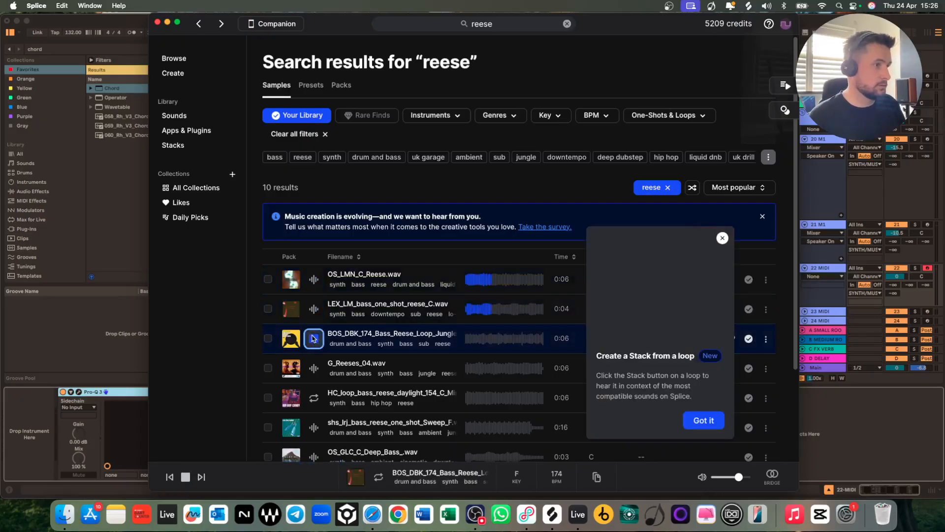
{"action": "key", "text": "Down"}
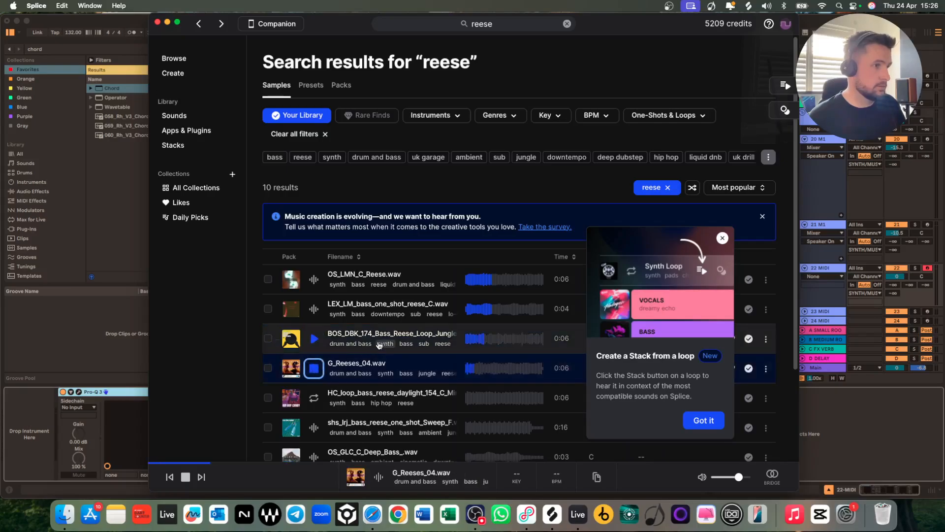
{"action": "left_click", "coordinate": [319, 372]}
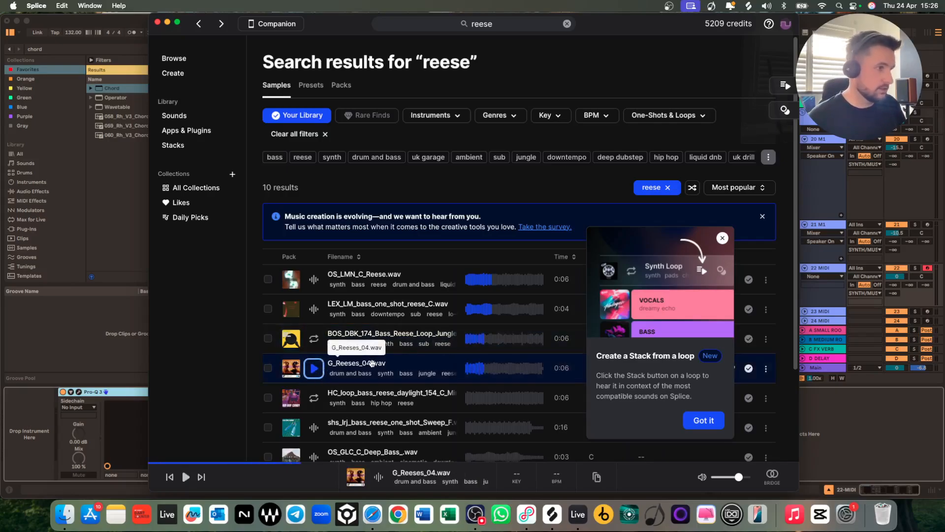
Load G_Reeses_04.wav as the instrument on track 22 in Ableton Live, and set its Trackspacer 2.5 sidechain input to the "2-Speed Gar" track.
{"action": "left_click_drag", "start_coordinate": [372, 363], "coordinate": [29, 433]}
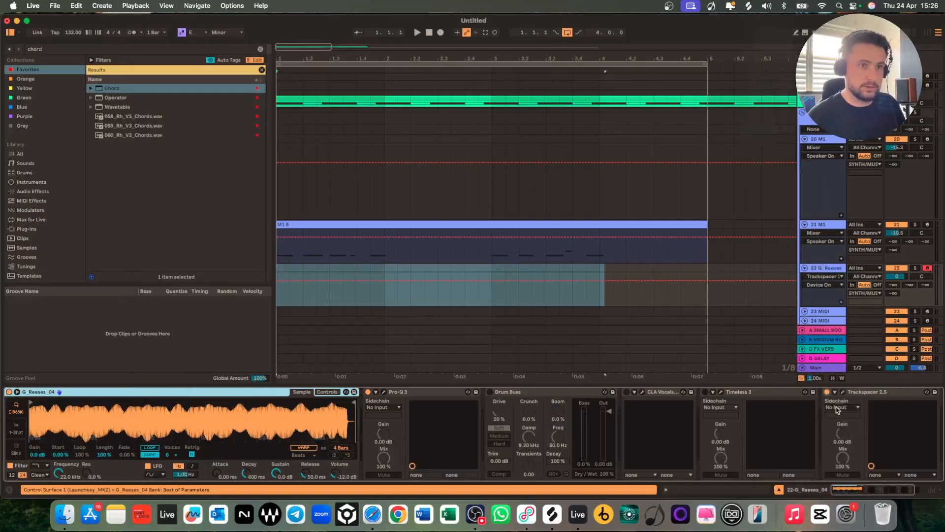
{"action": "left_click", "coordinate": [842, 407]}
{"action": "left_click", "coordinate": [837, 140]}
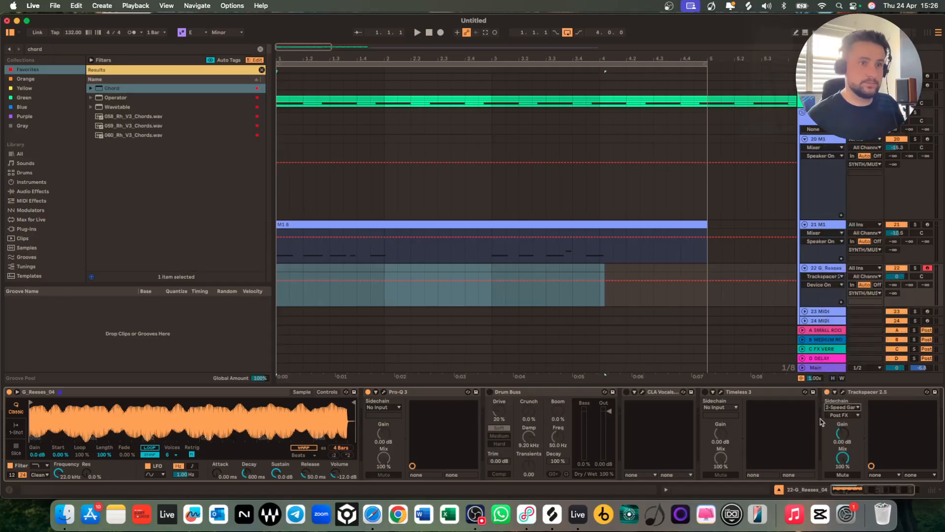
Open Trackspacer 2.5 on track 22, record a reese MIDI part within bars 1 to 4, and close the plug-in window.
{"action": "left_click", "coordinate": [843, 392]}
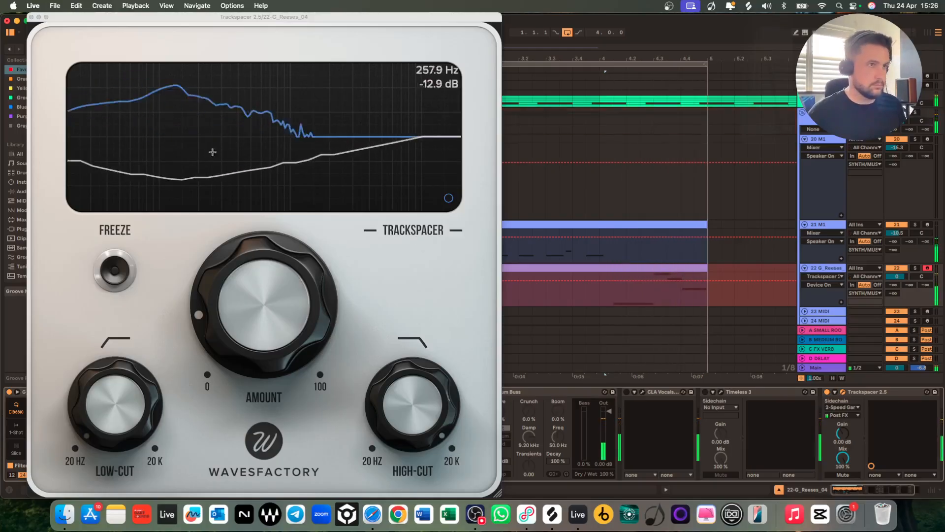
{"action": "key", "text": "space"}
{"action": "left_click", "coordinate": [31, 17]}
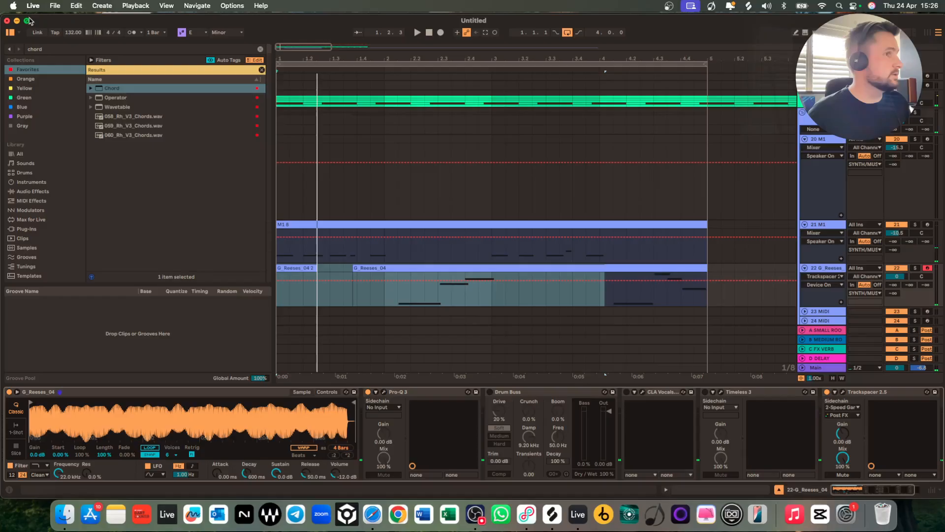
Extend the G_Reeses_04 clip back to the start of bar 1, quantize all its notes and play it back.
{"action": "left_click_drag", "start_coordinate": [354, 268], "coordinate": [224, 268]}
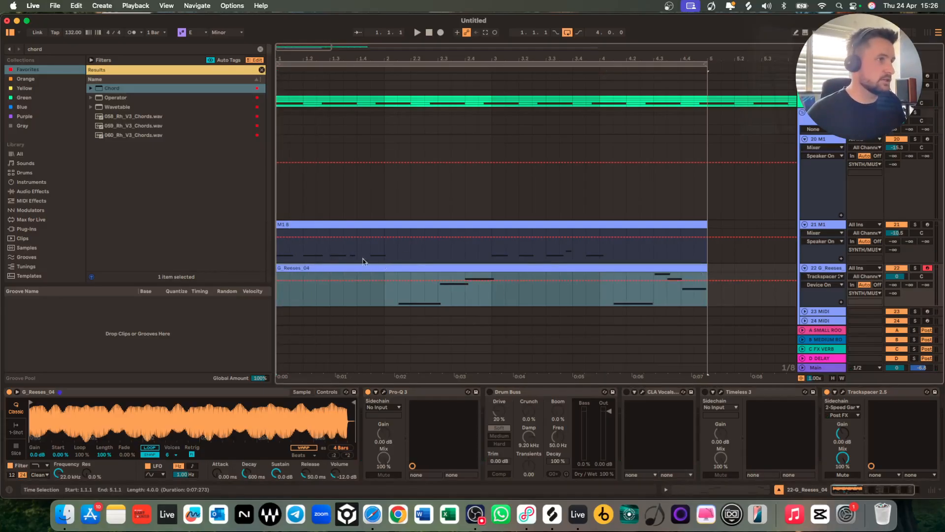
{"action": "double_click", "coordinate": [449, 268]}
{"action": "left_click", "coordinate": [449, 298]}
{"action": "key", "text": "super+a"}
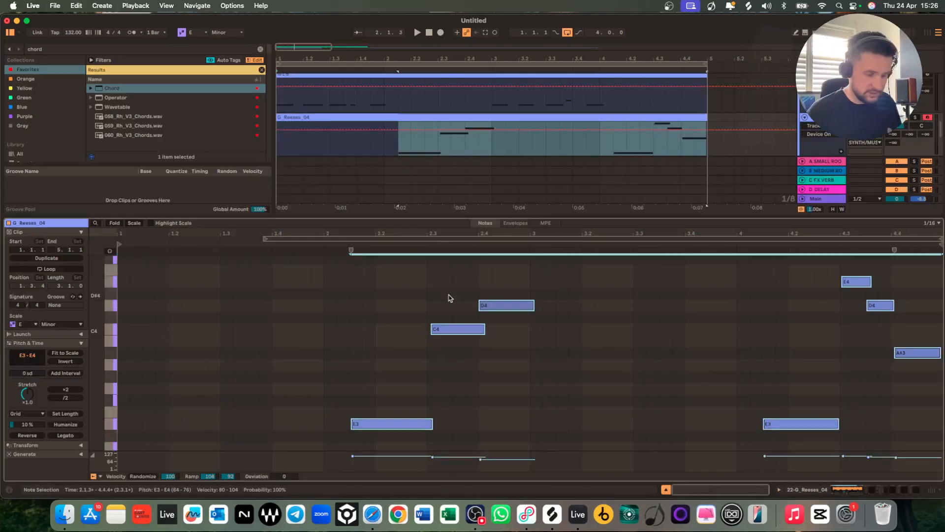
{"action": "key", "text": "super+u"}
{"action": "key", "text": "space"}
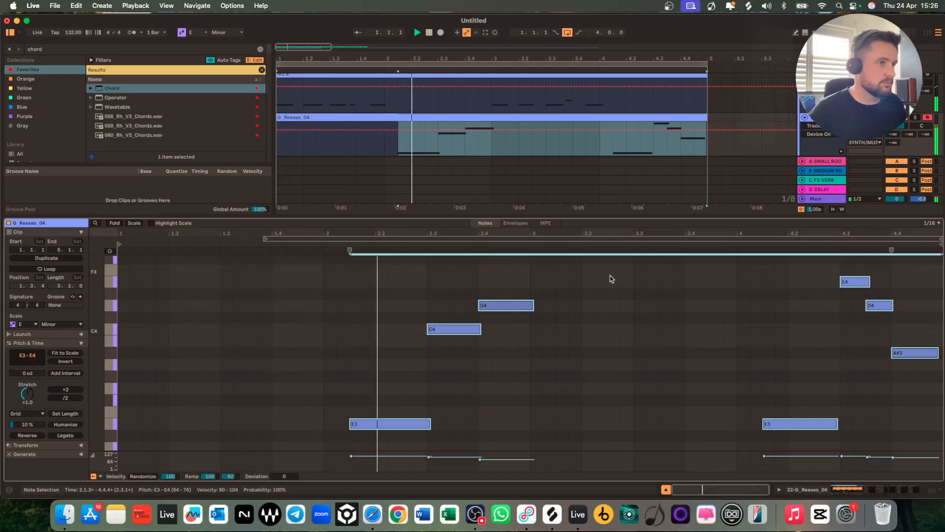
Lower the G_Reeses track volume to about -4.6 dB and listen to the loop in the full arrangement.
{"action": "left_click_drag", "start_coordinate": [900, 126], "coordinate": [900, 132]}
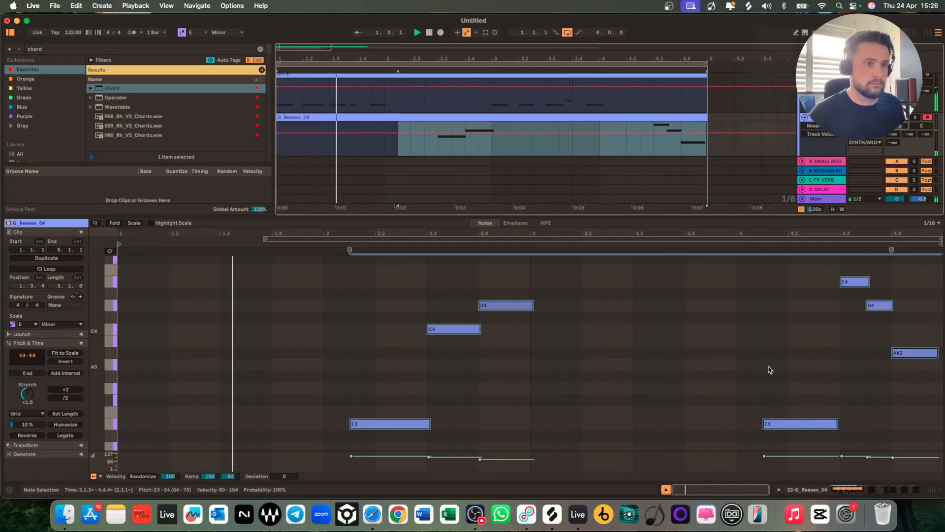
{"action": "left_click", "coordinate": [665, 489]}
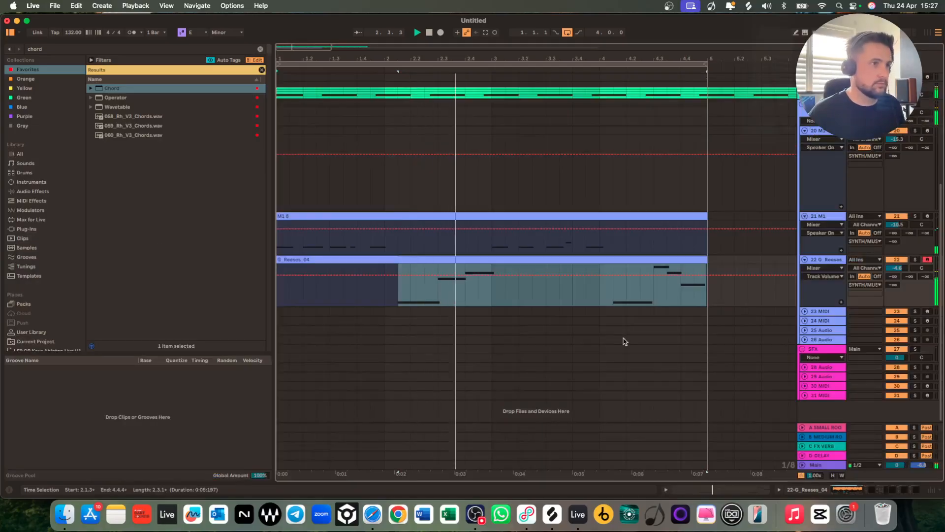
{"action": "left_click", "coordinate": [585, 286]}
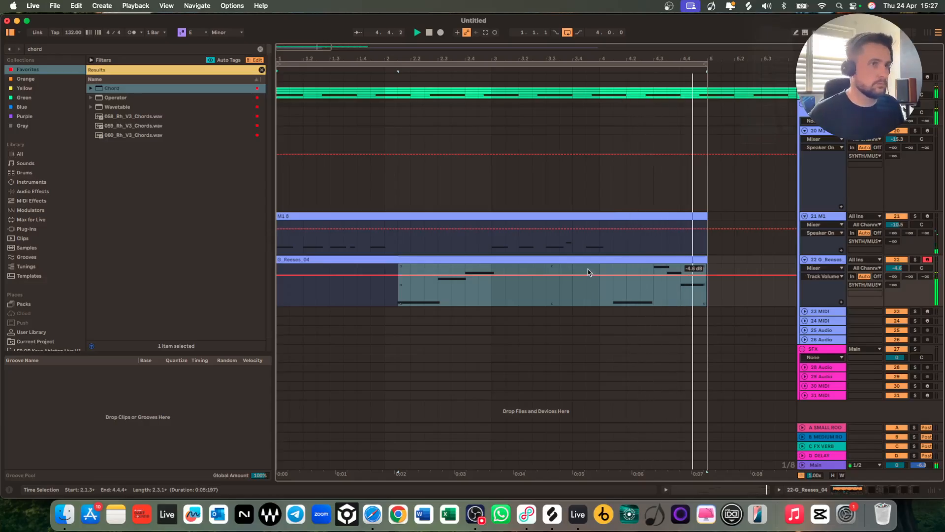
{"action": "key", "text": "space"}
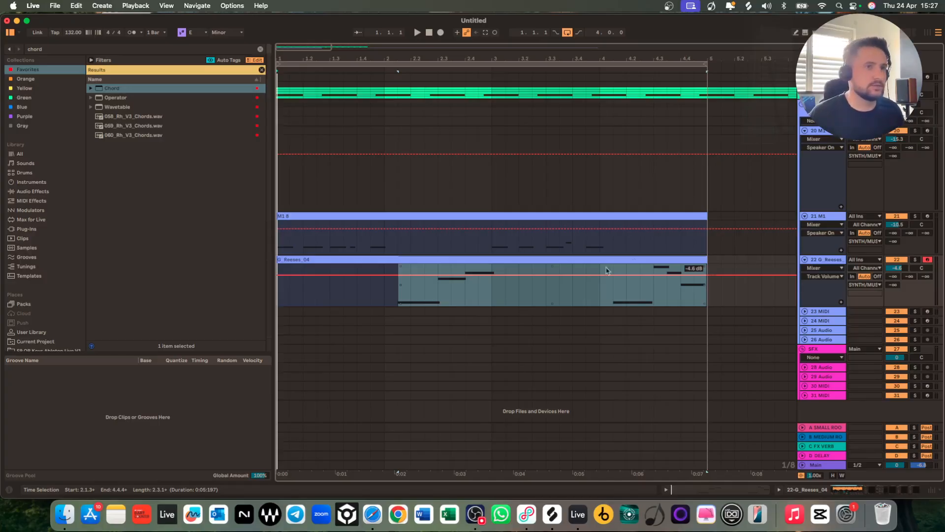
Delete the M1 and G_Reeses_04 clips in bars 1 to 4 on tracks 21 and 22, and fold tracks 20 to 22.
{"action": "left_click_drag", "start_coordinate": [711, 259], "coordinate": [234, 197]}
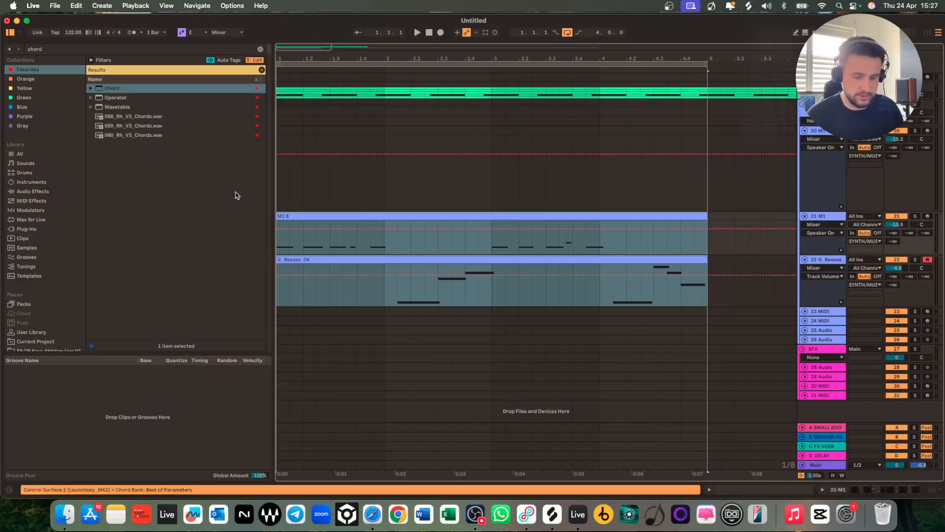
{"action": "key", "text": "Delete"}
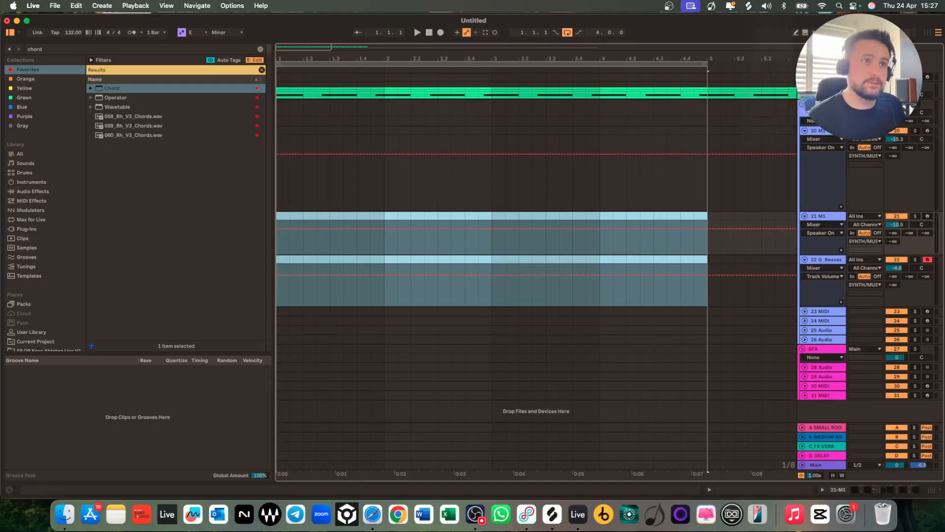
{"action": "left_click", "coordinate": [805, 131]}
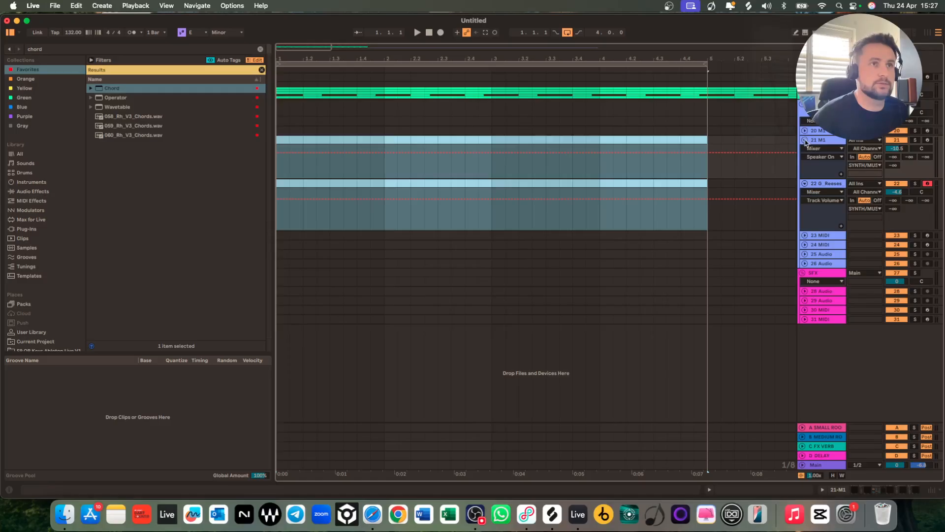
{"action": "left_click", "coordinate": [805, 141]}
{"action": "left_click", "coordinate": [805, 184]}
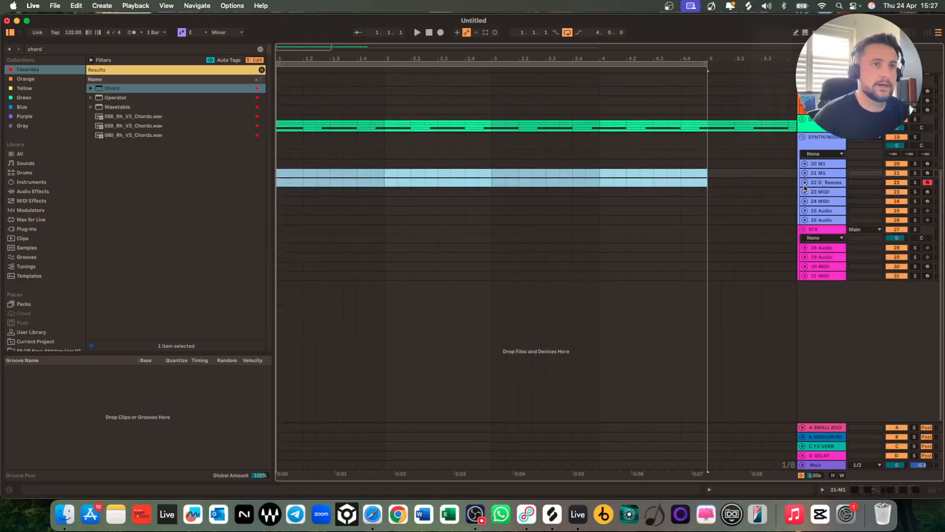
Unfold track 23 MIDI, show its device chain and arm it for recording.
{"action": "double_click", "coordinate": [832, 193]}
{"action": "left_click", "coordinate": [929, 192]}
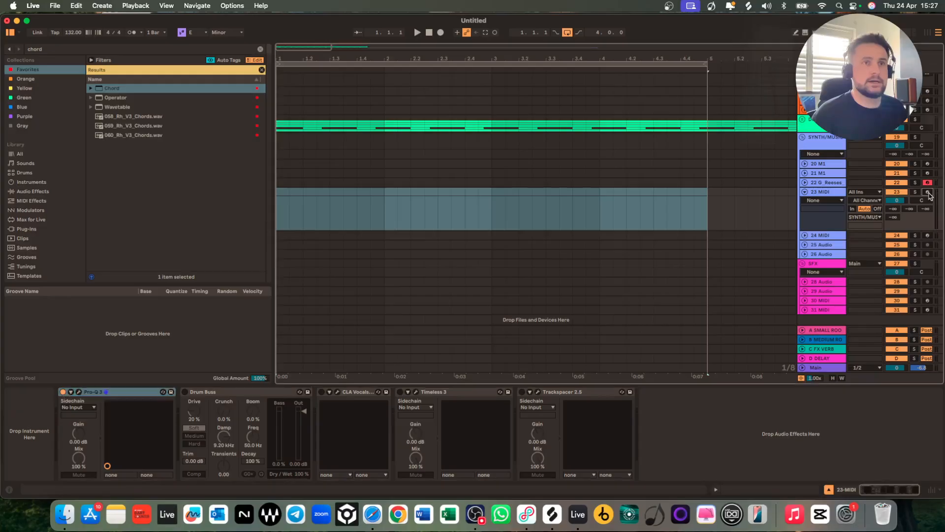
{"action": "left_click", "coordinate": [929, 192]}
Search the browser for "tri" and load TRITON Extreme as the instrument on track 23.
{"action": "key", "text": "super+f"}
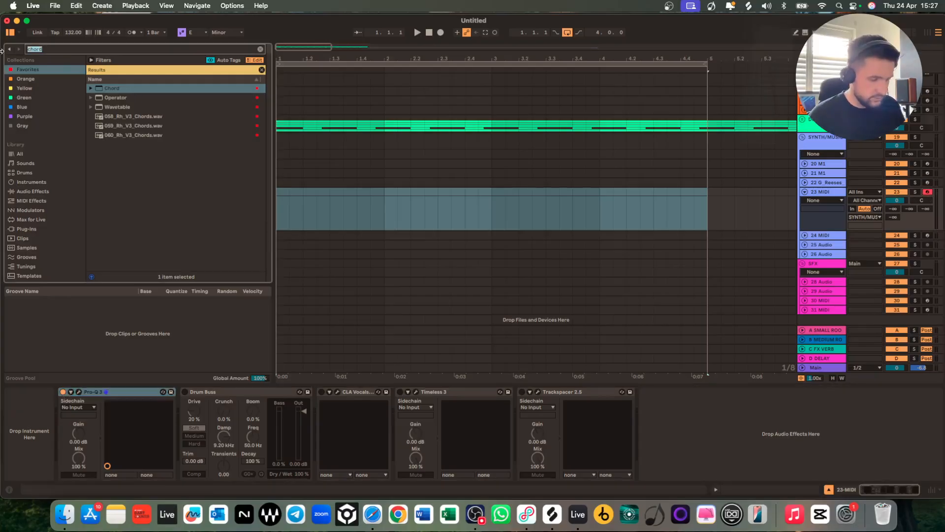
{"action": "type", "text": "tri"}
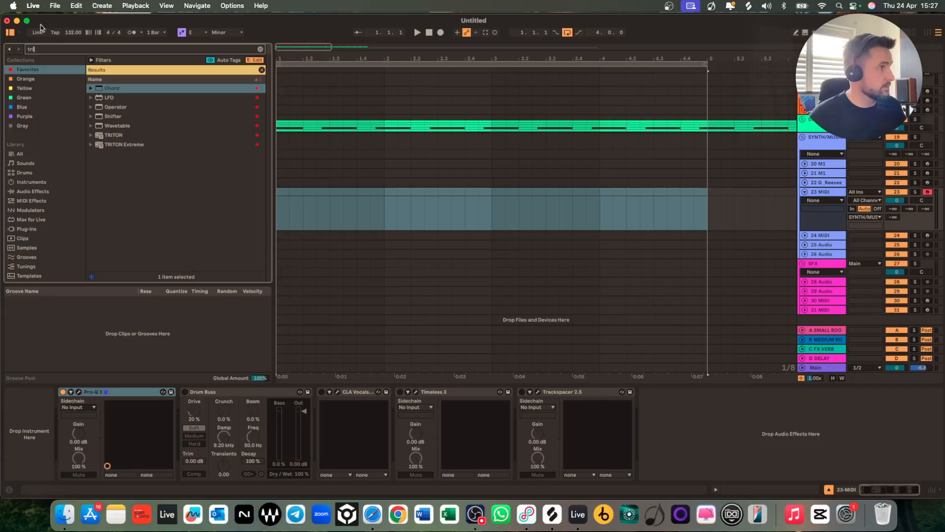
{"action": "left_click_drag", "start_coordinate": [112, 142], "coordinate": [37, 401]}
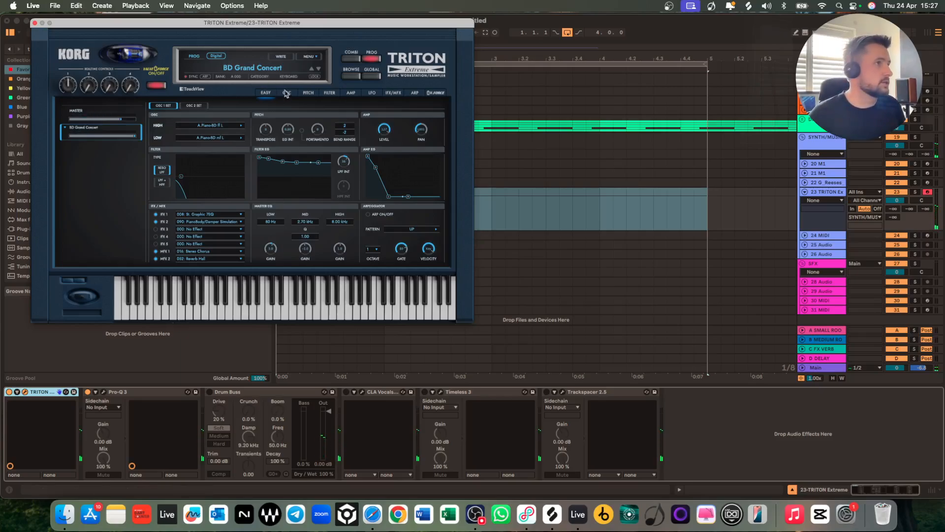
Open TRITON Extreme's program browser, search for "piano" and list the matching programs in the Factory bank.
{"action": "left_click", "coordinate": [254, 70]}
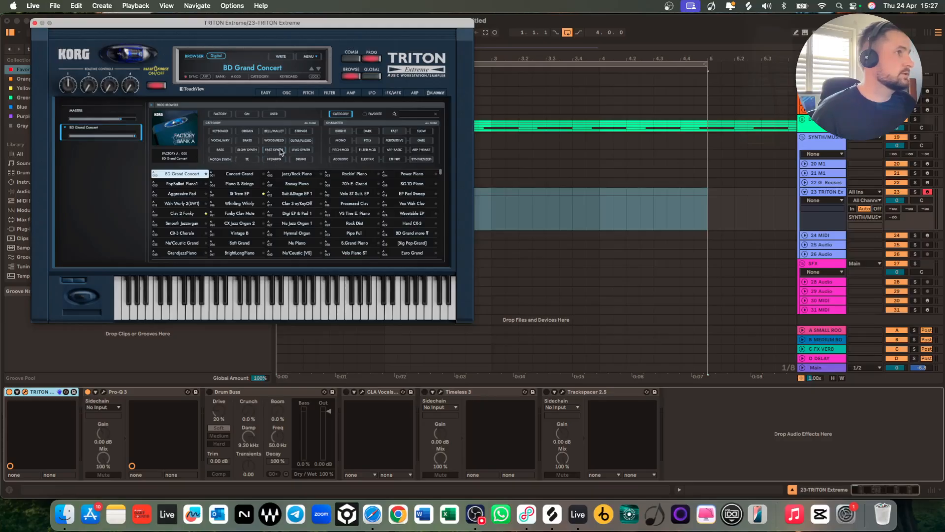
{"action": "left_click", "coordinate": [248, 141]}
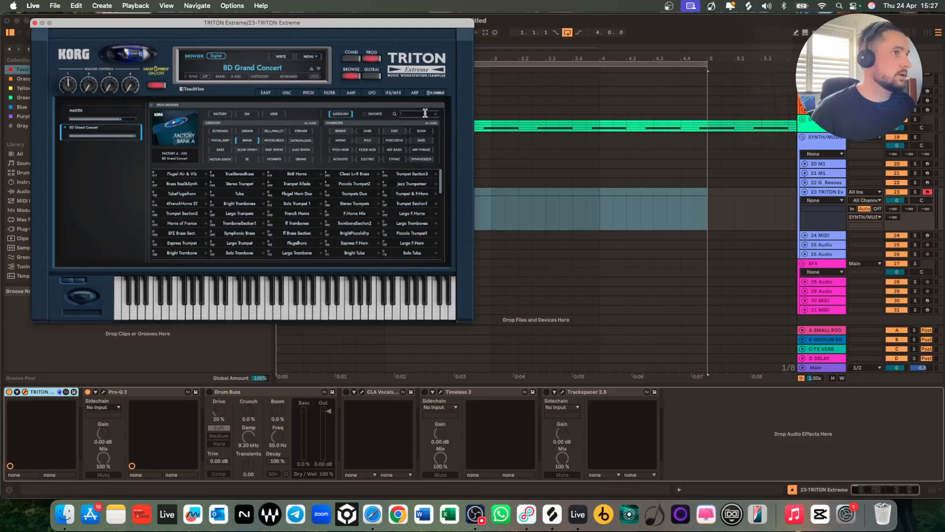
{"action": "type", "text": "pian"}
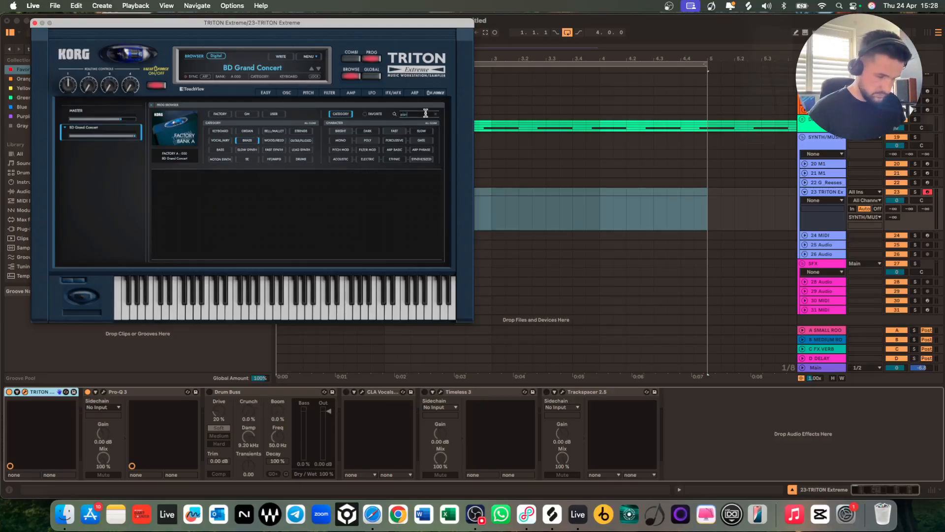
{"action": "type", "text": "o"}
{"action": "left_click", "coordinate": [221, 115]}
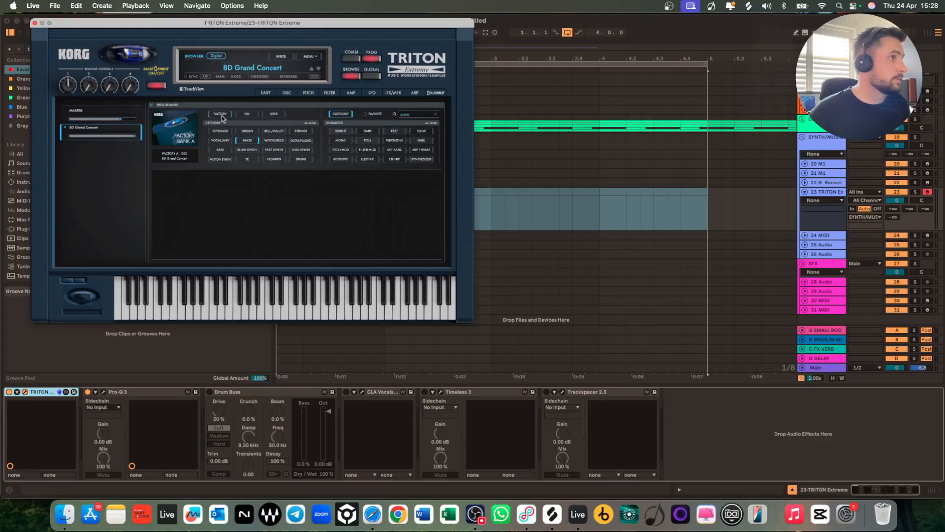
{"action": "left_click", "coordinate": [266, 93]}
{"action": "left_click", "coordinate": [256, 70]}
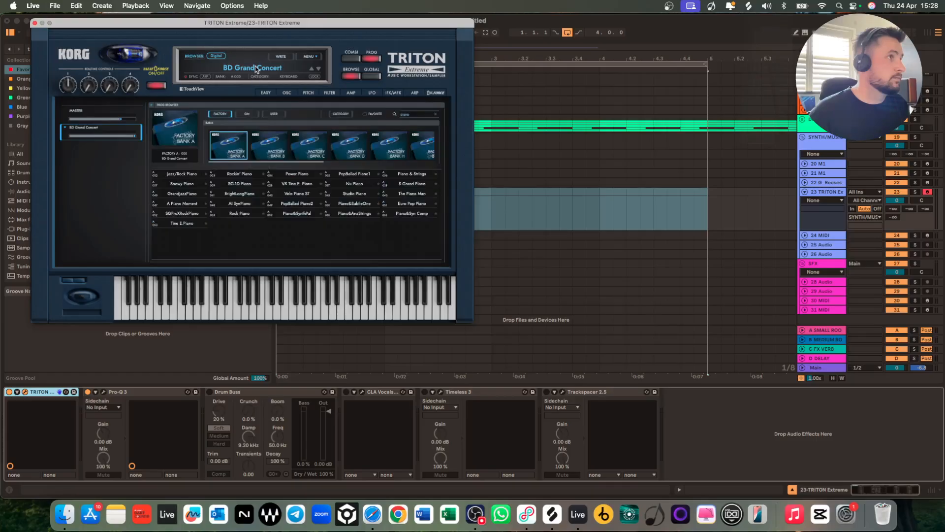
{"action": "left_click", "coordinate": [246, 115]}
{"action": "left_click", "coordinate": [228, 114]}
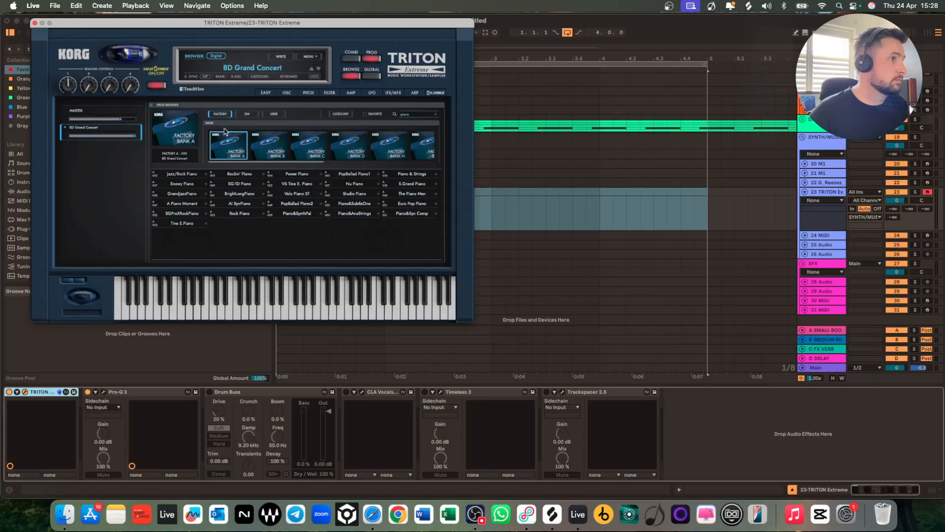
Audition piano programs in Factory Bank A, including Jazz/Rock Piano, Snowy Piano, SG-1D Piano, Nu Piano and The Piano Man.
{"action": "left_click", "coordinate": [189, 175]}
{"action": "left_click", "coordinate": [189, 184]}
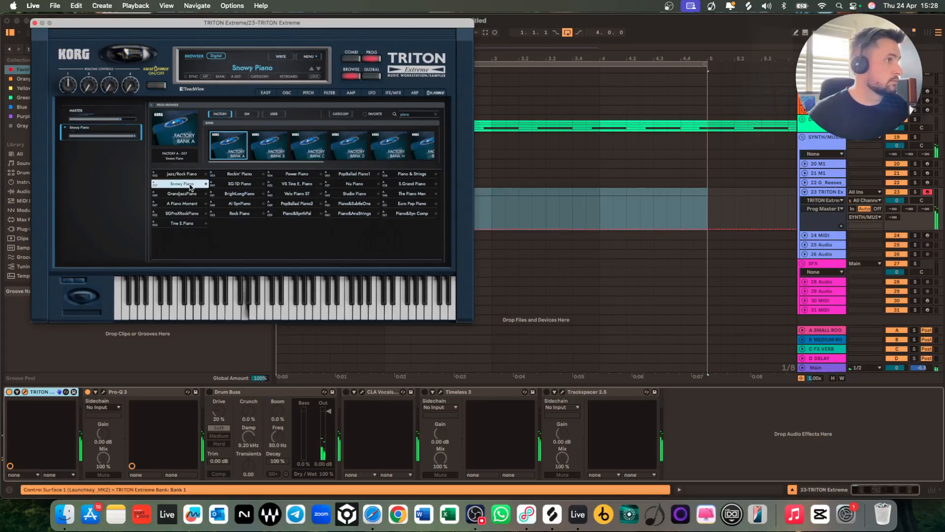
{"action": "left_click", "coordinate": [189, 194]}
{"action": "left_click", "coordinate": [217, 194]}
{"action": "left_click", "coordinate": [220, 184]}
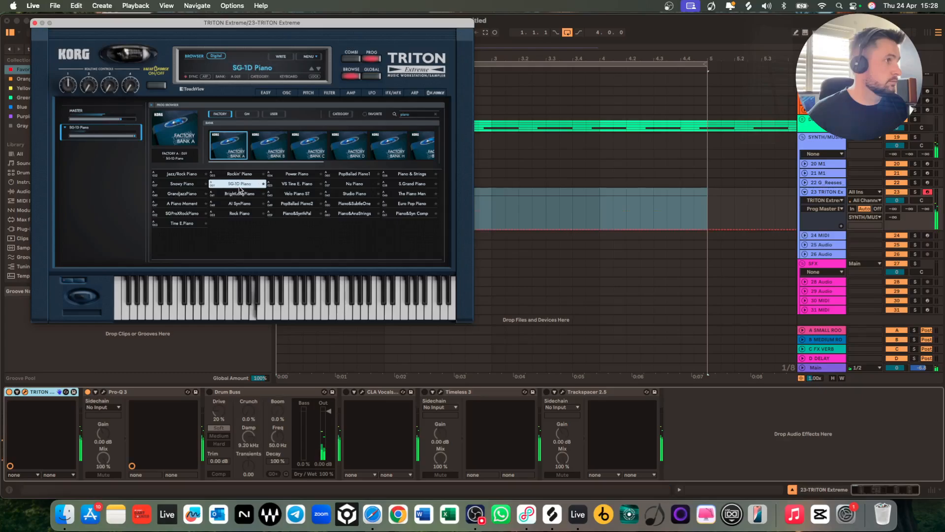
{"action": "left_click", "coordinate": [352, 183]}
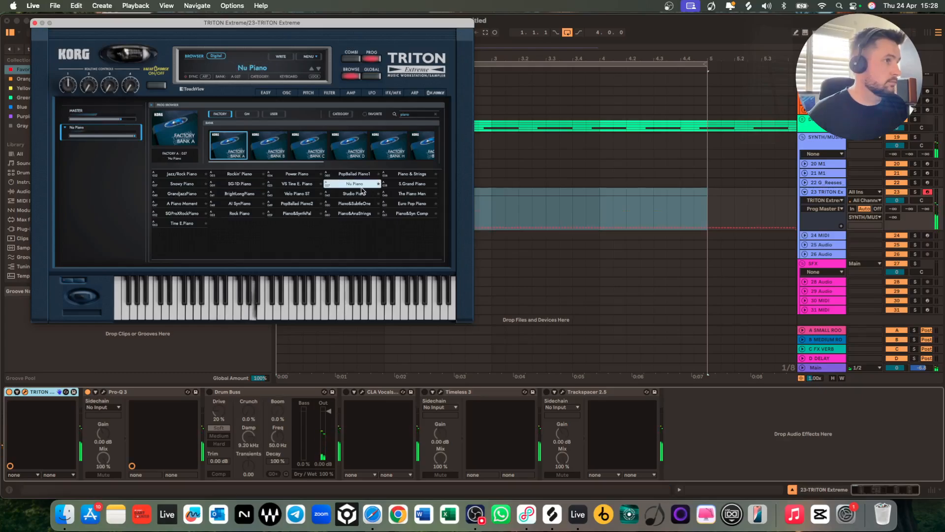
{"action": "left_click", "coordinate": [298, 194]}
{"action": "left_click", "coordinate": [401, 193]}
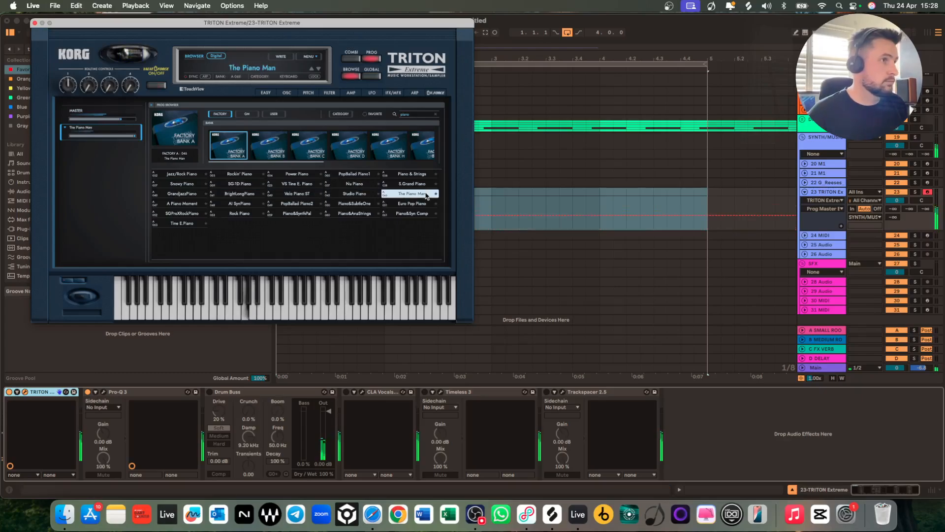
Browse the User and GM banks for further piano programs.
{"action": "left_click", "coordinate": [273, 115]}
{"action": "left_click", "coordinate": [247, 115]}
{"action": "left_click", "coordinate": [231, 135]}
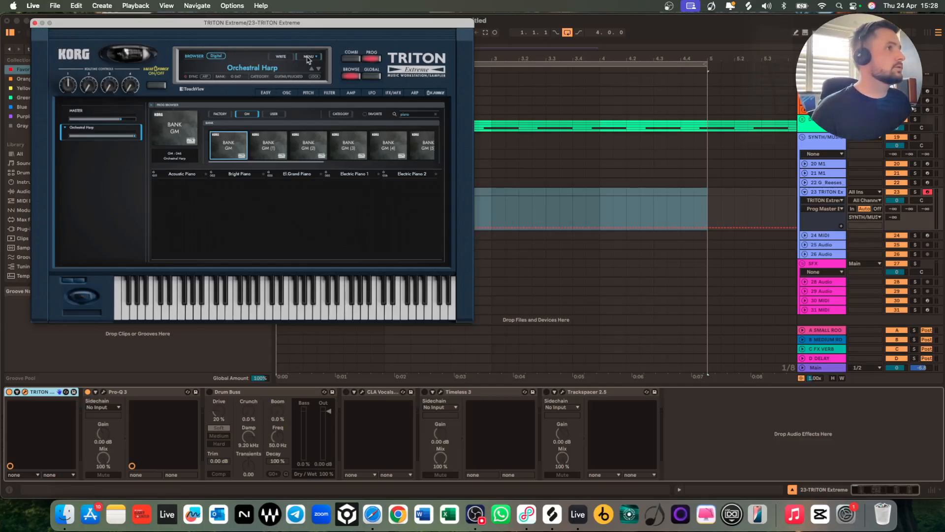
Remove TRITON Extreme from track 23 and load a fresh instance of it.
{"action": "left_click", "coordinate": [34, 23]}
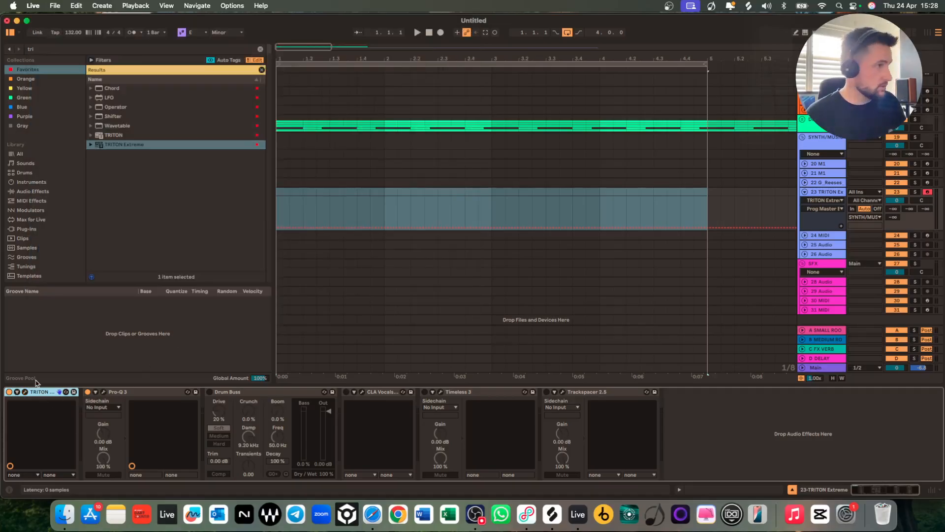
{"action": "key", "text": "Delete"}
{"action": "left_click", "coordinate": [113, 170]}
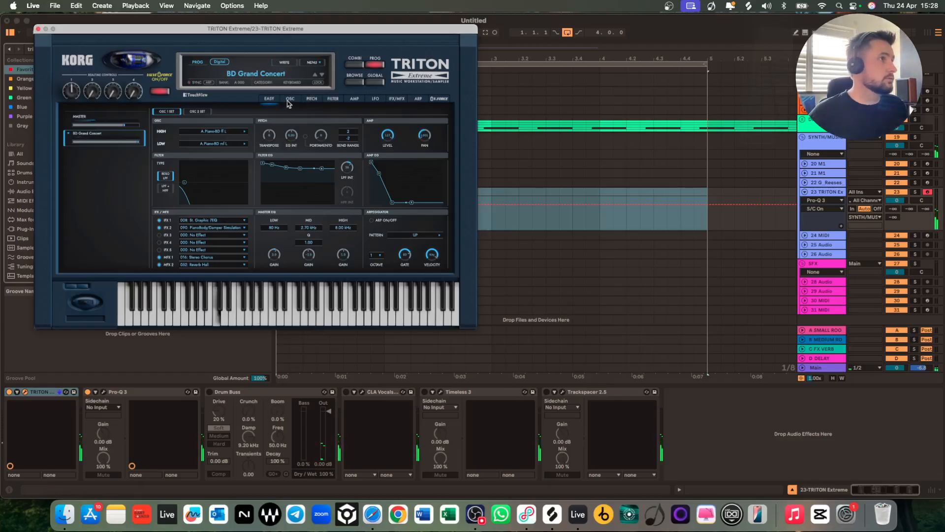
Try piano programs in the fresh TRITON Extreme, select 70's E. Grand, and close the plug-in window.
{"action": "left_click", "coordinate": [262, 70]}
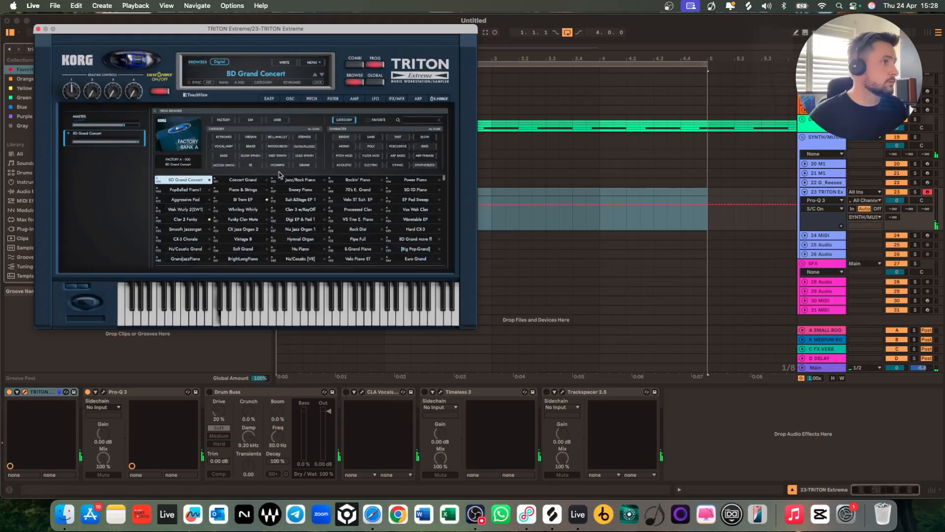
{"action": "left_click", "coordinate": [246, 192]}
{"action": "left_click", "coordinate": [298, 190]}
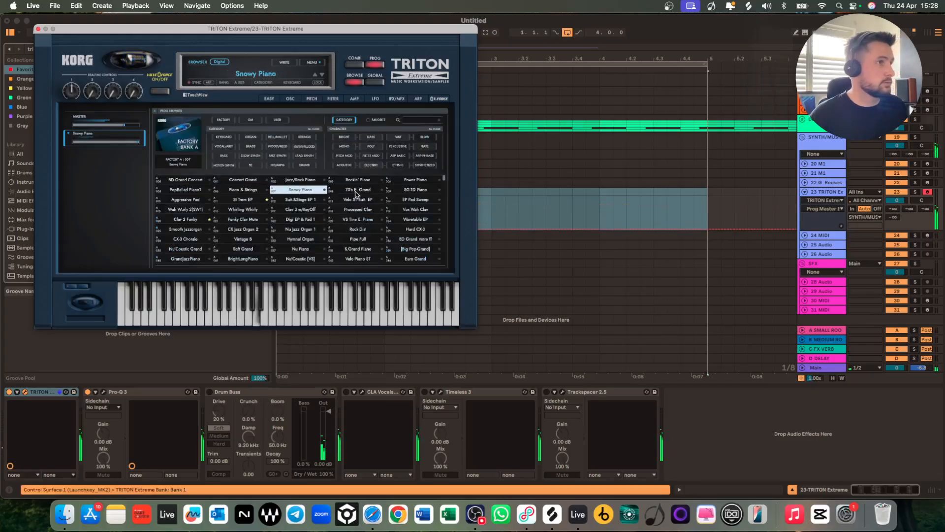
{"action": "left_click", "coordinate": [356, 191]}
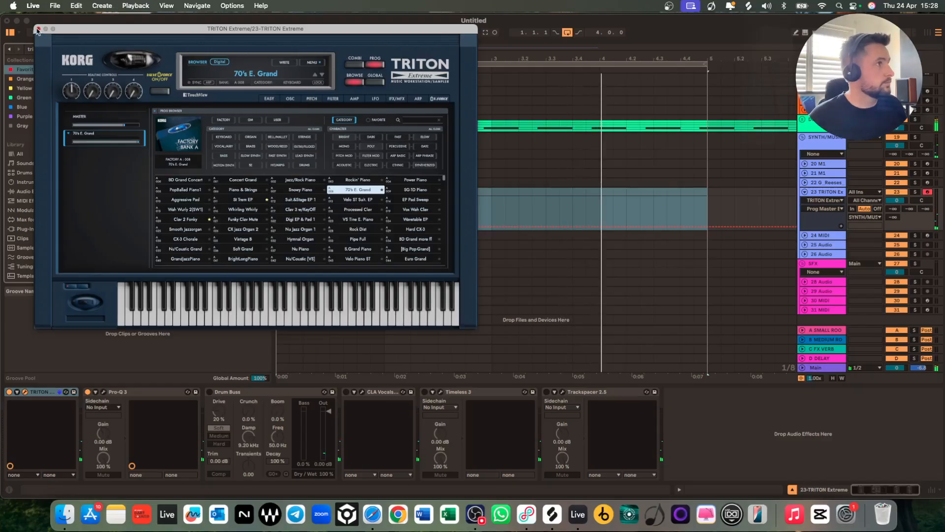
{"action": "left_click", "coordinate": [38, 29]}
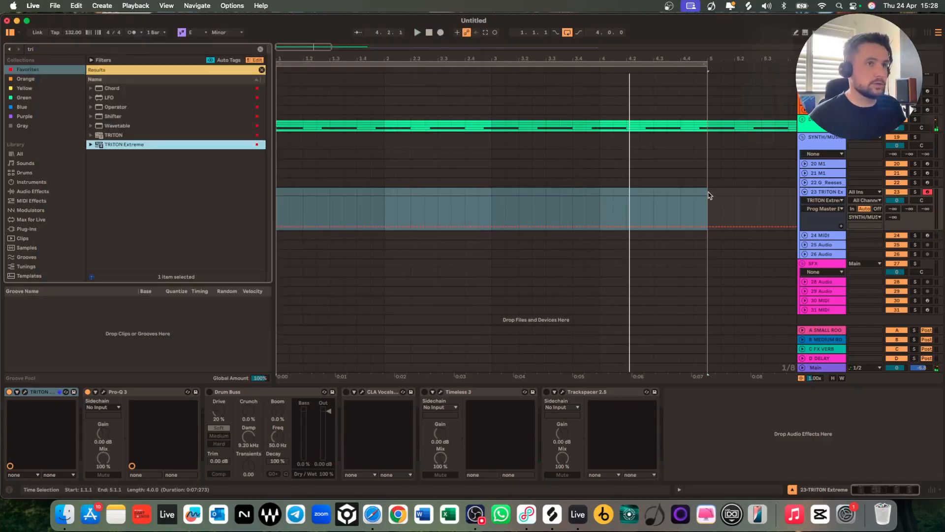
Create an empty MIDI clip spanning bars 1 to 4 on track 23 and show its note editor.
{"action": "left_click_drag", "start_coordinate": [709, 193], "coordinate": [251, 214]}
{"action": "key", "text": "shift+Tab"}
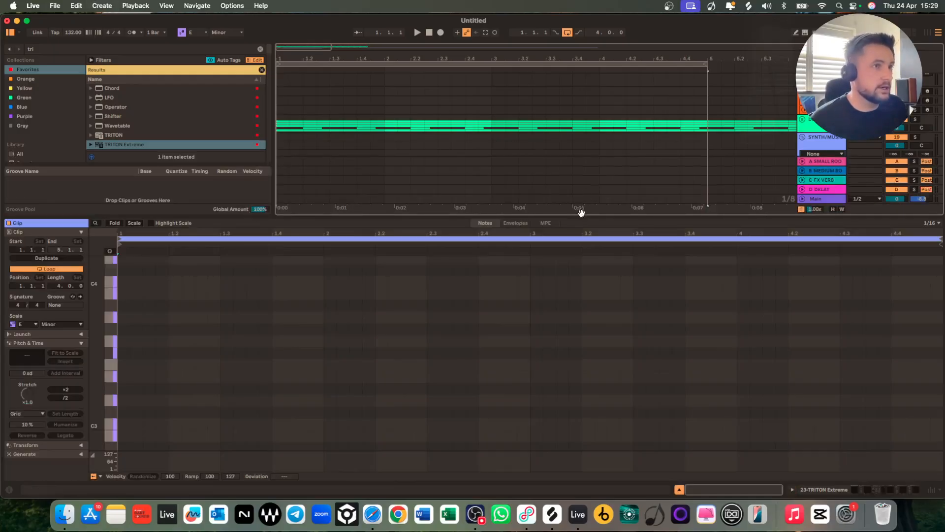
Enlarge the note editor, draw a D2 note filling bar 1 of the clip, and play it.
{"action": "left_click_drag", "start_coordinate": [582, 214], "coordinate": [581, 187]}
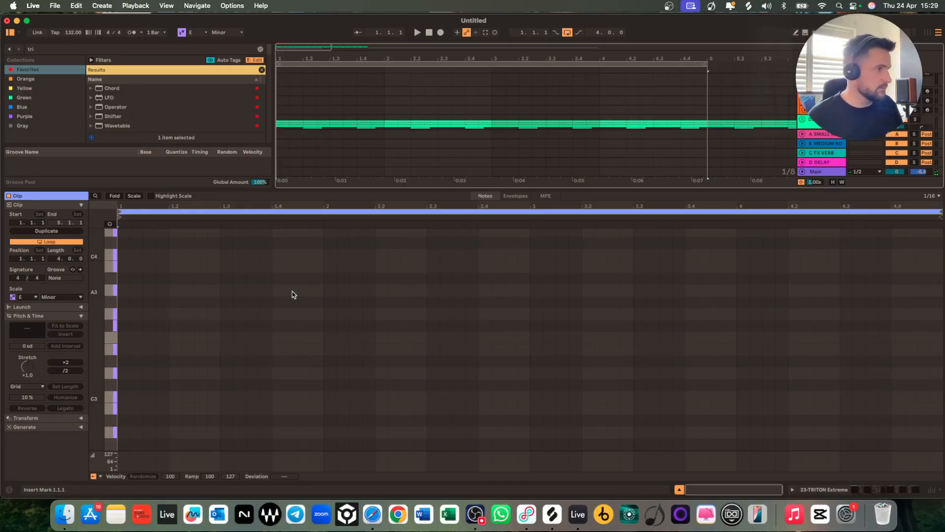
{"action": "scroll", "coordinate": [222, 333], "scroll_direction": "down", "scroll_amount": 2}
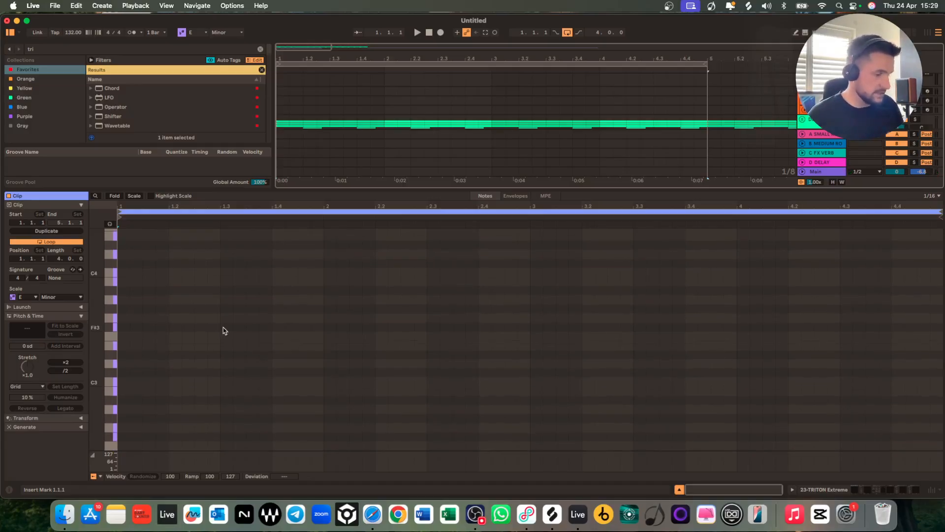
{"action": "left_click_drag", "start_coordinate": [99, 388], "coordinate": [99, 383]}
{"action": "scroll", "coordinate": [174, 389], "scroll_direction": "down", "scroll_amount": 3}
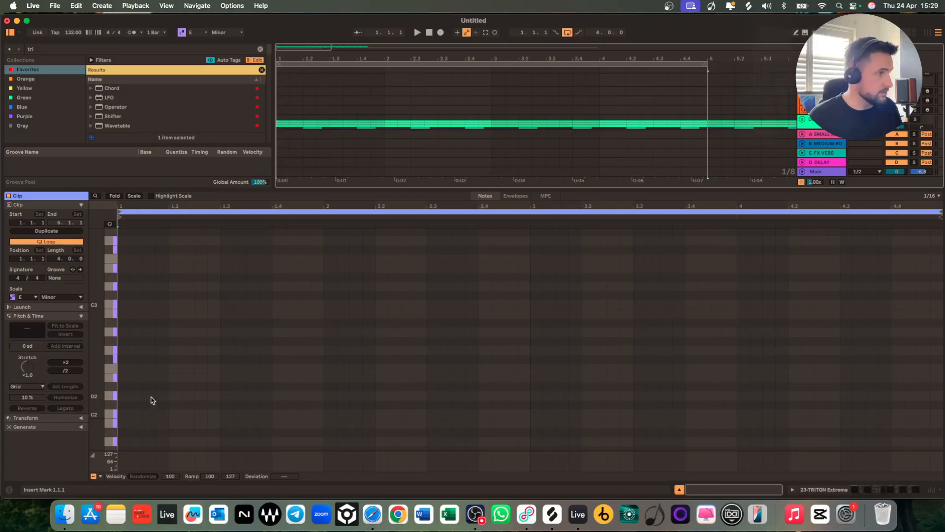
{"action": "scroll", "coordinate": [148, 397], "scroll_direction": "down", "scroll_amount": 3}
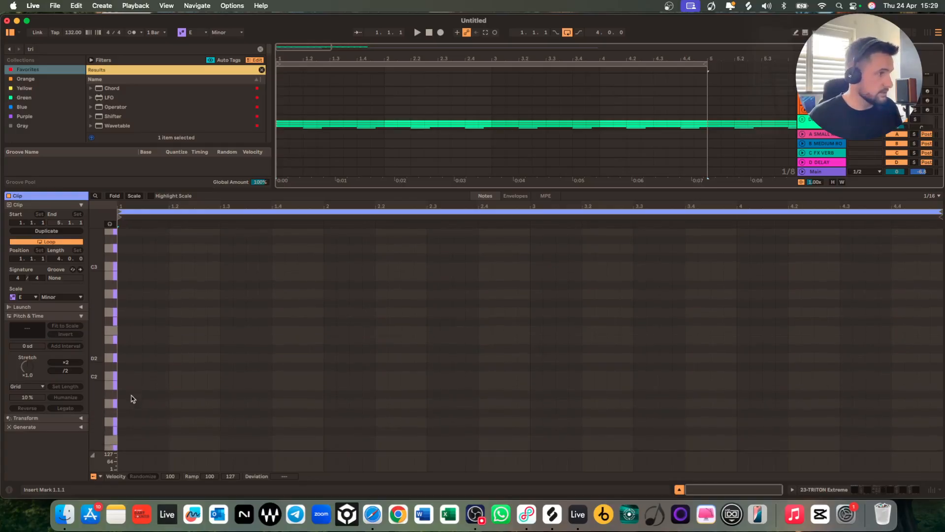
{"action": "double_click", "coordinate": [124, 359]}
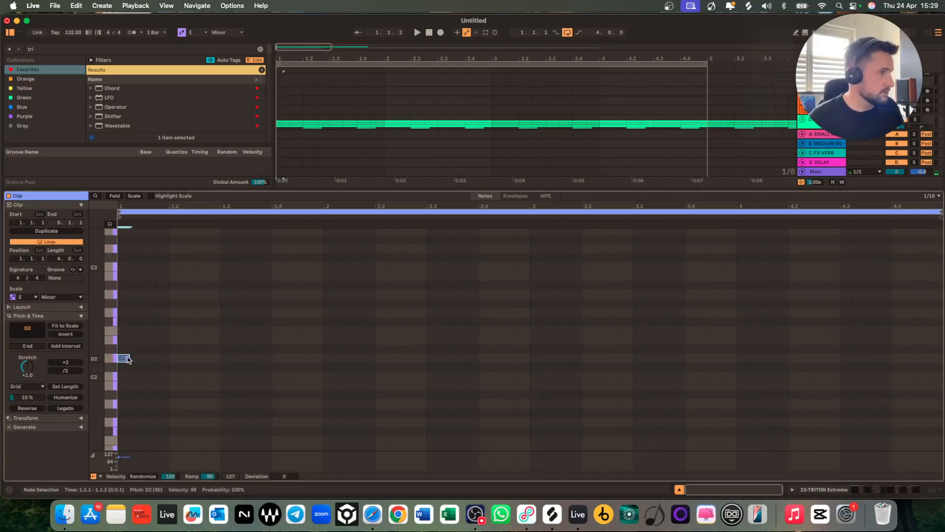
{"action": "left_click_drag", "start_coordinate": [128, 359], "coordinate": [322, 358]}
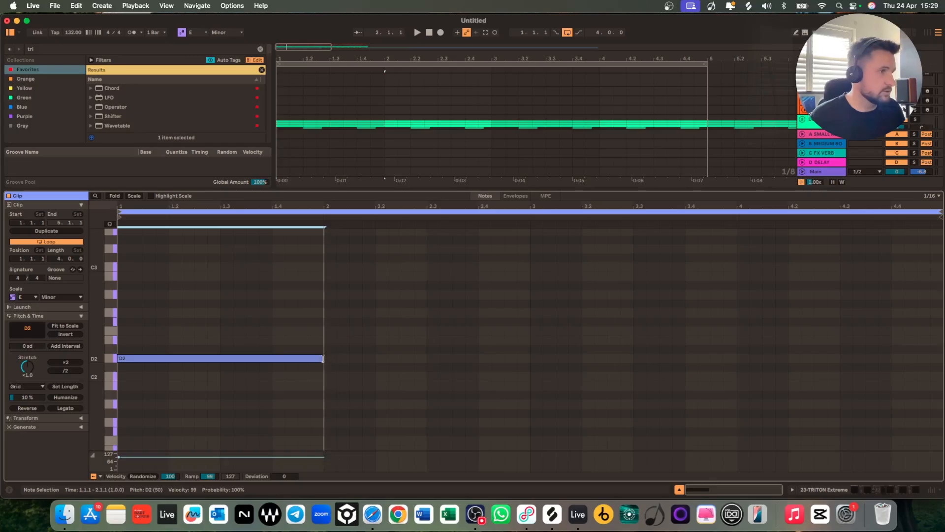
{"action": "key", "text": "space"}
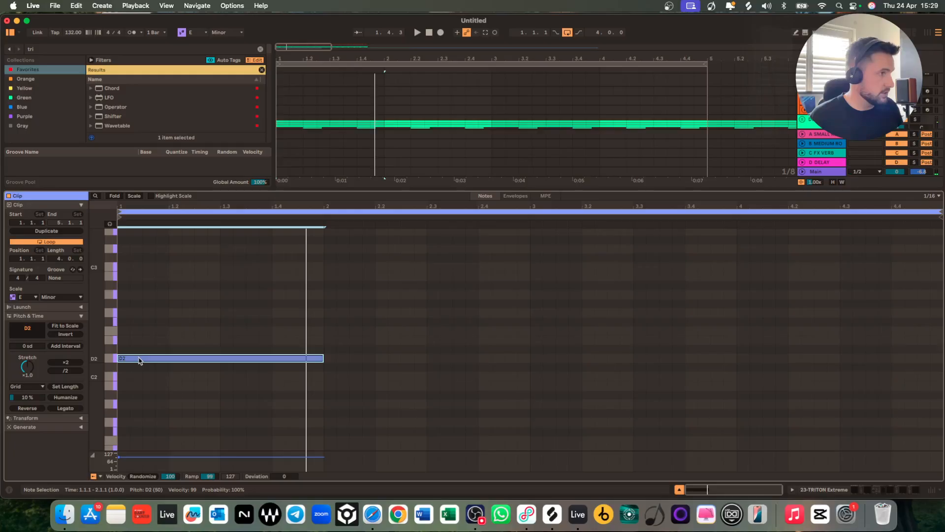
Copy the bar 1 note to G2 in bar 2, C2 in bar 3 and D2 in bar 4, and play the loop.
{"action": "left_click_drag", "start_coordinate": [139, 361], "coordinate": [344, 317]}
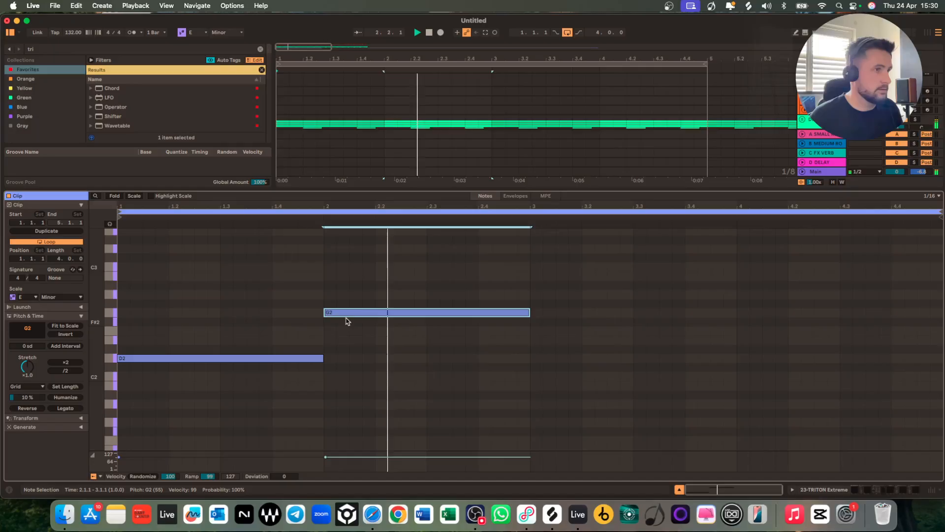
{"action": "left_click_drag", "start_coordinate": [342, 317], "coordinate": [747, 363]}
{"action": "key", "text": "space"}
{"action": "scroll", "coordinate": [487, 321], "scroll_direction": "down", "scroll_amount": 2}
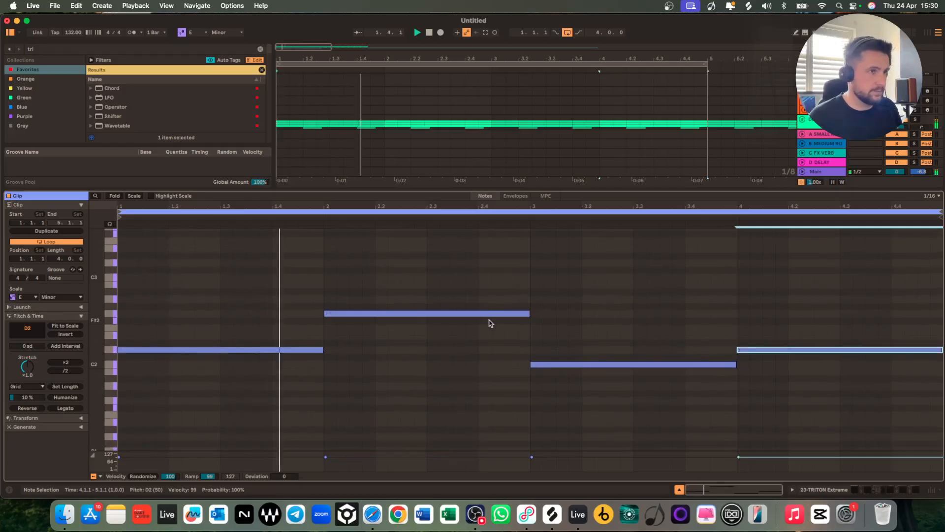
{"action": "scroll", "coordinate": [492, 331], "scroll_direction": "down", "scroll_amount": 1}
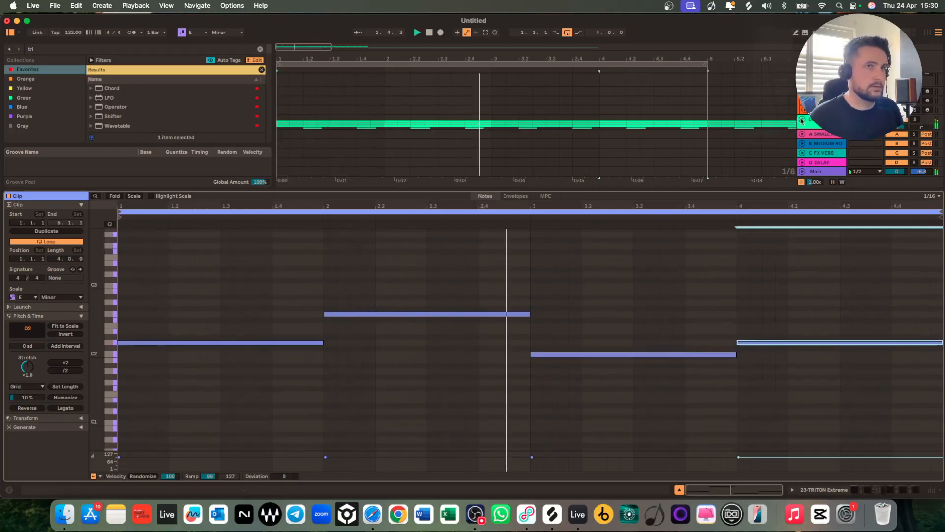
{"action": "scroll", "coordinate": [859, 109], "scroll_direction": "down", "scroll_amount": 3}
{"action": "scroll", "coordinate": [911, 110], "scroll_direction": "up", "scroll_amount": 3}
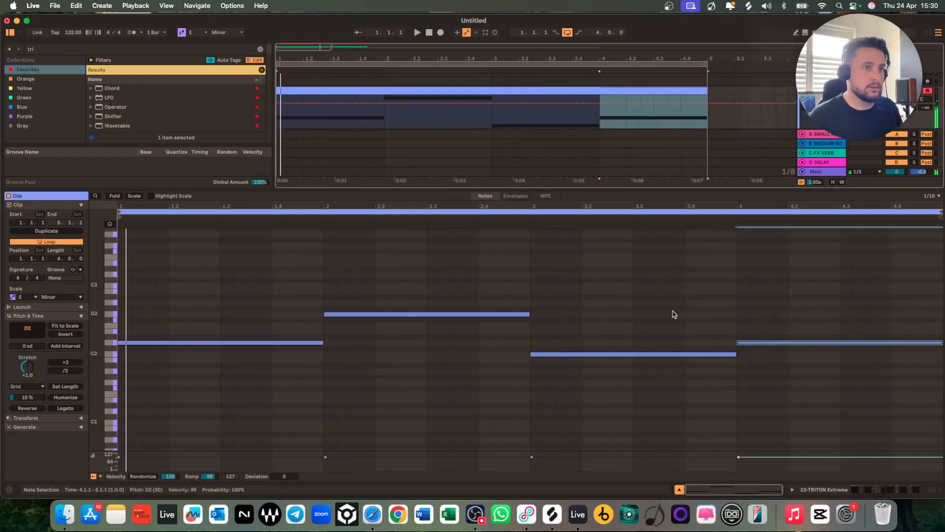
{"action": "key", "text": "space"}
Turn off the clip's scale and build minor triads by copying all root notes up 3 semitones and those copies up another 4.
{"action": "left_click", "coordinate": [594, 305]}
{"action": "key", "text": "super+a"}
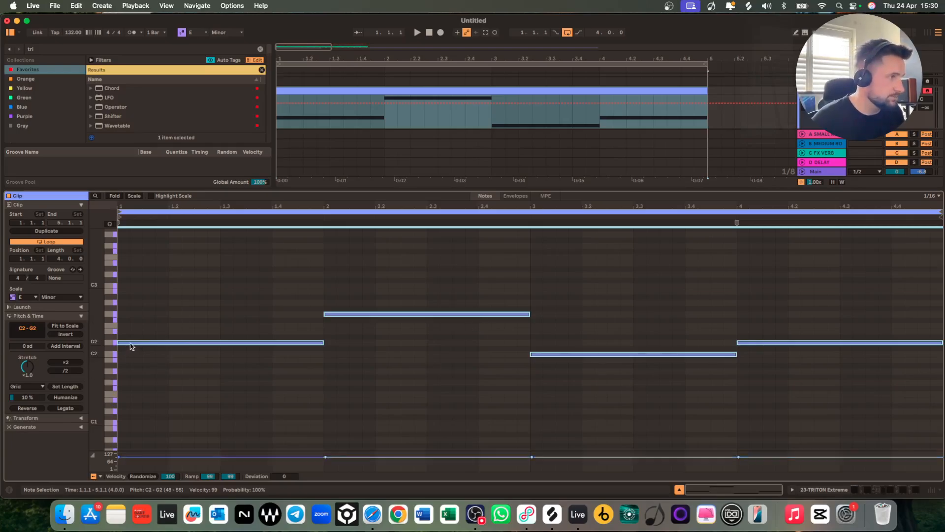
{"action": "left_click", "coordinate": [13, 297]}
{"action": "left_click_drag", "start_coordinate": [157, 360], "coordinate": [129, 332]}
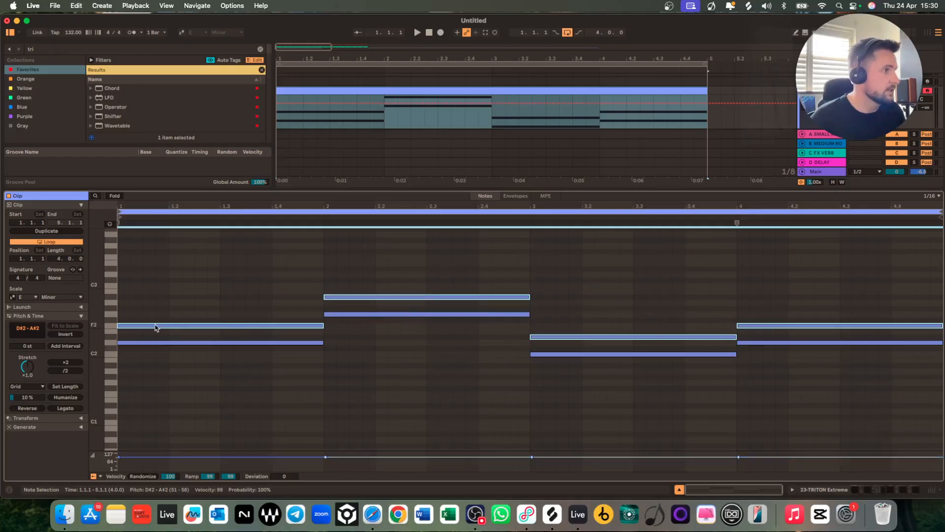
{"action": "left_click_drag", "start_coordinate": [138, 329], "coordinate": [139, 305]}
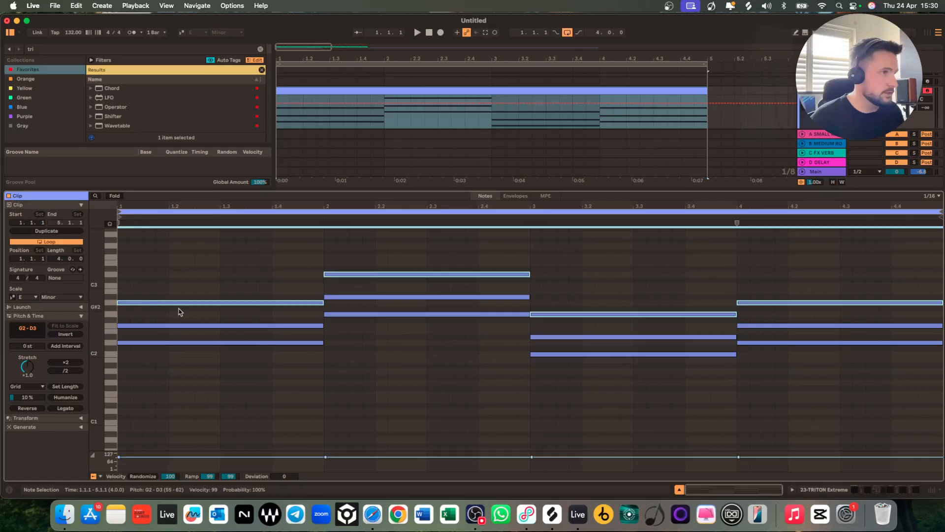
{"action": "key", "text": "space"}
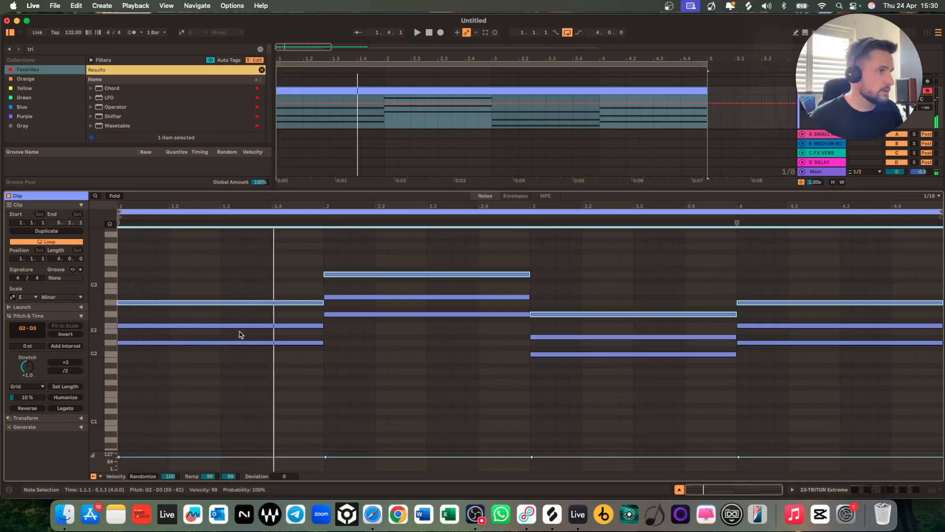
{"action": "key", "text": "space"}
Transpose all the chord notes up one octave and play the progression.
{"action": "key", "text": "super+a"}
{"action": "key", "text": "shift+Up"}
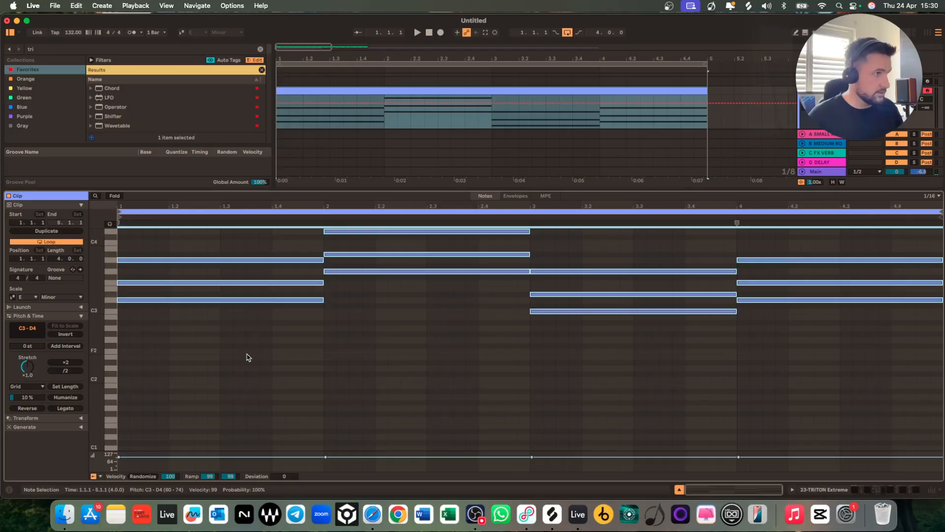
{"action": "key", "text": "space"}
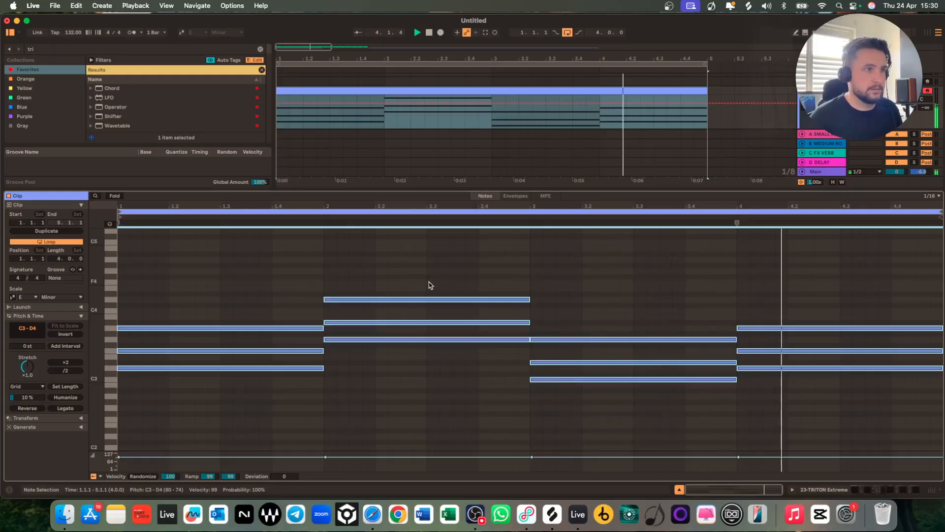
{"action": "left_click", "coordinate": [284, 304]}
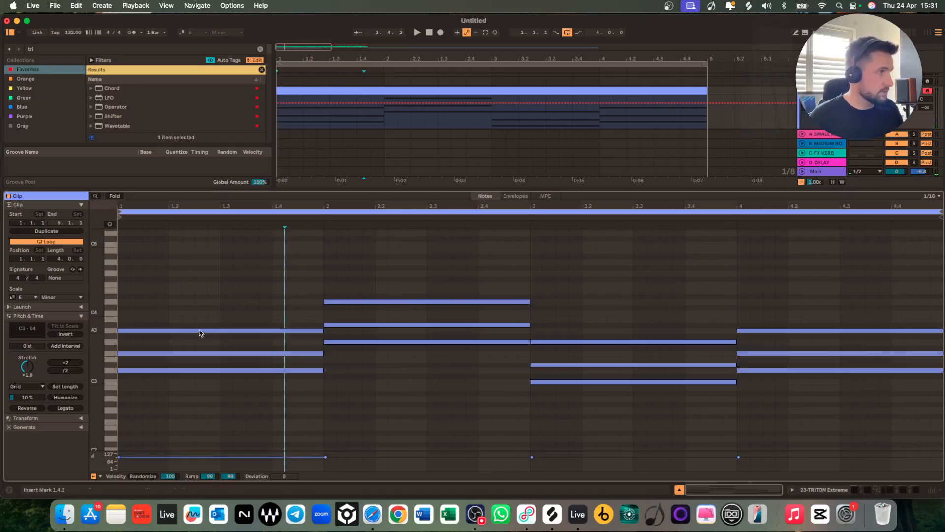
Add a seventh above each triad, C4 in bars 1 and 4, F4 in bar 2 and A#3 in bar 3, and audition.
{"action": "left_click_drag", "start_coordinate": [199, 333], "coordinate": [201, 317]}
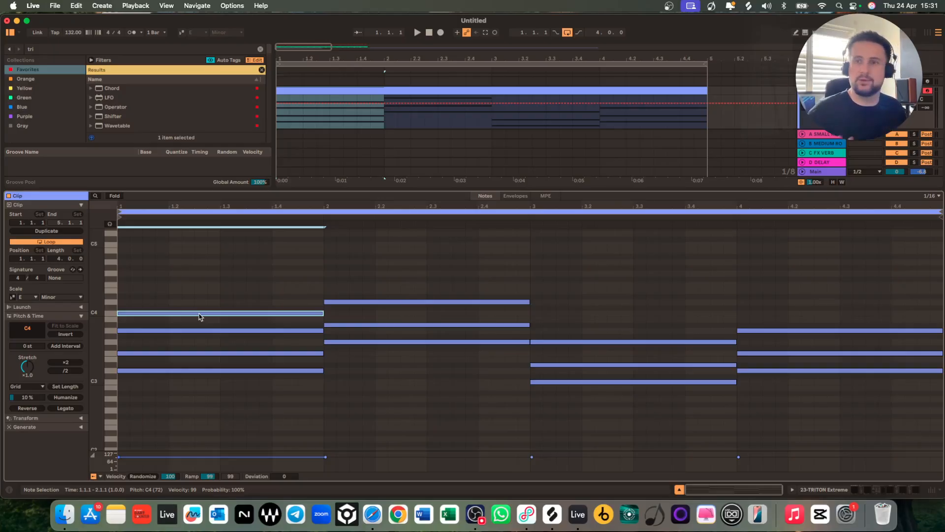
{"action": "left_click_drag", "start_coordinate": [167, 315], "coordinate": [375, 286]}
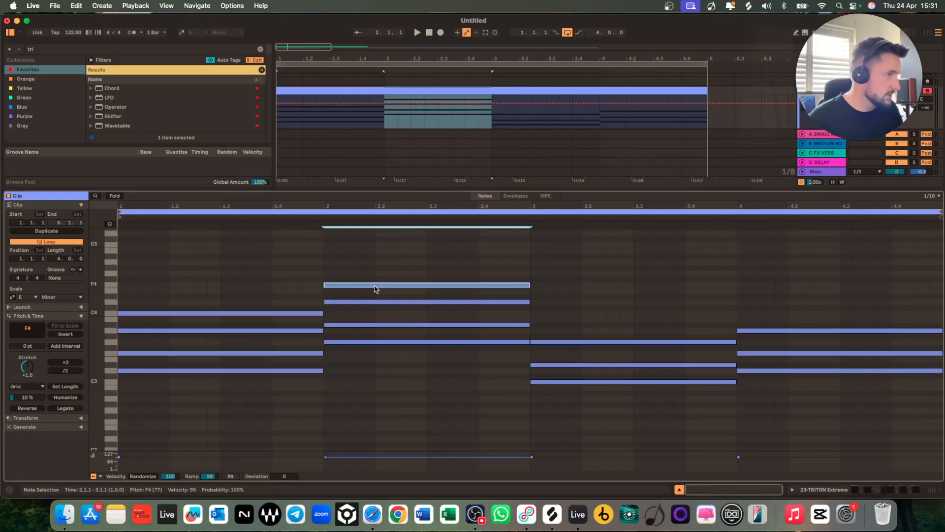
{"action": "left_click_drag", "start_coordinate": [375, 288], "coordinate": [775, 313]}
{"action": "key", "text": "space"}
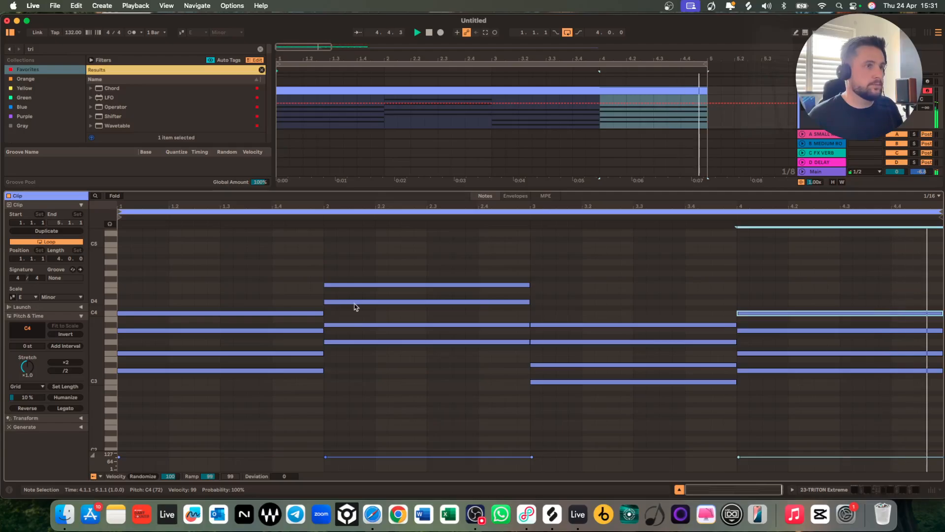
{"action": "key", "text": "space"}
Copy the top note of all four chords up 4 semitones to add ninths, and listen to the loop.
{"action": "left_click", "coordinate": [253, 313], "text": "shift"}
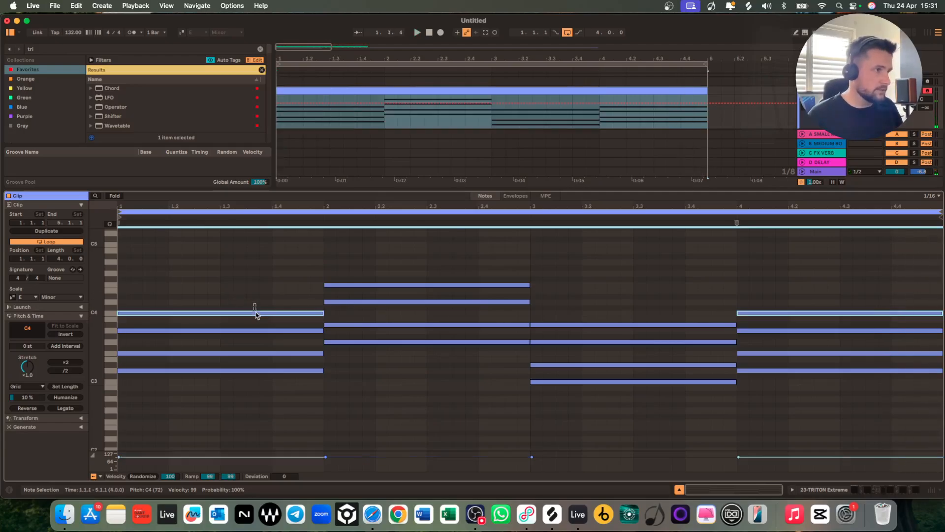
{"action": "left_click", "coordinate": [374, 285], "text": "shift"}
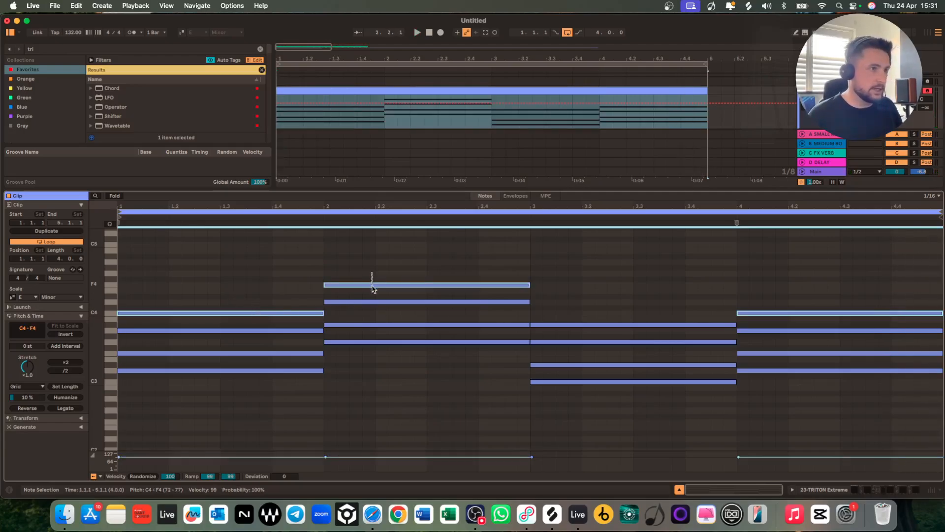
{"action": "left_click", "coordinate": [593, 324], "text": "shift"}
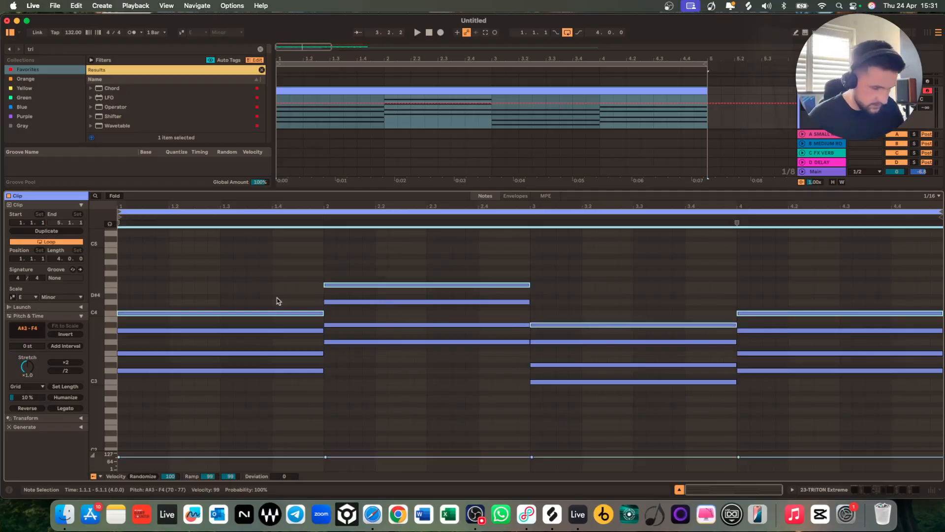
{"action": "left_click_drag", "start_coordinate": [126, 313], "coordinate": [126, 295]}
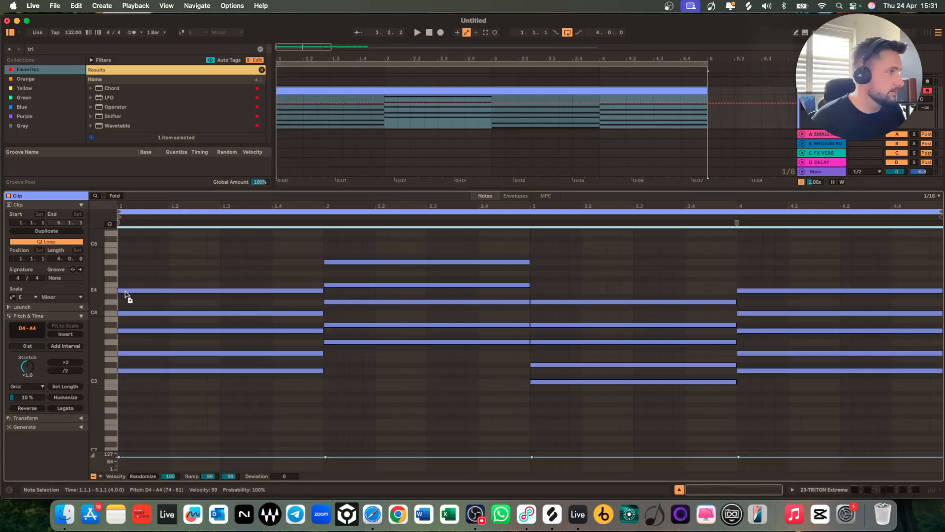
{"action": "key", "text": "space"}
{"action": "scroll", "coordinate": [158, 295], "scroll_direction": "up", "scroll_amount": 2}
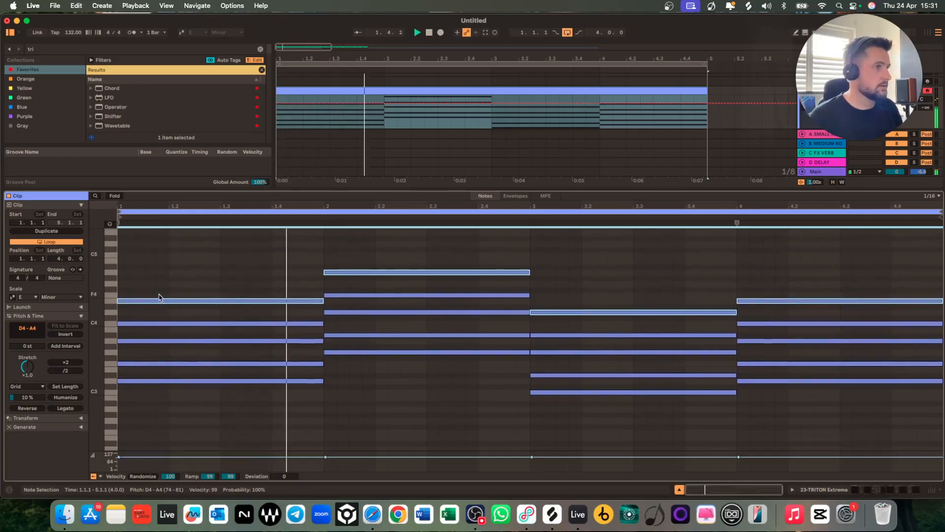
{"action": "scroll", "coordinate": [159, 297], "scroll_direction": "up", "scroll_amount": 1}
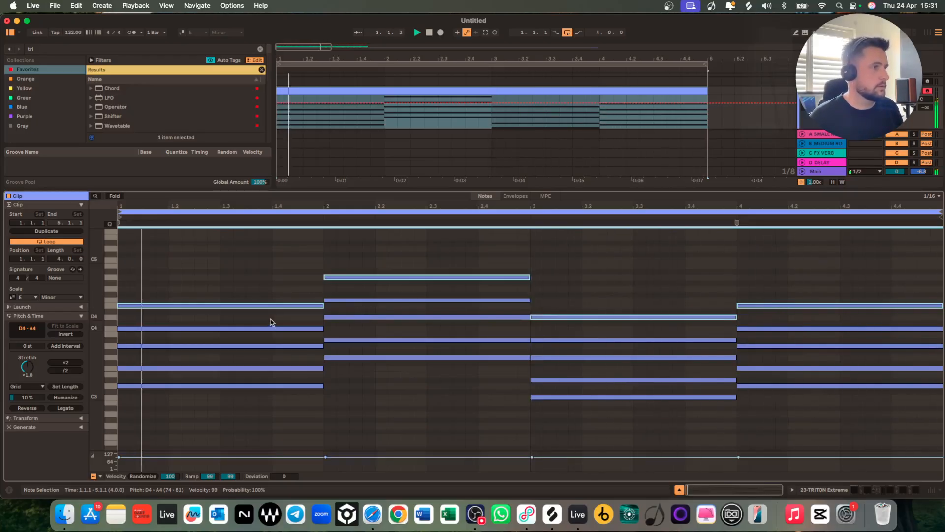
{"action": "scroll", "coordinate": [249, 310], "scroll_direction": "down", "scroll_amount": 2}
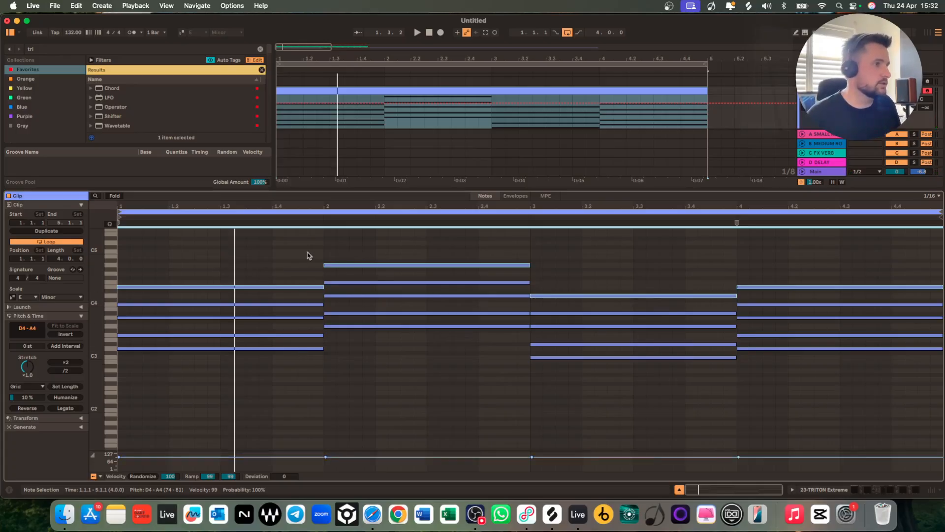
Move the top A4 note of the bar 2 chord down an octave to A3 and play the progression.
{"action": "left_click", "coordinate": [355, 265]}
{"action": "left_click", "coordinate": [360, 246]}
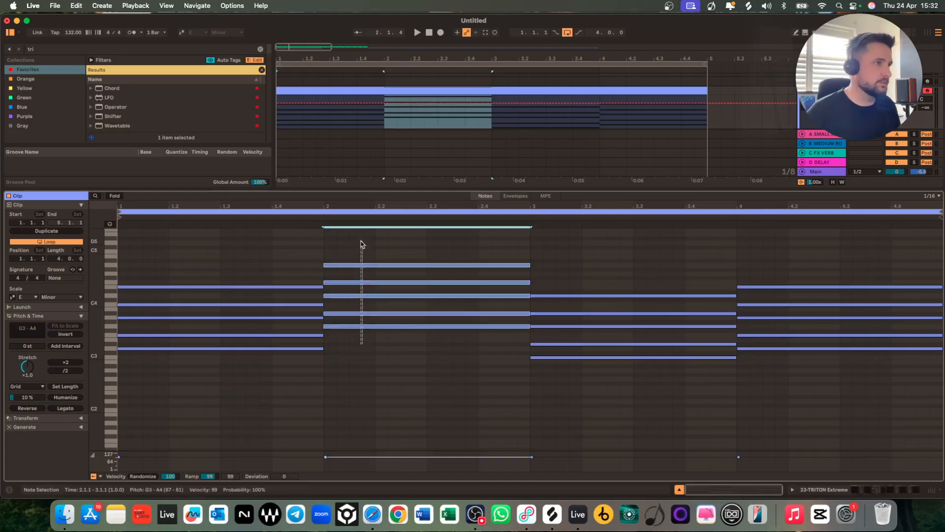
{"action": "left_click", "coordinate": [359, 266]}
{"action": "key", "text": "shift+Down"}
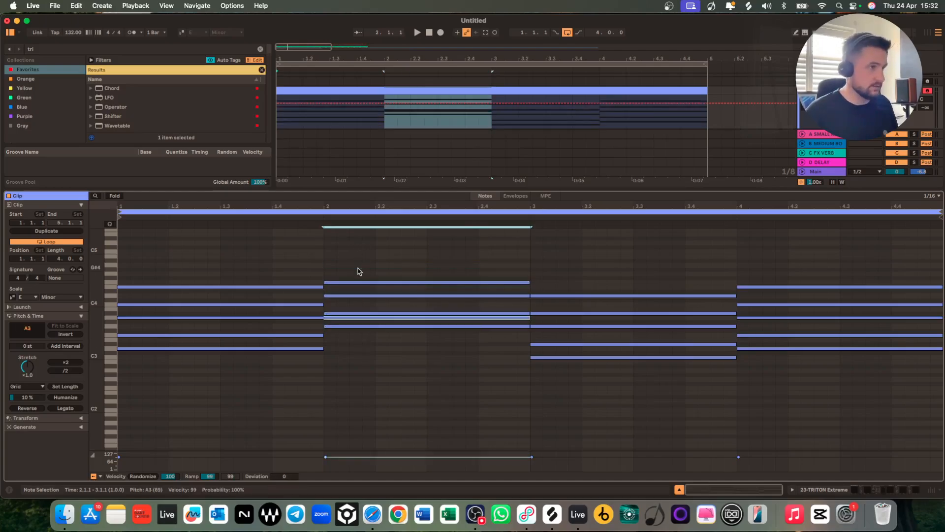
{"action": "key", "text": "space"}
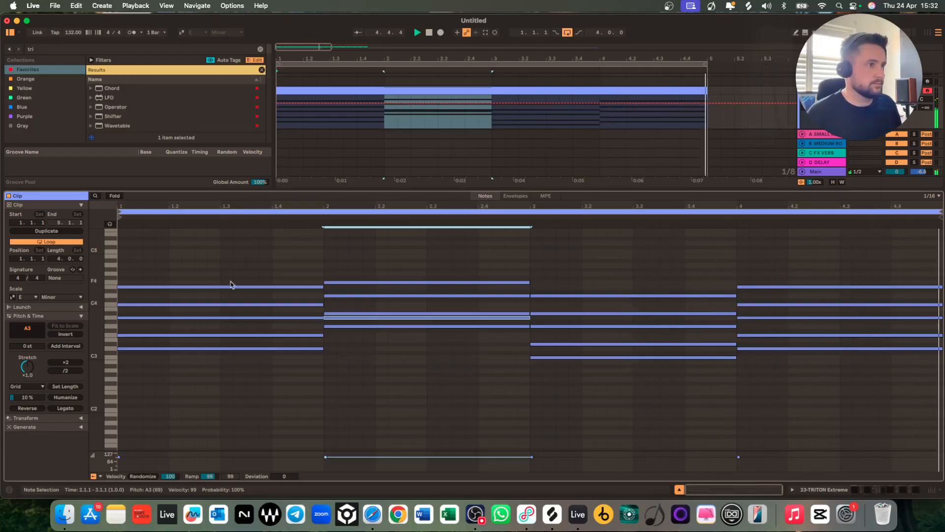
{"action": "key", "text": "space"}
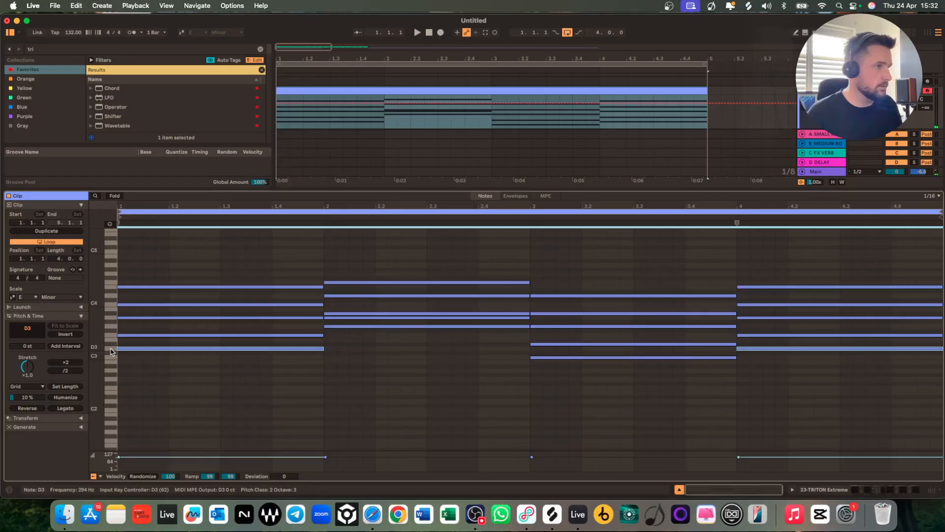
Lower the root note of all four chords by one octave.
{"action": "left_click", "coordinate": [337, 326], "text": "shift"}
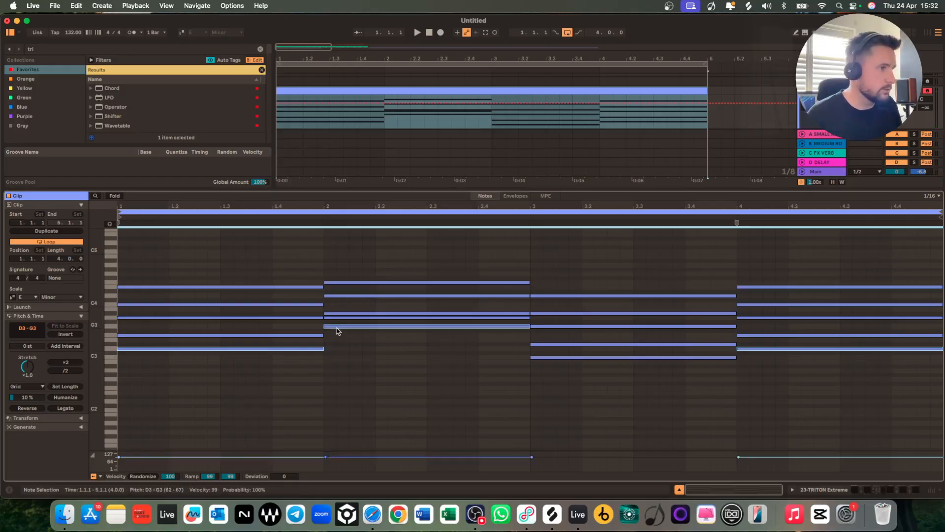
{"action": "left_click", "coordinate": [562, 357], "text": "shift"}
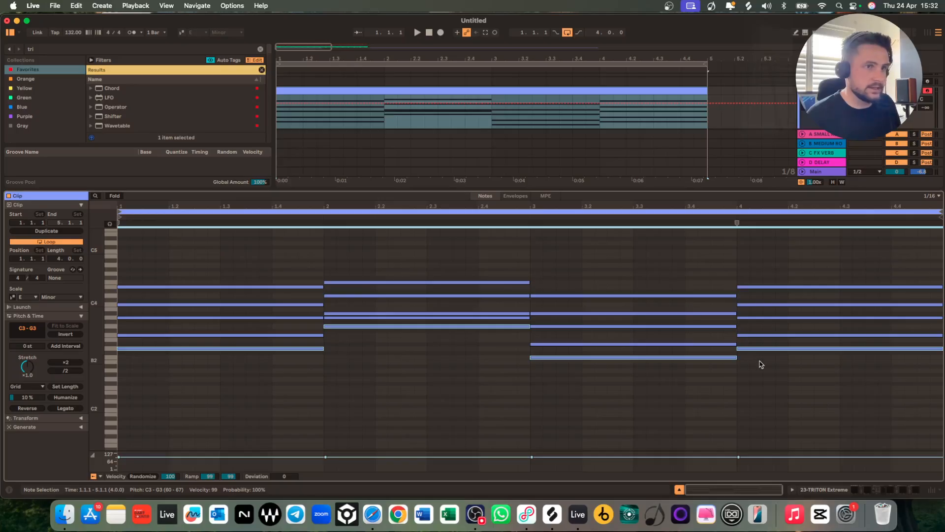
{"action": "key", "text": "shift+Down"}
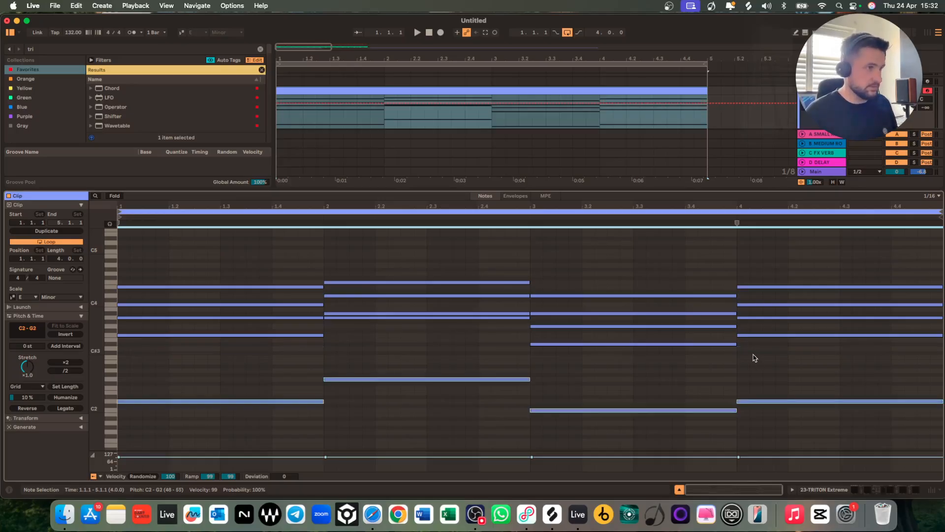
Play the progression and examine each bar's chord by selecting its notes in turn, from bar 1 to bar 4.
{"action": "key", "text": "space"}
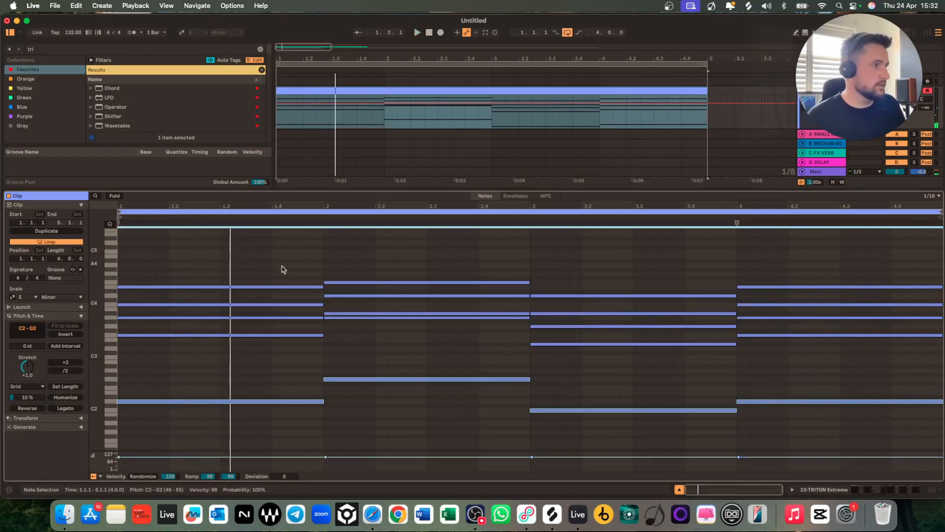
{"action": "left_click_drag", "start_coordinate": [282, 262], "coordinate": [289, 433]}
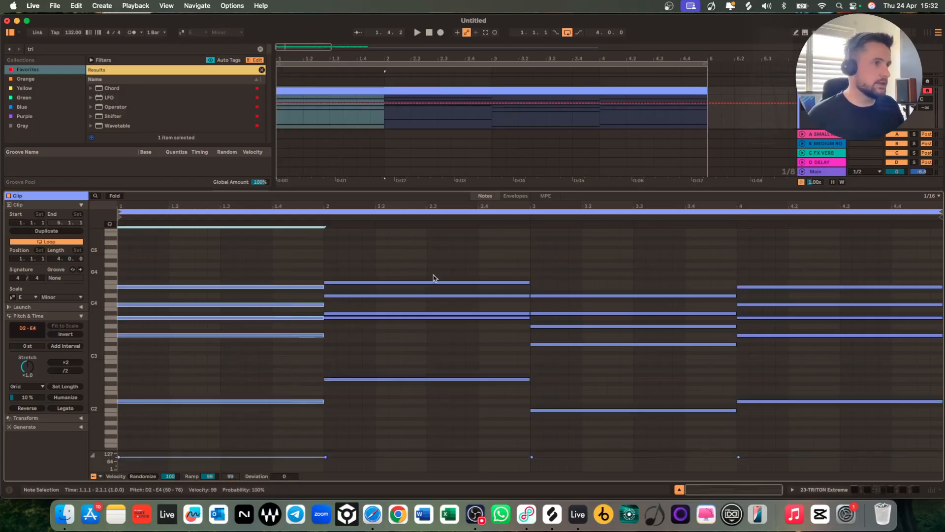
{"action": "left_click_drag", "start_coordinate": [449, 258], "coordinate": [477, 431]}
{"action": "left_click_drag", "start_coordinate": [668, 256], "coordinate": [682, 450]}
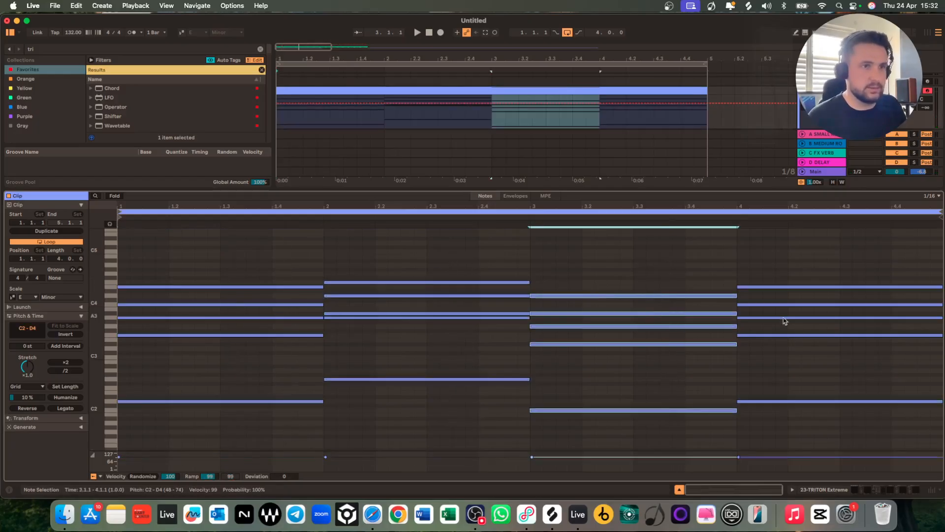
{"action": "left_click_drag", "start_coordinate": [764, 259], "coordinate": [781, 433]}
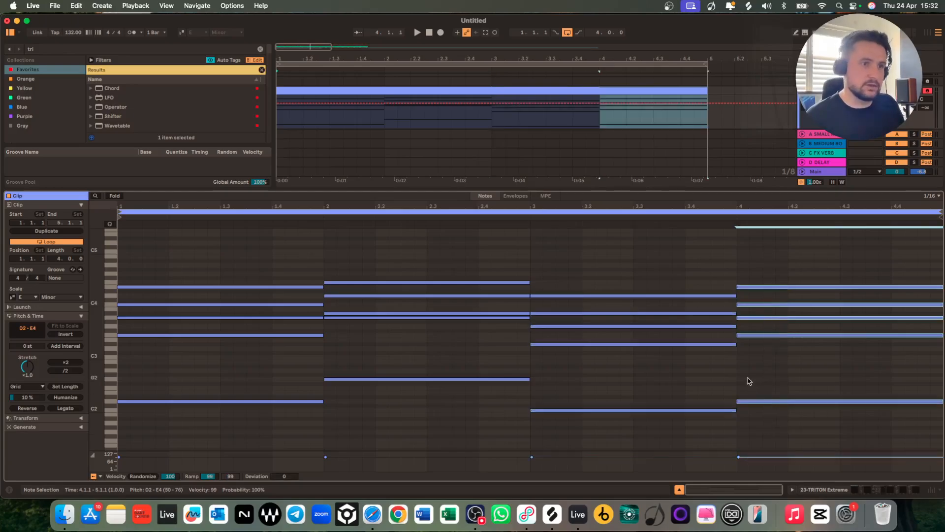
{"action": "left_click", "coordinate": [750, 341]}
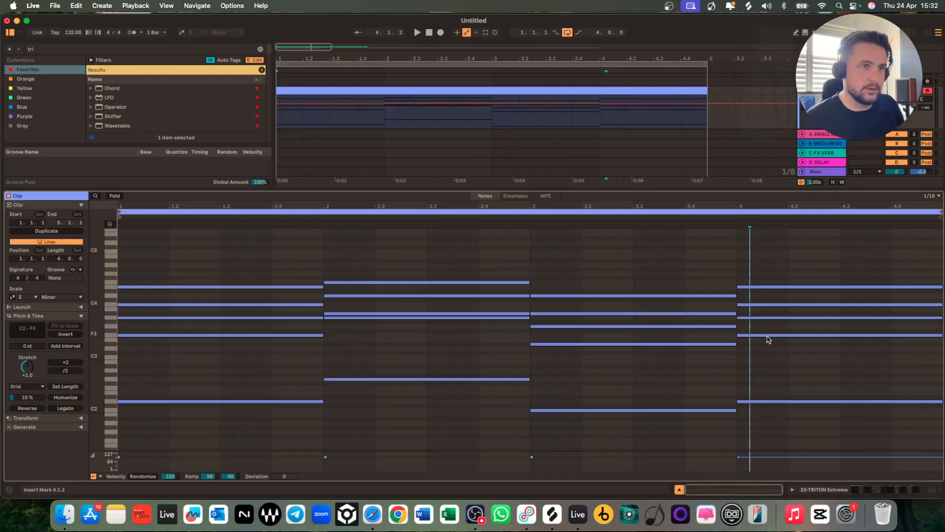
In the bar 4 chord, raise the F3 note to F#3 and the C4 note to C#4.
{"action": "left_click_drag", "start_coordinate": [768, 336], "coordinate": [770, 331]}
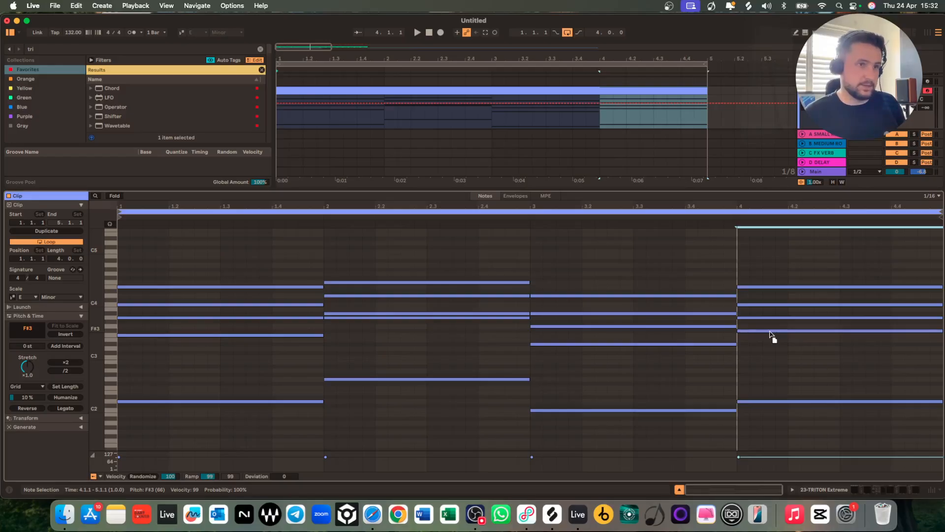
{"action": "left_click_drag", "start_coordinate": [770, 332], "coordinate": [771, 331]}
{"action": "scroll", "coordinate": [771, 334], "scroll_direction": "up", "scroll_amount": 1}
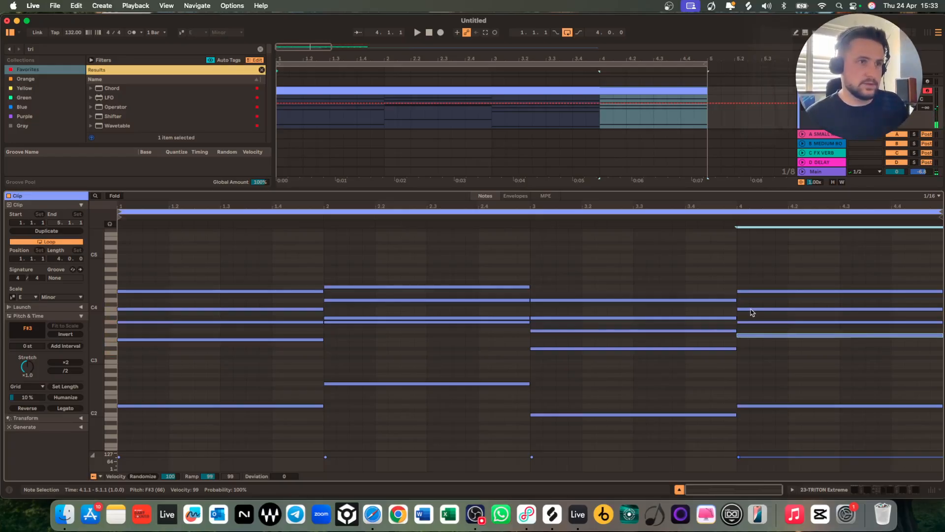
{"action": "left_click", "coordinate": [752, 310]}
{"action": "key", "text": "Up"}
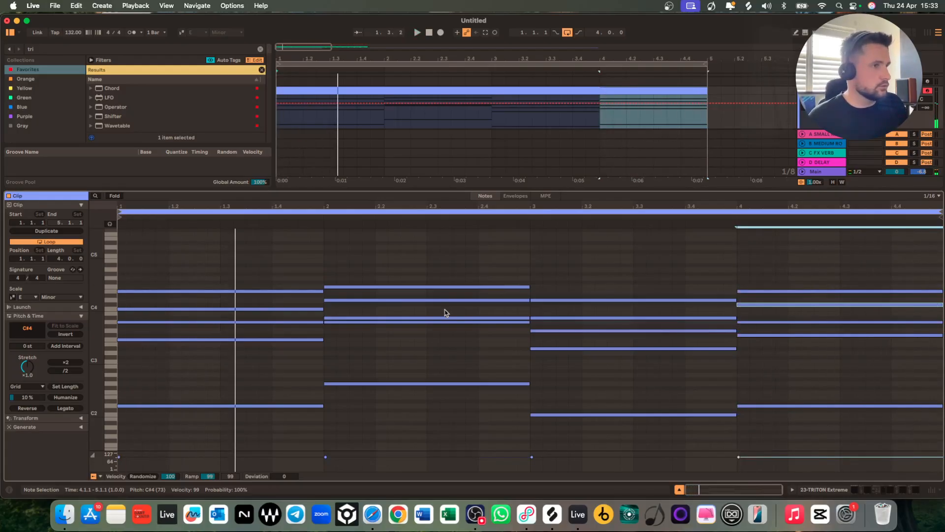
Try lowering the G3 note of the bar 3 chord to F3 and play the progression.
{"action": "scroll", "coordinate": [374, 333], "scroll_direction": "up", "scroll_amount": 1}
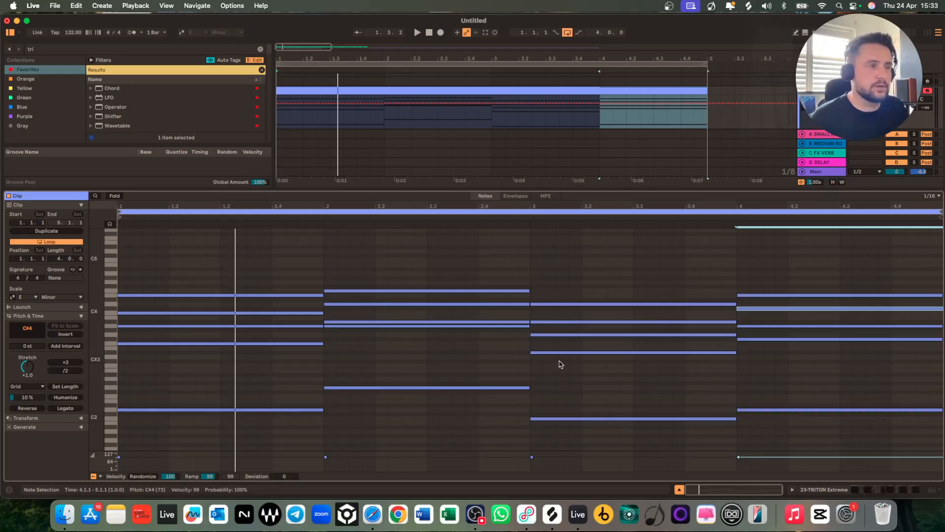
{"action": "left_click_drag", "start_coordinate": [560, 365], "coordinate": [559, 319]}
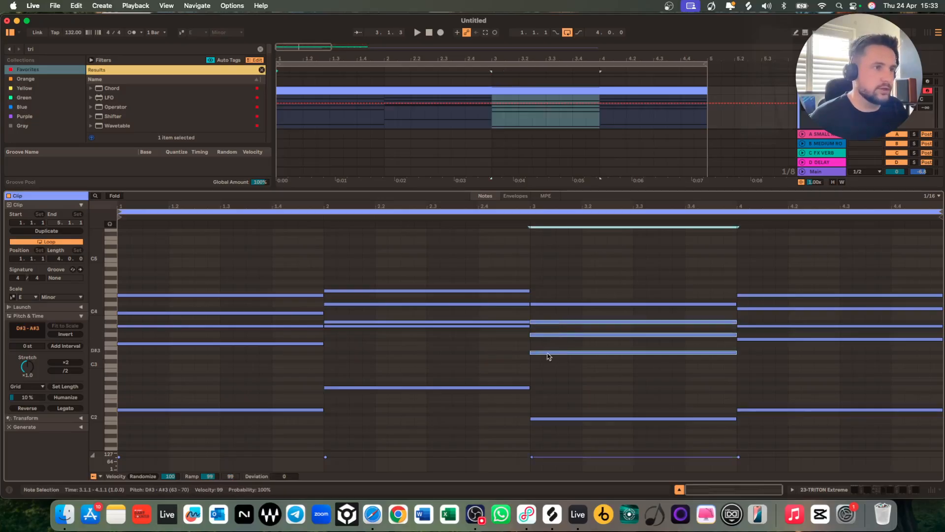
{"action": "left_click", "coordinate": [538, 378]}
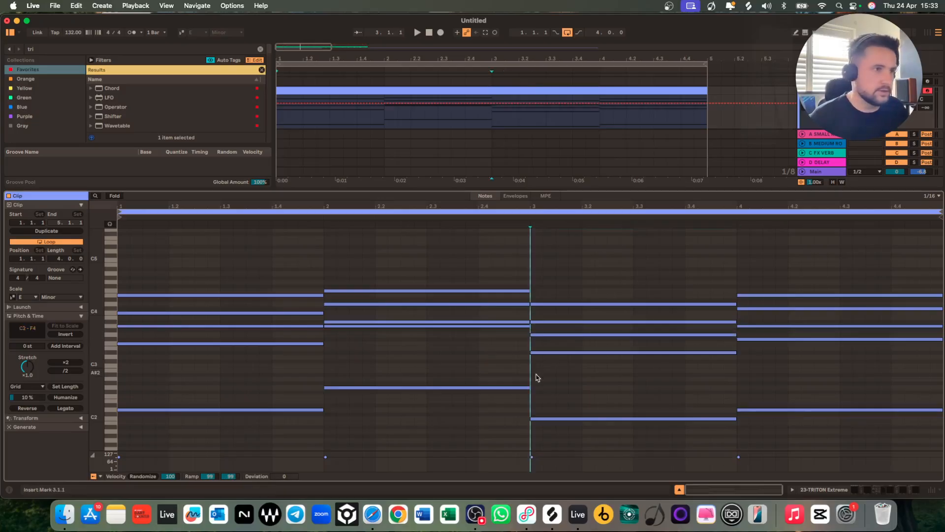
{"action": "left_click", "coordinate": [539, 337]}
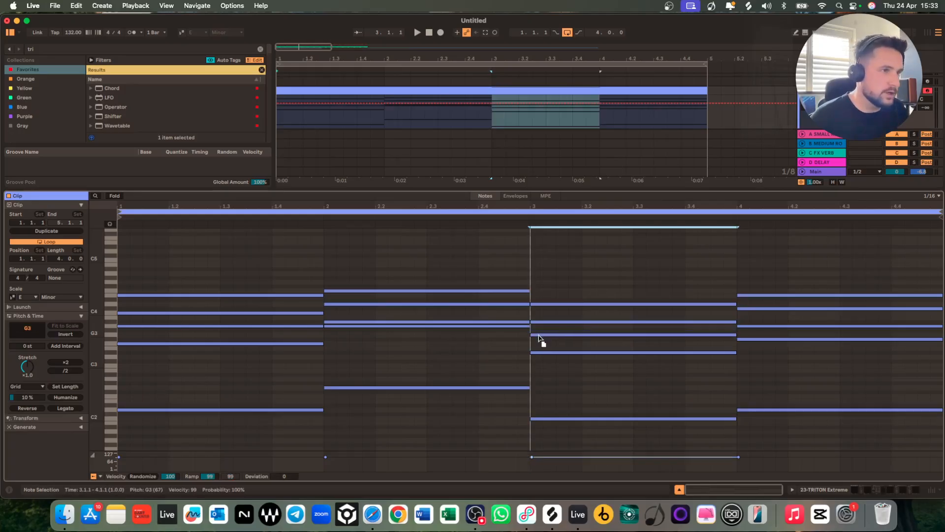
{"action": "left_click_drag", "start_coordinate": [539, 336], "coordinate": [537, 344]}
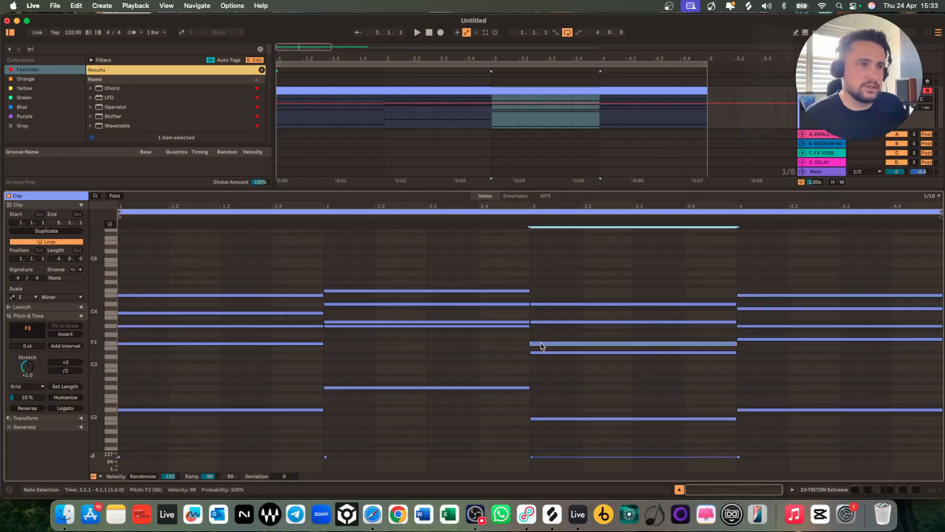
{"action": "left_click", "coordinate": [558, 419]}
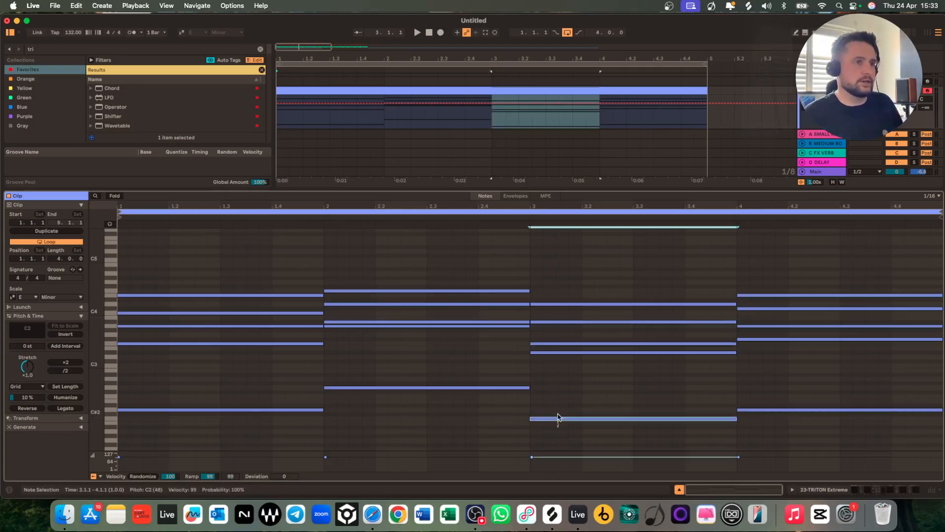
{"action": "left_click_drag", "start_coordinate": [560, 368], "coordinate": [564, 293]}
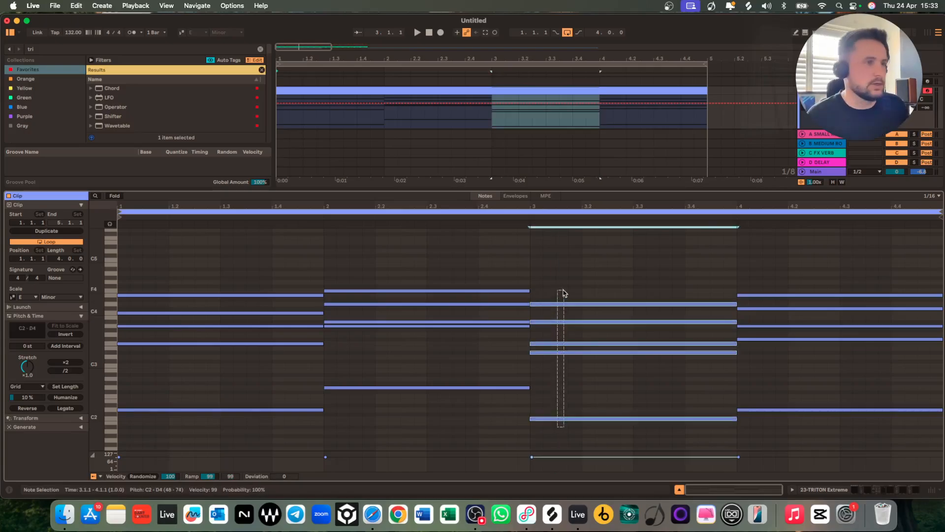
{"action": "key", "text": "space"}
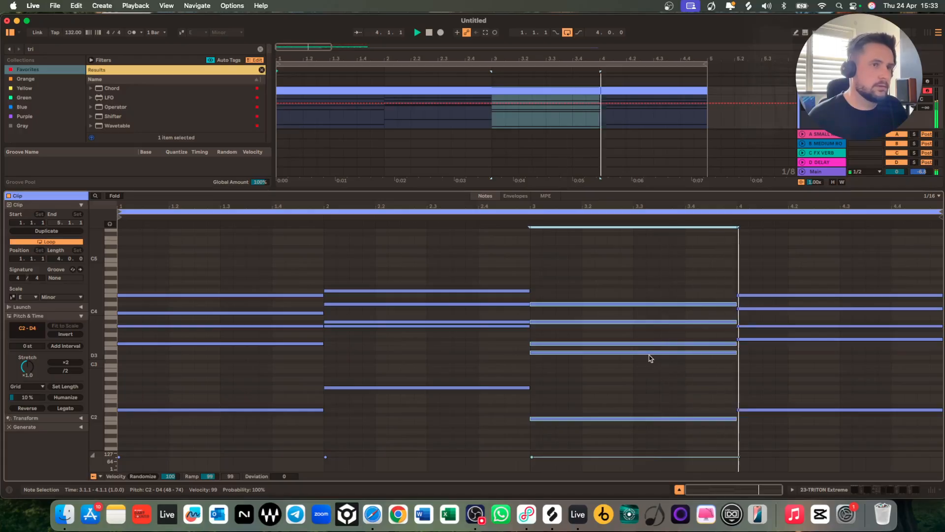
In the bar 3 chord, return the F3 note to G3, raise the D#3 note to E3, and audition the chord.
{"action": "left_click", "coordinate": [554, 346]}
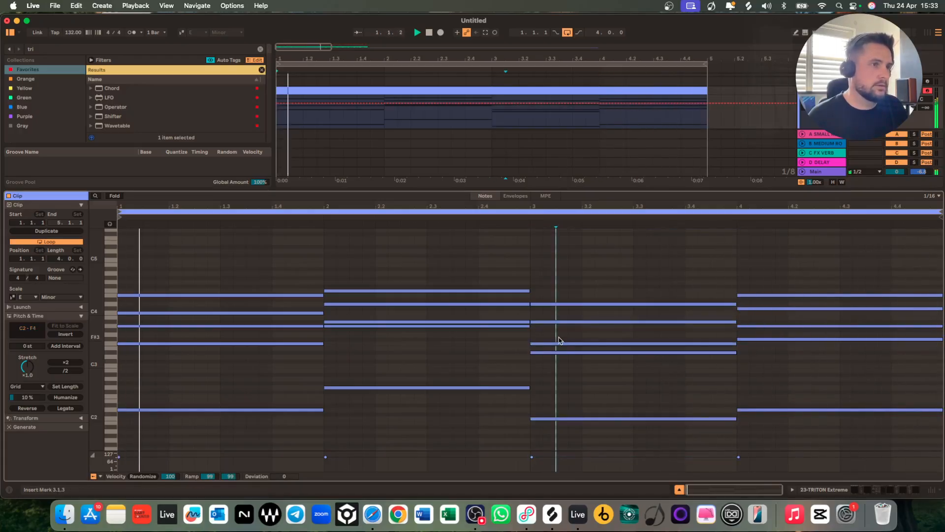
{"action": "mouse_move", "coordinate": [554, 346]}
{"action": "left_mouse_down"}
{"action": "mouse_move", "coordinate": [552, 338]}
{"action": "mouse_move", "coordinate": [538, 356]}
{"action": "mouse_move", "coordinate": [545, 342]}
{"action": "mouse_move", "coordinate": [545, 350]}
{"action": "left_mouse_up"}
{"action": "key", "text": "space"}
{"action": "left_click", "coordinate": [540, 419]}
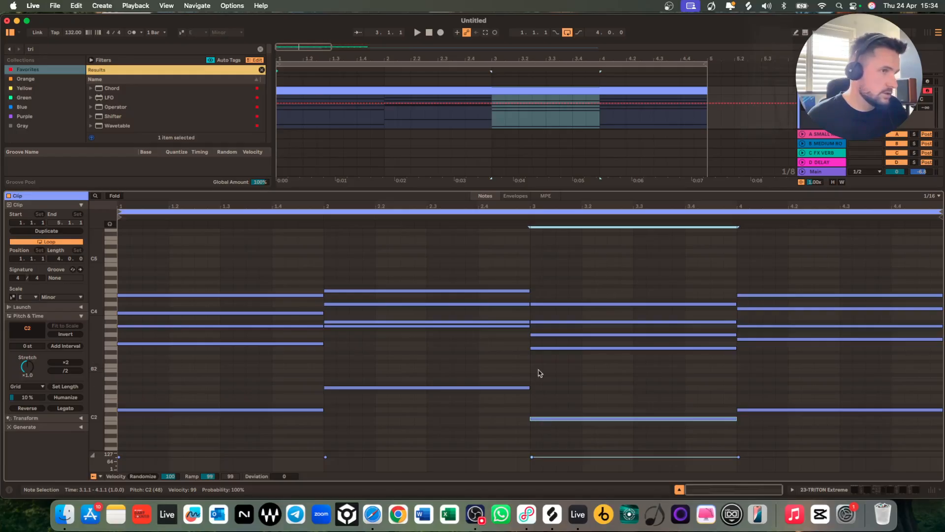
{"action": "left_click", "coordinate": [541, 348]}
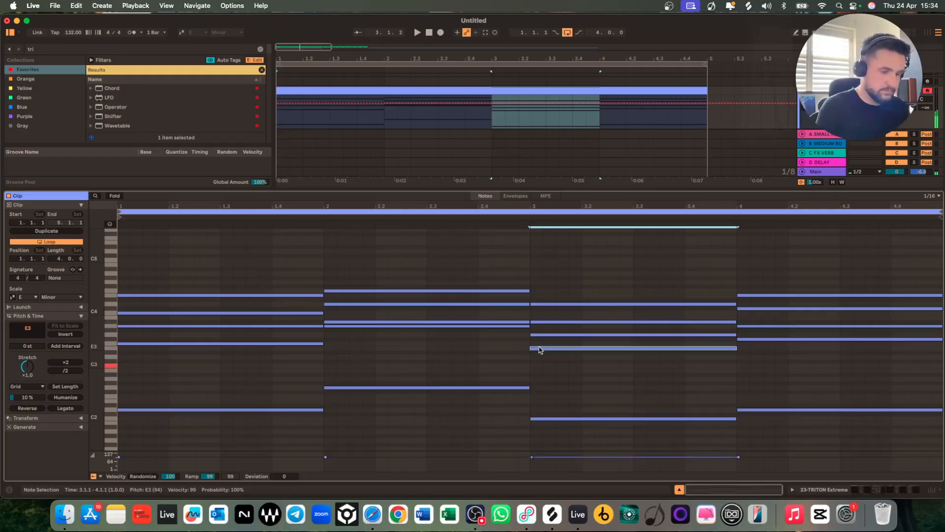
{"action": "key", "text": "space"}
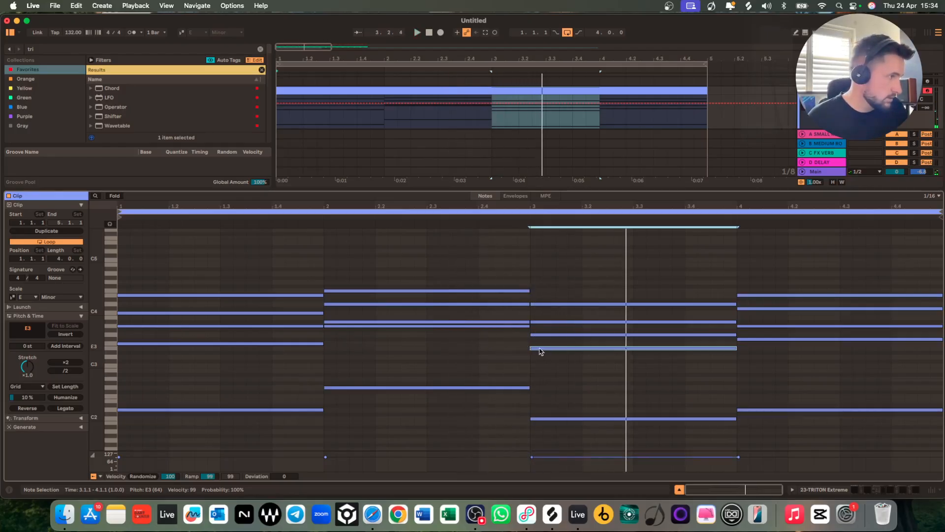
Try the bar 3 chord's E3 note at C#3, settle it on D3, and play the progression.
{"action": "left_click_drag", "start_coordinate": [541, 351], "coordinate": [540, 362]}
{"action": "key", "text": "space"}
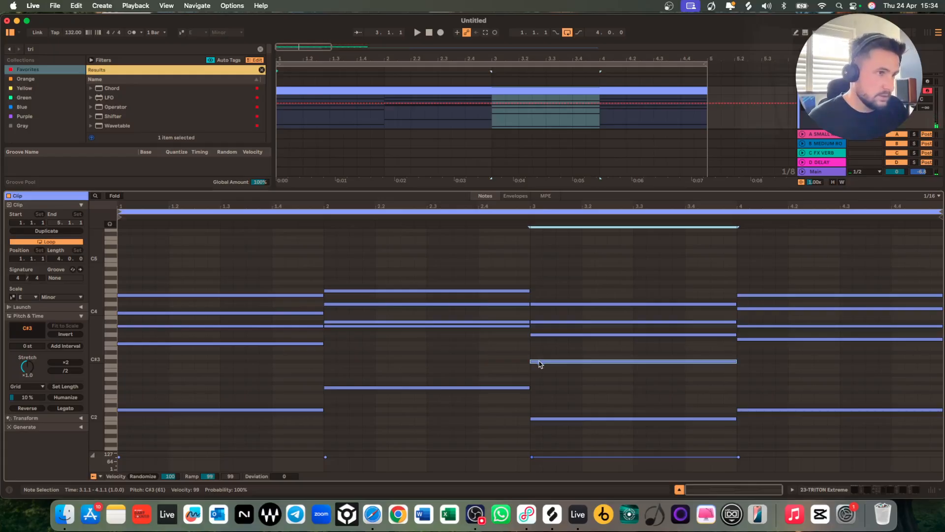
{"action": "left_click_drag", "start_coordinate": [539, 362], "coordinate": [545, 357]}
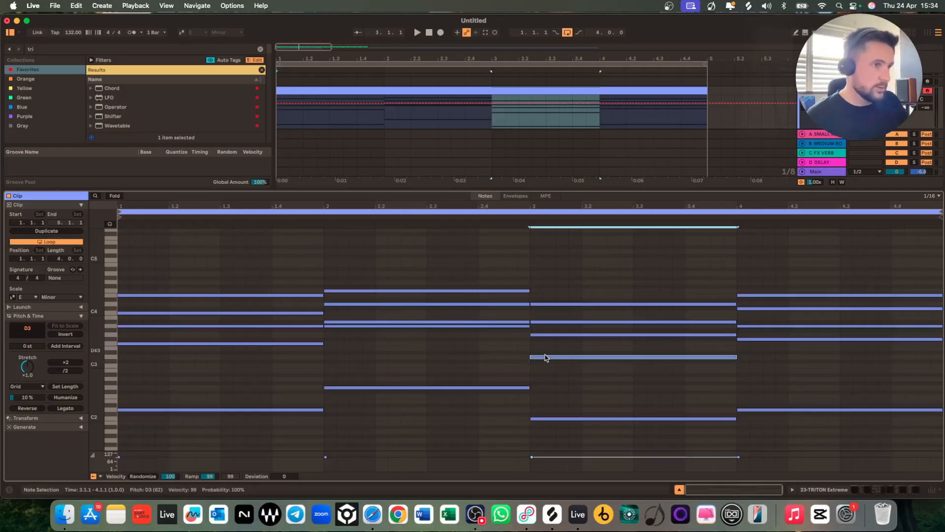
{"action": "key", "text": "space"}
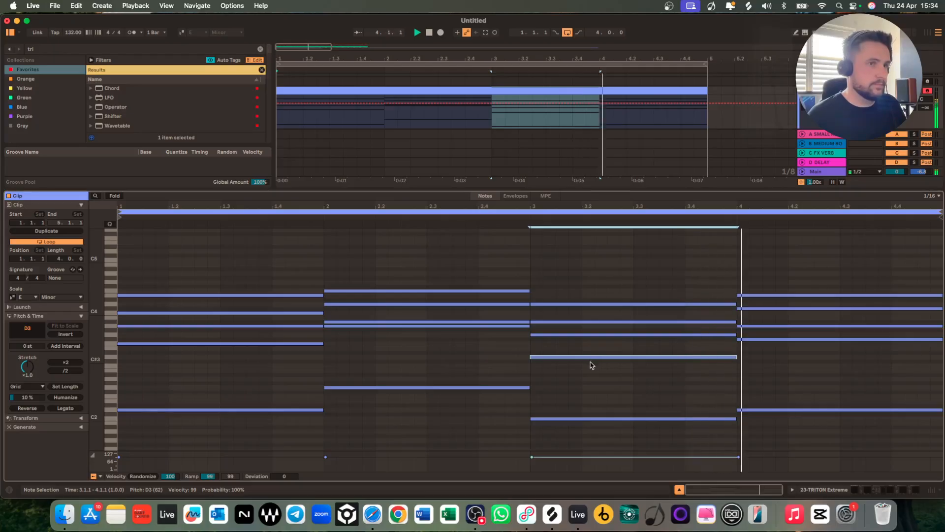
{"action": "key", "text": "space"}
Lower the top E4 note of the bar 4 chord by one octave to E3 and play the progression.
{"action": "left_click", "coordinate": [769, 291]}
{"action": "left_click", "coordinate": [769, 296]}
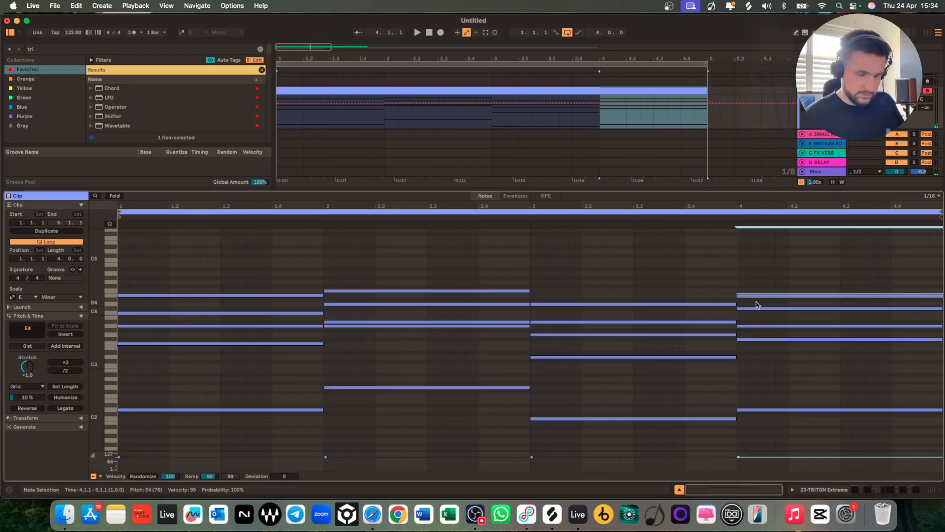
{"action": "key", "text": "shift+Down"}
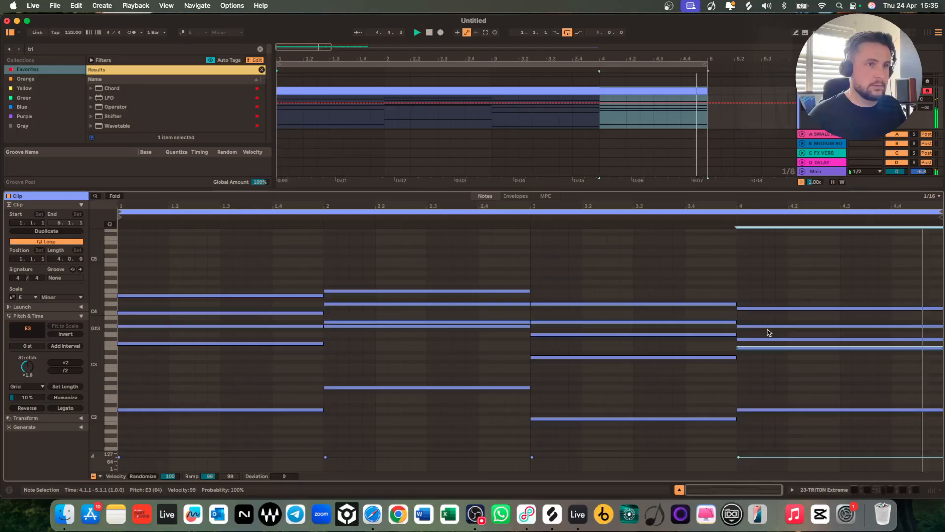
Transpose the whole bar 4 chord up 5 semitones to a G2 root, and drop its top F#4 note an octave to F#3.
{"action": "scroll", "coordinate": [772, 393], "scroll_direction": "up", "scroll_amount": 1}
{"action": "left_click_drag", "start_coordinate": [760, 422], "coordinate": [759, 296]}
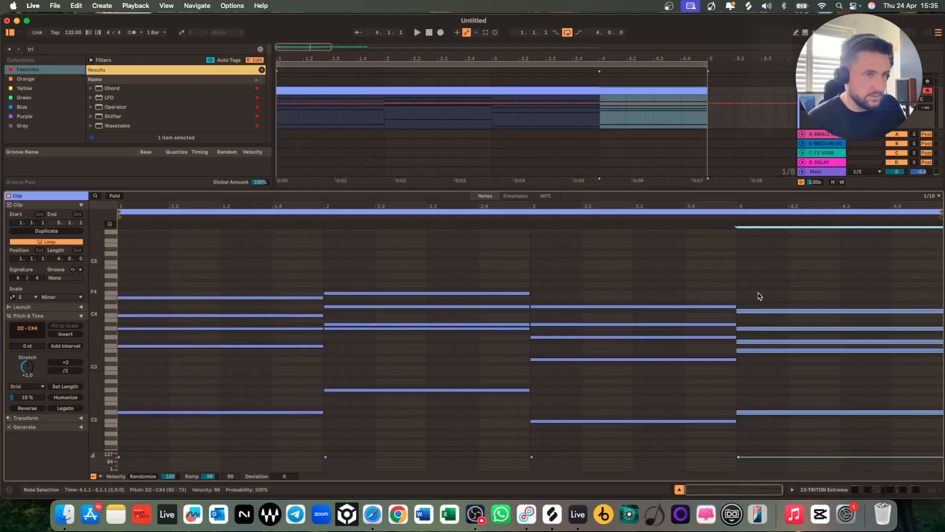
{"action": "key", "text": "Up"}
{"action": "key", "text": "Up"}
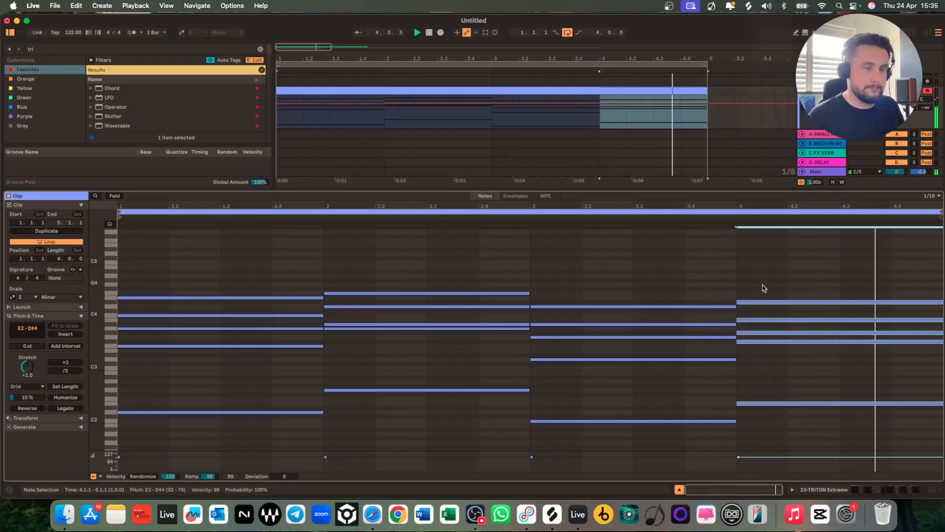
{"action": "key", "text": "Up"}
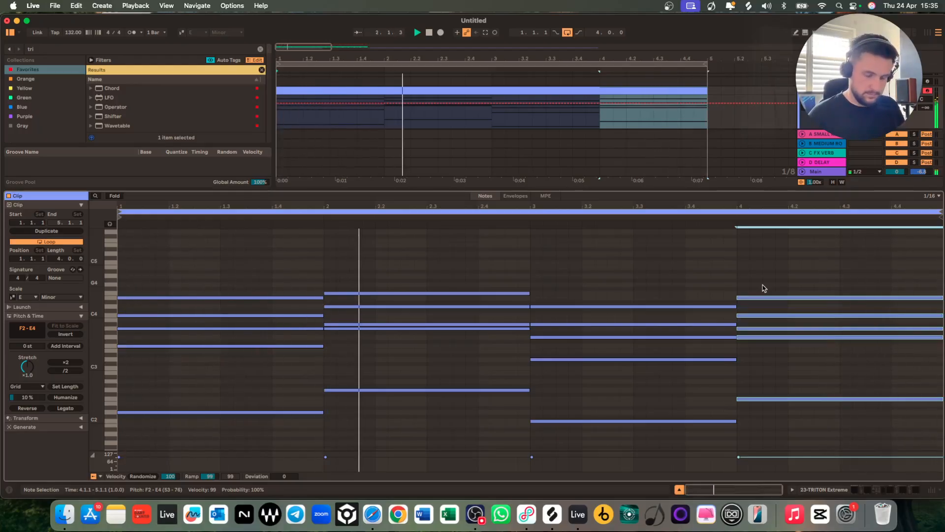
{"action": "key", "text": "Up"}
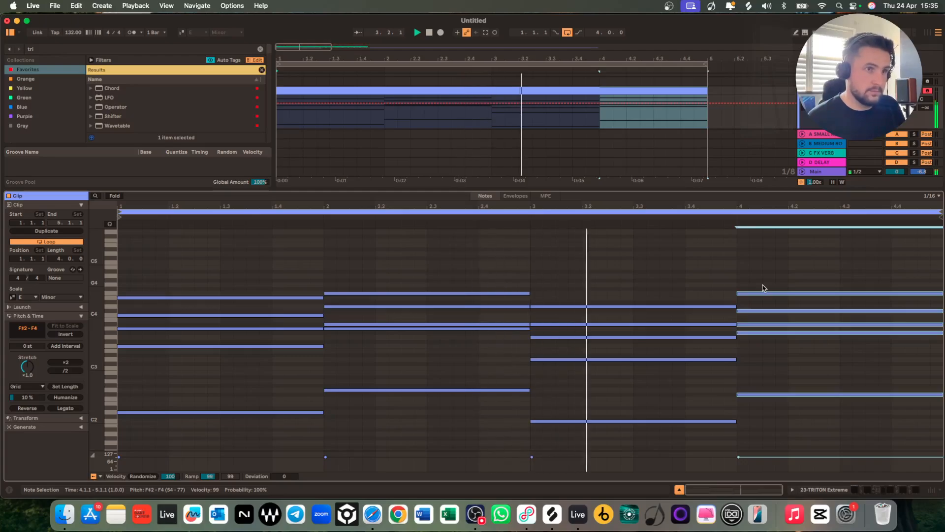
{"action": "key", "text": "Up"}
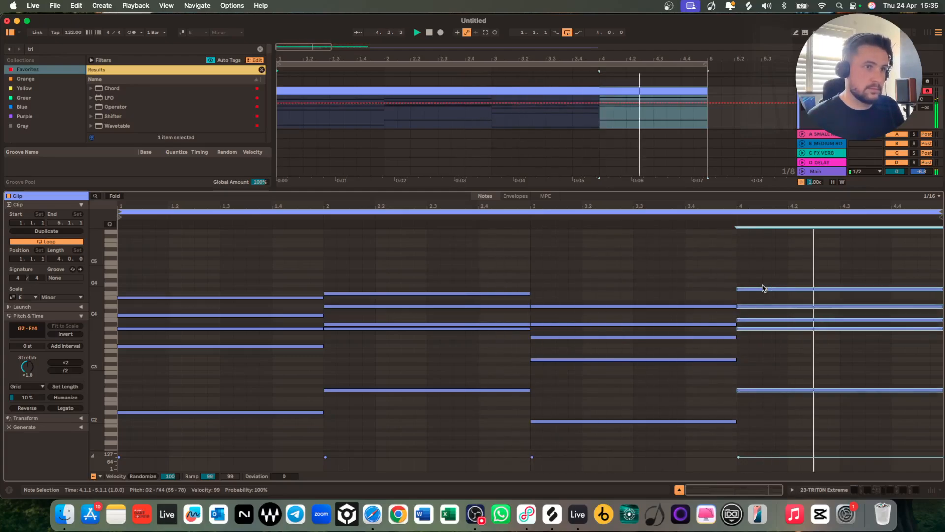
{"action": "left_click", "coordinate": [762, 289]}
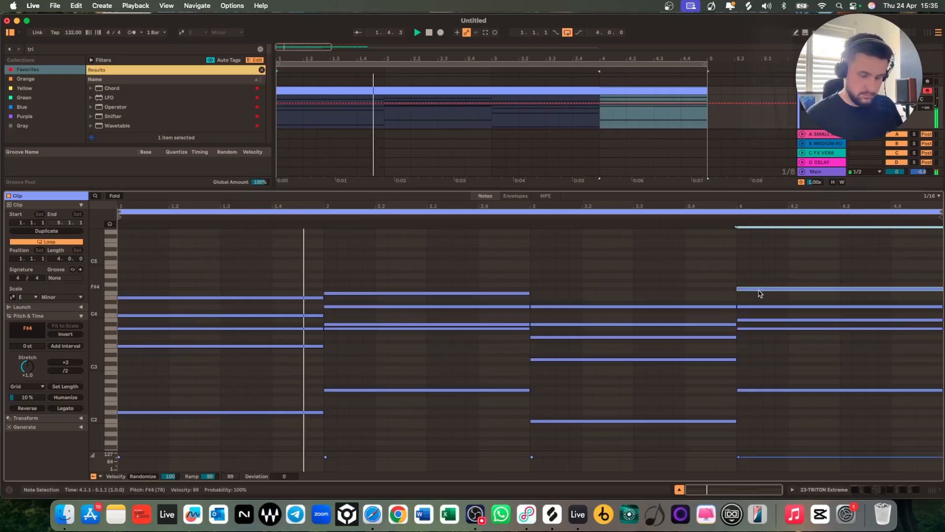
{"action": "key", "text": "shift+Down"}
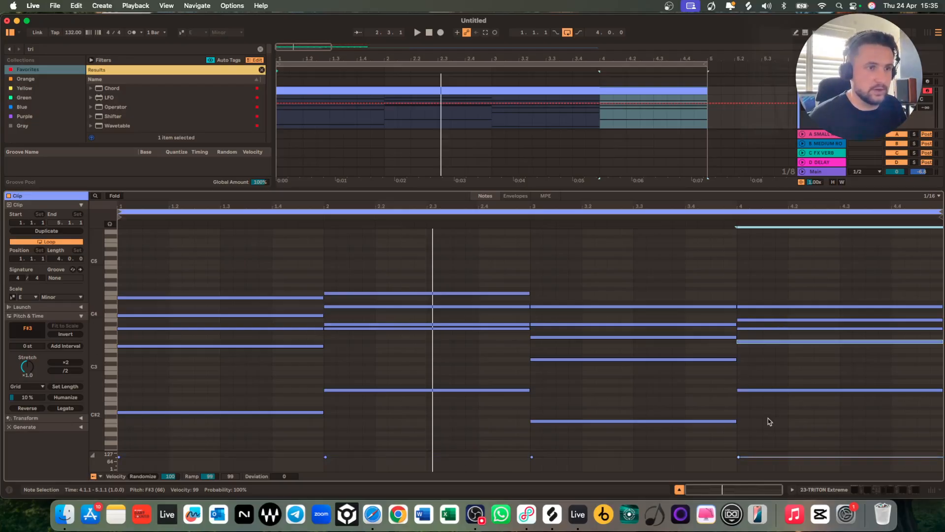
In the bar 4 chord, lower the A3 note to G3 and the F#3 note to D#3, and play the progression.
{"action": "left_click", "coordinate": [753, 390]}
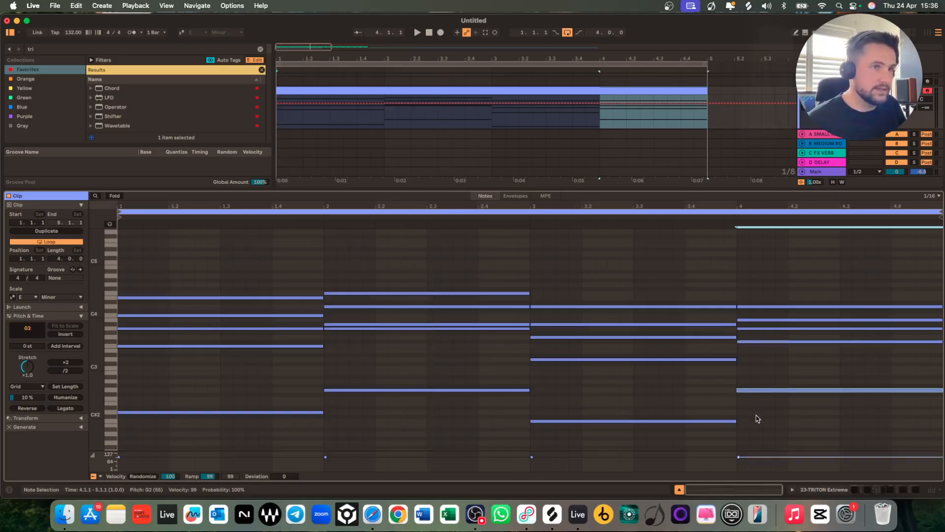
{"action": "left_click_drag", "start_coordinate": [757, 417], "coordinate": [746, 292]}
{"action": "left_click", "coordinate": [763, 360]}
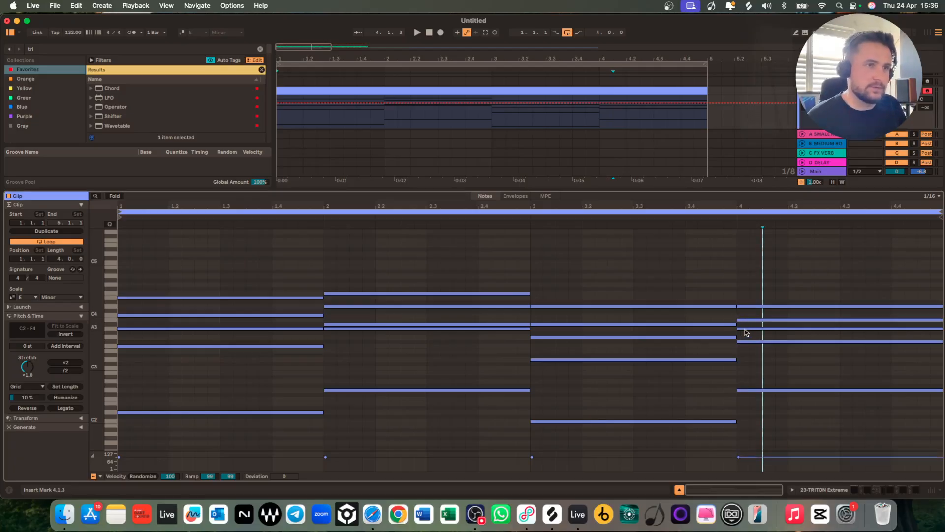
{"action": "mouse_move", "coordinate": [743, 343]}
{"action": "left_mouse_down"}
{"action": "mouse_move", "coordinate": [743, 353]}
{"action": "mouse_move", "coordinate": [747, 331]}
{"action": "mouse_move", "coordinate": [748, 339]}
{"action": "left_mouse_up"}
{"action": "key", "text": "space"}
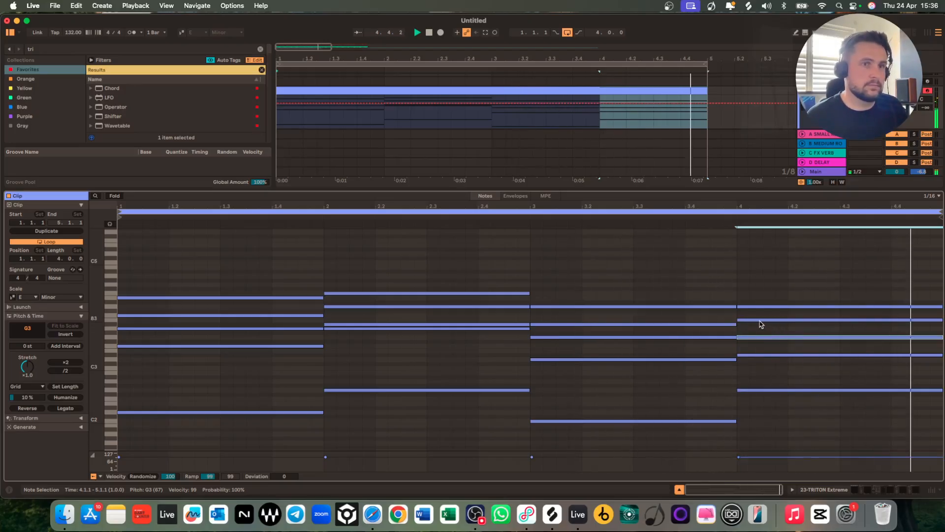
In the bar 4 chord, raise B3 to C4 and D#3 to E3, try the root at C3, and settle it on F2.
{"action": "left_click_drag", "start_coordinate": [756, 336], "coordinate": [756, 320]}
{"action": "left_click_drag", "start_coordinate": [750, 356], "coordinate": [750, 351]}
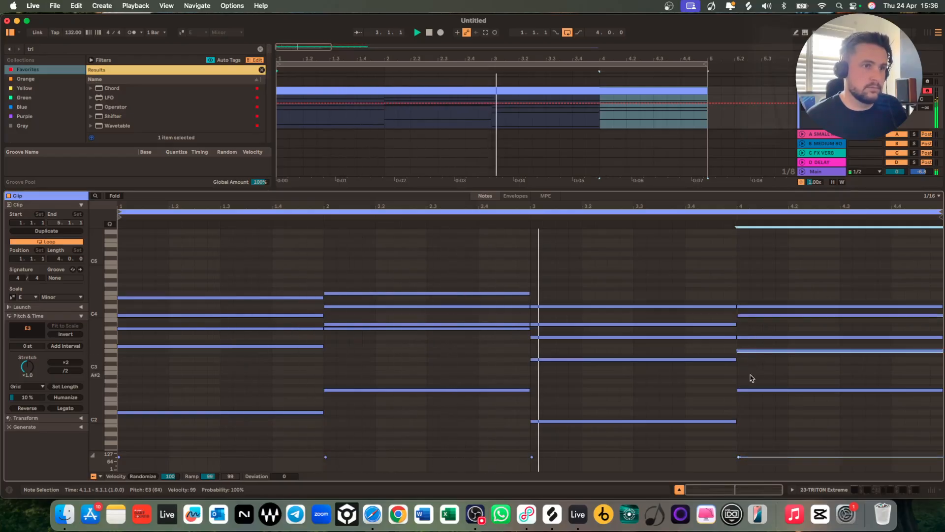
{"action": "left_click_drag", "start_coordinate": [743, 390], "coordinate": [751, 369]}
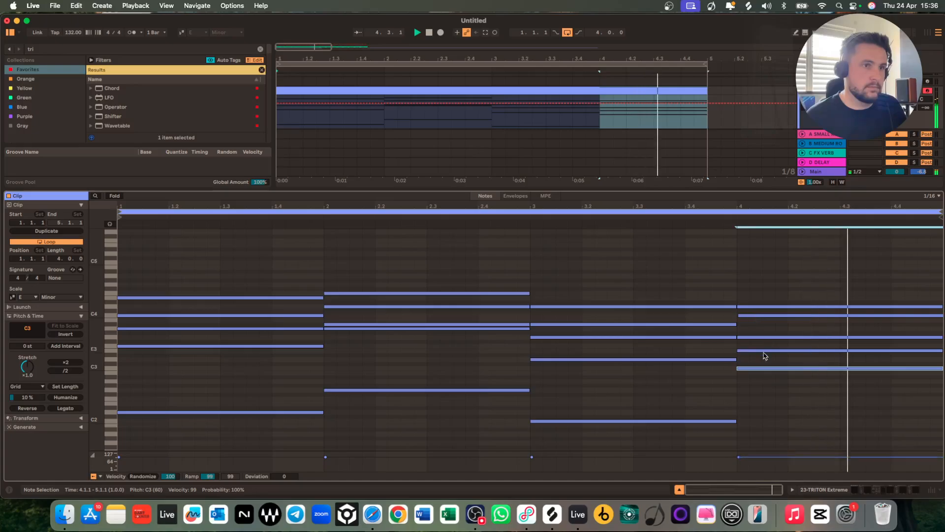
{"action": "left_click_drag", "start_coordinate": [761, 371], "coordinate": [761, 400]}
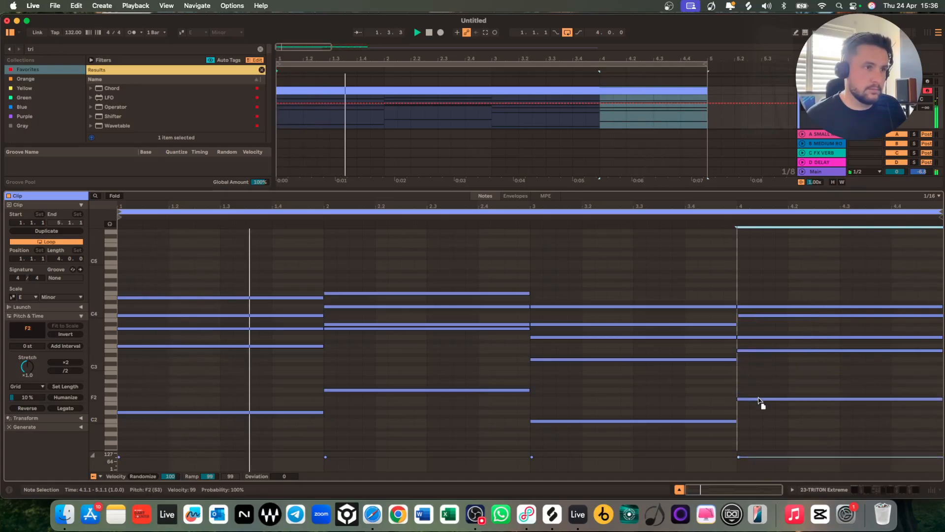
In the bar 4 chord, lower C4 to A#3, E3 to C3 and G3 to F3, and play the progression.
{"action": "left_click_drag", "start_coordinate": [748, 318], "coordinate": [744, 368]}
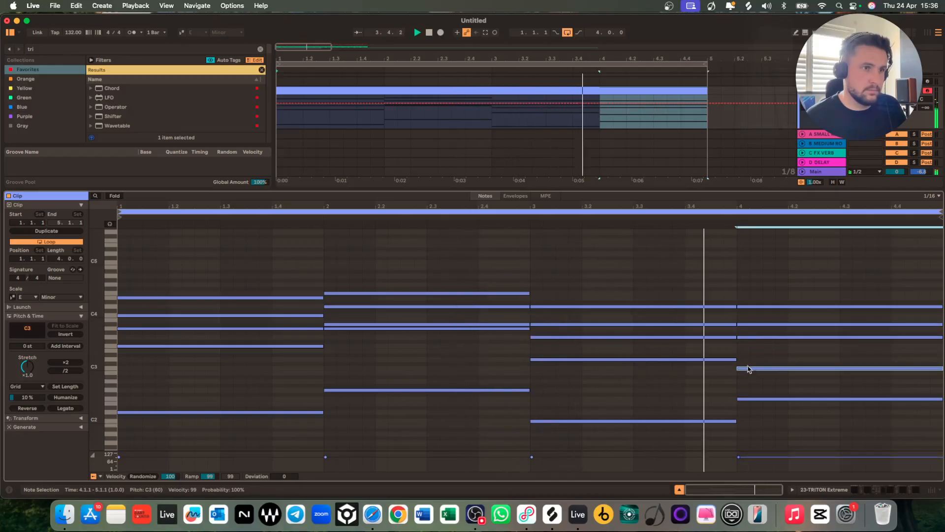
{"action": "left_click", "coordinate": [750, 337]}
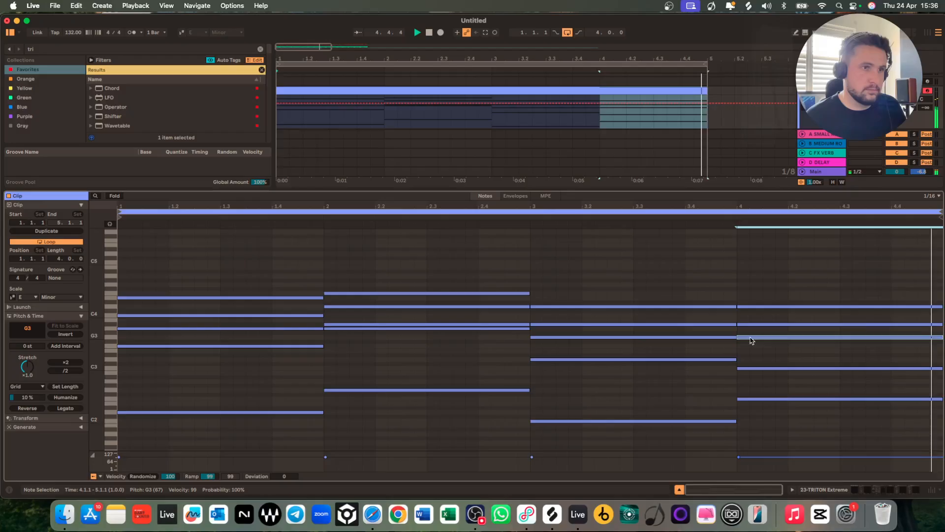
{"action": "left_click_drag", "start_coordinate": [749, 340], "coordinate": [749, 350]}
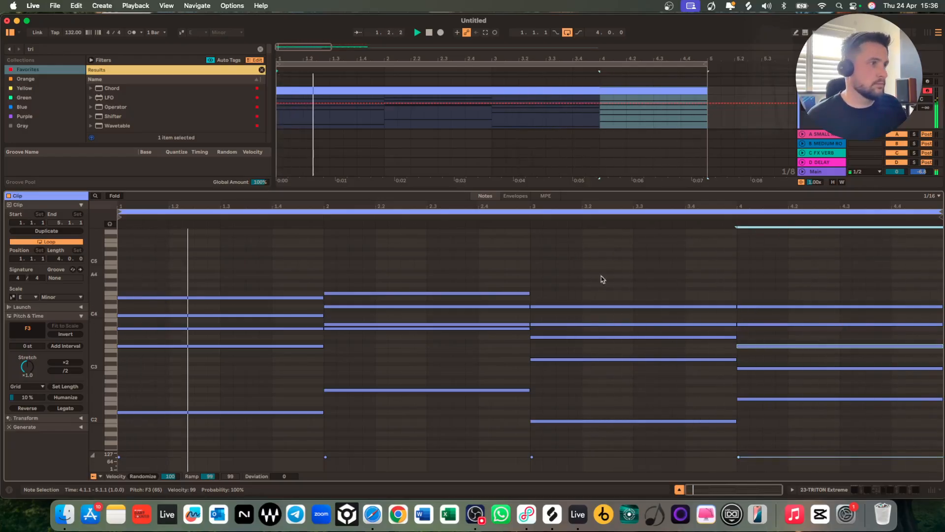
{"action": "key", "text": "space"}
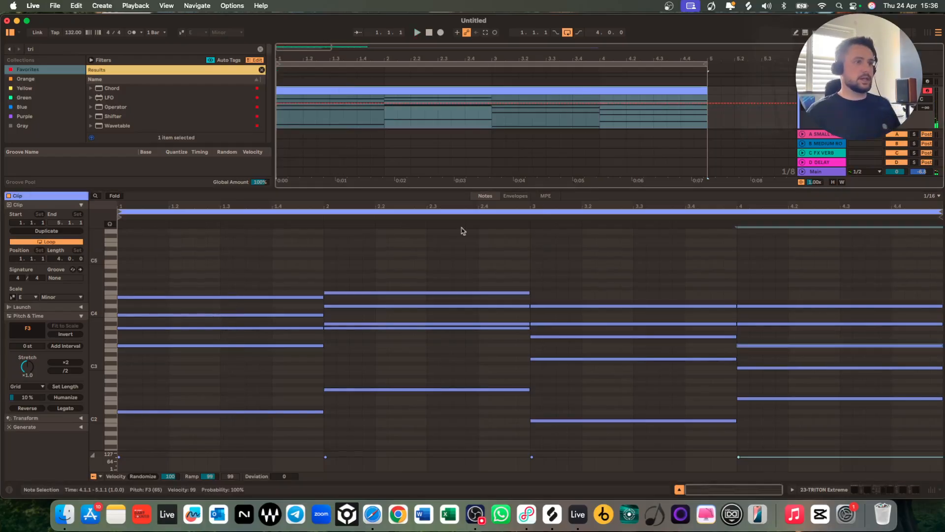
Shorten the bar 1 chord to a sixteenth-note stab, copy it to 1.1.4, 1.2.3, 1.3.3 and 1.4.3, and play the rhythm.
{"action": "scroll", "coordinate": [315, 385], "scroll_direction": "up", "scroll_amount": 1}
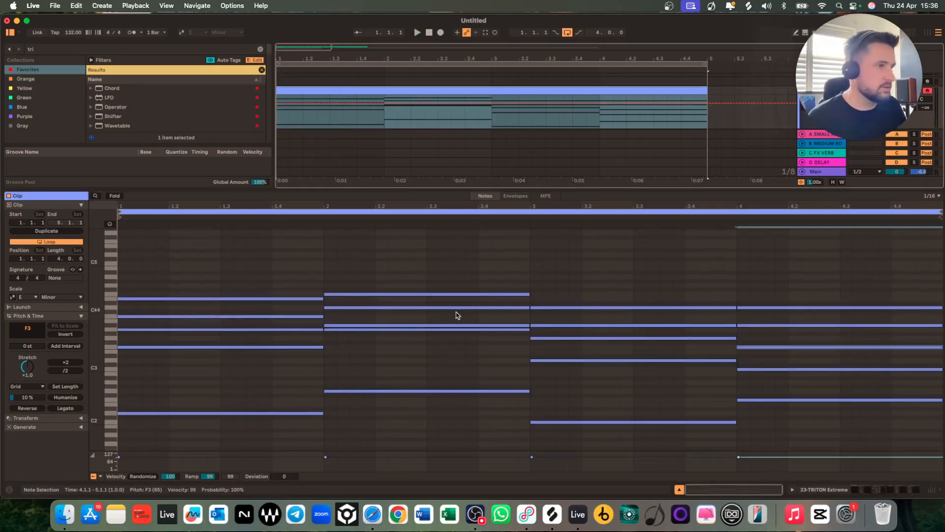
{"action": "left_click_drag", "start_coordinate": [329, 436], "coordinate": [202, 304]}
{"action": "key", "text": "space"}
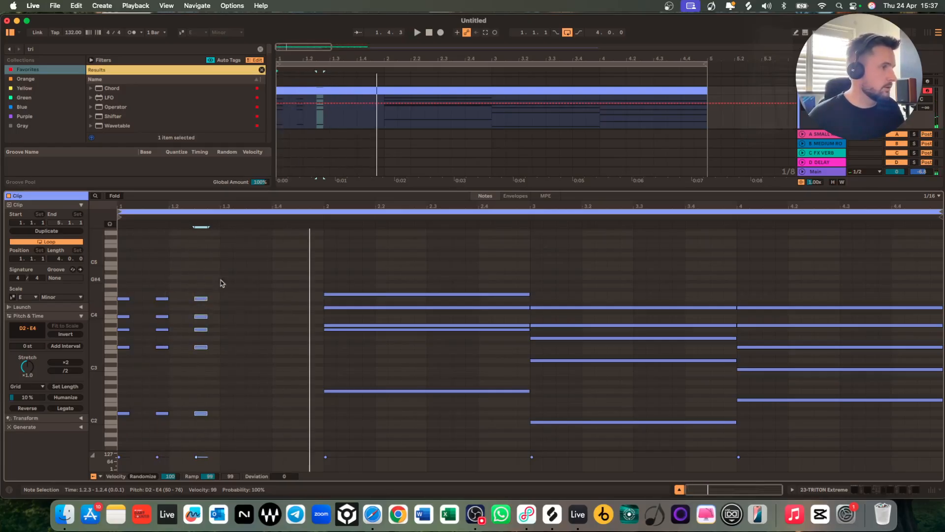
{"action": "left_click_drag", "start_coordinate": [205, 302], "coordinate": [306, 302]}
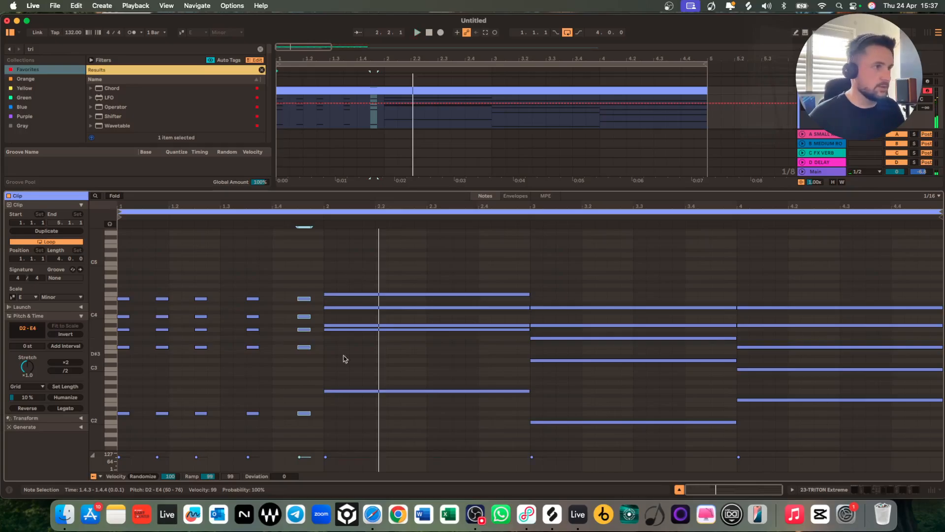
{"action": "key", "text": "space"}
Undo the bar 1 stab copies placed after 1.1.4.
{"action": "key", "text": "super+z"}
{"action": "key", "text": "super+z"}
{"action": "key", "text": "super+z"}
{"action": "key", "text": "super+z"}
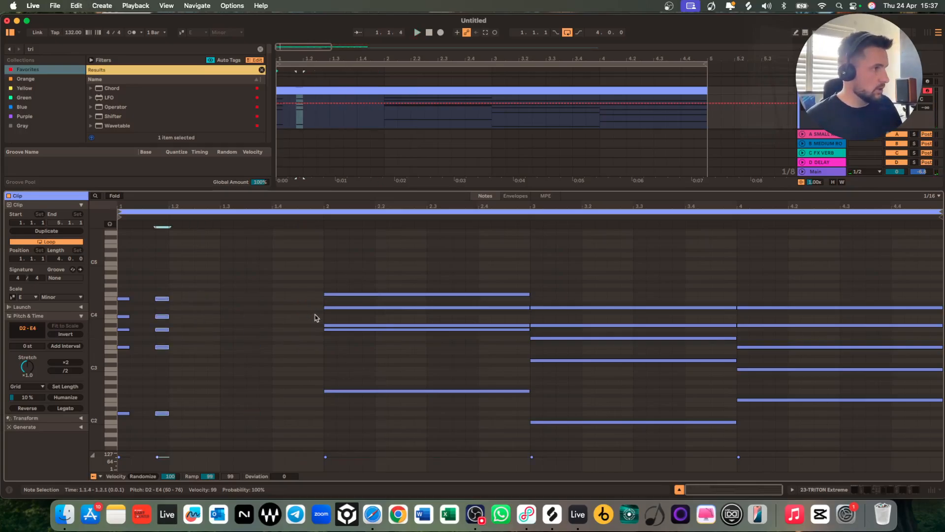
Shift the first stab's four upper notes to 1.1.2, place the second full stab at 1.2.1, and play the rhythm.
{"action": "left_click_drag", "start_coordinate": [134, 384], "coordinate": [134, 299]}
{"action": "key", "text": "space"}
{"action": "key", "text": "space"}
{"action": "key", "text": "space"}
{"action": "left_click_drag", "start_coordinate": [129, 425], "coordinate": [174, 416]}
{"action": "key", "text": "space"}
{"action": "left_click", "coordinate": [196, 370]}
{"action": "left_click_drag", "start_coordinate": [196, 370], "coordinate": [176, 299]}
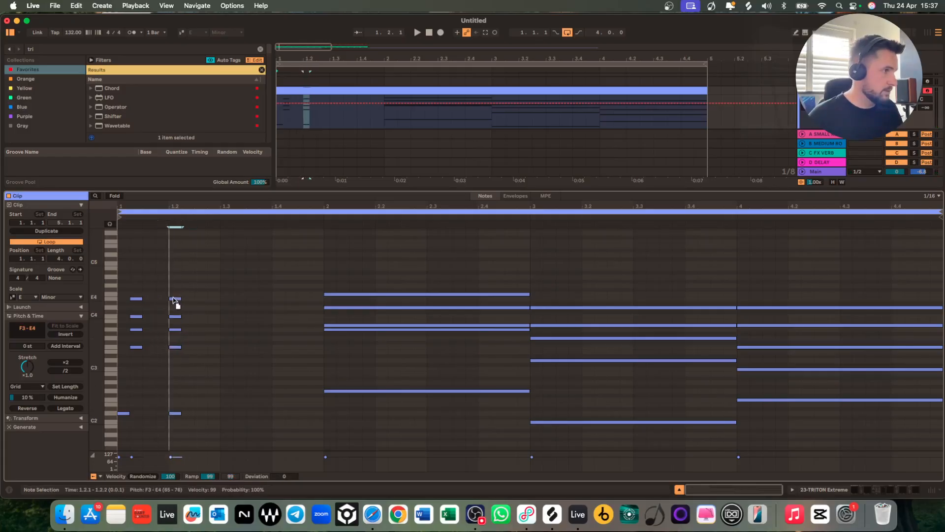
{"action": "key", "text": "space"}
{"action": "key", "text": "space"}
Copy the full chord stab from 1.2.1 to 1.2.4 and 1.3.3, playing the rhythm along the way.
{"action": "left_click", "coordinate": [176, 413], "text": "shift"}
{"action": "left_click_drag", "start_coordinate": [175, 413], "coordinate": [222, 417]}
{"action": "key", "text": "space"}
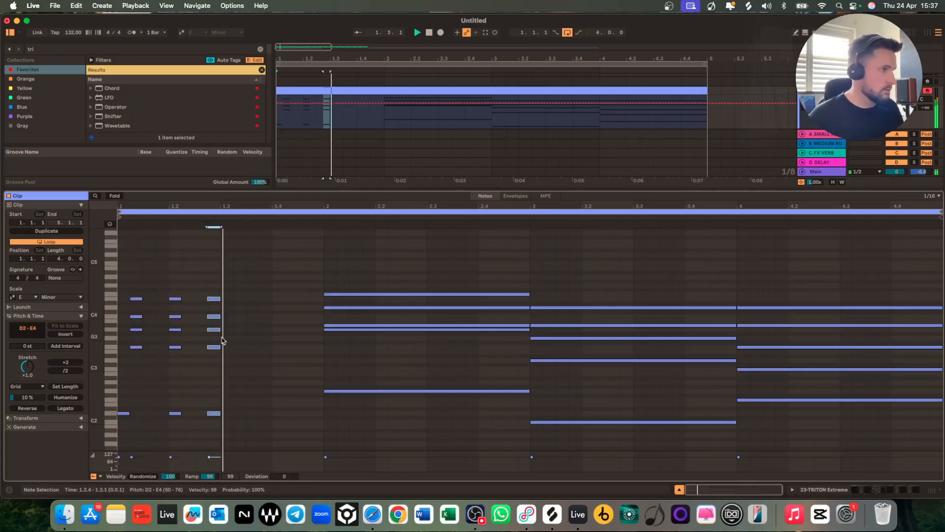
{"action": "key", "text": "space"}
{"action": "left_click_drag", "start_coordinate": [210, 286], "coordinate": [253, 416]}
Move the E4 and F3 notes of the last bar 1 stab a sixteenth earlier to 1.3.2, and play the rhythm.
{"action": "left_click", "coordinate": [258, 304]}
{"action": "left_click_drag", "start_coordinate": [257, 304], "coordinate": [240, 304]}
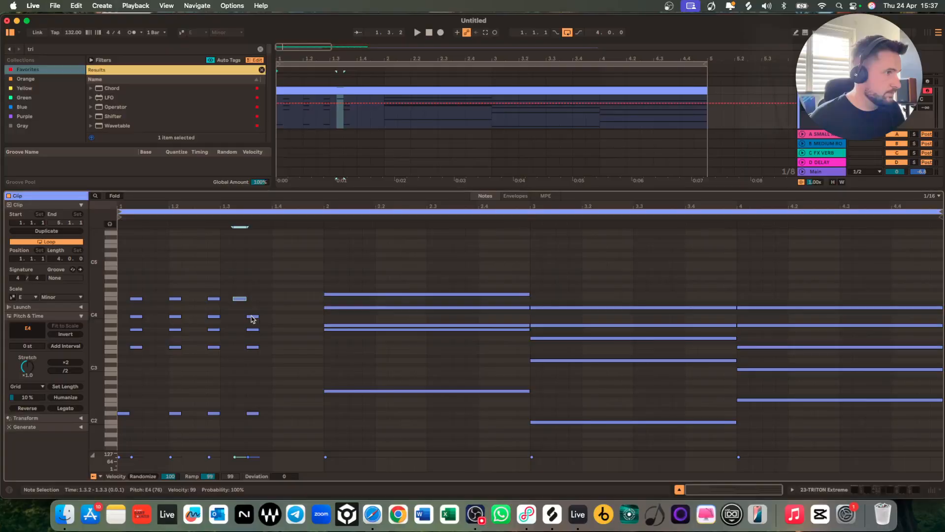
{"action": "left_click", "coordinate": [251, 317]}
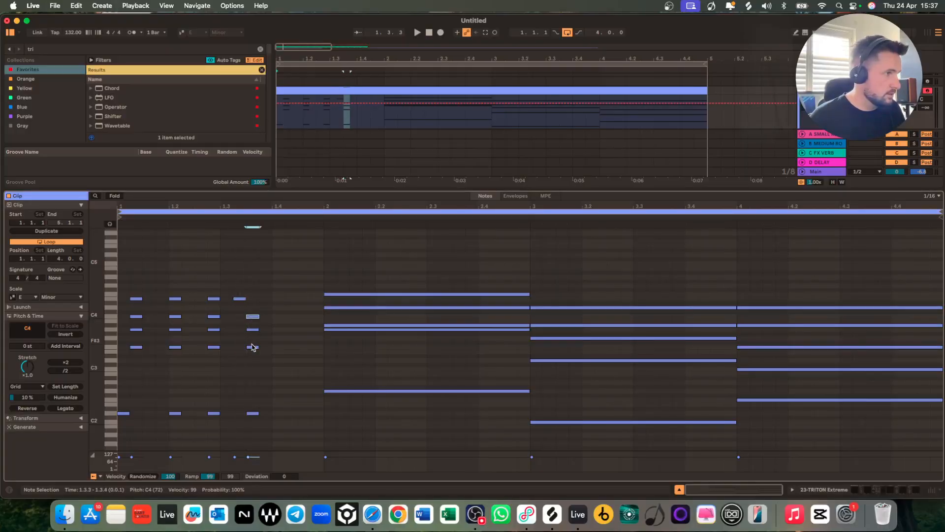
{"action": "left_click_drag", "start_coordinate": [252, 347], "coordinate": [240, 348]}
{"action": "key", "text": "space"}
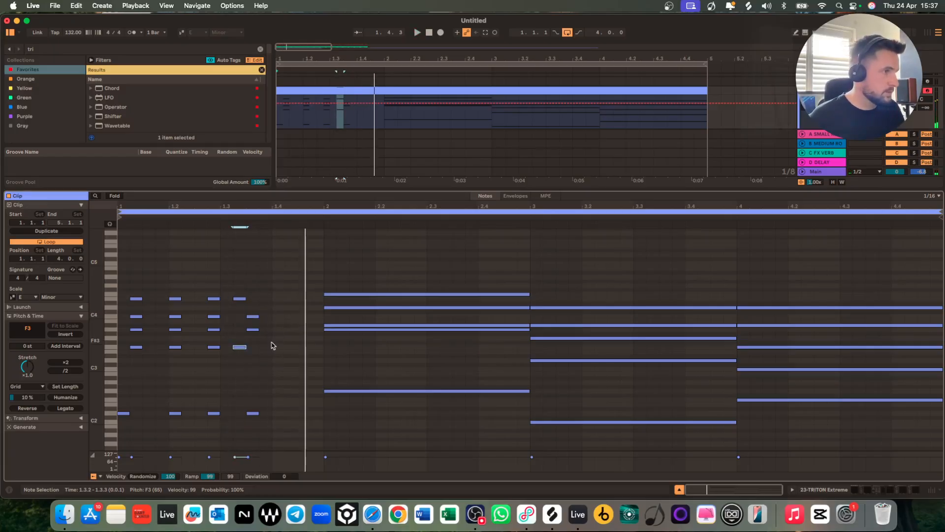
{"action": "key", "text": "space"}
Add sixteenth notes F3 at 1.3.4, D4 at 1.4.2 and B3 at 1.4.3 to bar 1, and play the result.
{"action": "double_click", "coordinate": [266, 347]}
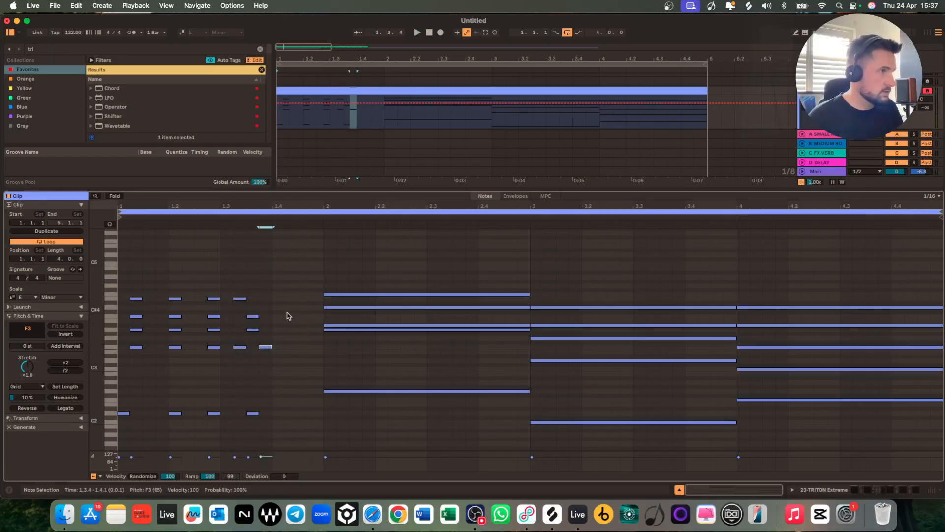
{"action": "double_click", "coordinate": [290, 308]}
{"action": "double_click", "coordinate": [304, 321]}
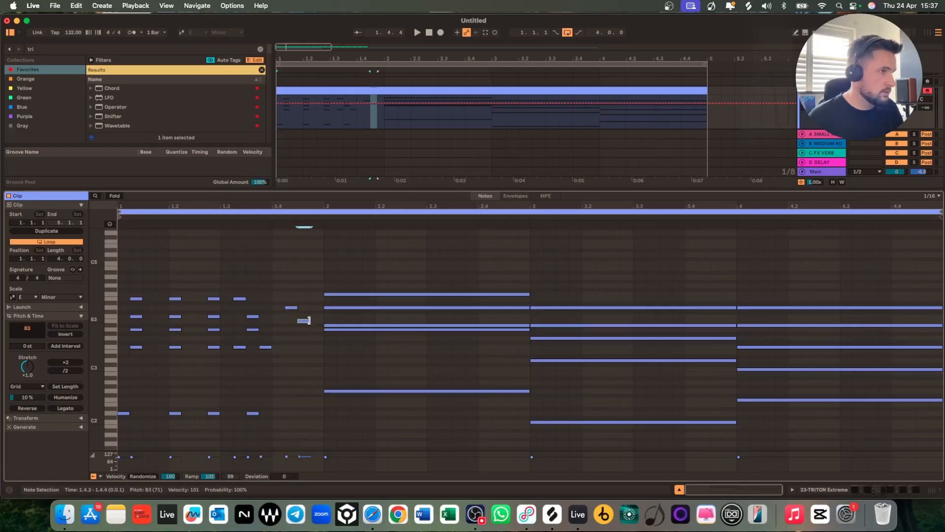
{"action": "key", "text": "space"}
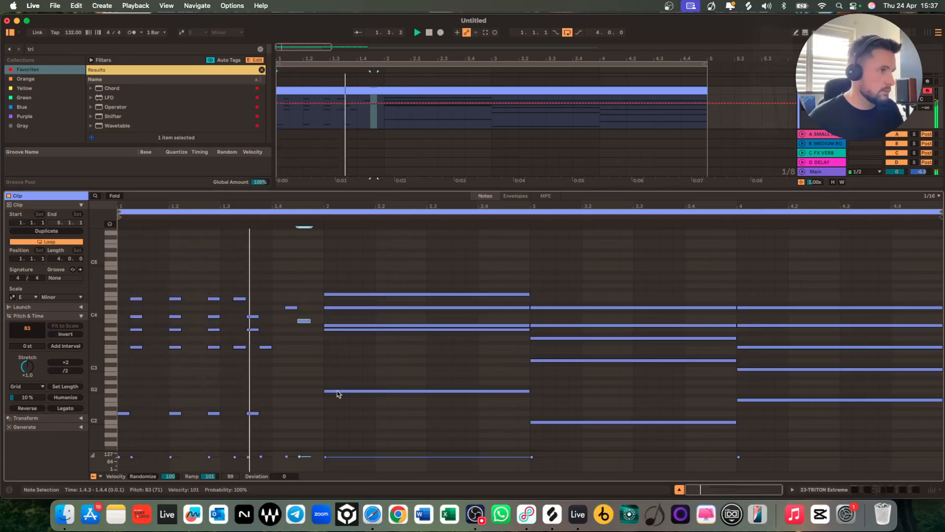
Strum the bar 2 chord by starting A3, A#3, D4 and F4 progressively later than the G2 root, and play it.
{"action": "left_click_drag", "start_coordinate": [338, 401], "coordinate": [318, 286]}
{"action": "key", "text": "z"}
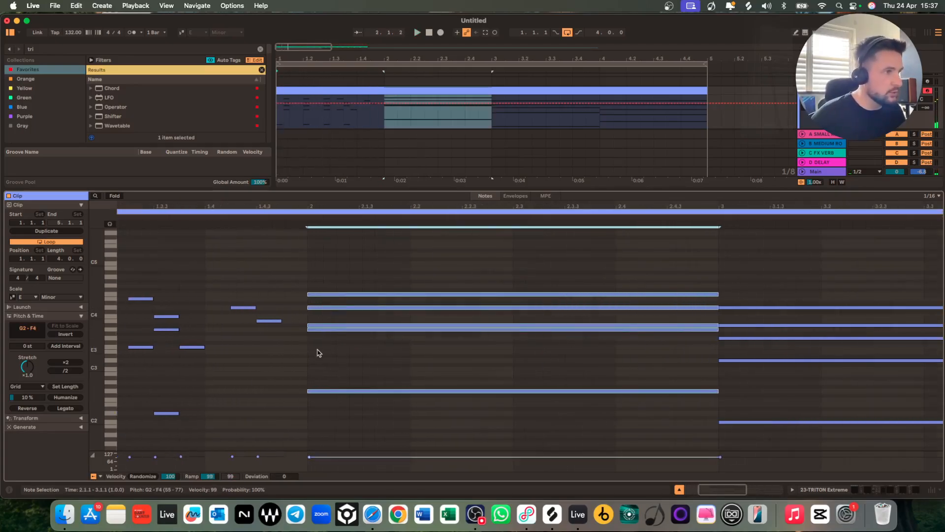
{"action": "left_click", "coordinate": [309, 329]}
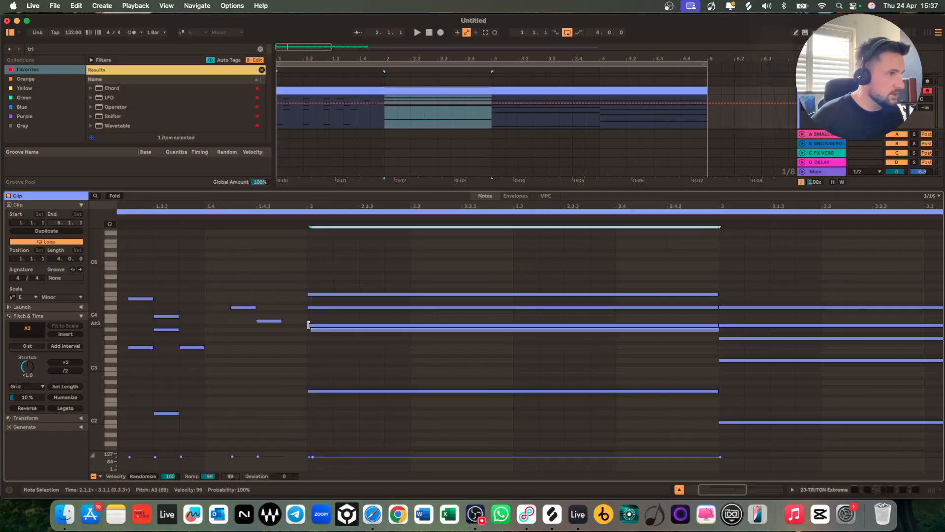
{"action": "left_click_drag", "start_coordinate": [309, 325], "coordinate": [322, 295]}
{"action": "key", "text": "space"}
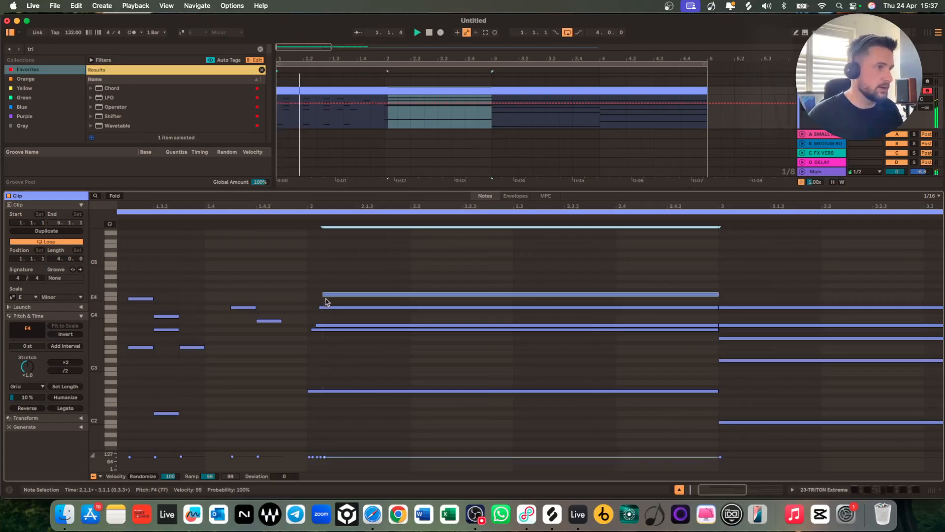
{"action": "scroll", "coordinate": [326, 301], "scroll_direction": "down", "scroll_amount": 5}
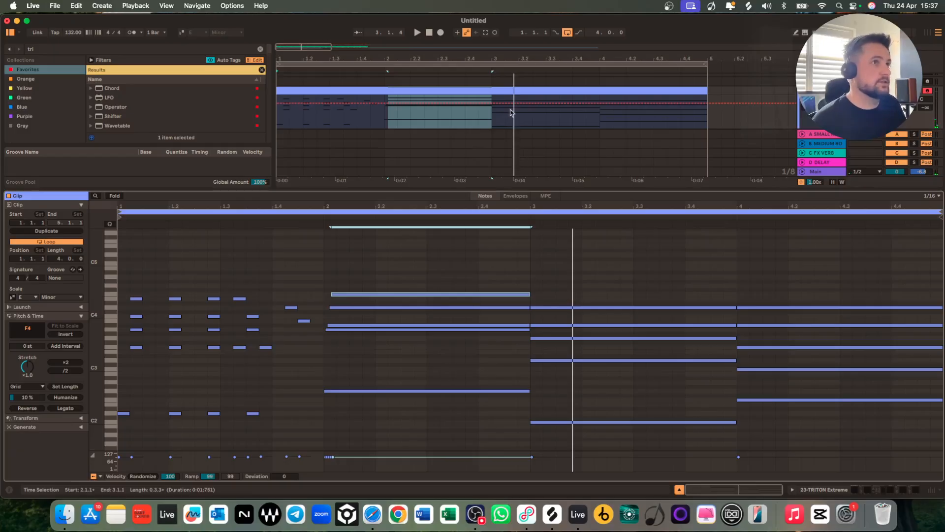
Play the clip briefly and delete all of its notes.
{"action": "left_click", "coordinate": [506, 91]}
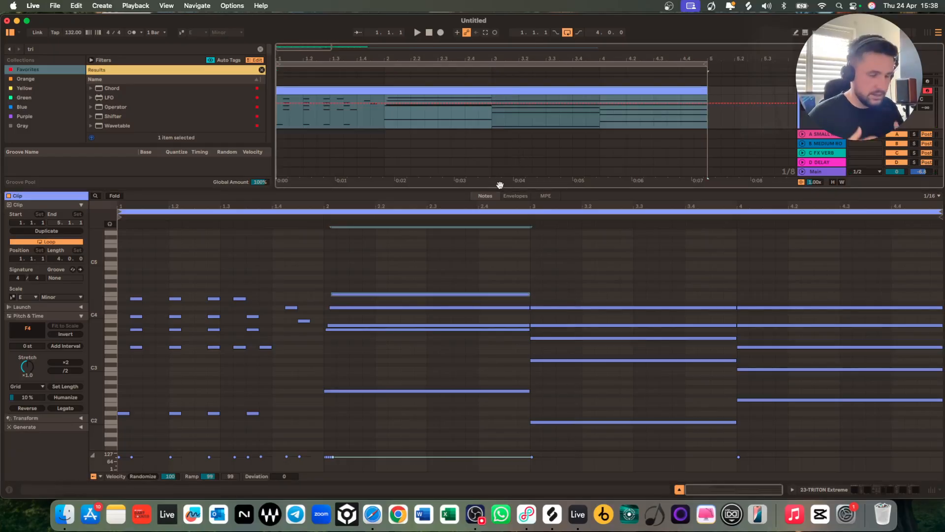
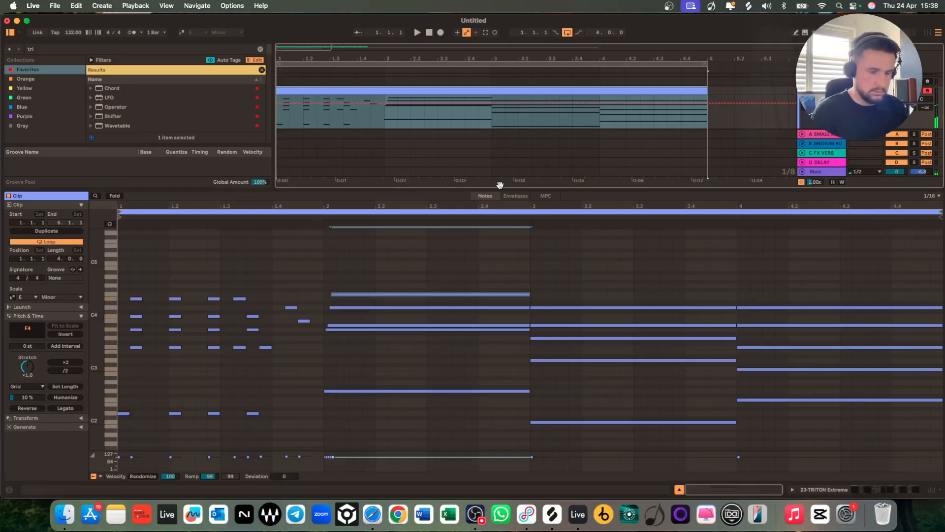
{"action": "key", "text": "space"}
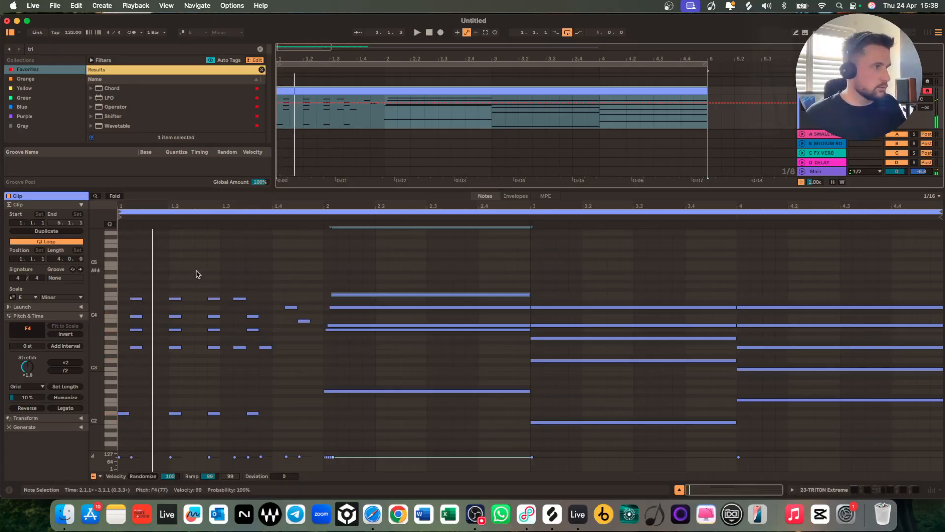
{"action": "key", "text": "space"}
{"action": "key", "text": "super+a"}
{"action": "key", "text": "Delete"}
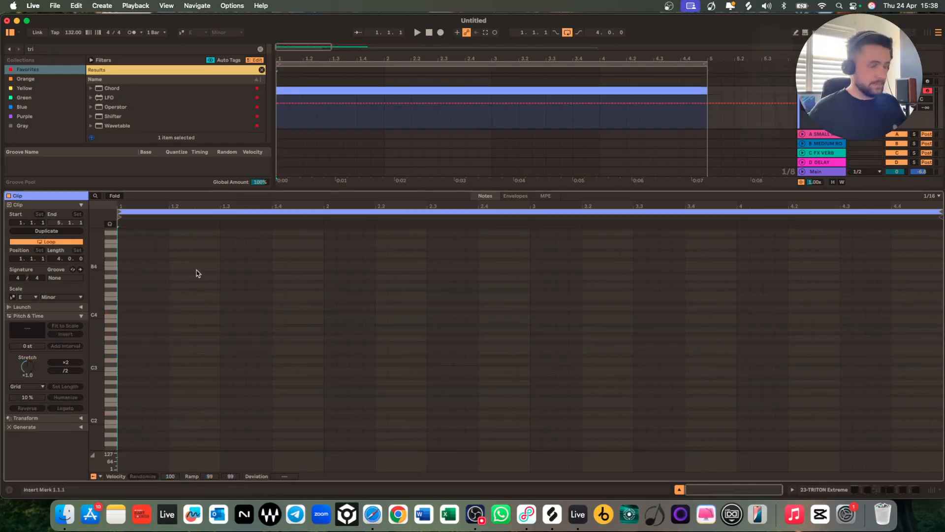
Draw sixteenth-note D4 and A4 notes together at 1.1.1 and select both.
{"action": "double_click", "coordinate": [124, 308]}
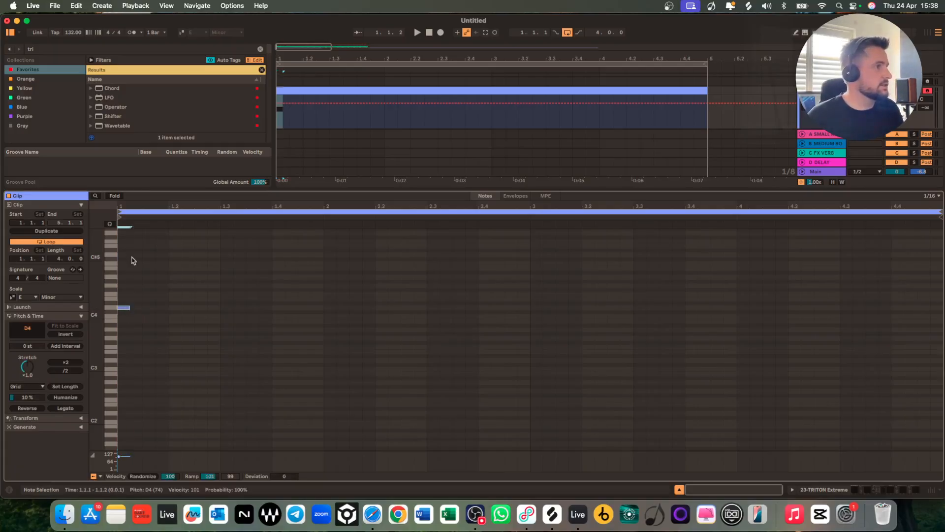
{"action": "double_click", "coordinate": [122, 276]}
{"action": "left_click_drag", "start_coordinate": [132, 261], "coordinate": [120, 354]}
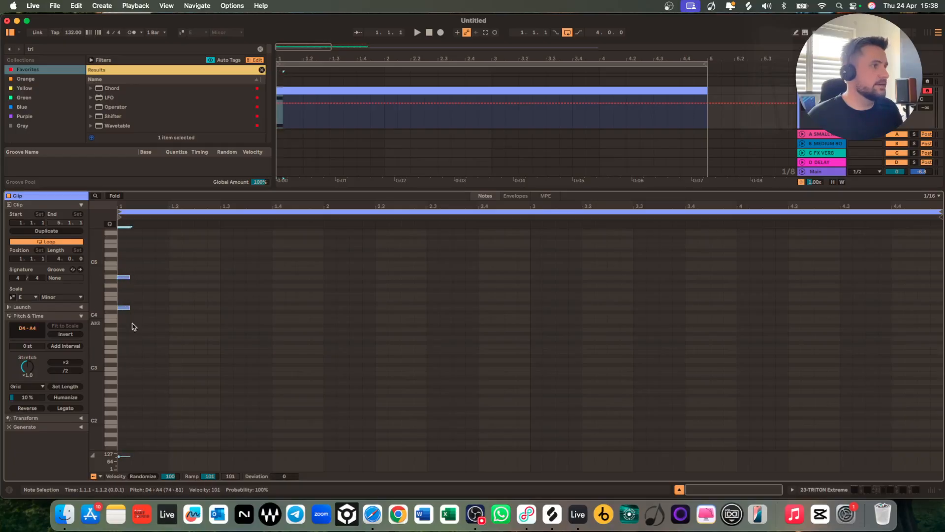
Copy the D4–A4 stab to 1.1.3, 1.2.2, 1.3.1, 1.3.4 and 1.4.3, and play the bar 1 rhythm.
{"action": "left_click_drag", "start_coordinate": [123, 309], "coordinate": [304, 311]}
{"action": "key", "text": "space"}
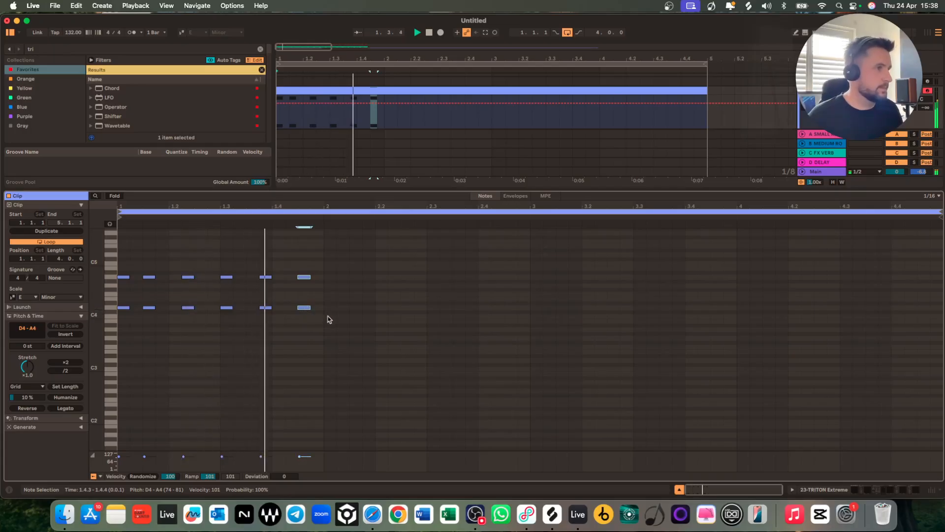
{"action": "key", "text": "space"}
Duplicate the whole bar 1 stab pattern across bars 2 to 4 and play the clip.
{"action": "key", "text": "super+a"}
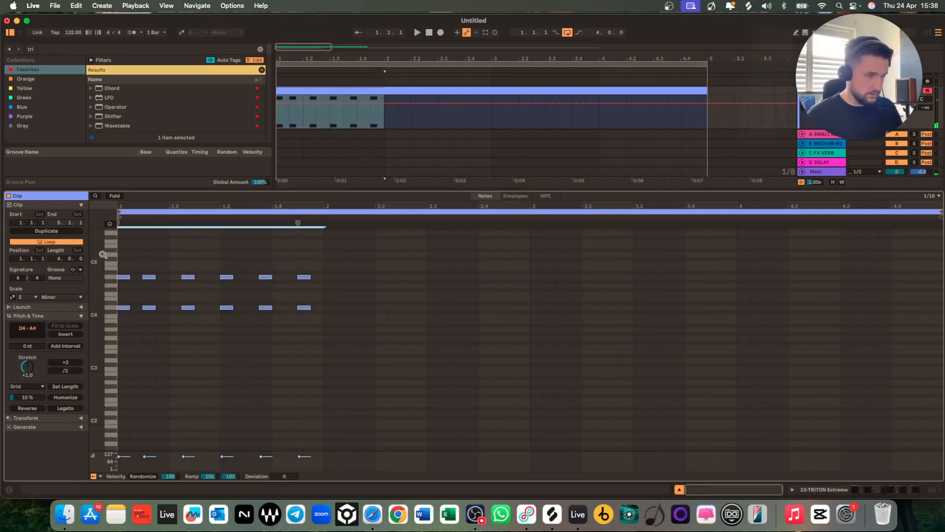
{"action": "key", "text": "super+d"}
{"action": "key", "text": "super+d"}
{"action": "key", "text": "space"}
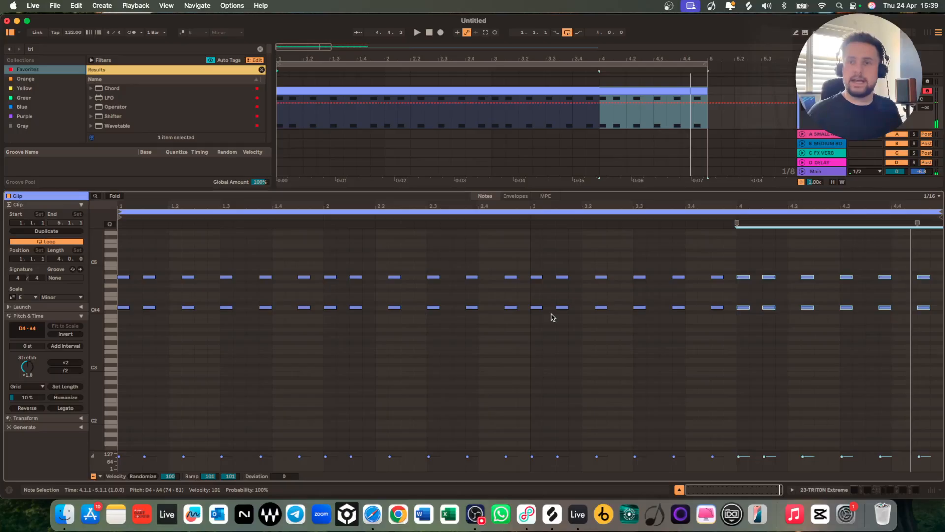
Copy all the D4 notes down an octave to D3, copy that row up to G3, and play the clip.
{"action": "left_click", "coordinate": [123, 309]}
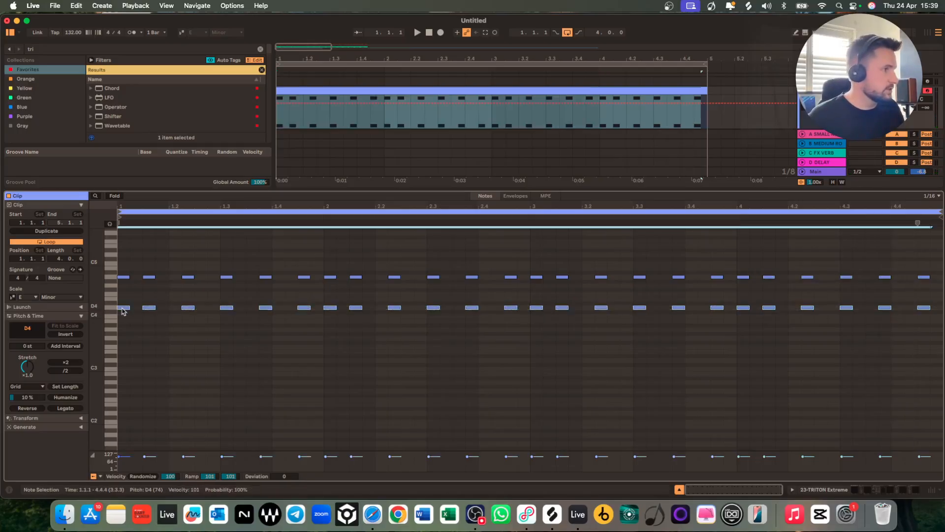
{"action": "left_click_drag", "start_coordinate": [122, 308], "coordinate": [123, 361], "text": "alt"}
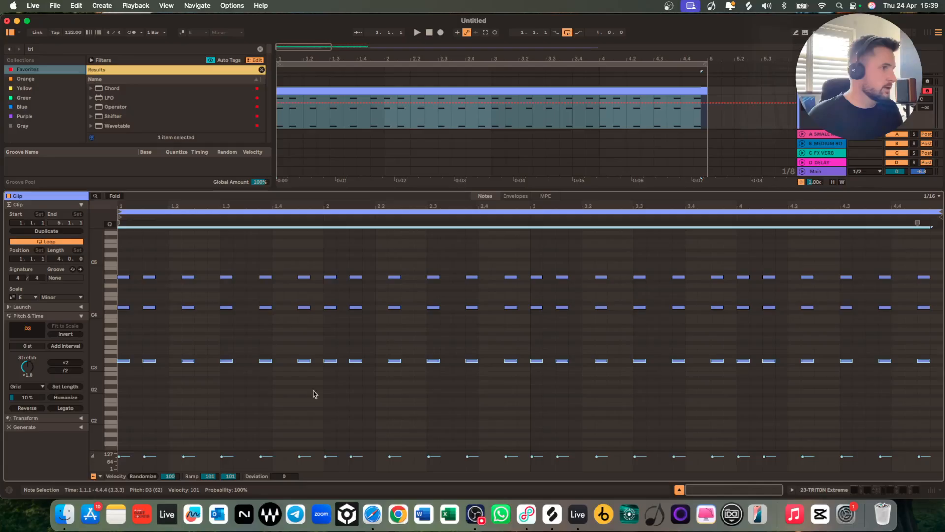
{"action": "left_click_drag", "start_coordinate": [127, 362], "coordinate": [123, 341], "text": "alt"}
{"action": "key", "text": "space"}
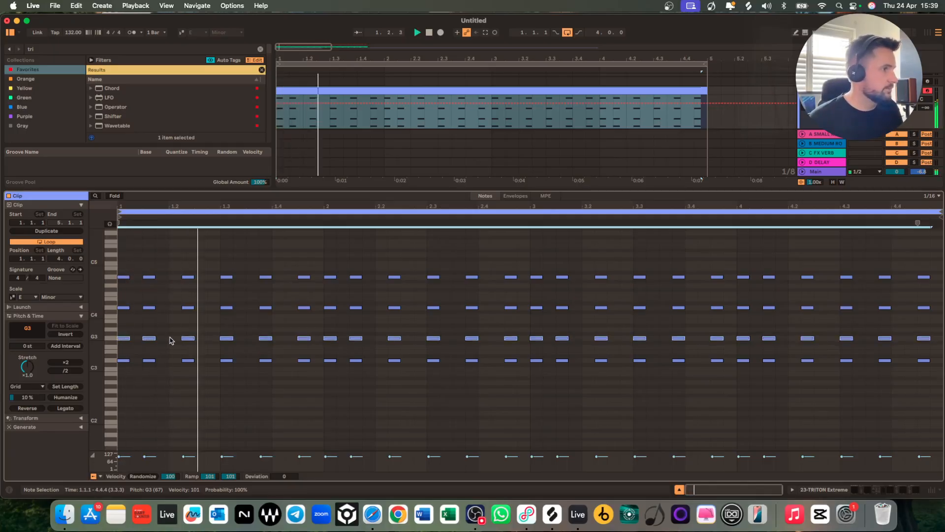
Raise the six G3 notes in bar 2 to A3 and play the clip.
{"action": "key", "text": "space"}
{"action": "left_click_drag", "start_coordinate": [223, 348], "coordinate": [509, 332]}
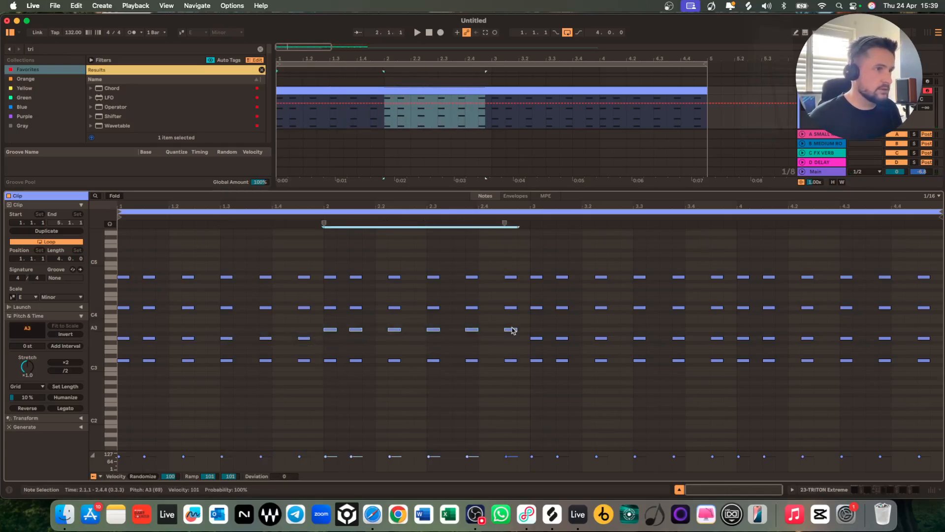
{"action": "key", "text": "space"}
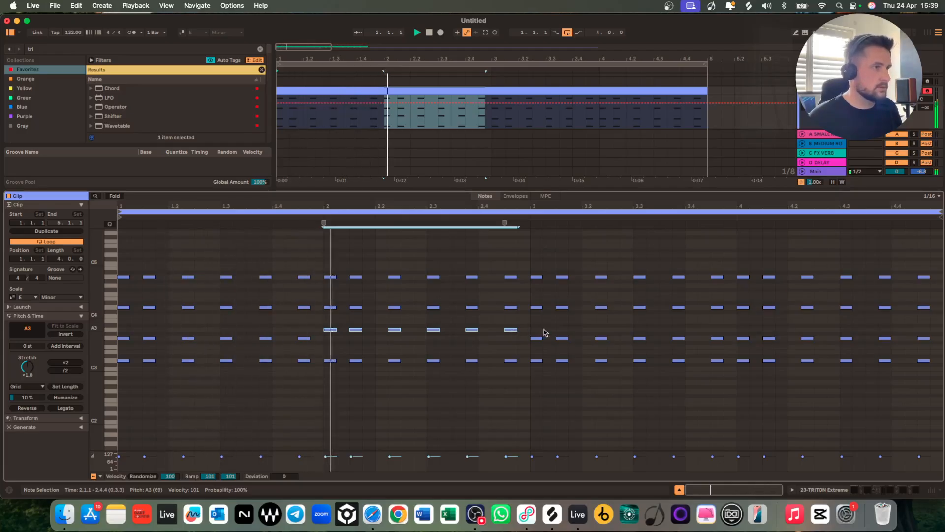
{"action": "key", "text": "space"}
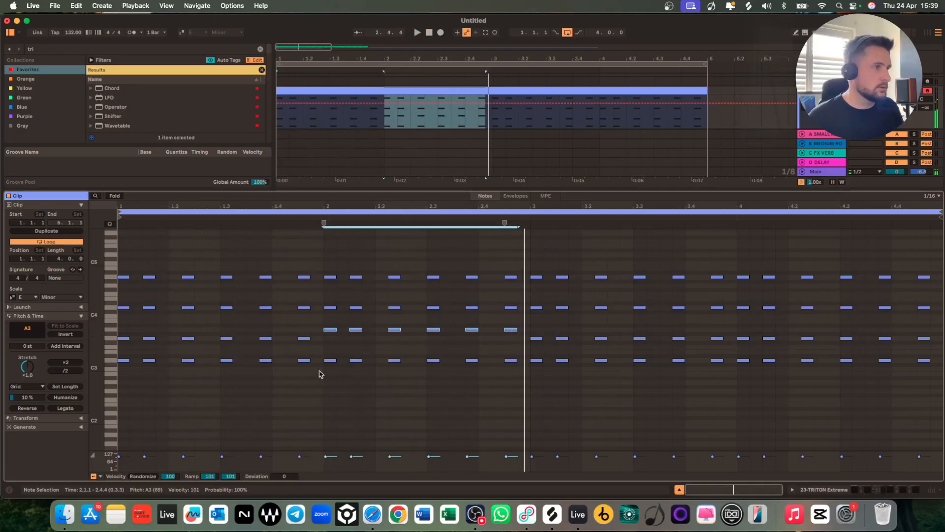
Raise the six D3 notes in bar 2 to E3 and play the clip.
{"action": "left_click_drag", "start_coordinate": [321, 371], "coordinate": [515, 351]}
{"action": "left_click_drag", "start_coordinate": [510, 360], "coordinate": [510, 352]}
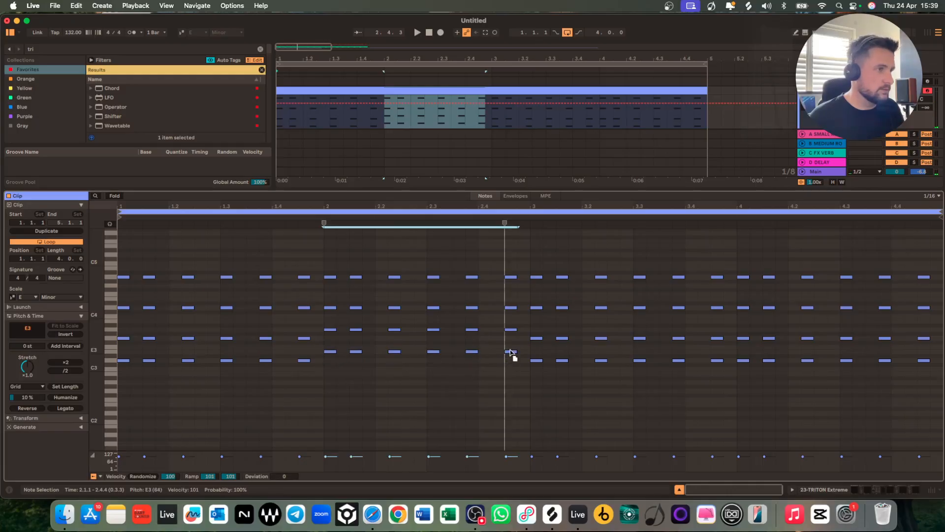
{"action": "key", "text": "space"}
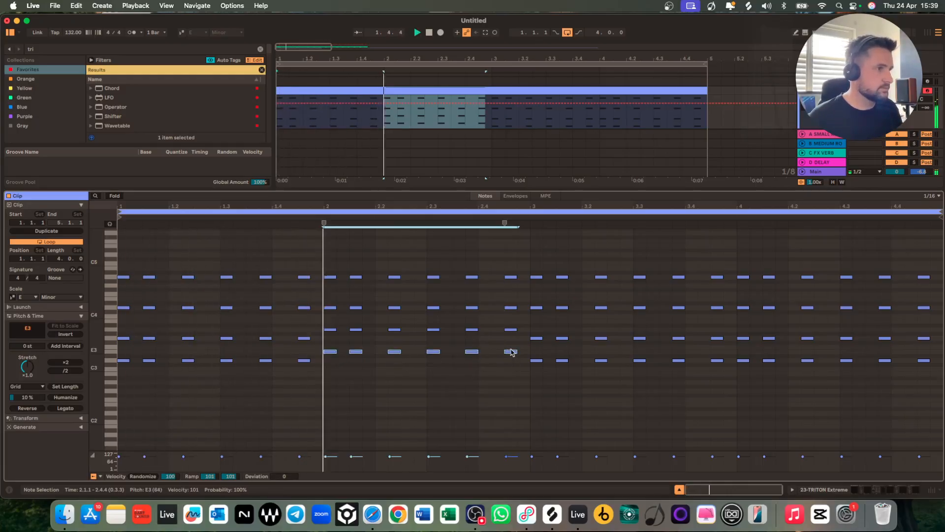
{"action": "key", "text": "space"}
Raise bar 3's D3 and G3 notes to F3 and A#3, and lower the first five A#3 notes to A3 during playback.
{"action": "left_click_drag", "start_coordinate": [537, 368], "coordinate": [723, 334]}
{"action": "left_click_drag", "start_coordinate": [719, 338], "coordinate": [718, 326]}
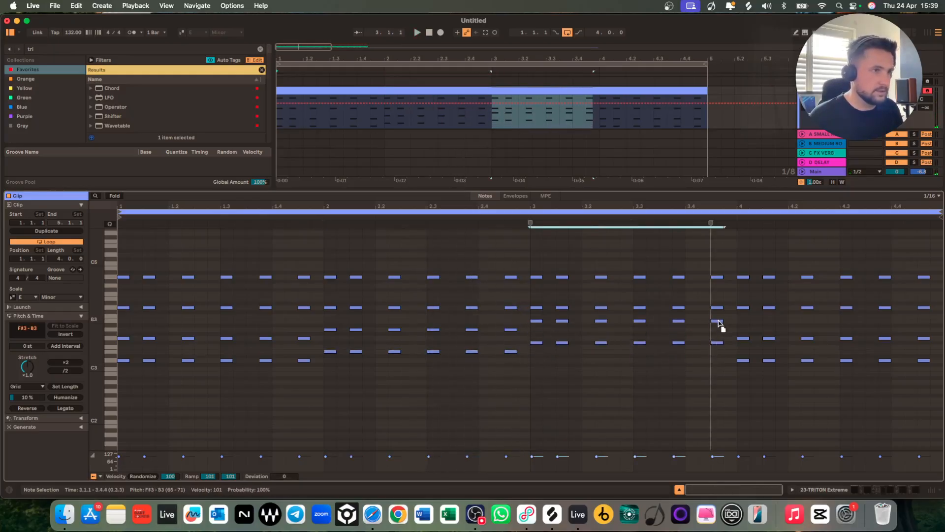
{"action": "key", "text": "space"}
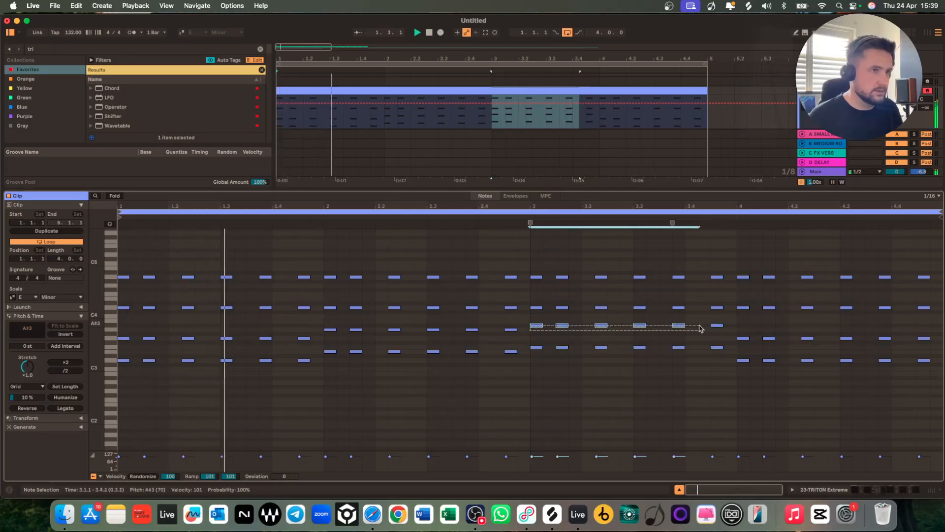
{"action": "left_click_drag", "start_coordinate": [689, 331], "coordinate": [536, 330]}
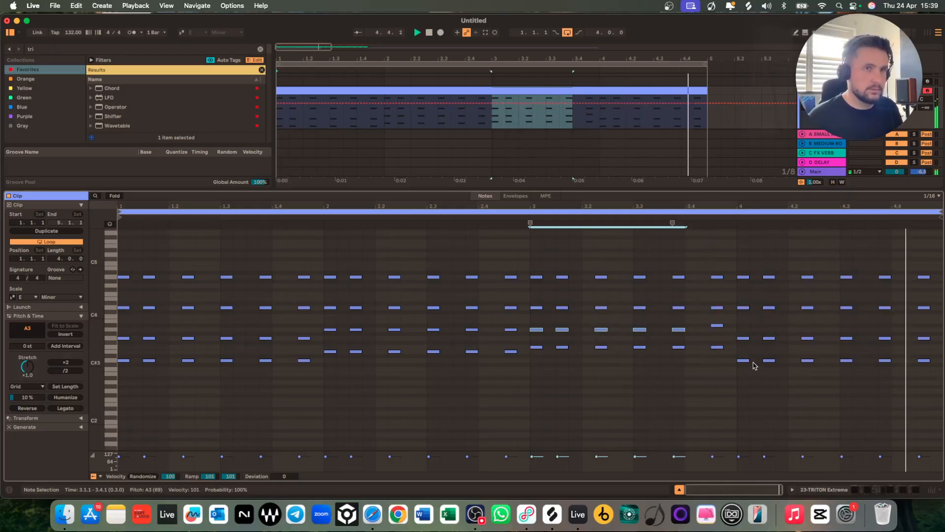
Select all notes in the clip and transpose them down five semitones, to the range A2–E4.
{"action": "left_click", "coordinate": [449, 377]}
{"action": "key", "text": "super+a"}
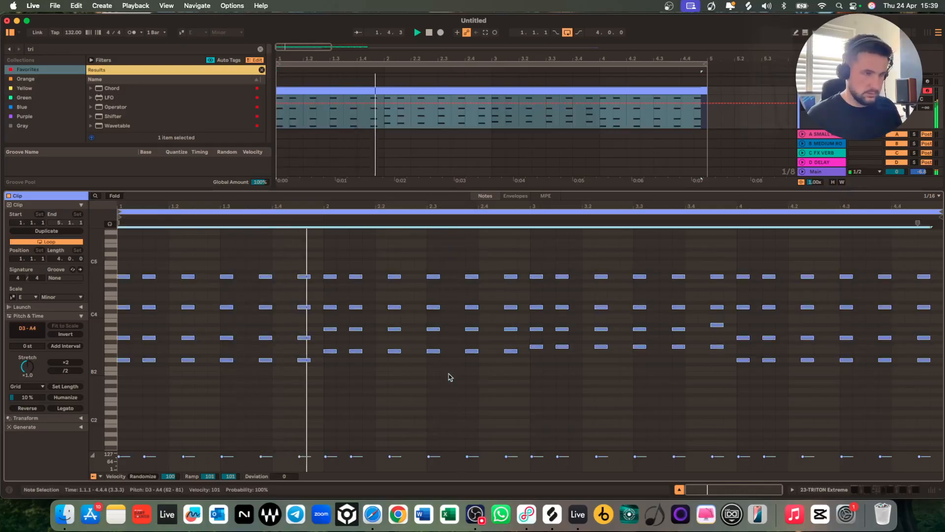
{"action": "key", "text": "Down"}
{"action": "key", "text": "Down"}
{"action": "key", "text": "Down"}
{"action": "key", "text": "Down"}
{"action": "key", "text": "Down"}
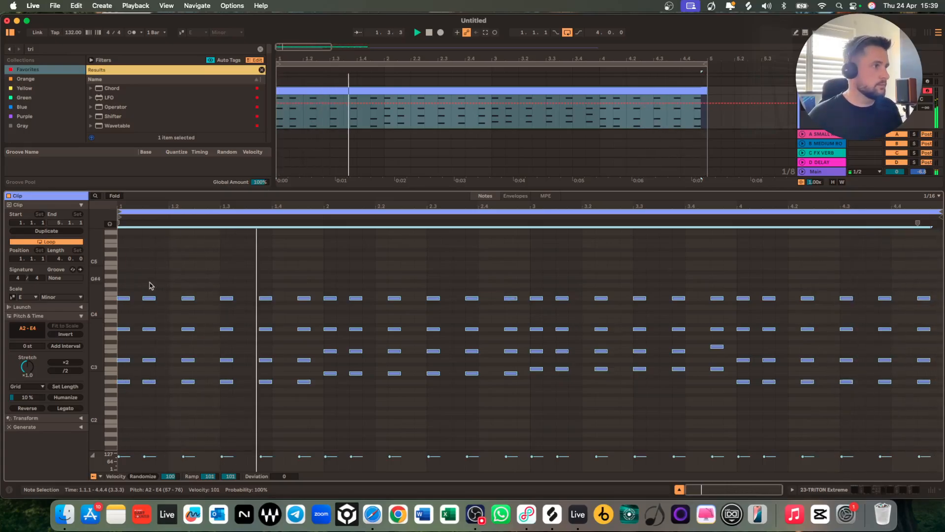
Draw a D5 note at 1.1.1 and copy it to 1.1.3 and 1.2.2.
{"action": "double_click", "coordinate": [122, 255]}
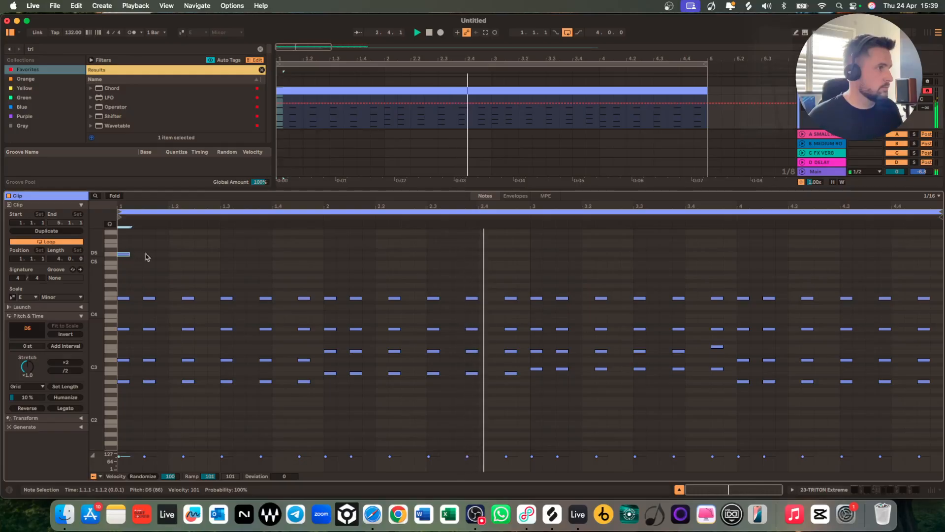
{"action": "key", "text": "space"}
{"action": "left_click_drag", "start_coordinate": [122, 254], "coordinate": [190, 260]}
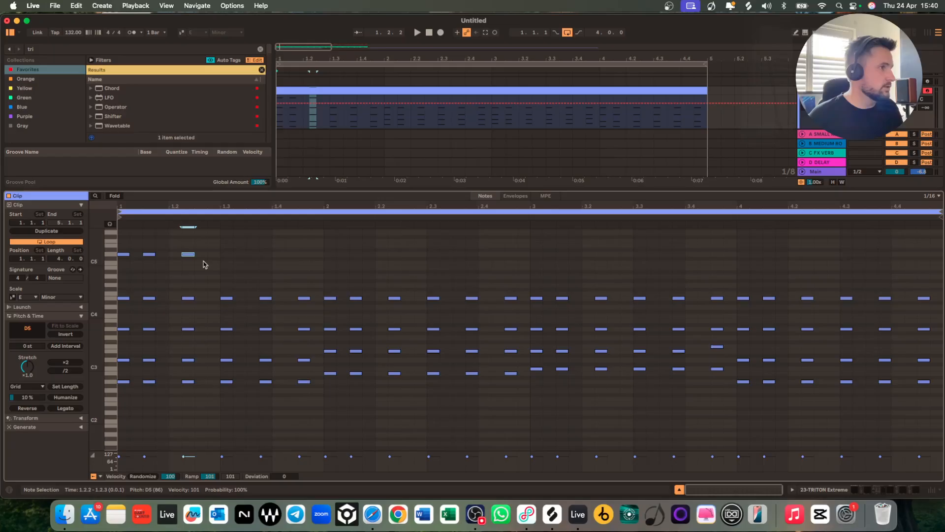
Copy the whole E4 row up to D5, play the clip, and move the copied row down to A4.
{"action": "left_click", "coordinate": [113, 299]}
{"action": "left_click_drag", "start_coordinate": [122, 298], "coordinate": [127, 255]}
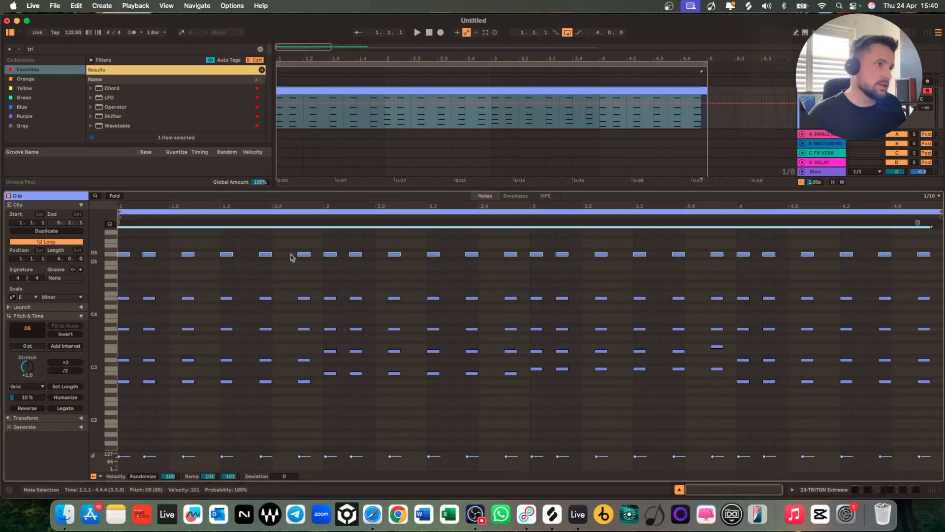
{"action": "key", "text": "space"}
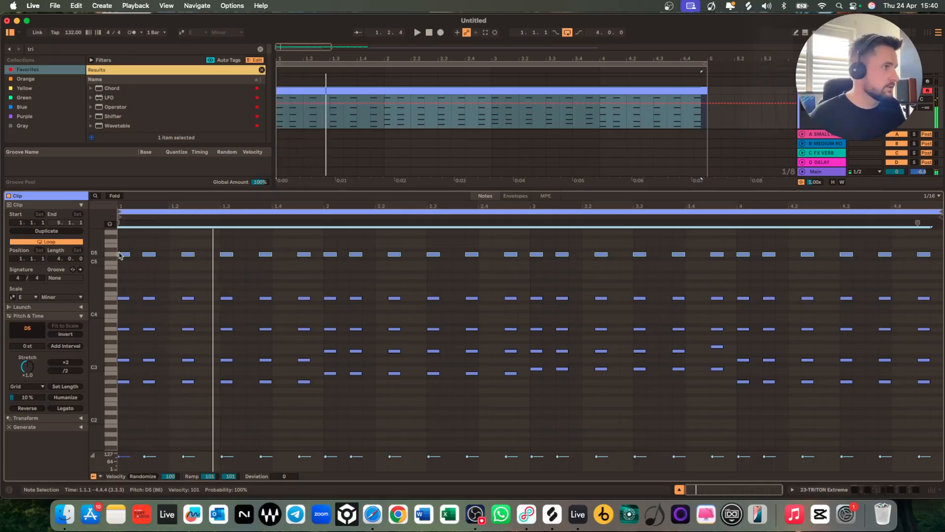
{"action": "left_click_drag", "start_coordinate": [123, 257], "coordinate": [122, 278]}
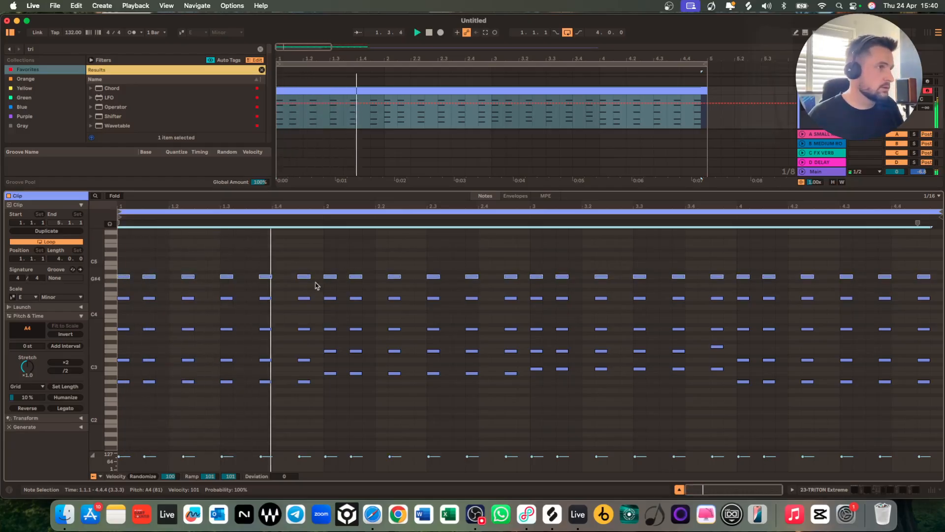
Lower the last A4 note of each bar, at 1.4.3, 2.4.3, 3.4.3 and 4.4.3, to G4 and play the clip.
{"action": "key", "text": "space"}
{"action": "left_click_drag", "start_coordinate": [306, 277], "coordinate": [309, 287]}
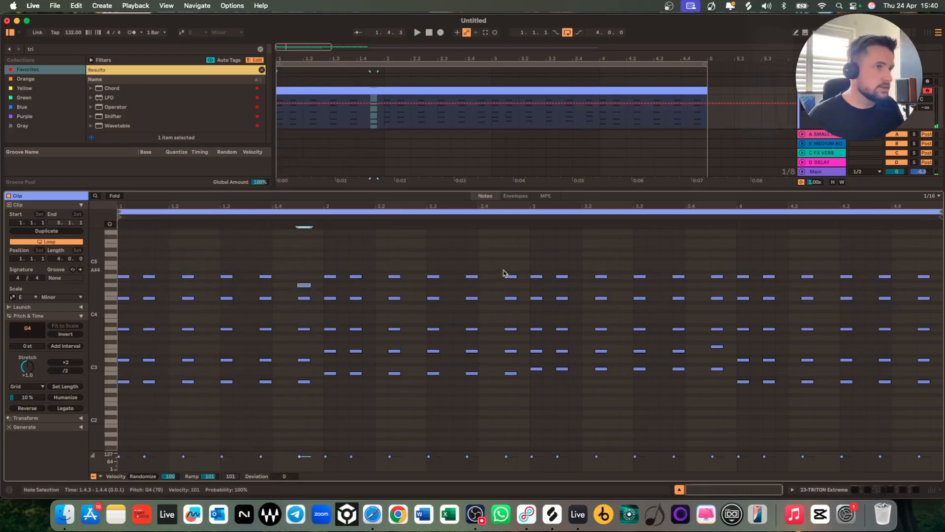
{"action": "left_click_drag", "start_coordinate": [514, 278], "coordinate": [512, 287]}
{"action": "key", "text": "space"}
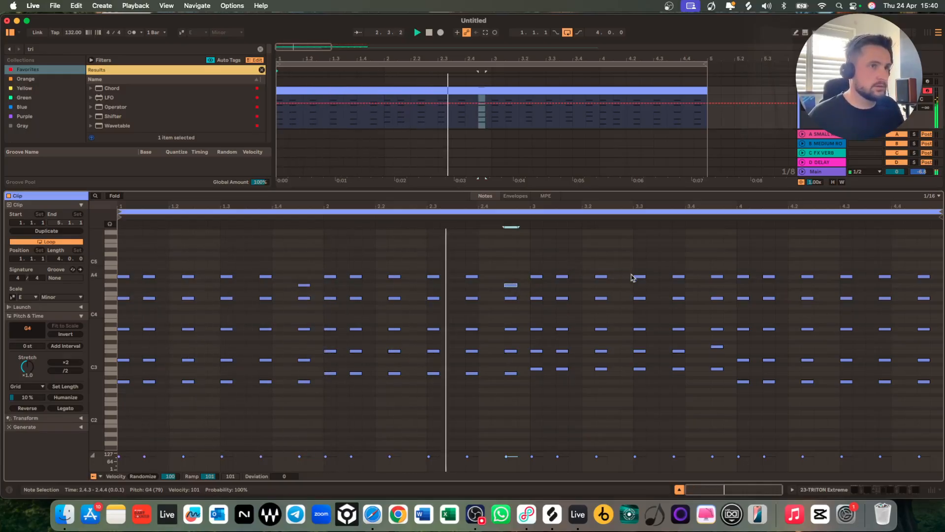
{"action": "left_click_drag", "start_coordinate": [717, 277], "coordinate": [718, 286]}
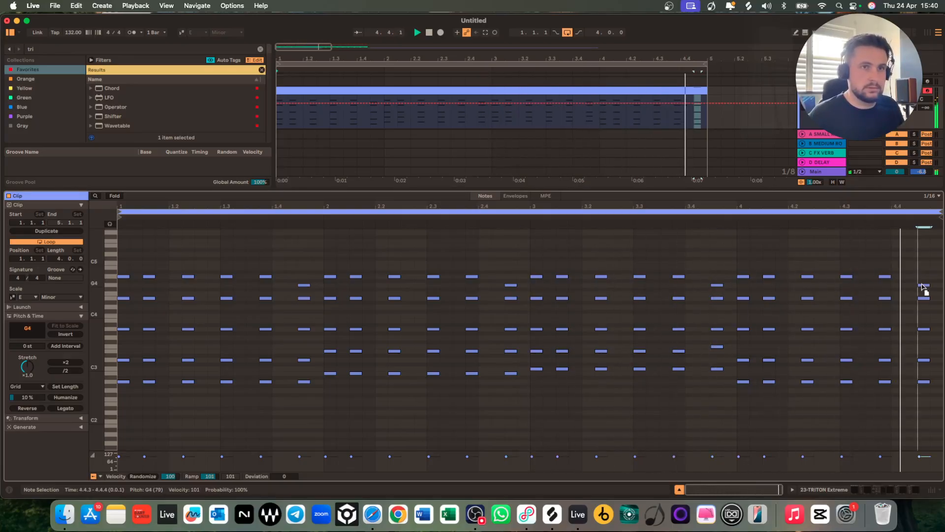
{"action": "left_click_drag", "start_coordinate": [924, 277], "coordinate": [923, 287]}
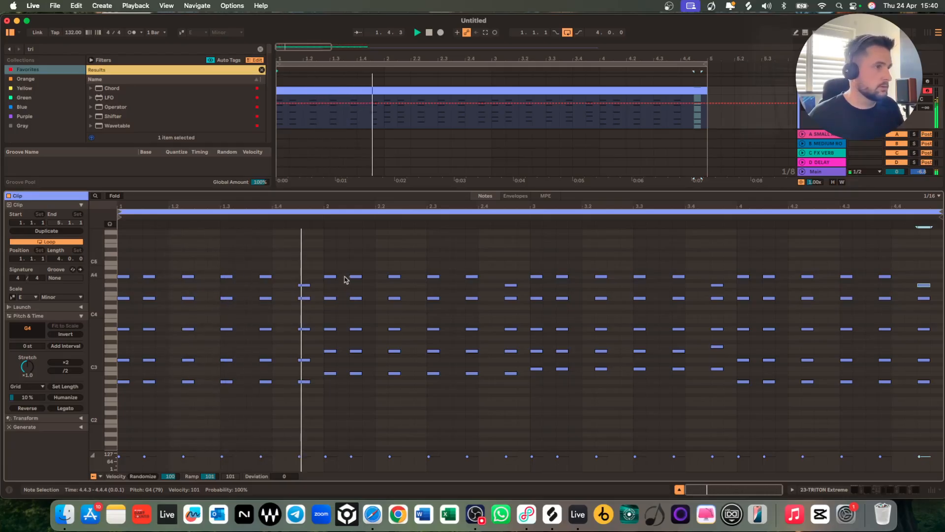
{"action": "scroll", "coordinate": [386, 320], "scroll_direction": "down", "scroll_amount": 3}
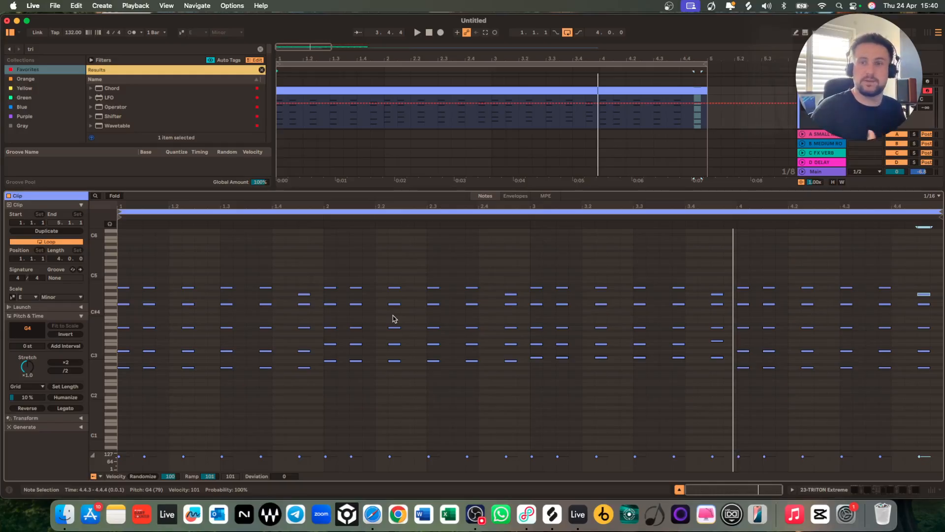
{"action": "key", "text": "space"}
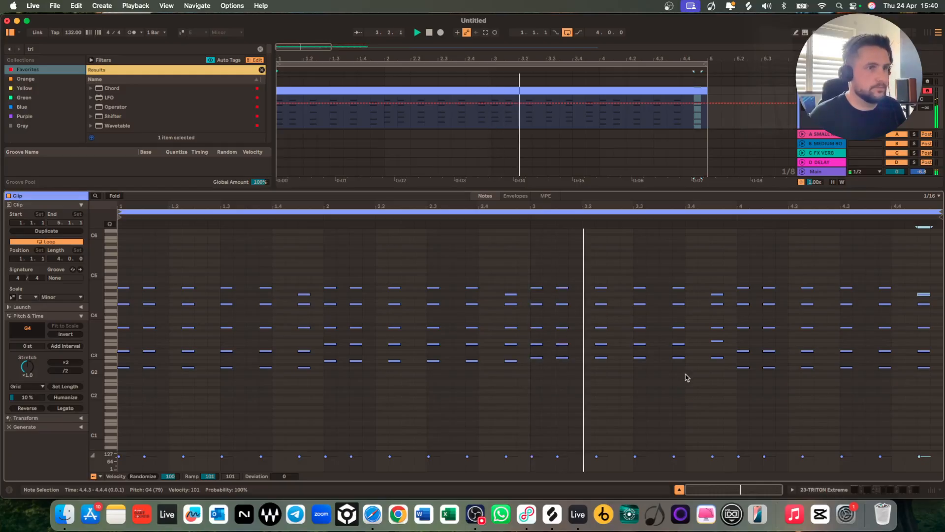
{"action": "key", "text": "space"}
Open track 20's device chain, search the browser for "blue", and replace the M1 instrument with BlueIII.
{"action": "left_click", "coordinate": [680, 491]}
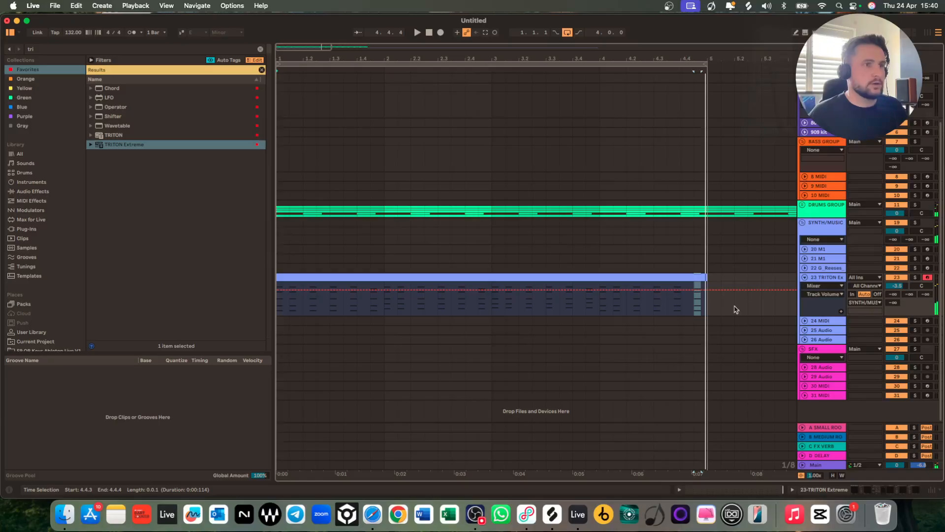
{"action": "left_click", "coordinate": [830, 249]}
{"action": "left_click", "coordinate": [828, 250]}
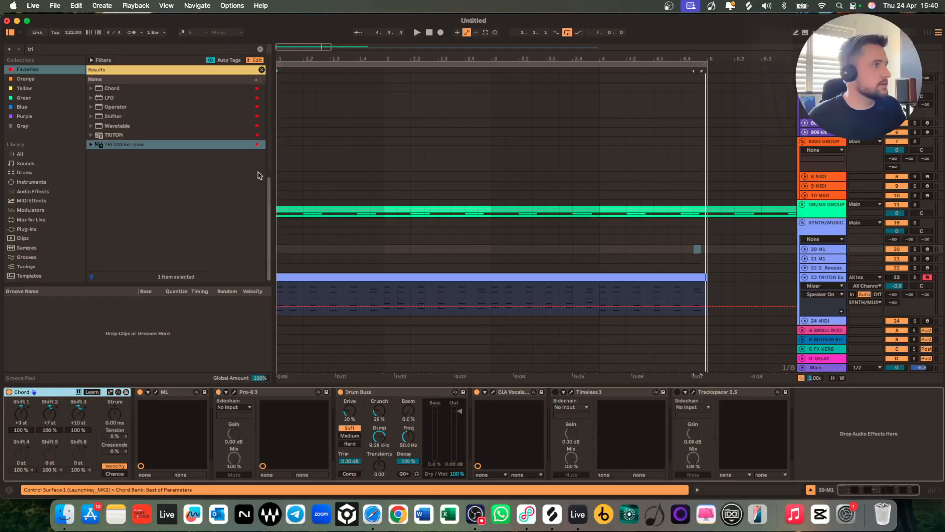
{"action": "left_click", "coordinate": [64, 50]}
{"action": "type", "text": "blue"}
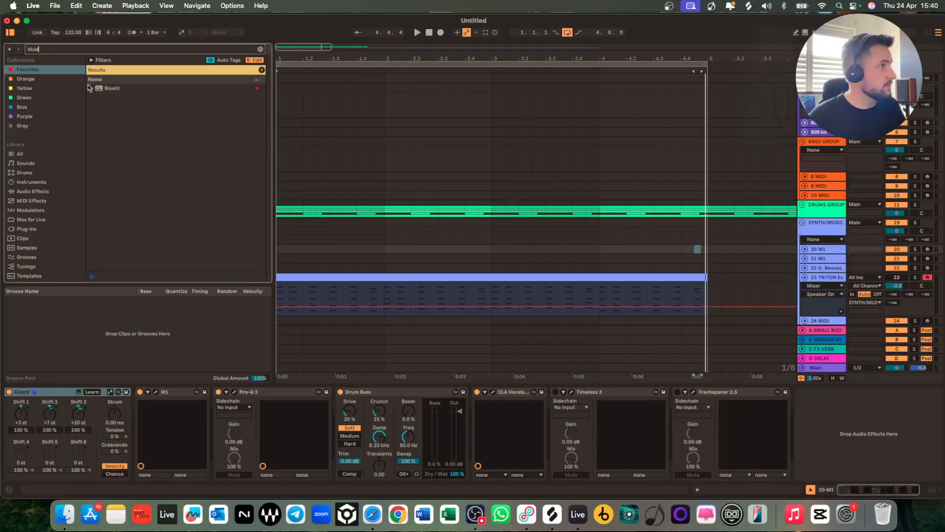
{"action": "left_click_drag", "start_coordinate": [90, 88], "coordinate": [57, 397]}
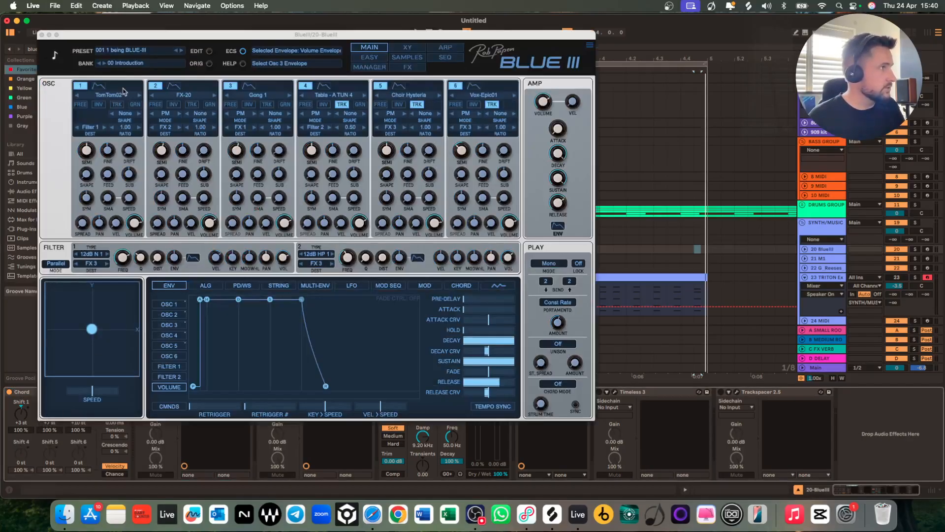
{"action": "left_click_drag", "start_coordinate": [96, 36], "coordinate": [364, 25]}
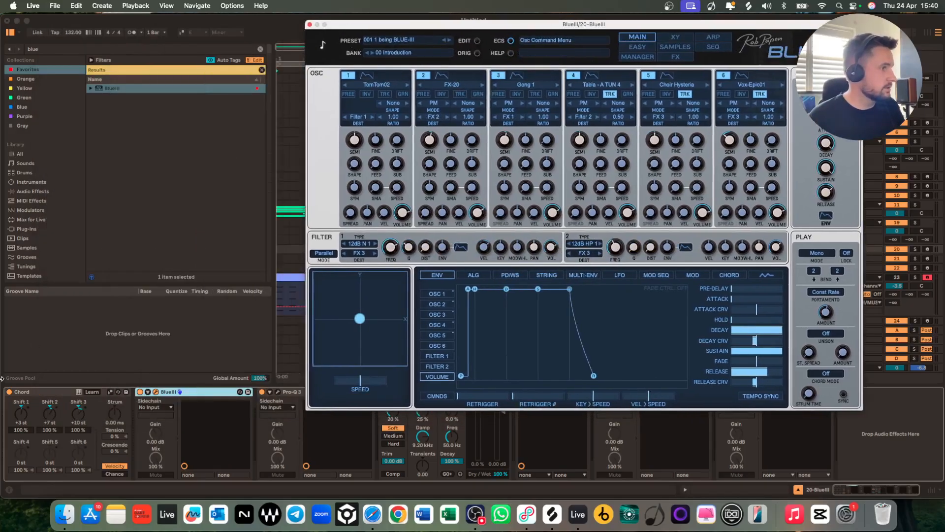
Reset the Chord effect's Shift 1 and Shift 3 to 0 st and switch it off, with BlueIII's preset manager open.
{"action": "double_click", "coordinate": [22, 413]}
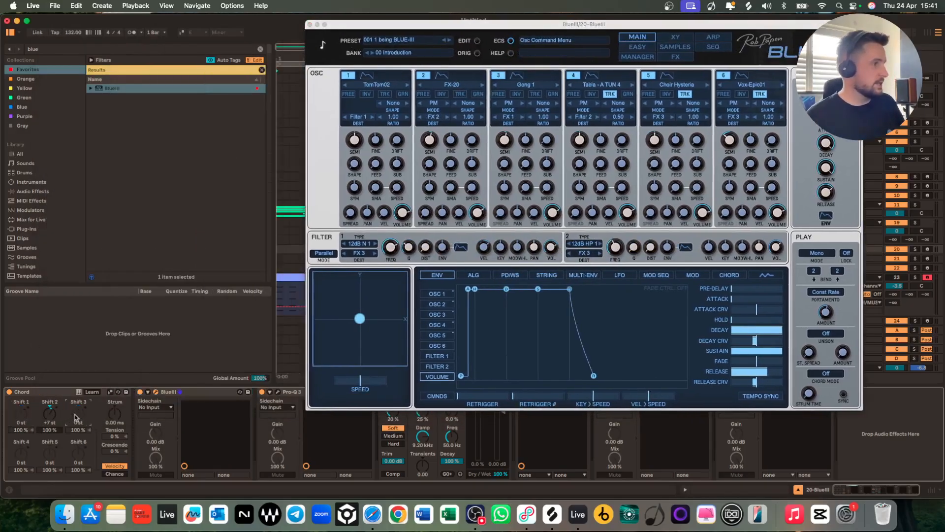
{"action": "scroll", "coordinate": [504, 188], "scroll_direction": "down", "scroll_amount": 1}
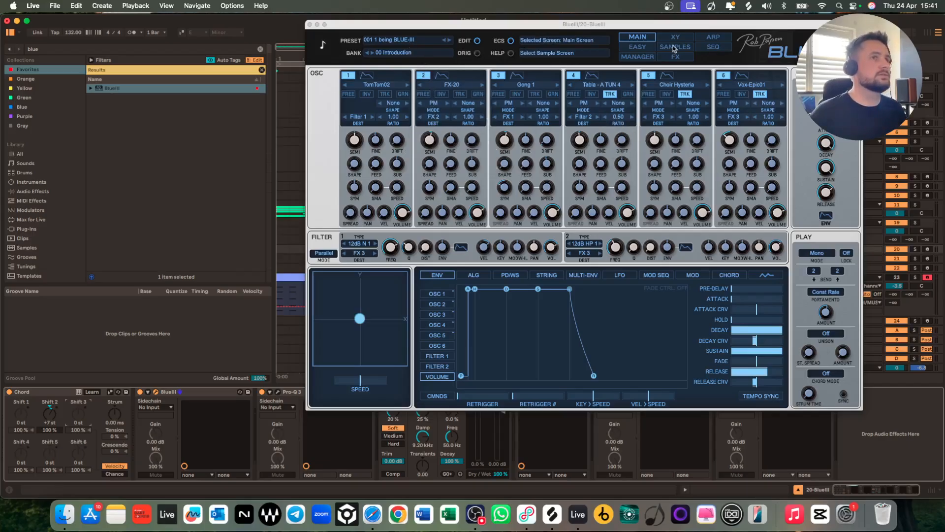
{"action": "left_click", "coordinate": [640, 57]}
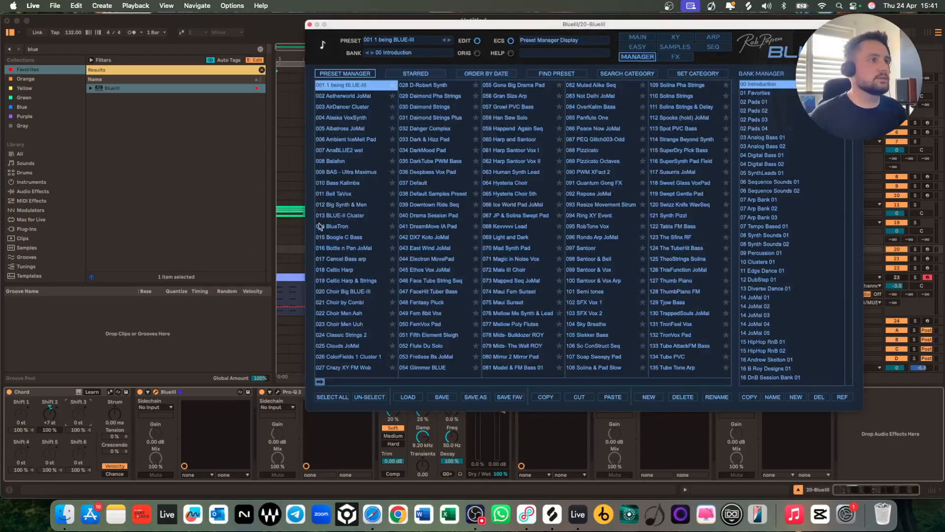
{"action": "left_click", "coordinate": [9, 392]}
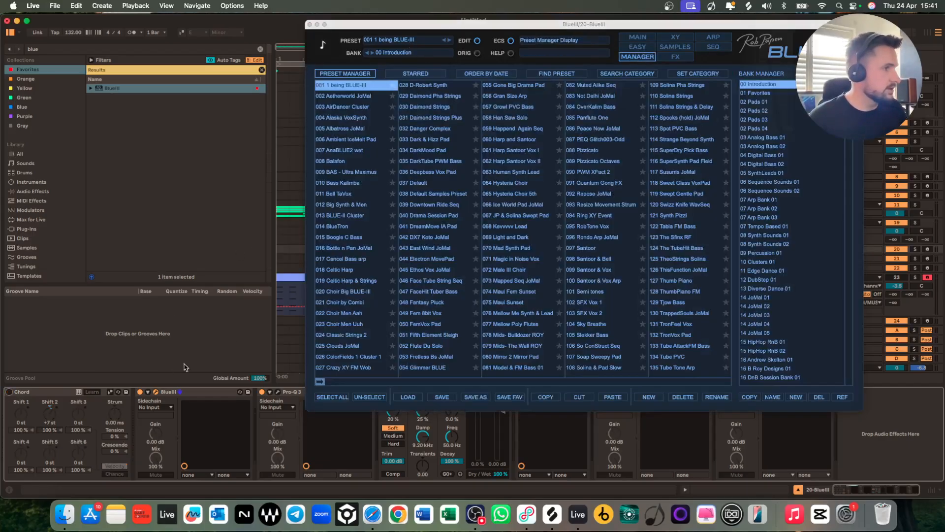
Audition presets in BlueIII's 02 Pads 02 bank with track 20 armed, load 115 Swept Ensemble JP-Eight, and return to the synth's main screen.
{"action": "left_click", "coordinate": [766, 111]}
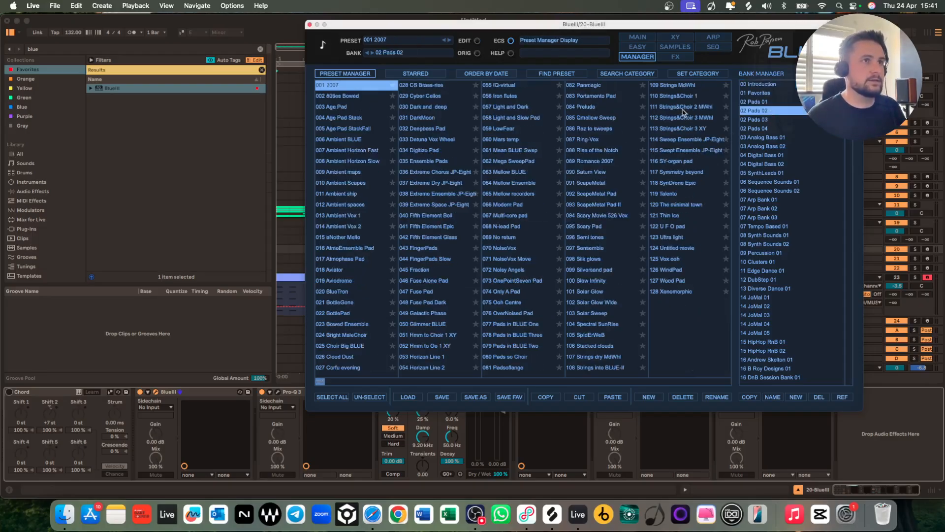
{"action": "left_click", "coordinate": [674, 97]}
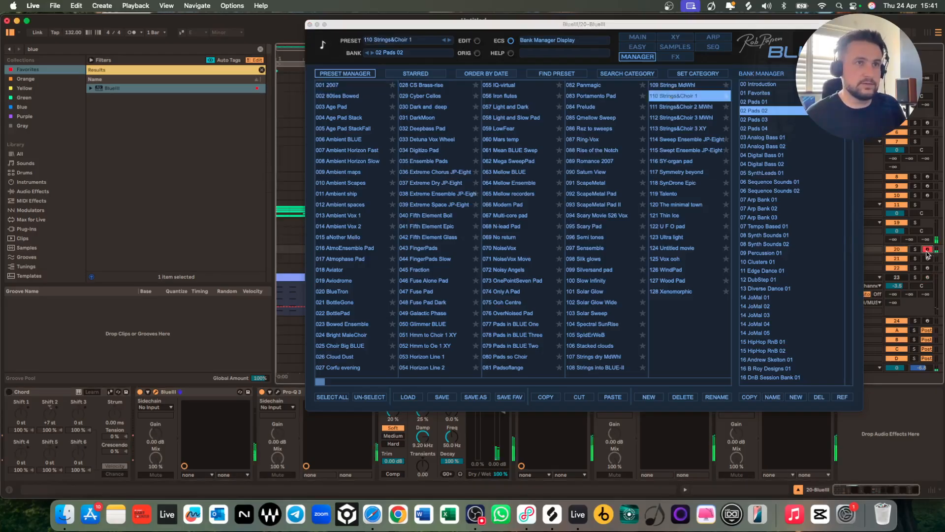
{"action": "left_click", "coordinate": [683, 141]}
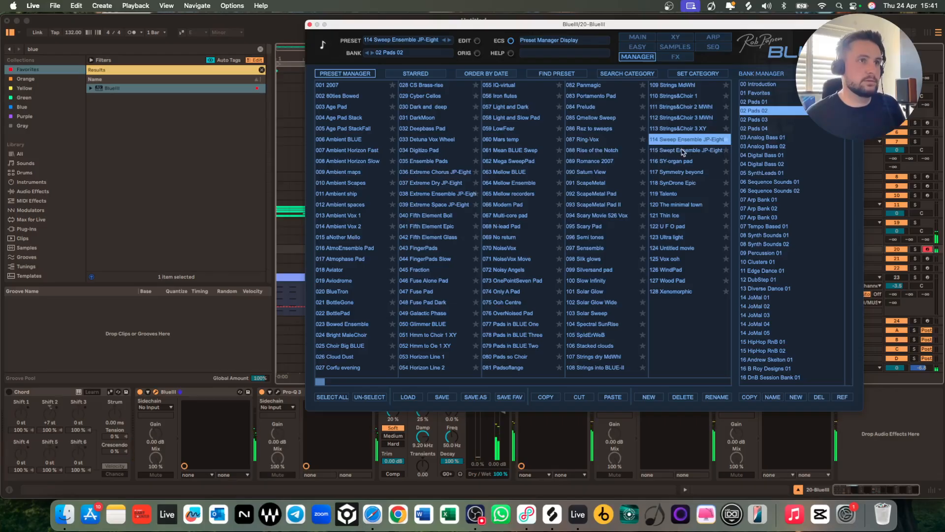
{"action": "left_click", "coordinate": [683, 152]}
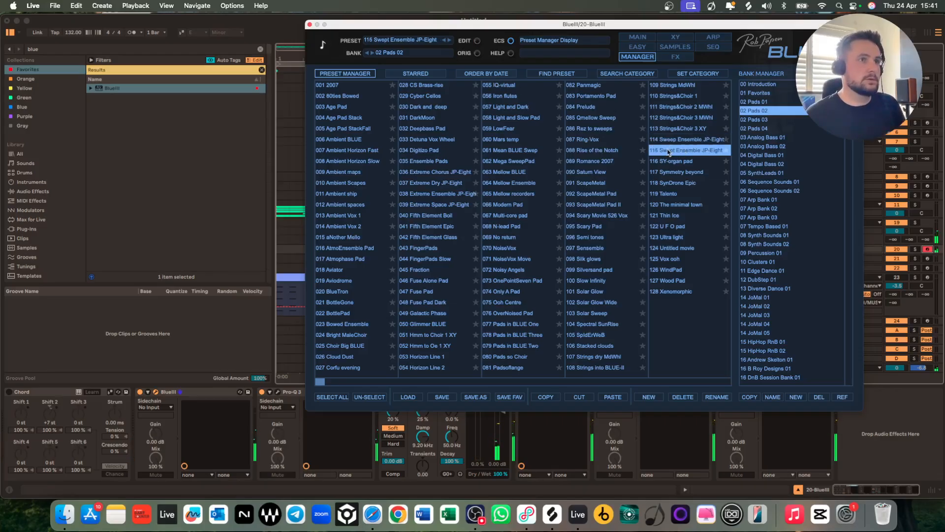
{"action": "left_click", "coordinate": [641, 38]}
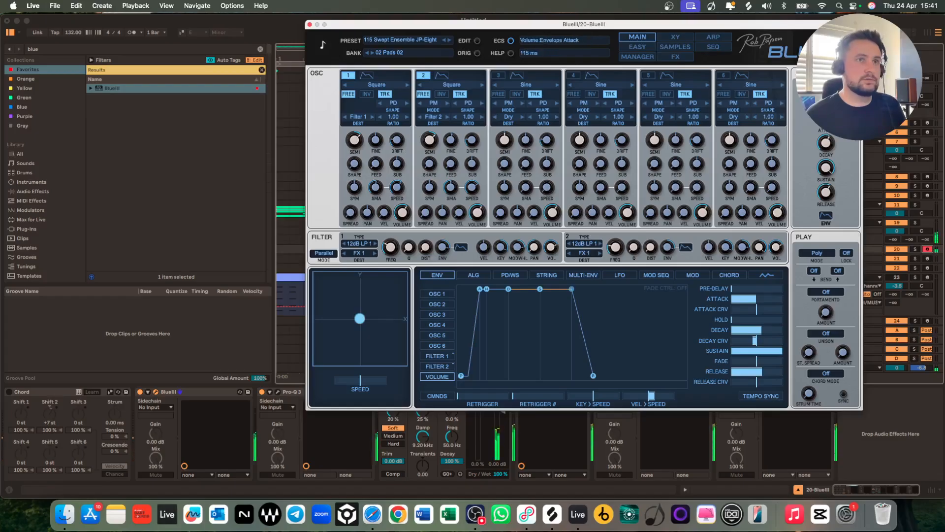
Minimise the volume envelope's attack, shorten its release and set Unison to 2 Voices on the 115 Swept Ensemble JP-Eight preset.
{"action": "left_click_drag", "start_coordinate": [830, 193], "coordinate": [822, 224]}
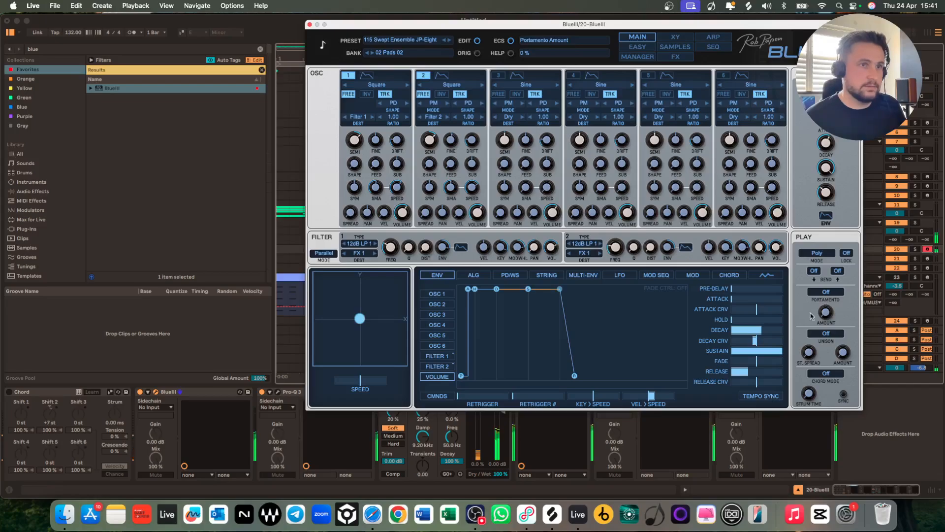
{"action": "left_click", "coordinate": [828, 333]}
{"action": "left_click", "coordinate": [825, 351]}
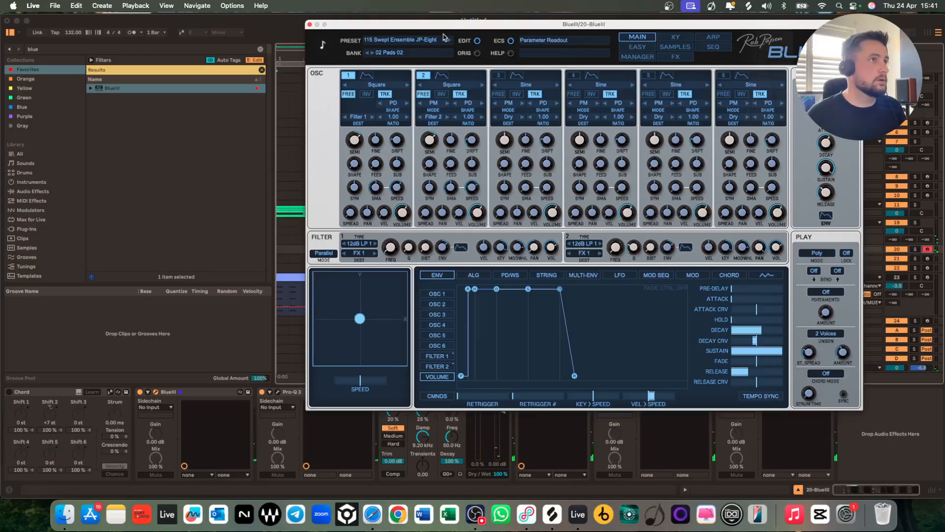
Audition further presets in the 02 Pads 02 bank, including Romance 2007, Extreme Ensemble JP-Eight, Fifth Element Glass, Untitled movie and Sensemble.
{"action": "left_click", "coordinate": [638, 57]}
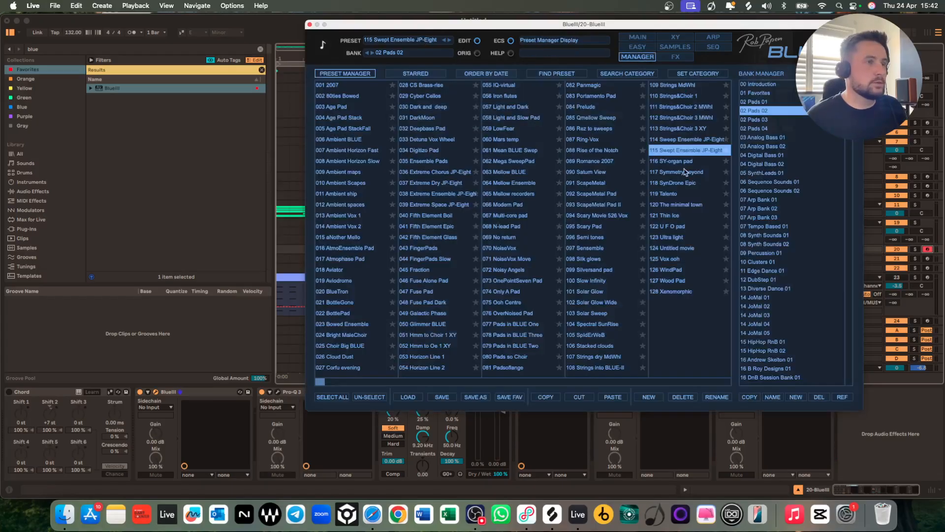
{"action": "left_click", "coordinate": [600, 164]}
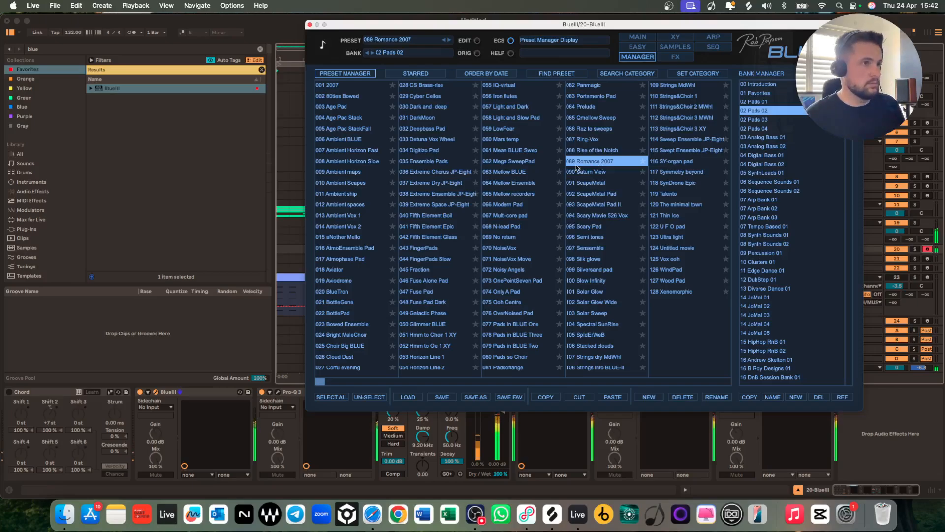
{"action": "left_click", "coordinate": [519, 215]}
{"action": "left_click", "coordinate": [422, 196]}
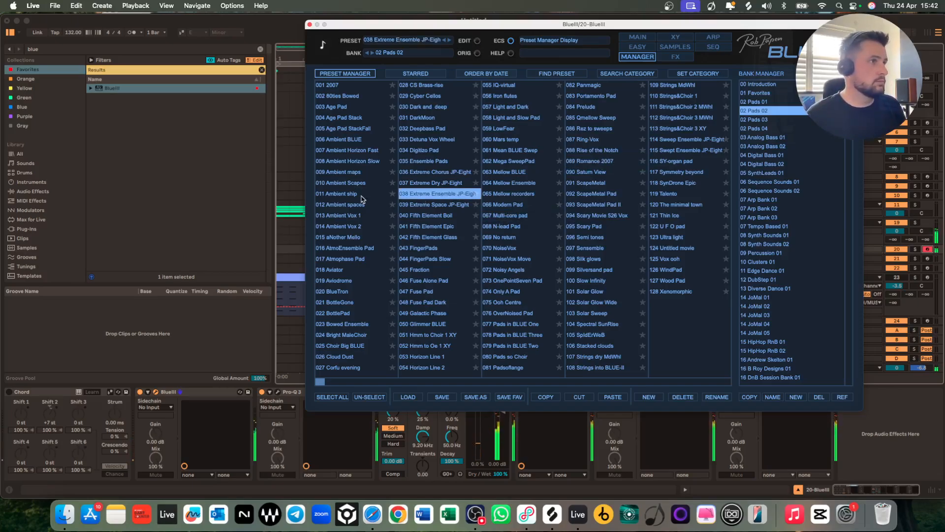
{"action": "left_click", "coordinate": [365, 197]}
{"action": "left_click", "coordinate": [414, 193]}
{"action": "left_click", "coordinate": [421, 238]}
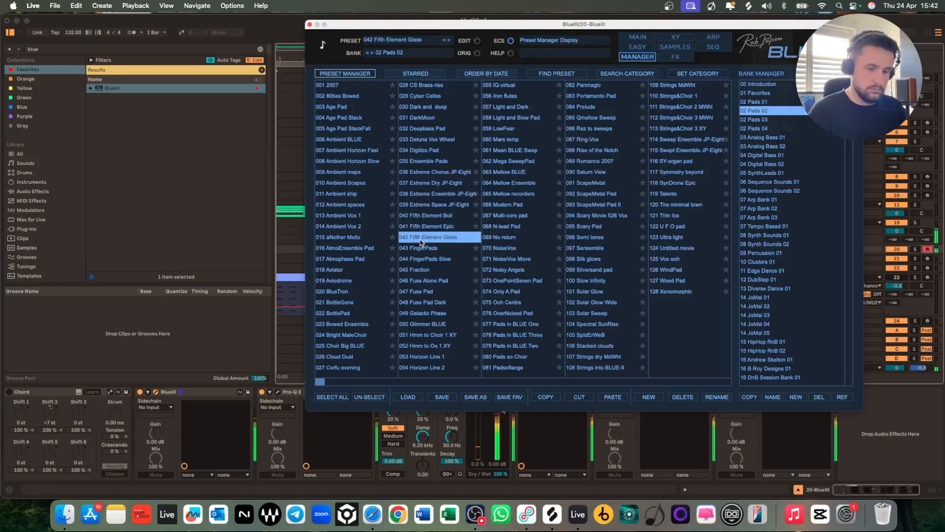
{"action": "left_click", "coordinate": [695, 248]}
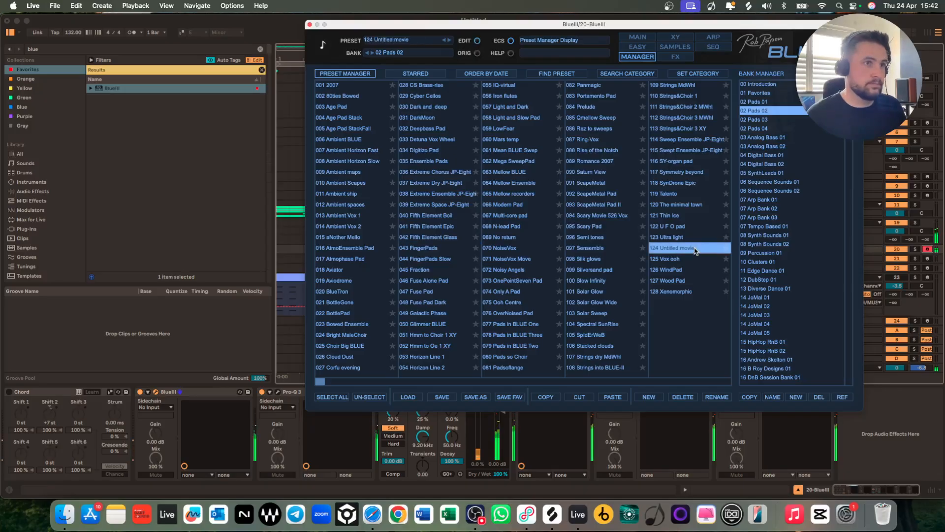
{"action": "left_click", "coordinate": [595, 249]}
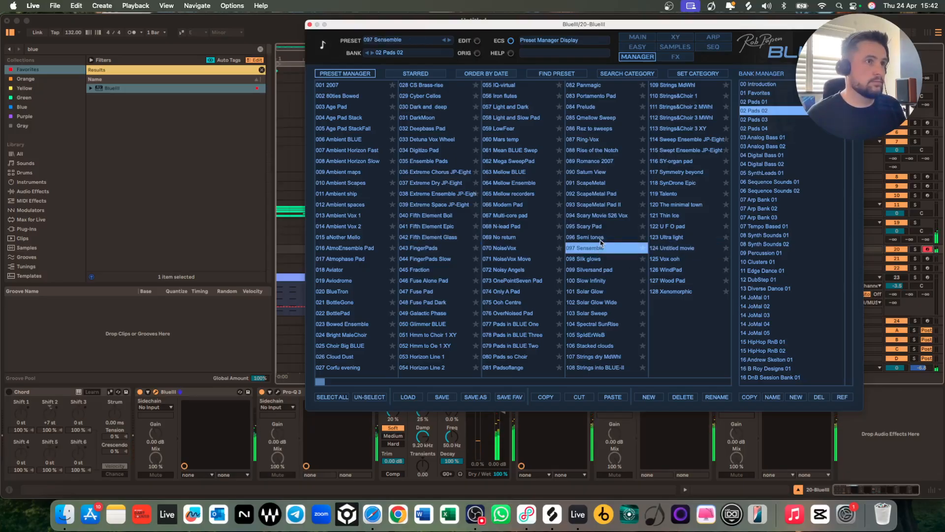
{"action": "left_click", "coordinate": [509, 97]}
Audition presets in the 02 Pads 04 bank, including Deepbass Vox Pad, Emulator & JP Pad and Ambient SolinaJP Pad.
{"action": "left_click", "coordinate": [755, 128]}
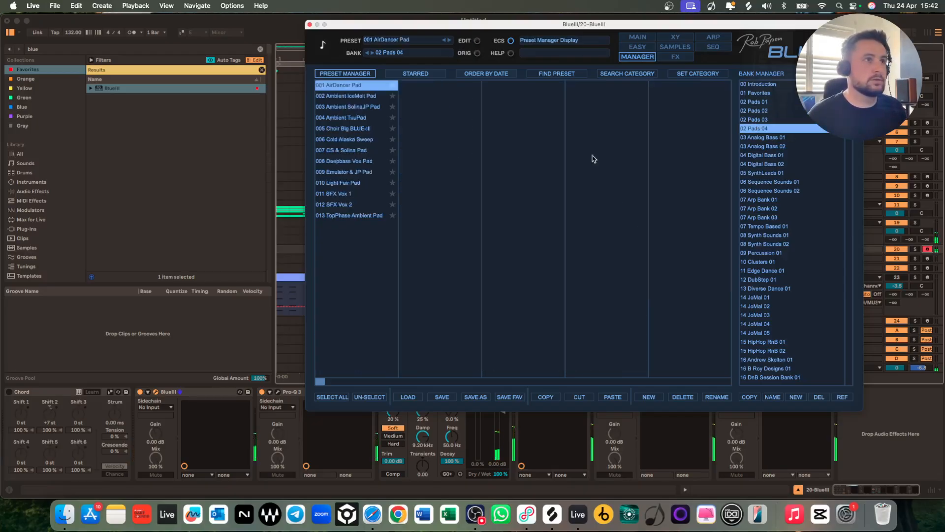
{"action": "left_click", "coordinate": [341, 141]}
{"action": "left_click", "coordinate": [342, 161]}
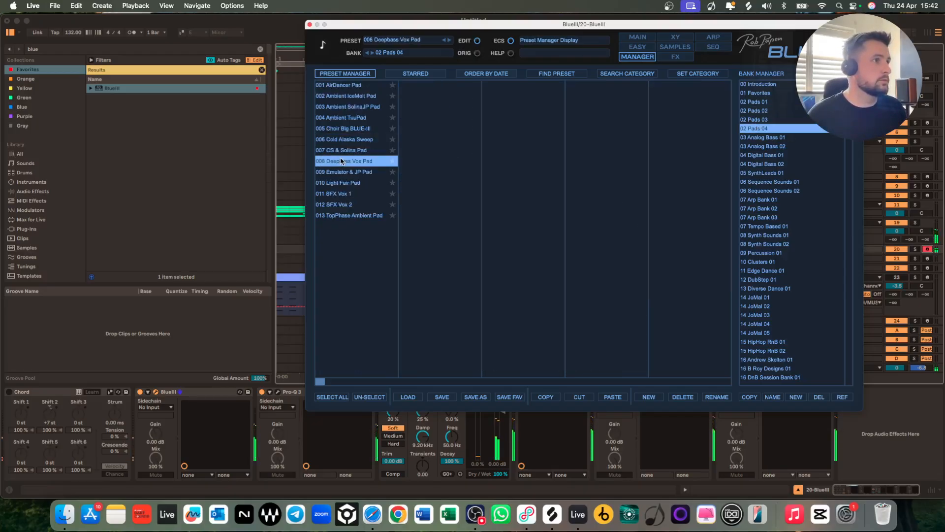
{"action": "left_click", "coordinate": [353, 118]}
{"action": "left_click", "coordinate": [349, 173]}
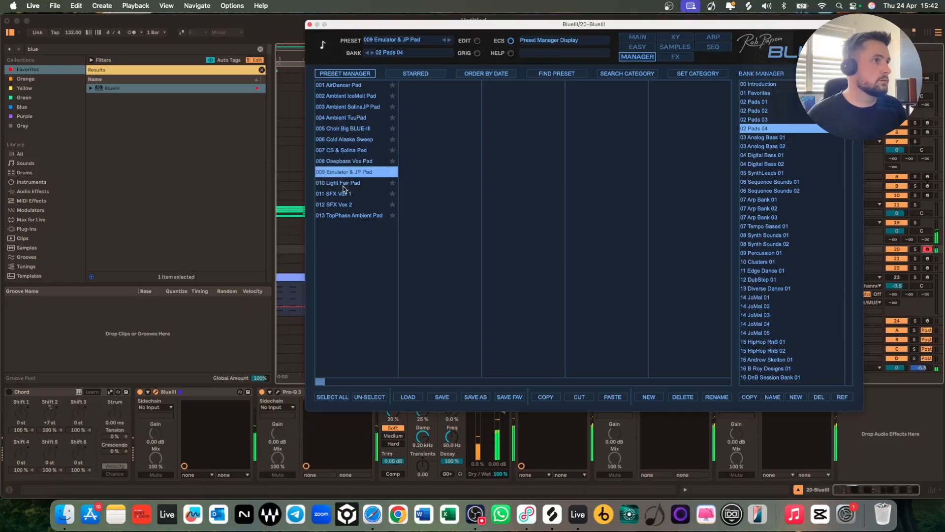
{"action": "left_click", "coordinate": [344, 184]}
{"action": "left_click", "coordinate": [344, 195]}
{"action": "left_click", "coordinate": [352, 106]}
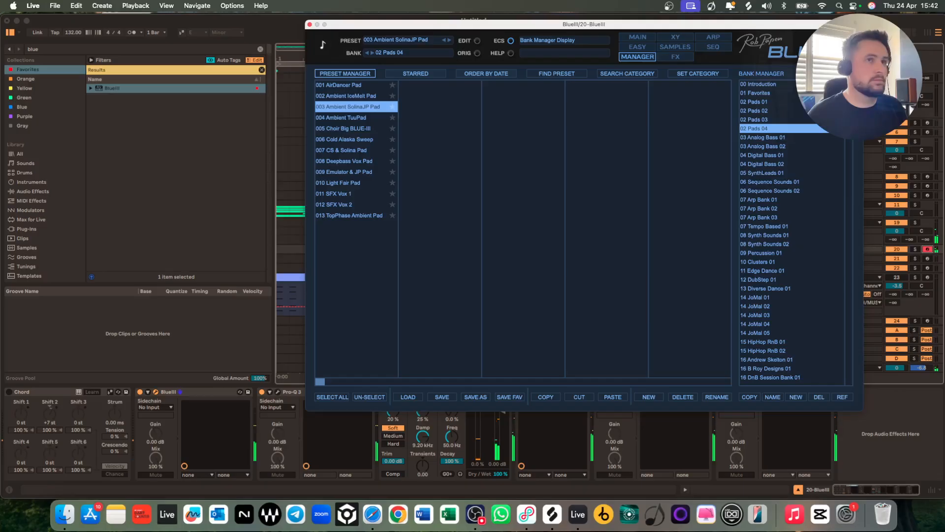
Audition presets in BlueIII's 02 Pads 03 bank and load 042 Huge RobStrings.
{"action": "left_click", "coordinate": [774, 121]}
{"action": "left_click", "coordinate": [334, 171]}
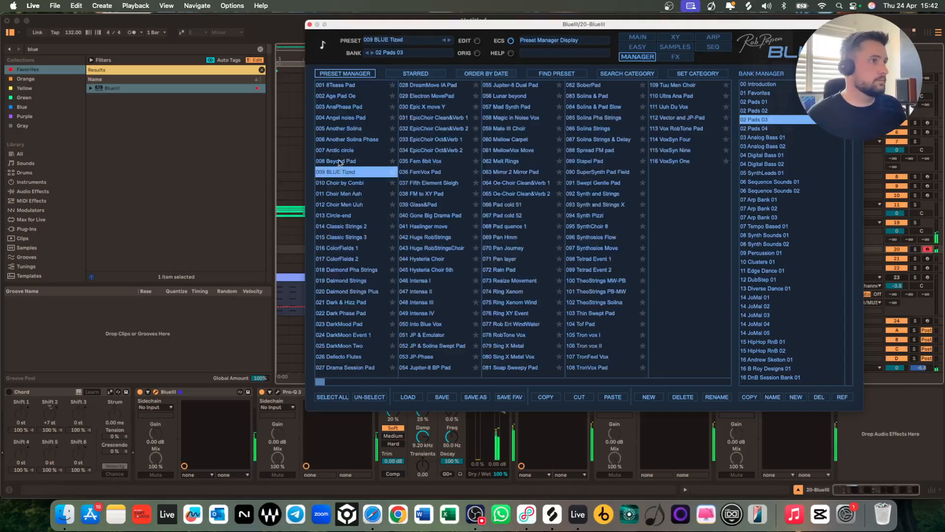
{"action": "left_click", "coordinate": [341, 163]}
{"action": "left_click", "coordinate": [434, 172]}
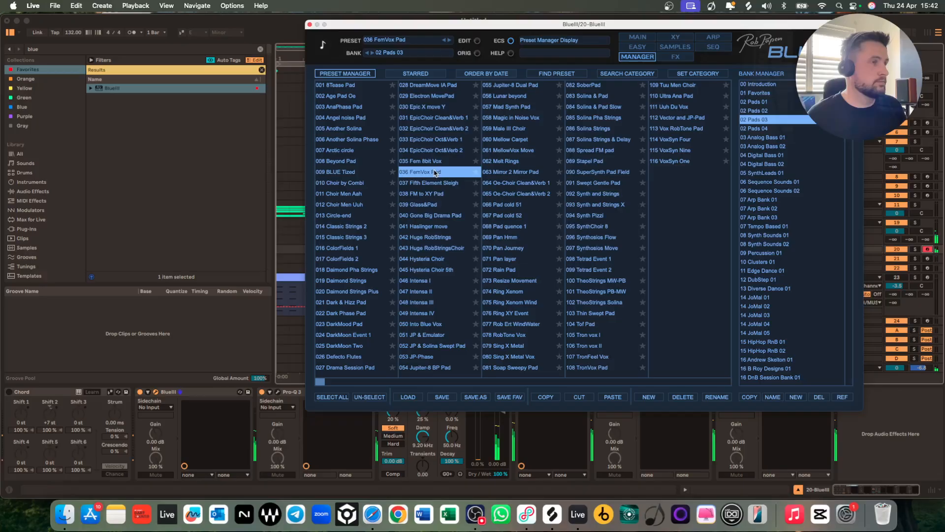
{"action": "left_click", "coordinate": [437, 239]}
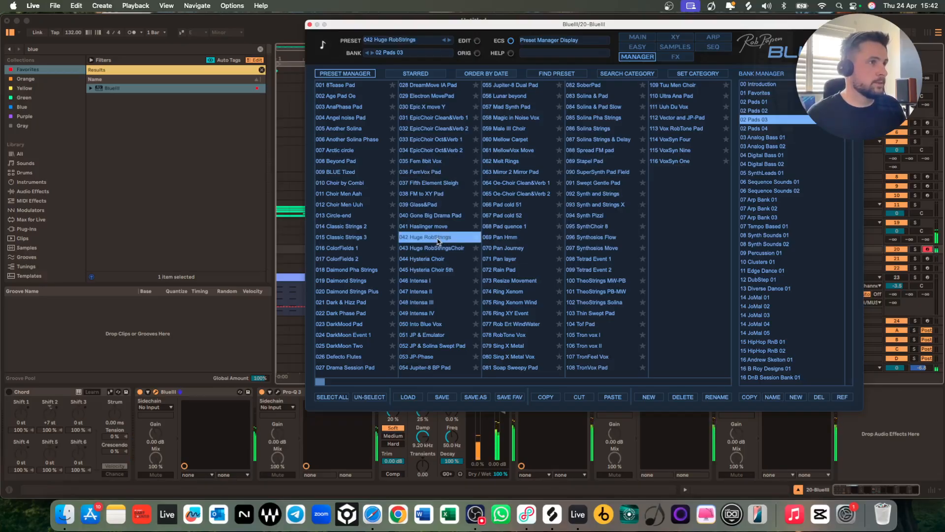
Reduce the volume envelope's attack to its minimum and shorten its release on the Huge RobStrings preset.
{"action": "left_click", "coordinate": [638, 37]}
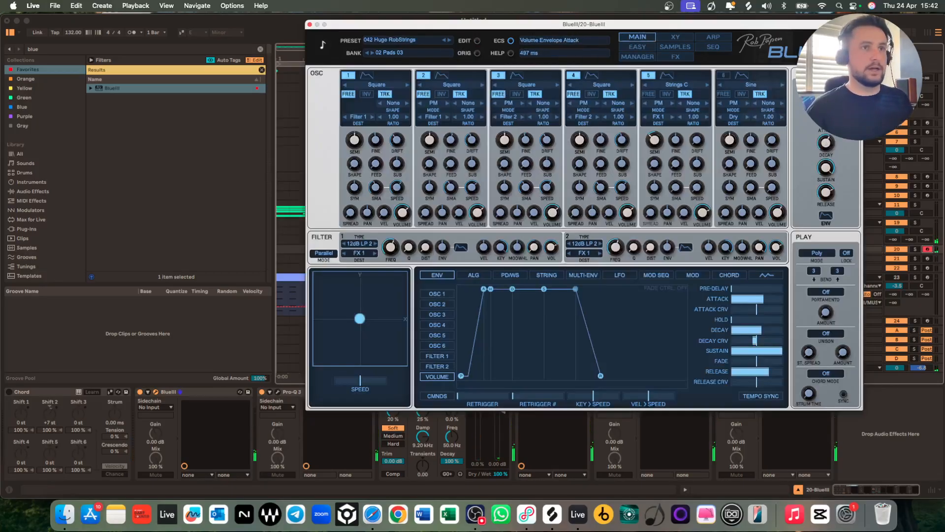
{"action": "left_click_drag", "start_coordinate": [825, 119], "coordinate": [829, 240]}
{"action": "left_click_drag", "start_coordinate": [826, 193], "coordinate": [820, 235]}
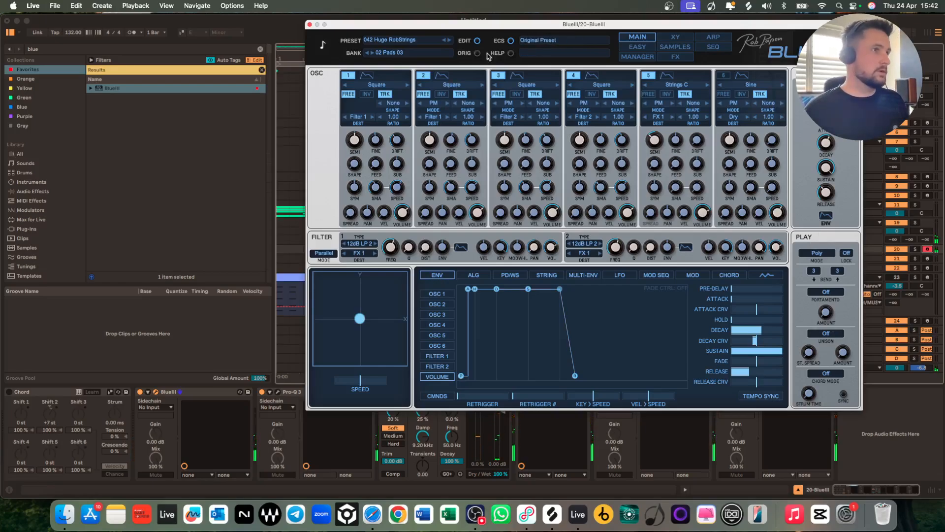
Bypass the HQ Reverb in BlueIII's FX 1 slot and close the plug-in window.
{"action": "left_click", "coordinate": [674, 57]}
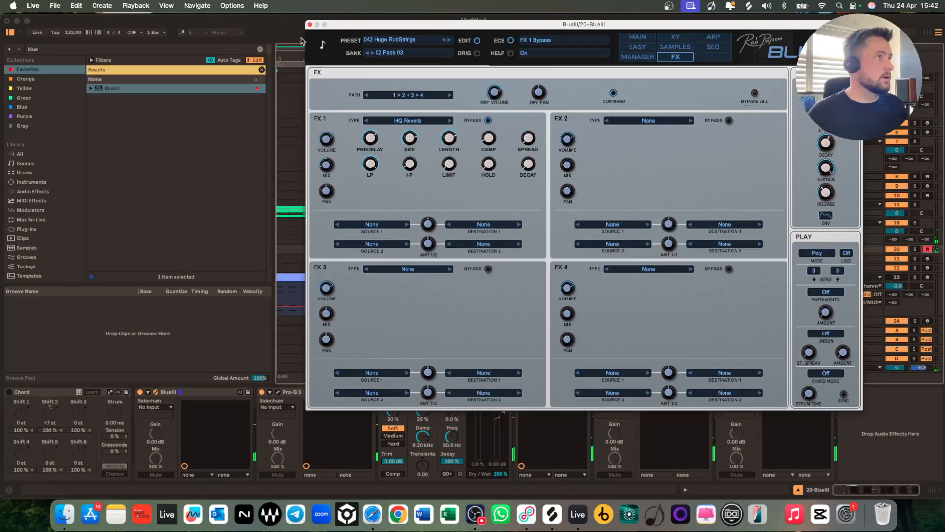
{"action": "left_click", "coordinate": [310, 24]}
Compare the pad with and without the Chord effect's +7 st shift, leaving Chord switched on.
{"action": "scroll", "coordinate": [409, 172], "scroll_direction": "down", "scroll_amount": 3}
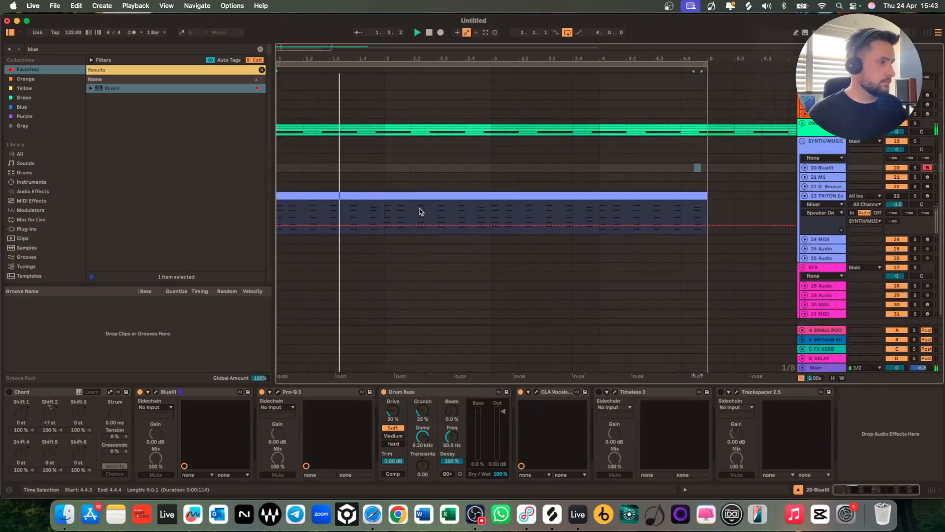
{"action": "left_click", "coordinate": [9, 392]}
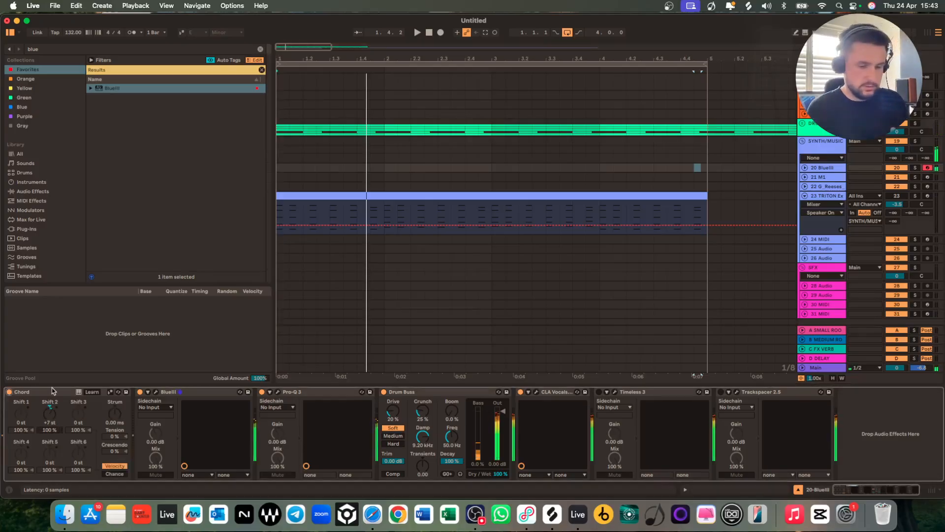
{"action": "left_click", "coordinate": [9, 391]}
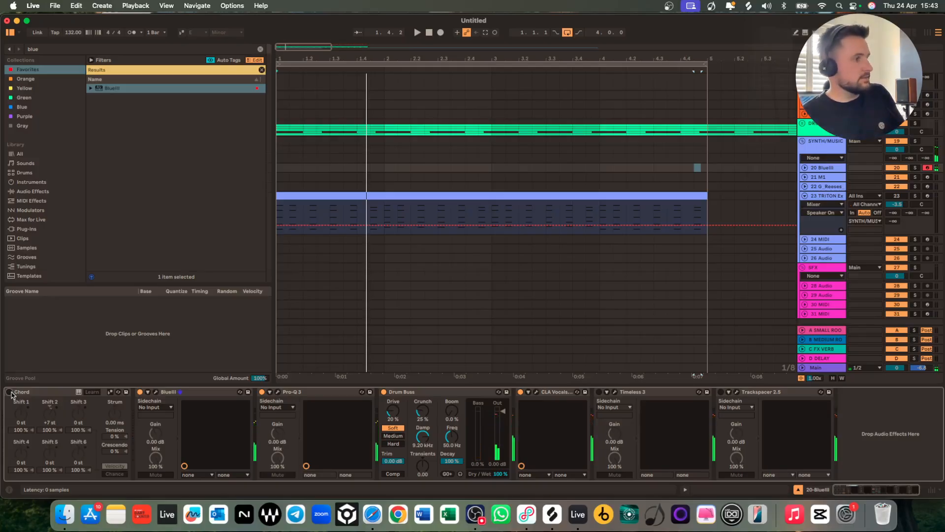
{"action": "left_click", "coordinate": [9, 392]}
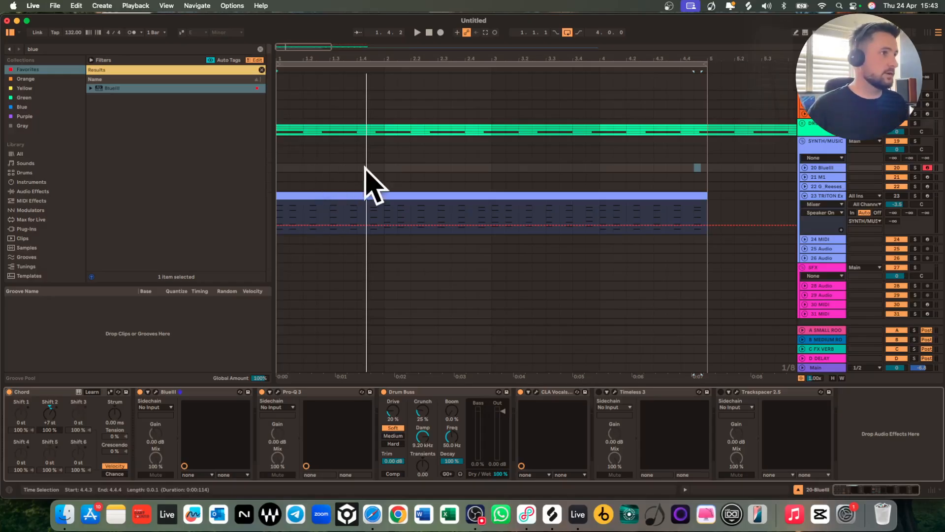
Copy the four-bar TRITON Extreme clip onto track 20, open the copy and delete all of its notes.
{"action": "left_click", "coordinate": [396, 184]}
{"action": "left_click", "coordinate": [397, 168]}
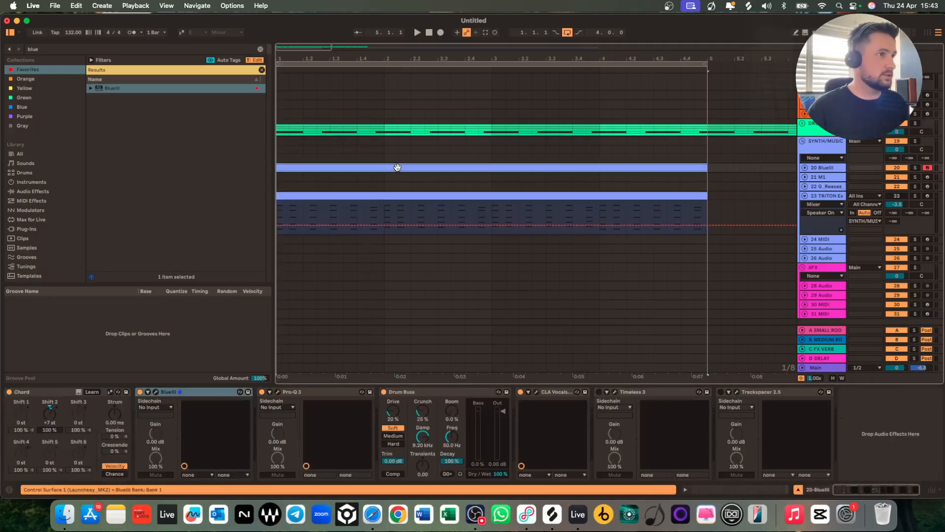
{"action": "double_click", "coordinate": [397, 167]}
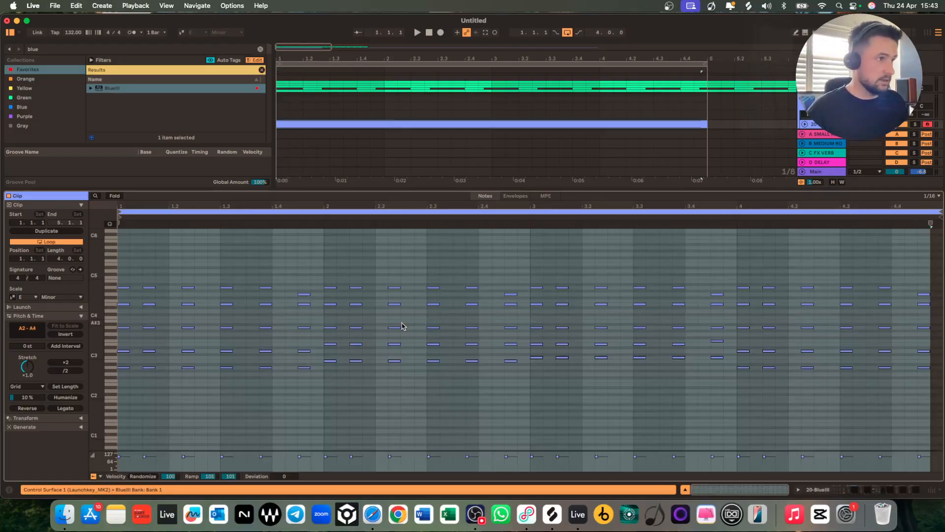
{"action": "key", "text": "super+a"}
{"action": "key", "text": "Delete"}
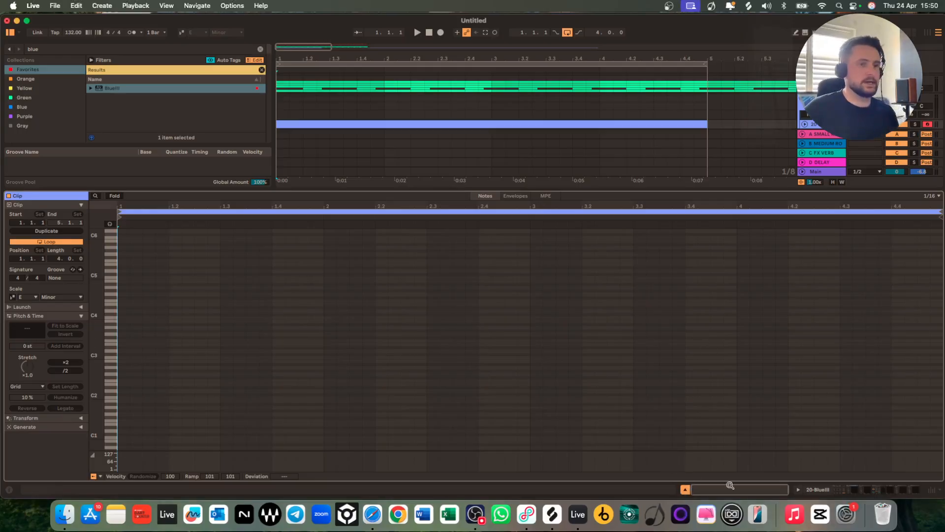
Return to track 20's device chain and recheck the BlueIII sound with Chord off and back on.
{"action": "left_click", "coordinate": [875, 490]}
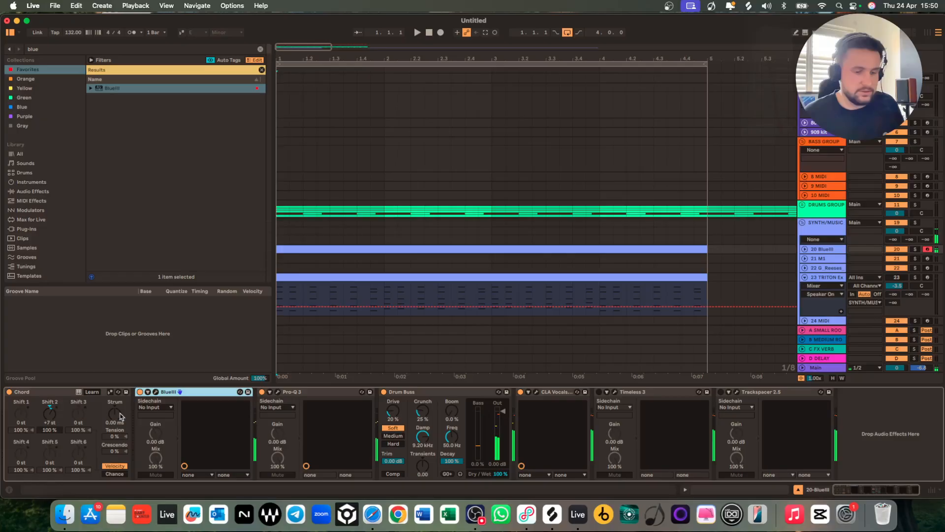
{"action": "left_click", "coordinate": [9, 392]}
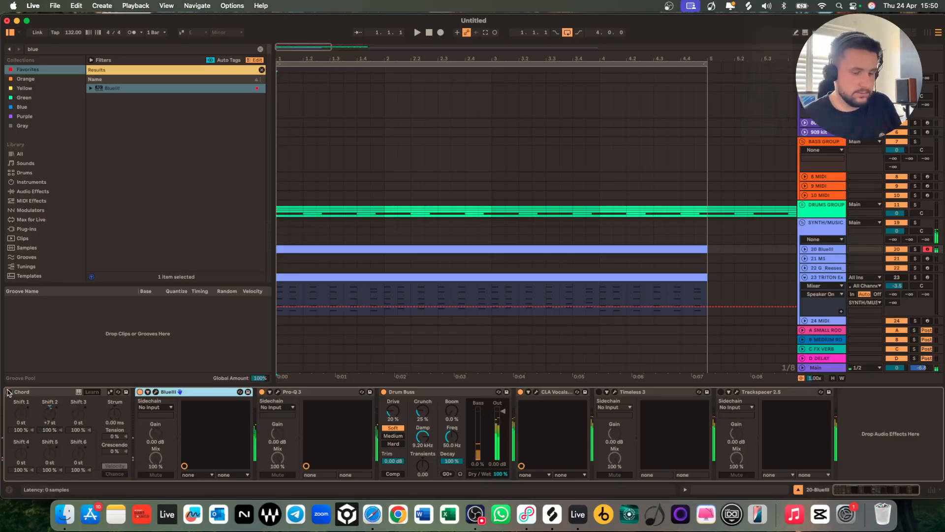
{"action": "left_click", "coordinate": [9, 392]}
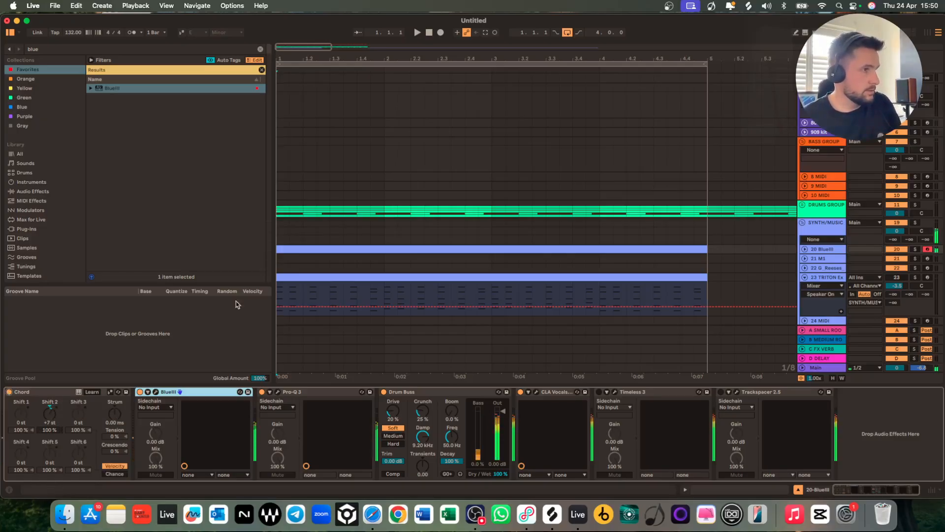
Record a four-bar part of E3-G3-B3 and D3-F#3-B3 chords from bar 1 on track 20, then stop the transport.
{"action": "left_click", "coordinate": [384, 250]}
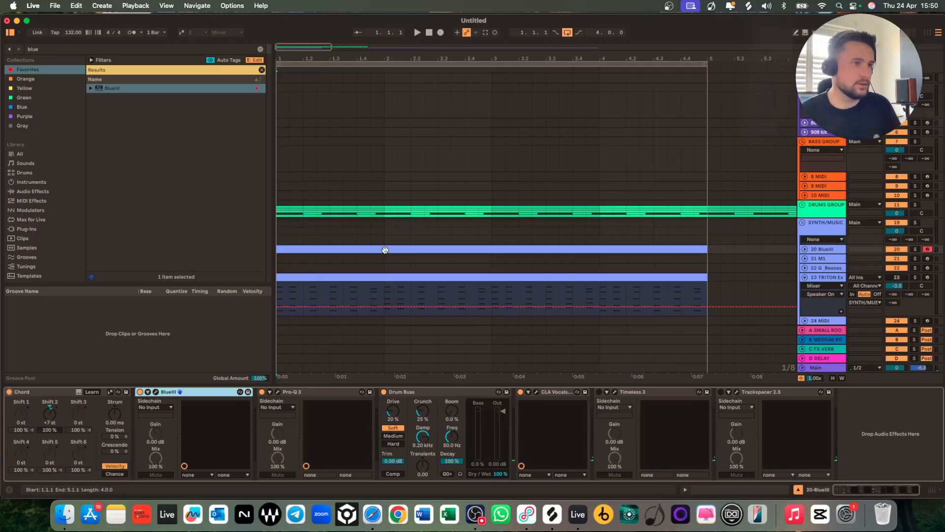
{"action": "double_click", "coordinate": [385, 250]}
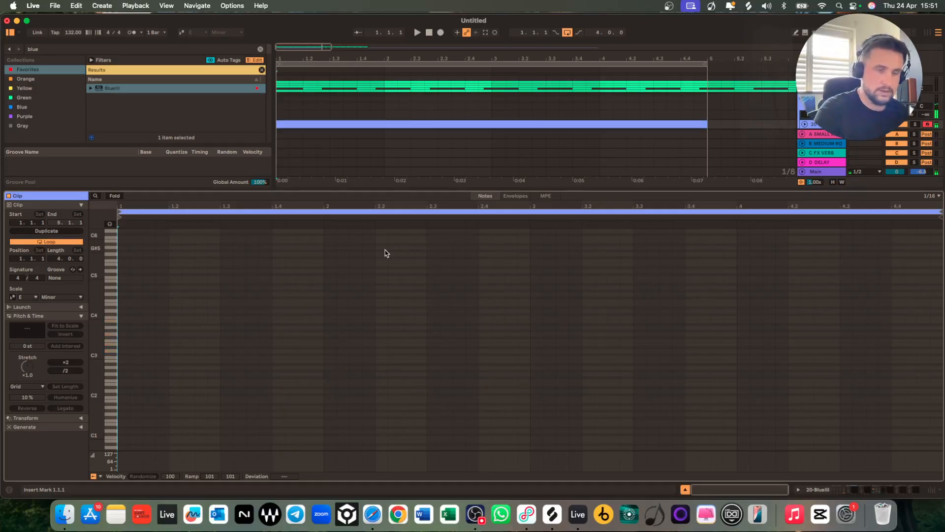
{"action": "key", "text": "F9"}
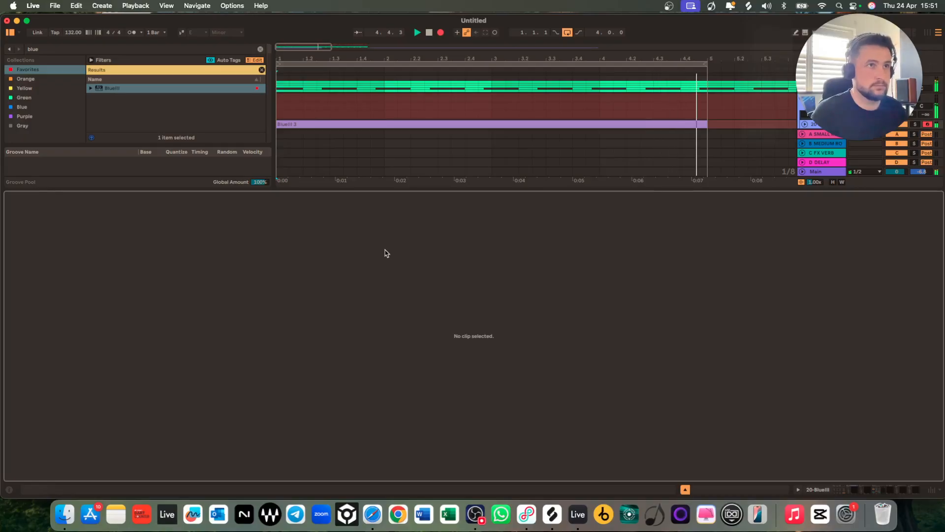
{"action": "key", "text": "space"}
Open the recorded BlueIII clip, quantize all its notes, select the first E3-G3-B3 chord and play the clip.
{"action": "left_click", "coordinate": [275, 124]}
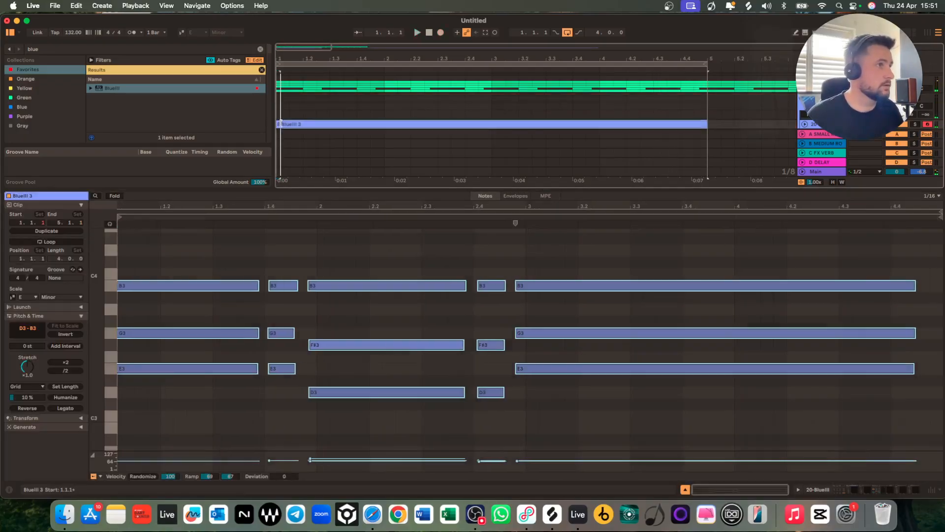
{"action": "left_click", "coordinate": [323, 244]}
{"action": "key", "text": "super+u"}
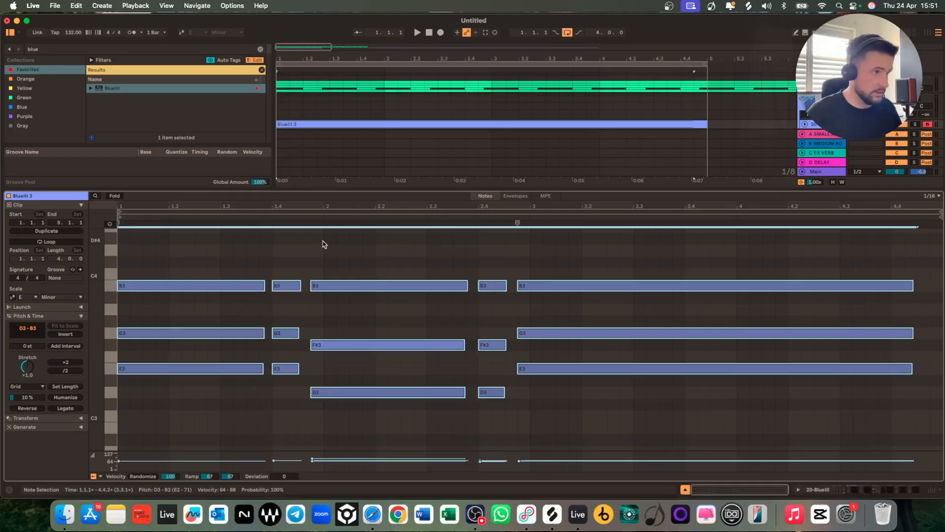
{"action": "left_click_drag", "start_coordinate": [187, 264], "coordinate": [184, 415]}
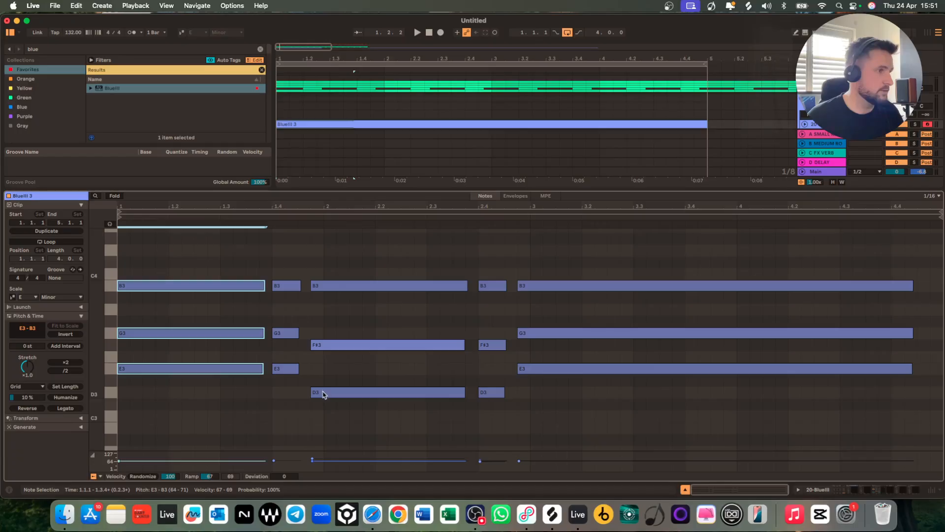
{"action": "key", "text": "space"}
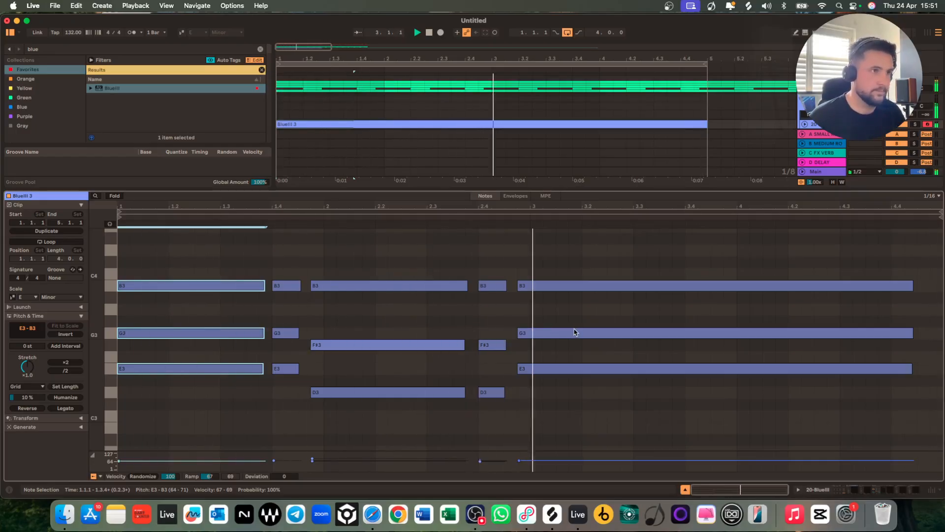
Try adding a D4 copy of the opening chord's E3 note above the chord, then remove it.
{"action": "key", "text": "space"}
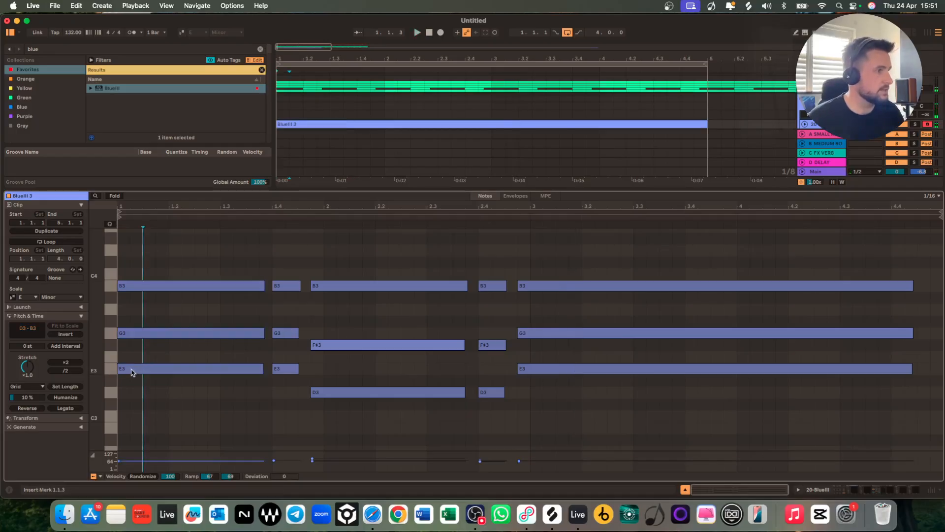
{"action": "left_click", "coordinate": [131, 372]}
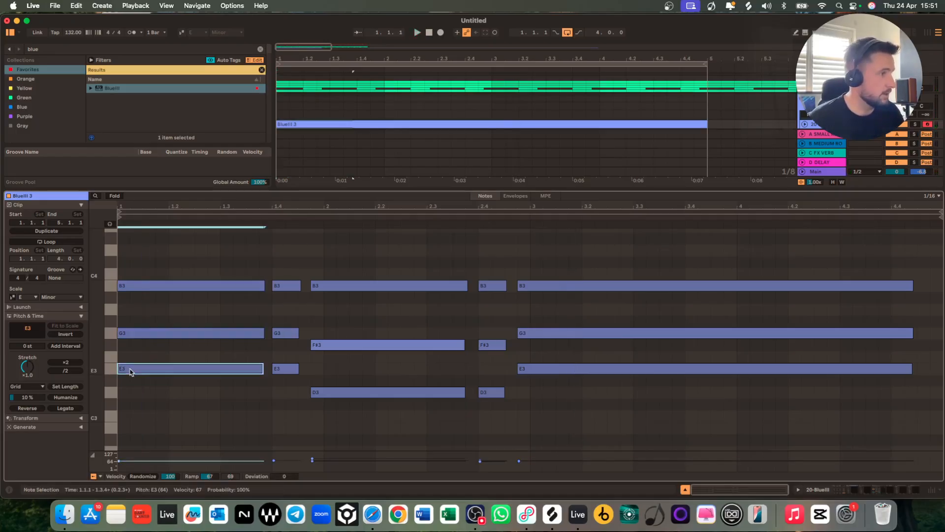
{"action": "left_click_drag", "start_coordinate": [130, 370], "coordinate": [133, 252]}
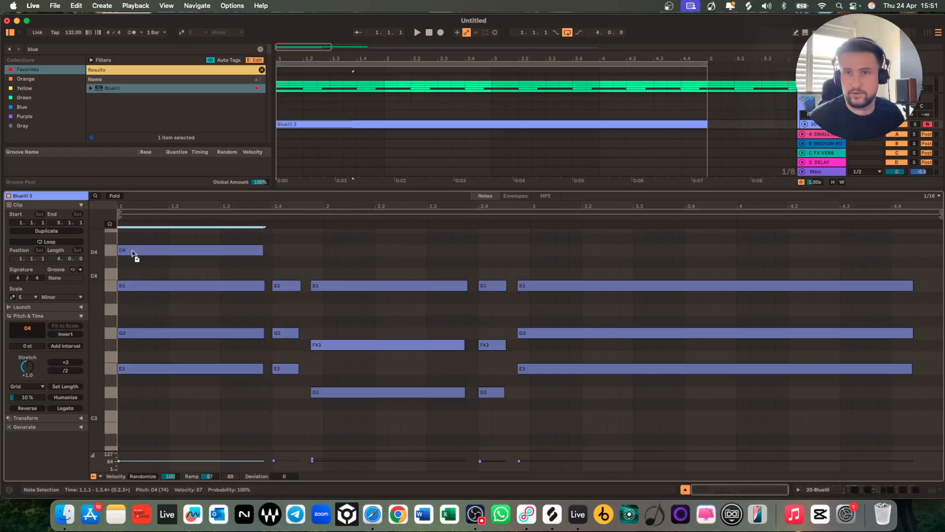
{"action": "left_click_drag", "start_coordinate": [133, 252], "coordinate": [133, 252]}
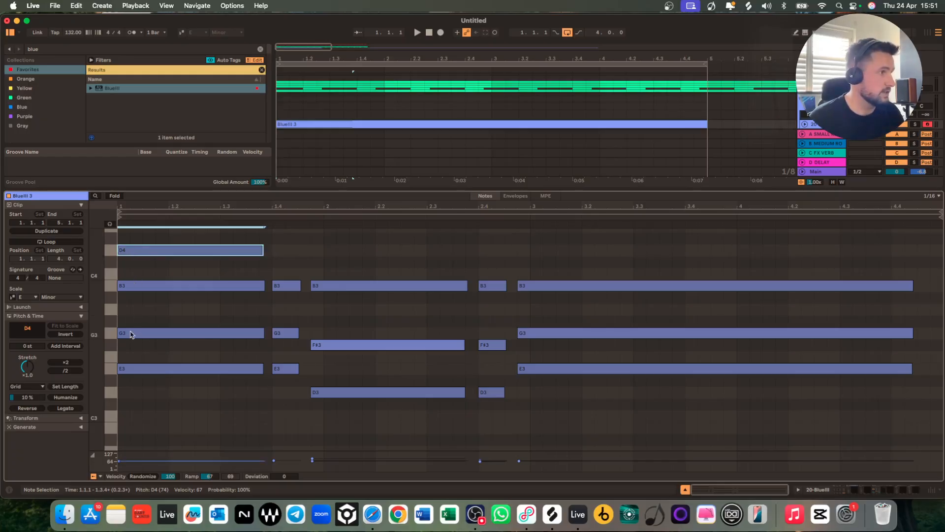
{"action": "double_click", "coordinate": [140, 252]}
{"action": "scroll", "coordinate": [138, 298], "scroll_direction": "up", "scroll_amount": 2}
{"action": "scroll", "coordinate": [137, 306], "scroll_direction": "up", "scroll_amount": 4}
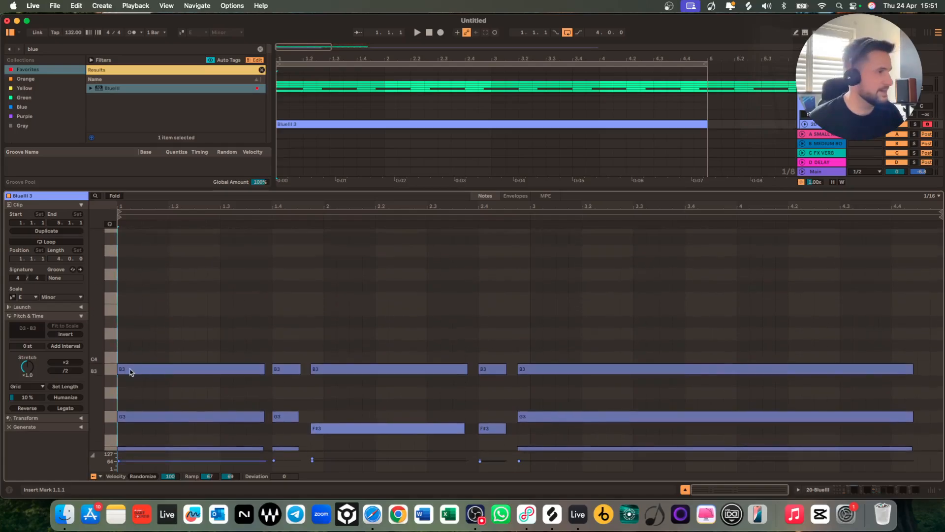
Try stacking copies of the opening chord's B3 note at D4, F#4 and C5, audition them and delete the copies.
{"action": "left_click_drag", "start_coordinate": [131, 373], "coordinate": [133, 336]}
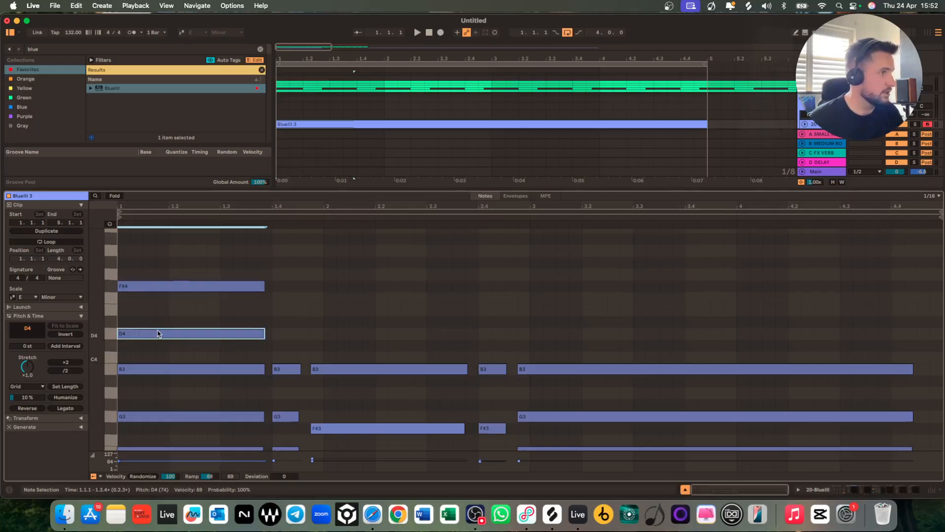
{"action": "scroll", "coordinate": [158, 333], "scroll_direction": "down", "scroll_amount": 3}
{"action": "key", "text": "space"}
{"action": "key", "text": "space"}
{"action": "key", "text": "Delete"}
{"action": "scroll", "coordinate": [212, 295], "scroll_direction": "up", "scroll_amount": 3}
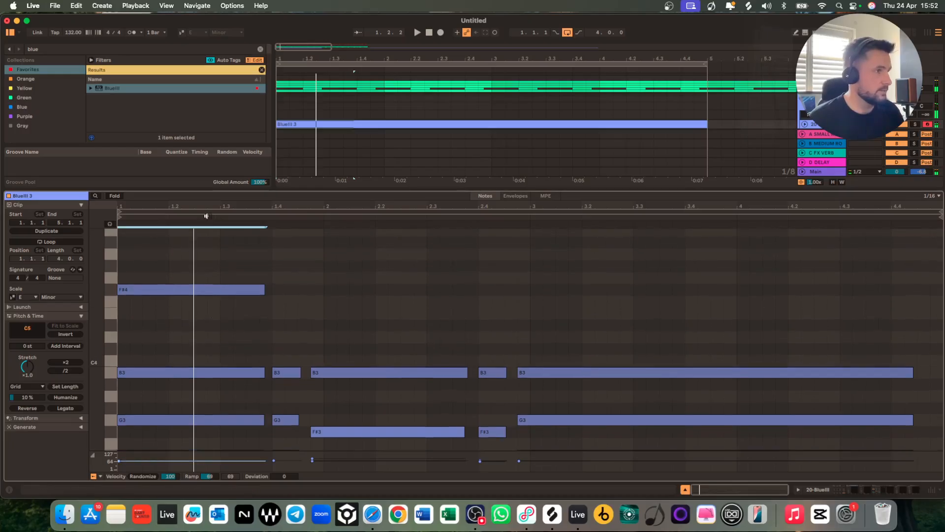
{"action": "scroll", "coordinate": [209, 327], "scroll_direction": "down", "scroll_amount": 2}
{"action": "left_click_drag", "start_coordinate": [213, 324], "coordinate": [222, 258]}
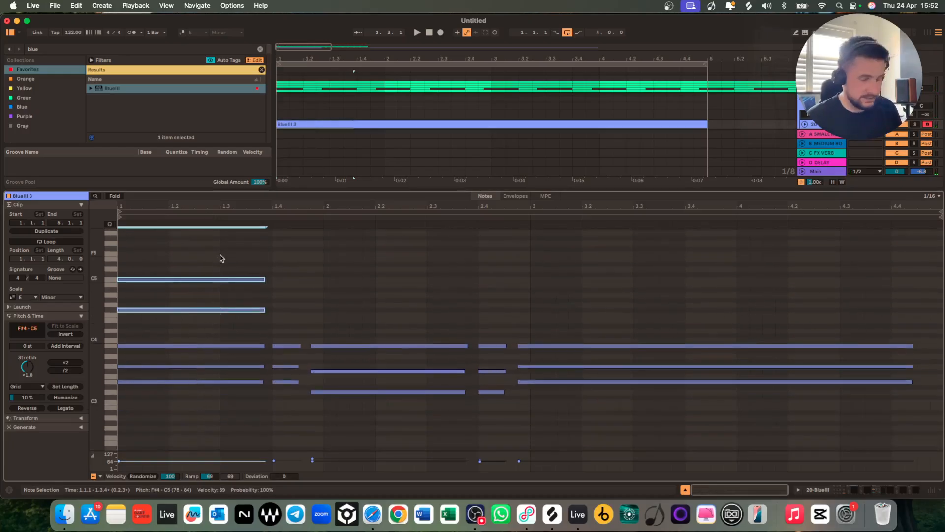
{"action": "key", "text": "Delete"}
Play the chord clip and select the long D3-F#3-B3 chord around bar 2.
{"action": "key", "text": "space"}
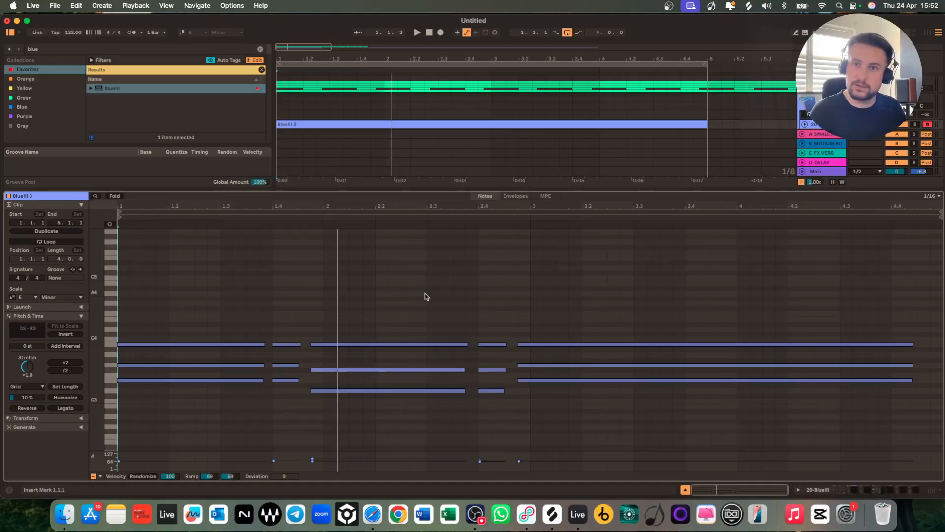
{"action": "left_click_drag", "start_coordinate": [426, 296], "coordinate": [406, 419]}
{"action": "key", "text": "space"}
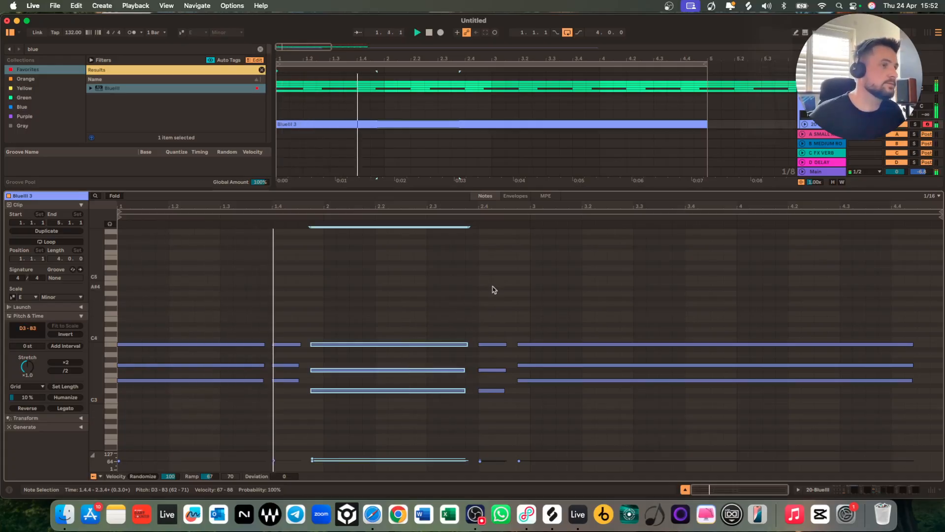
Duplicate BlueIII track 20 and delete the copied clip from the new track 21.
{"action": "left_click", "coordinate": [685, 490]}
{"action": "left_click", "coordinate": [824, 249]}
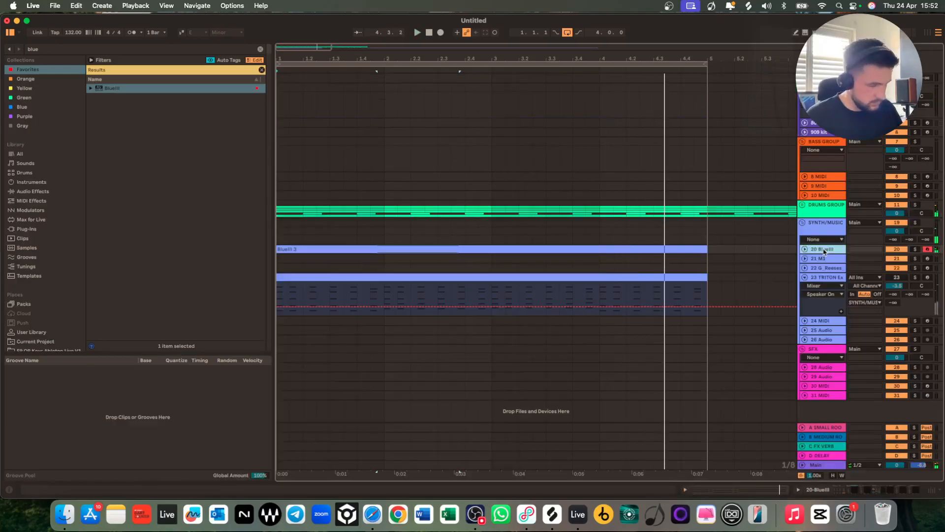
{"action": "key", "text": "super+d"}
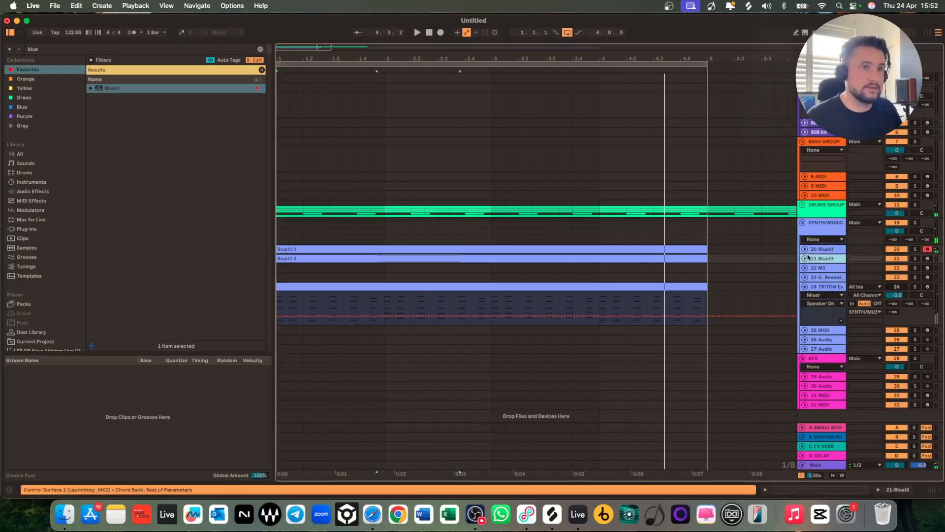
{"action": "key", "text": "space"}
{"action": "left_click", "coordinate": [651, 260]}
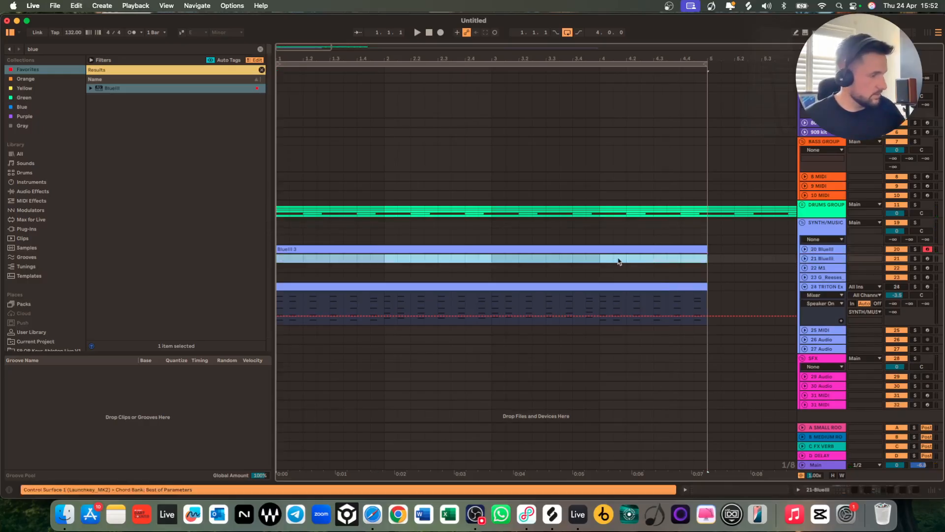
Arm track 21 and record a four-bar BlueIII part from bar 1 over the existing chords.
{"action": "key", "text": "space"}
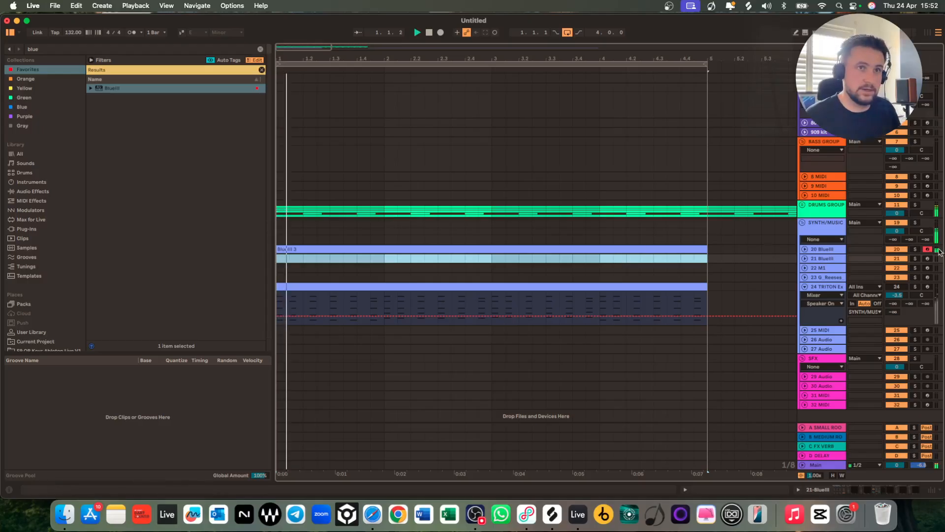
{"action": "left_click", "coordinate": [927, 259]}
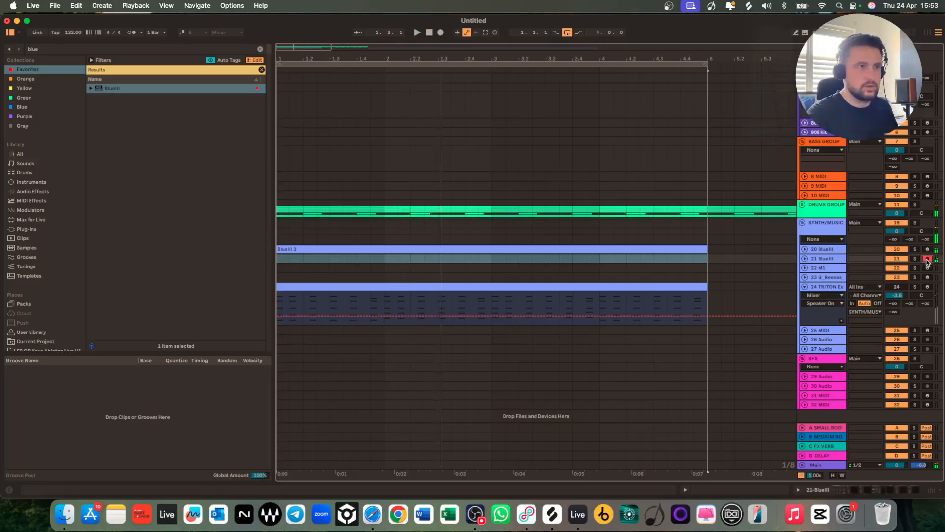
{"action": "key", "text": "space"}
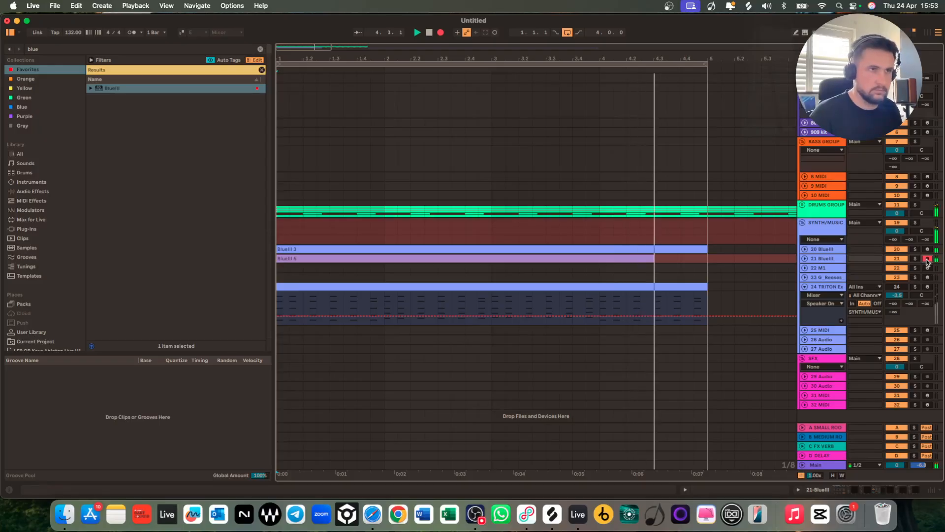
{"action": "key", "text": "space"}
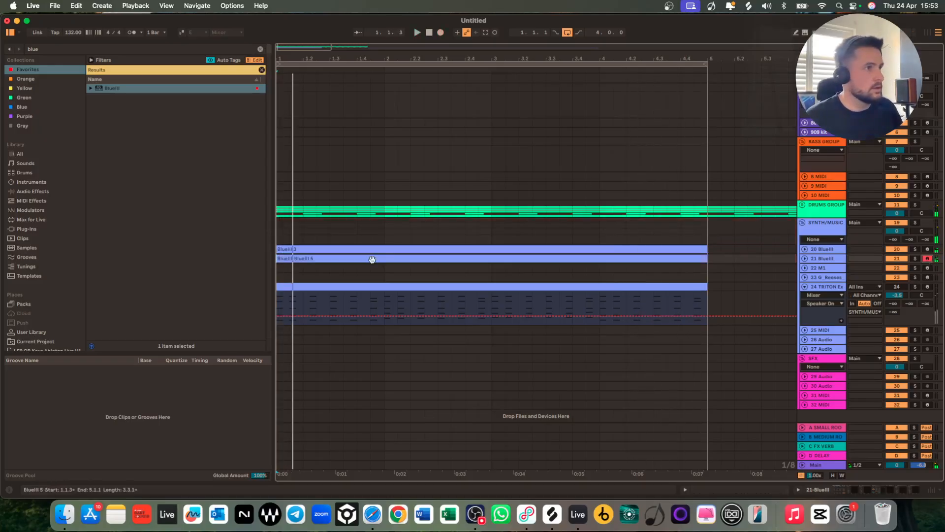
Open the new clip on track 21, quantize its notes and play it back with the arrangement.
{"action": "left_click", "coordinate": [300, 260]}
{"action": "double_click", "coordinate": [299, 258]}
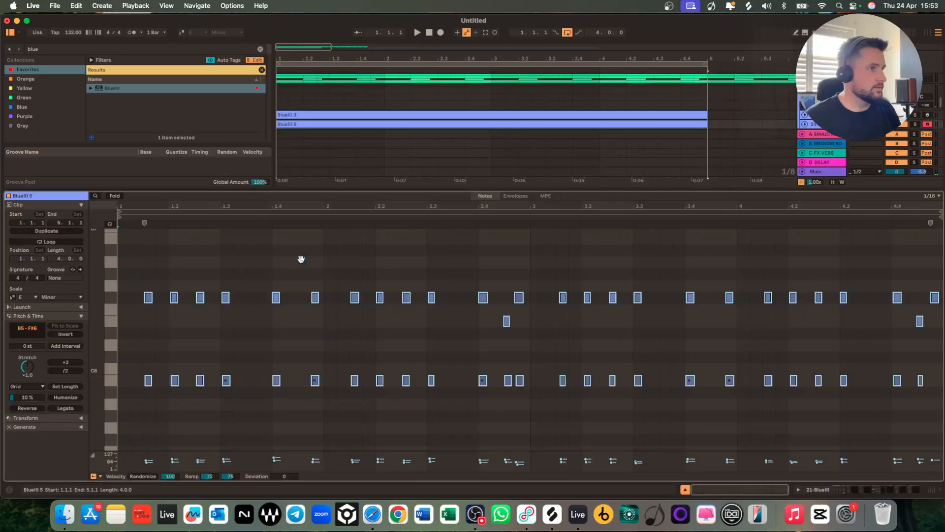
{"action": "key", "text": "super+u"}
{"action": "key", "text": "space"}
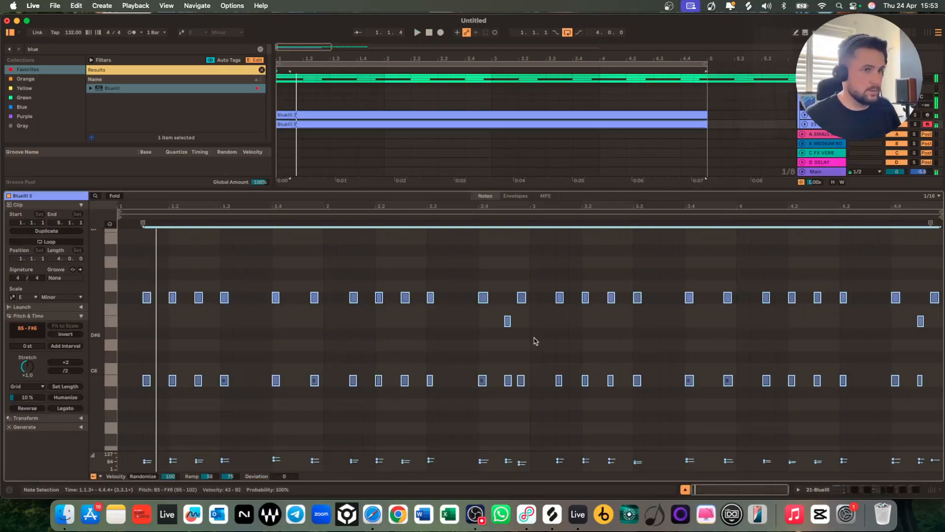
{"action": "left_click", "coordinate": [686, 490]}
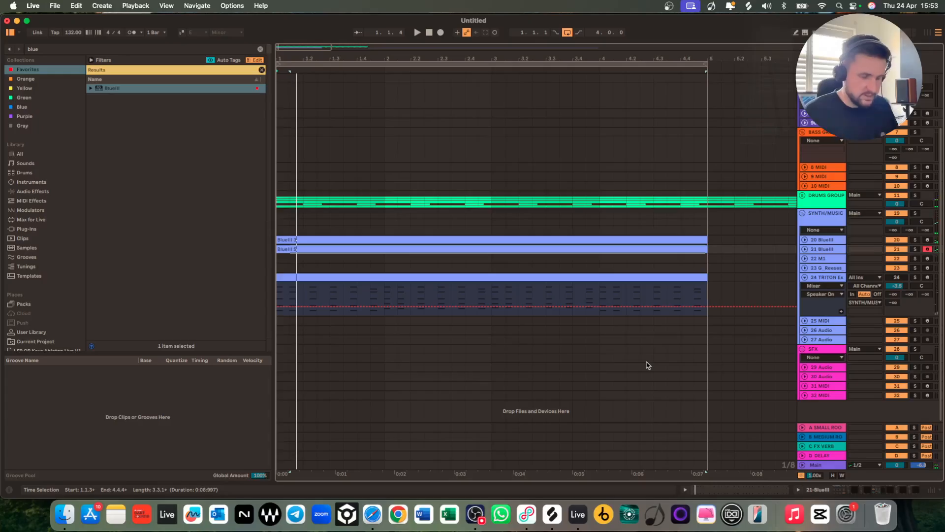
{"action": "scroll", "coordinate": [606, 286], "scroll_direction": "up", "scroll_amount": 3}
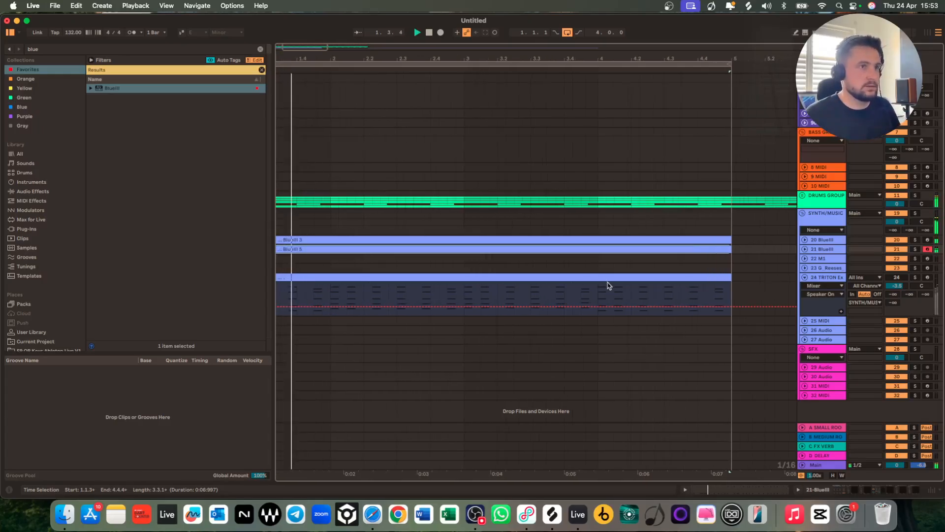
{"action": "scroll", "coordinate": [612, 285], "scroll_direction": "down", "scroll_amount": 3}
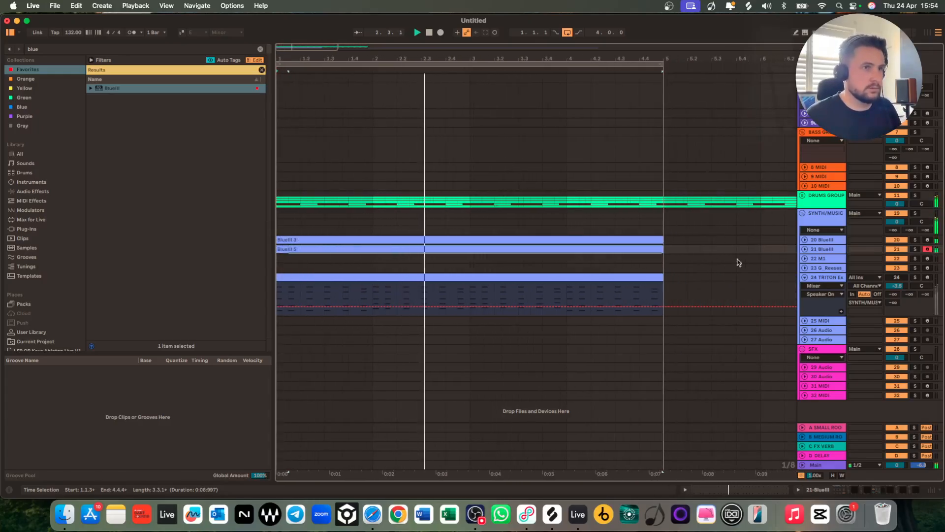
Arm M1 track 22 to try its sound over playback, then switch record arming to G_Reeses track 23.
{"action": "left_click", "coordinate": [805, 258]}
{"action": "left_click", "coordinate": [928, 258]}
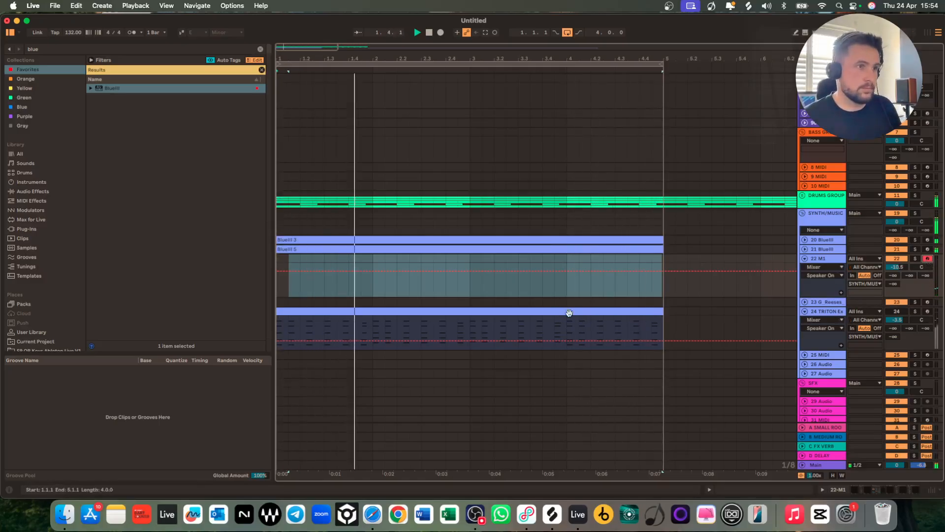
{"action": "scroll", "coordinate": [569, 313], "scroll_direction": "down", "scroll_amount": 1}
{"action": "left_click", "coordinate": [574, 296]}
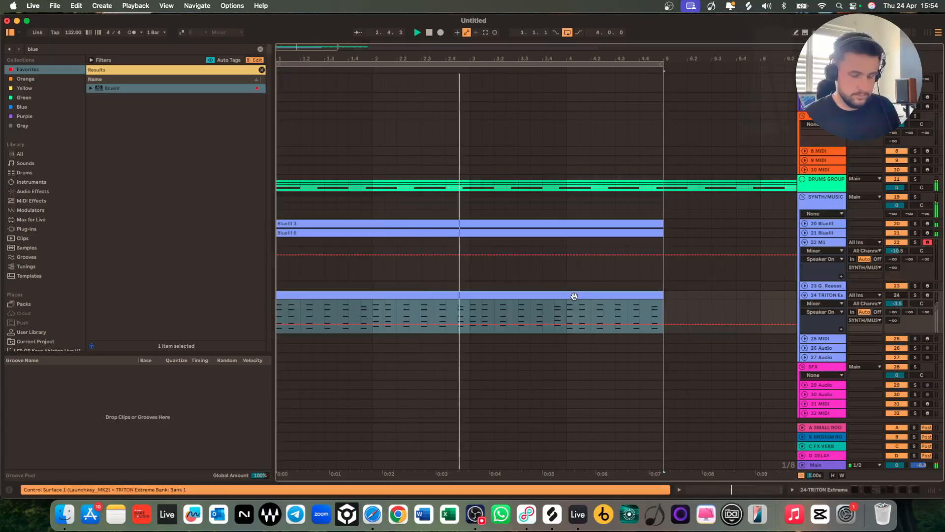
{"action": "left_click", "coordinate": [927, 285]}
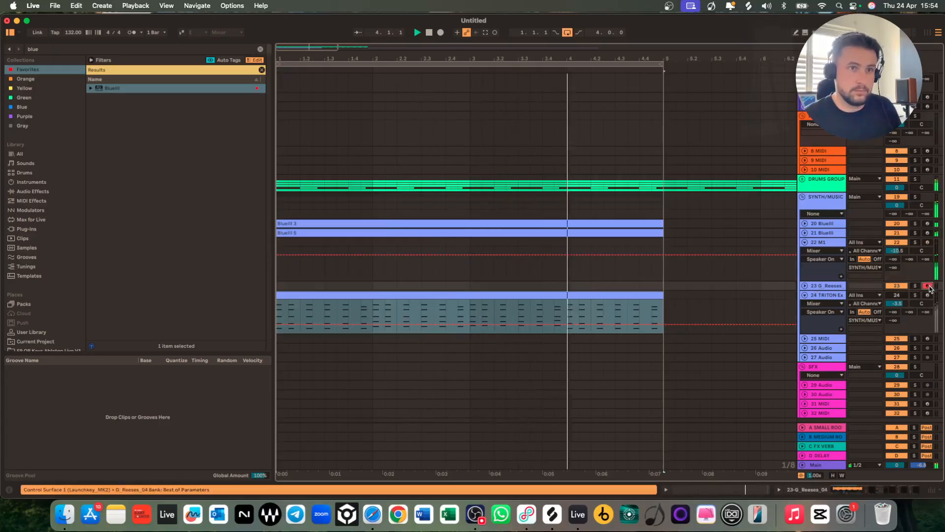
{"action": "scroll", "coordinate": [929, 289], "scroll_direction": "down", "scroll_amount": 1}
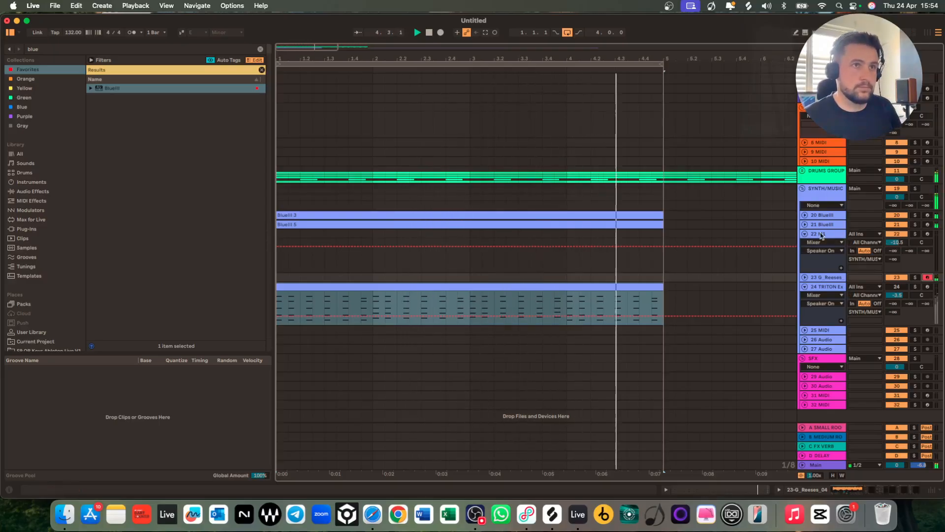
Arm MIDI track 8 in the bass group, search the whole library for "fem" and load FEM-BASO on the track.
{"action": "double_click", "coordinate": [837, 144]}
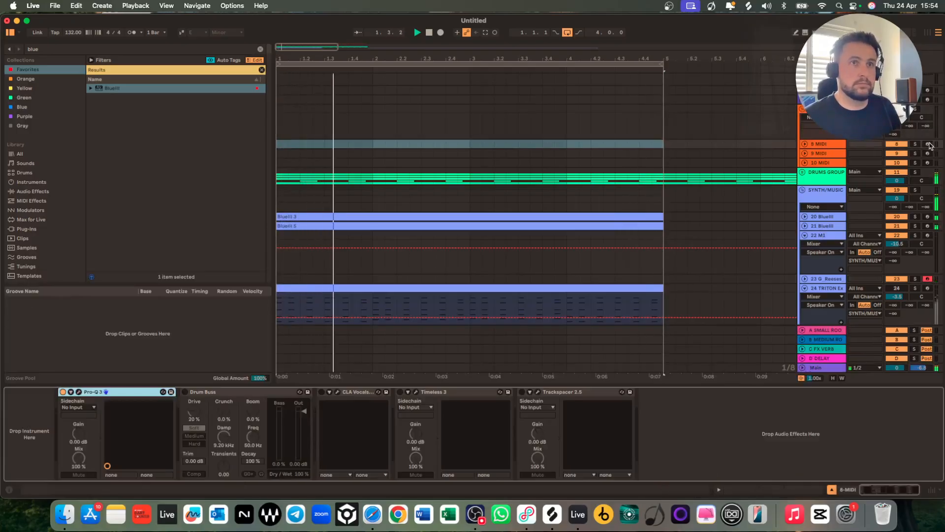
{"action": "key", "text": "super+f"}
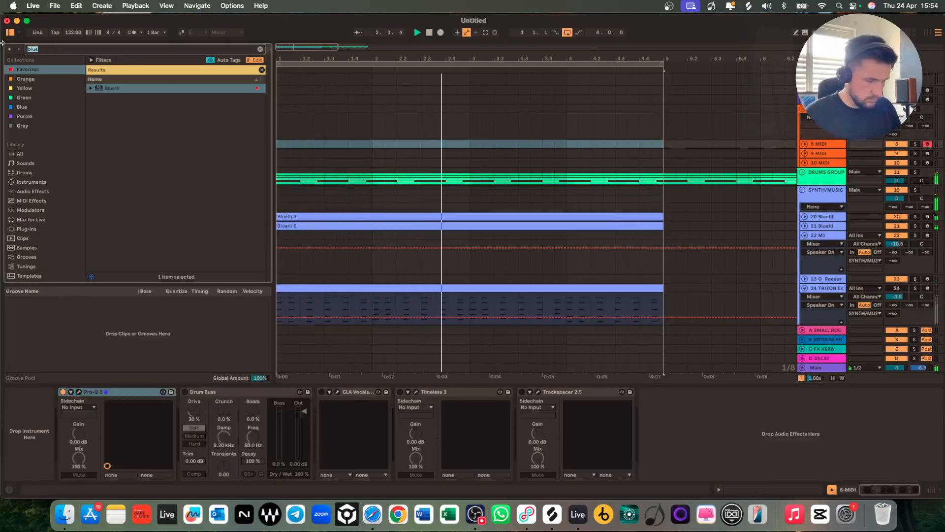
{"action": "type", "text": "fem"}
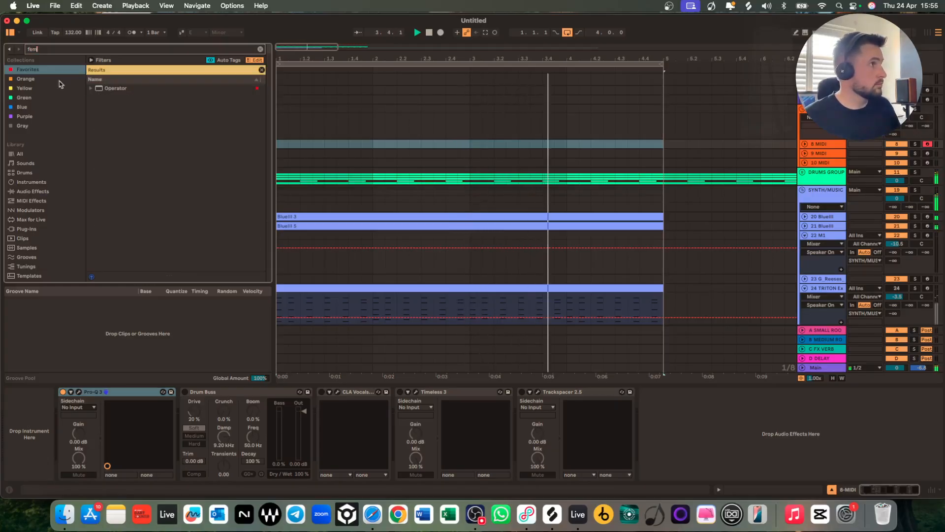
{"action": "left_click", "coordinate": [29, 154]}
{"action": "left_click_drag", "start_coordinate": [124, 108], "coordinate": [29, 412]}
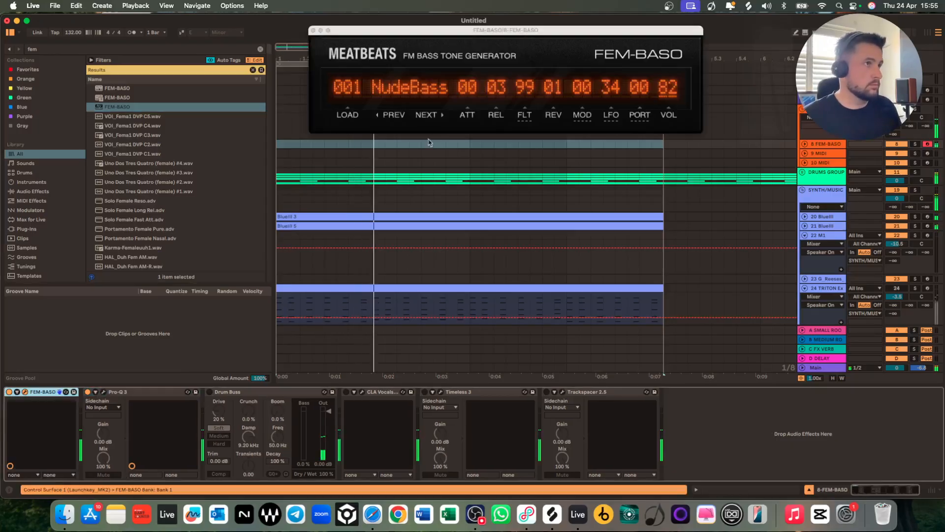
Load the 039 LatelyTX preset from FEM-BASO's SOLID category and close the plug-in window.
{"action": "left_click", "coordinate": [385, 90]}
{"action": "mouse_move", "coordinate": [417, 121]}
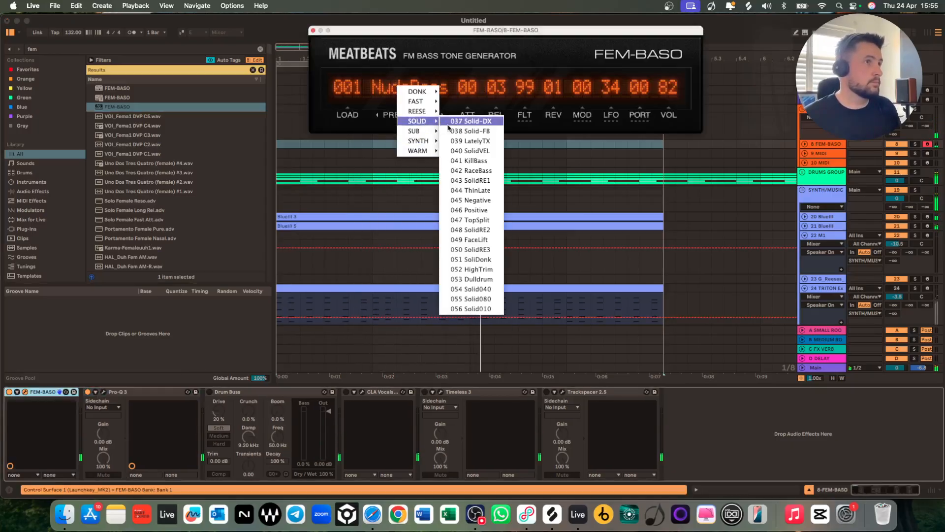
{"action": "left_click", "coordinate": [472, 140]}
{"action": "left_click", "coordinate": [653, 186]}
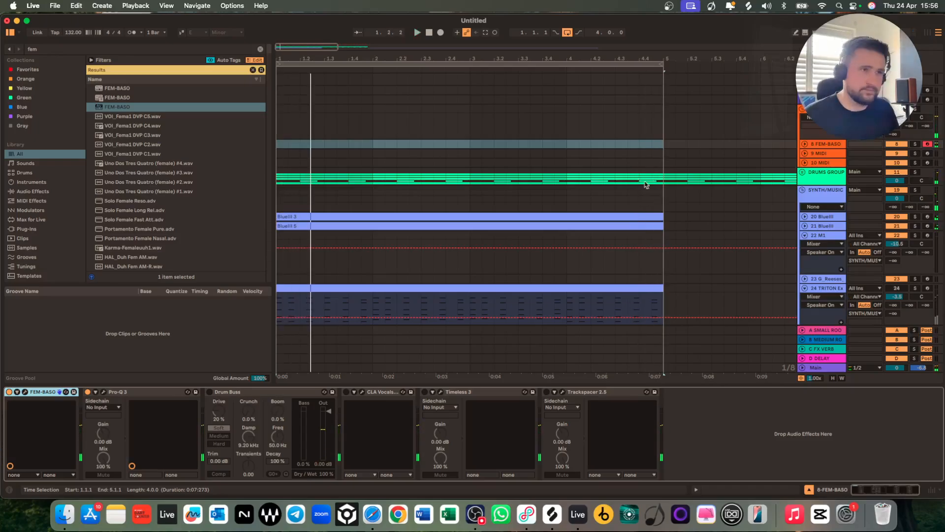
Fold tracks 24 and 22, then clear the clips on the SYNTH/MUSIC group's tracks across the first four bars.
{"action": "left_click", "coordinate": [806, 289]}
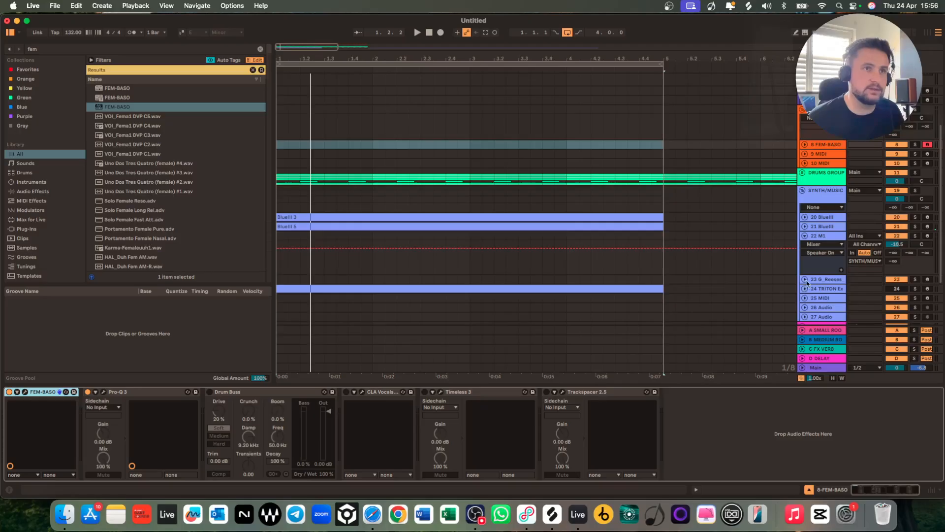
{"action": "left_click", "coordinate": [804, 236]}
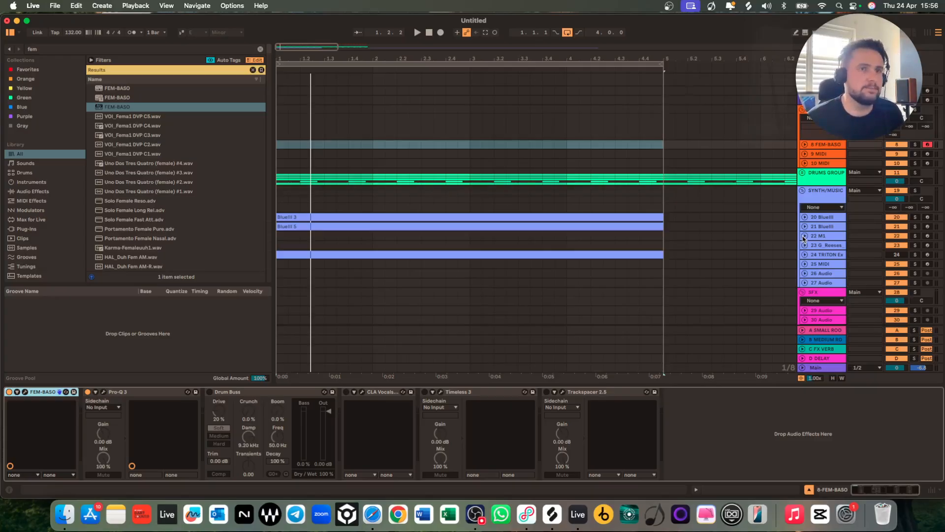
{"action": "left_click_drag", "start_coordinate": [677, 212], "coordinate": [162, 283]}
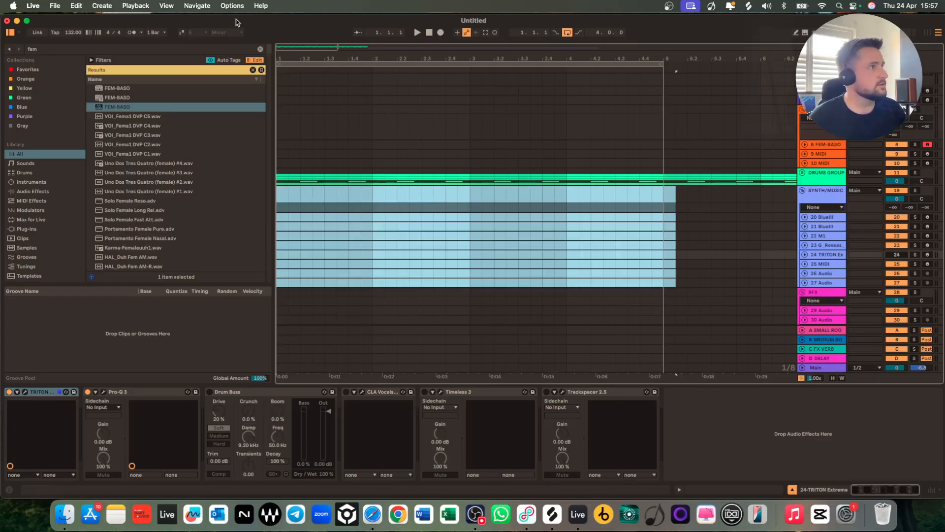
Save the Live Set as "24th april" in the parent ABLETON PROJECTS folder.
{"action": "left_click", "coordinate": [55, 6]}
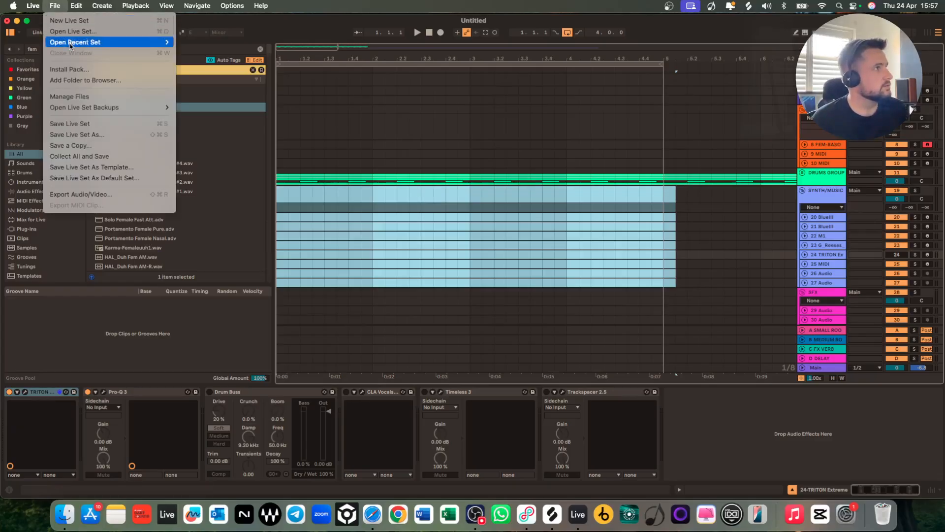
{"action": "left_click", "coordinate": [76, 134]}
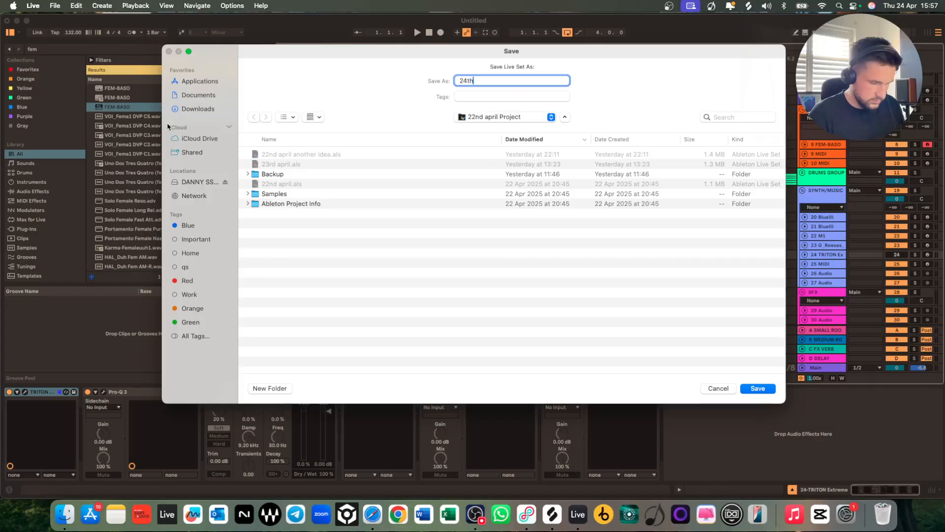
{"action": "type", "text": "24th april"}
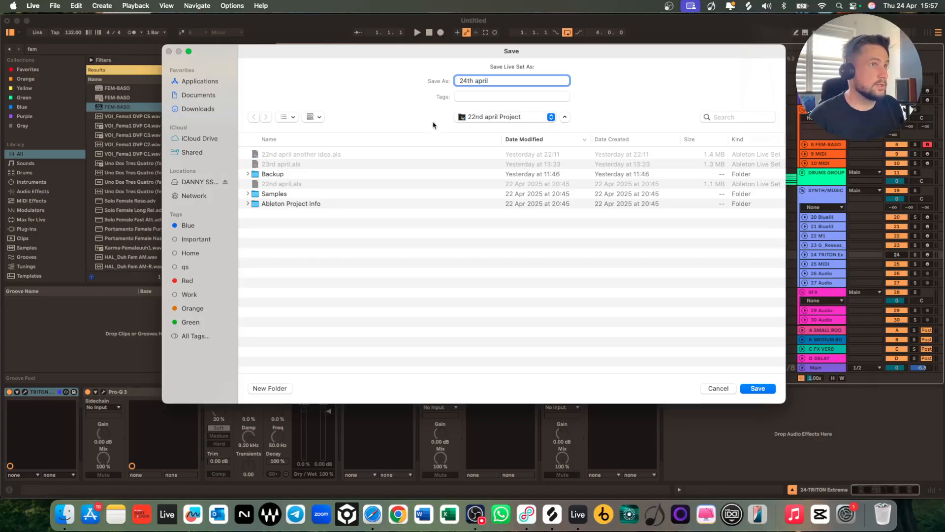
{"action": "left_click", "coordinate": [480, 119]}
{"action": "left_click", "coordinate": [491, 129]}
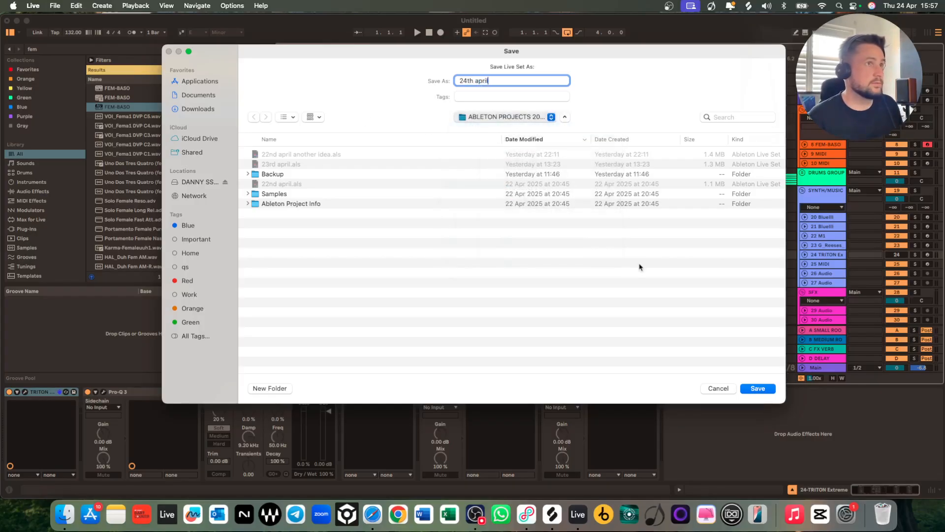
{"action": "left_click", "coordinate": [759, 388]}
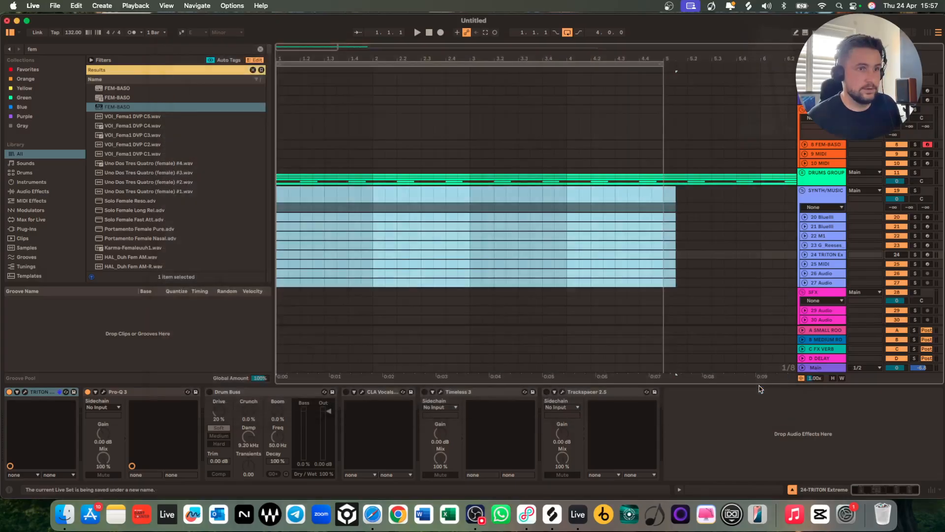
{"action": "left_click", "coordinate": [555, 279]}
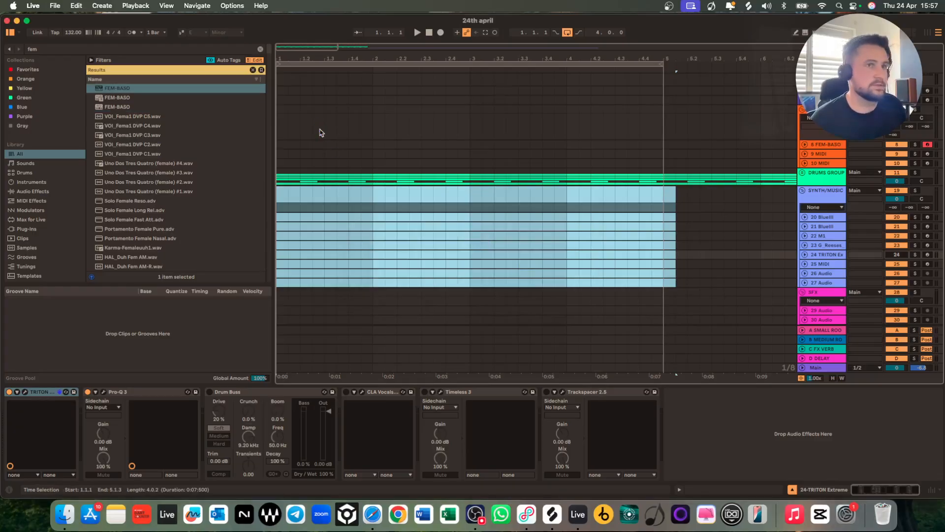
Open the recent set "22nd april another idea.als".
{"action": "left_click", "coordinate": [54, 5]}
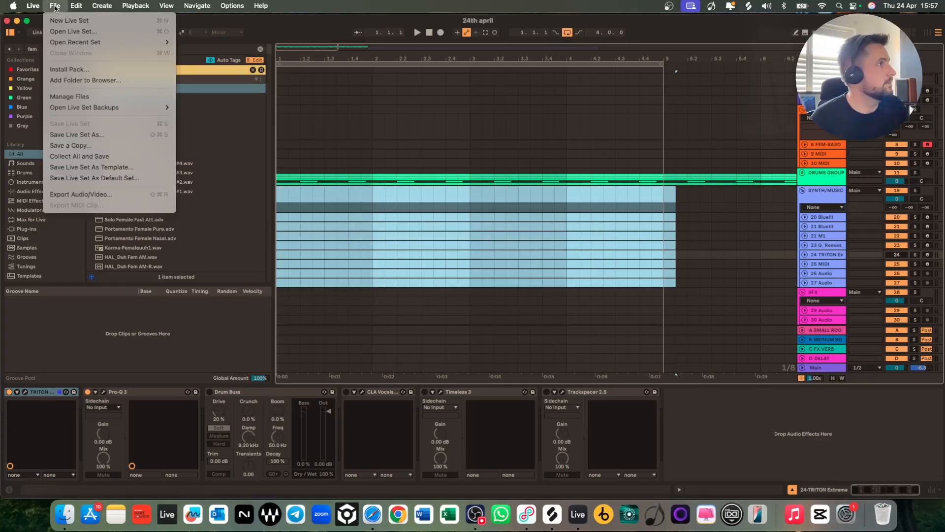
{"action": "mouse_move", "coordinate": [76, 43]}
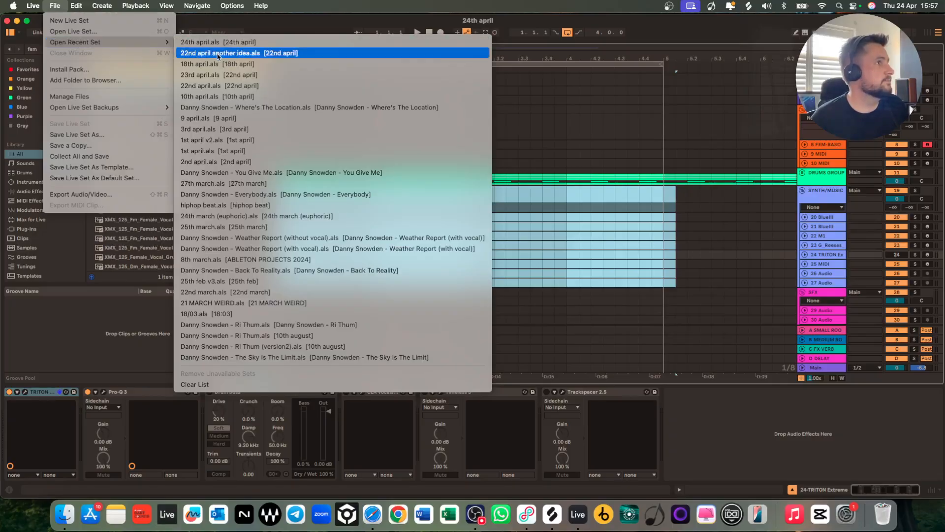
{"action": "left_click", "coordinate": [218, 53]}
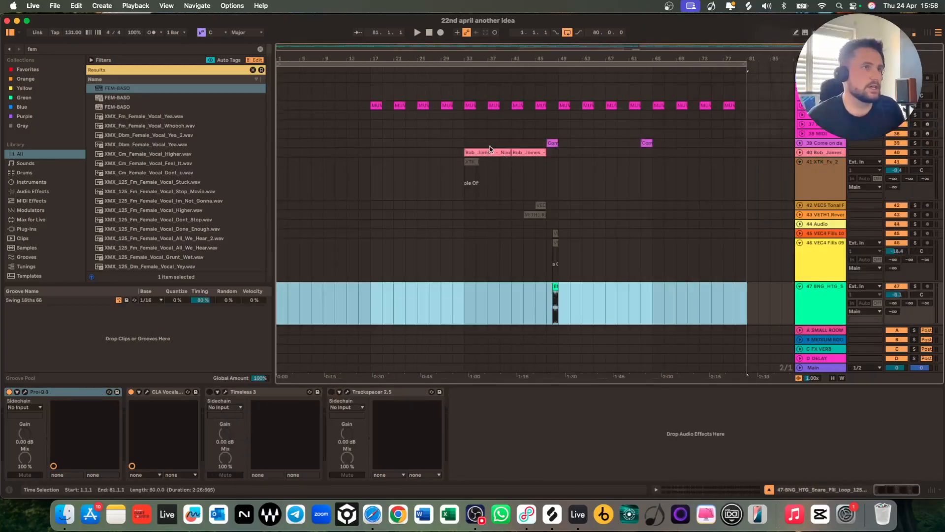
Examine the bass group's Track13, FEM-BASO and G_Reeses clips from about bar 41 onward.
{"action": "scroll", "coordinate": [490, 151], "scroll_direction": "up", "scroll_amount": 5}
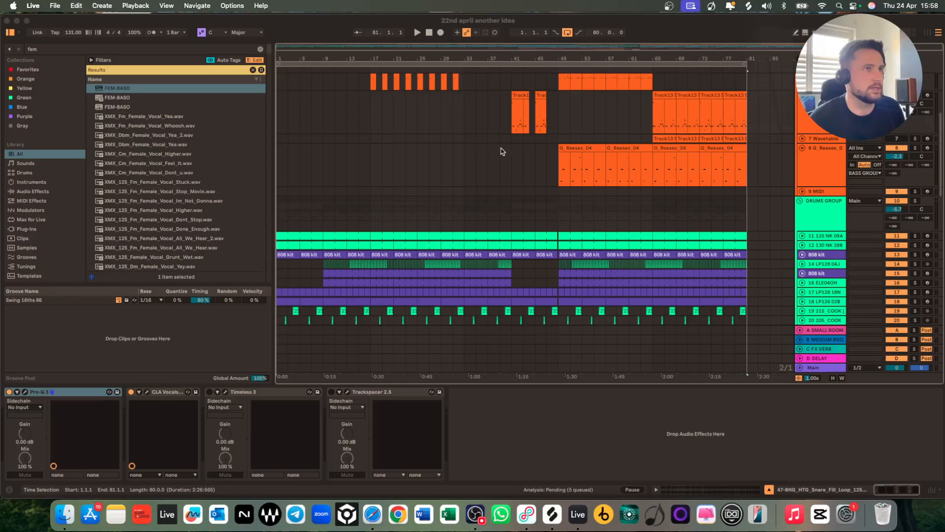
{"action": "scroll", "coordinate": [511, 151], "scroll_direction": "up", "scroll_amount": 3}
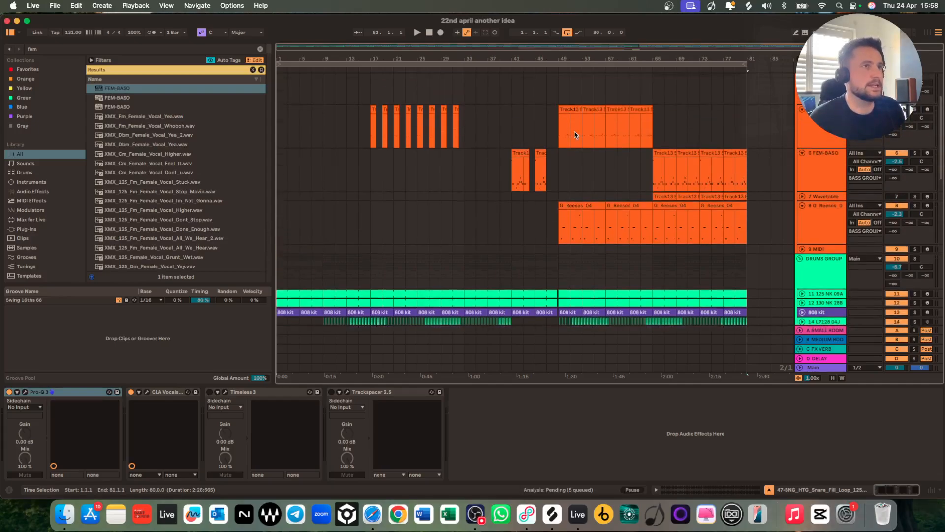
{"action": "scroll", "coordinate": [573, 123], "scroll_direction": "up", "scroll_amount": 3}
{"action": "left_click", "coordinate": [570, 109]}
{"action": "left_click", "coordinate": [567, 203], "text": "shift"}
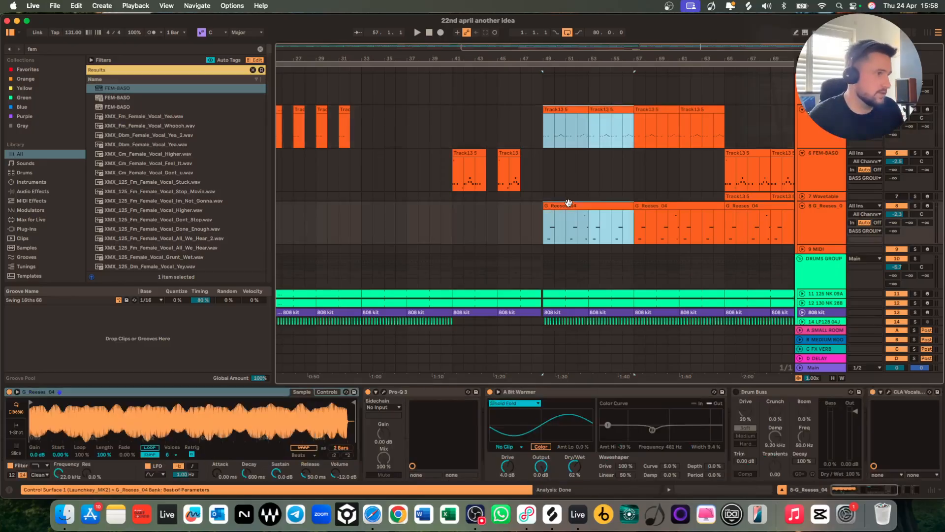
{"action": "scroll", "coordinate": [487, 180], "scroll_direction": "up", "scroll_amount": 2}
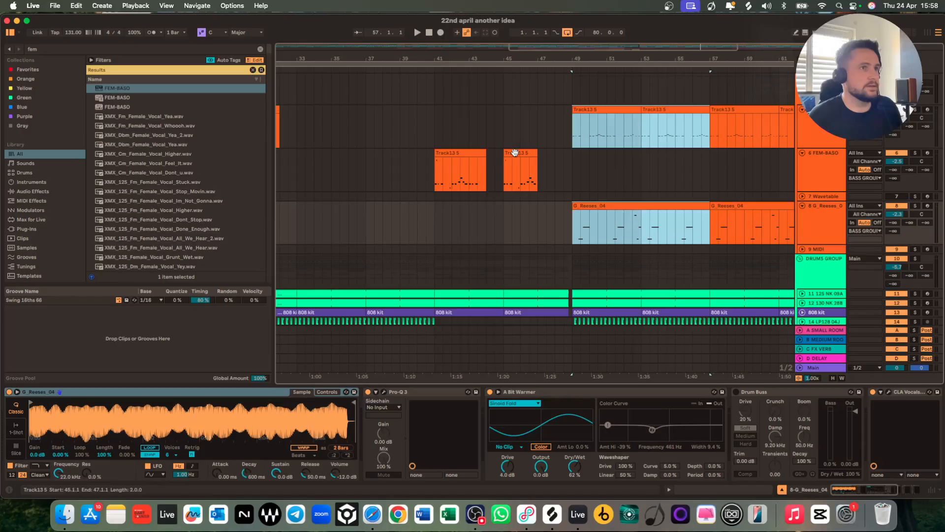
{"action": "scroll", "coordinate": [474, 155], "scroll_direction": "down", "scroll_amount": 2}
{"action": "left_click", "coordinate": [473, 153]}
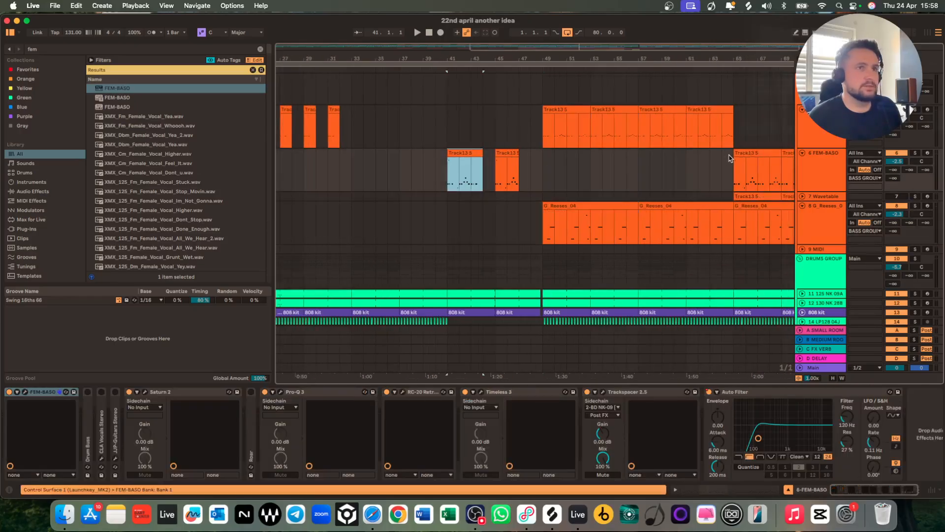
{"action": "left_click", "coordinate": [737, 162]}
Play the arrangement from bar 41 while reviewing the bass, drum and synth tracks, and stop playback after the drop starts.
{"action": "left_click", "coordinate": [447, 173]}
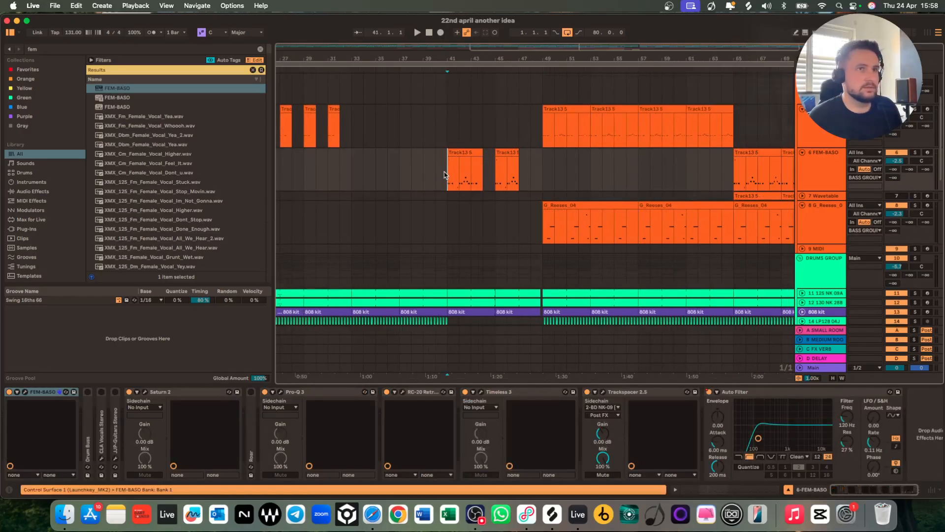
{"action": "key", "text": "space"}
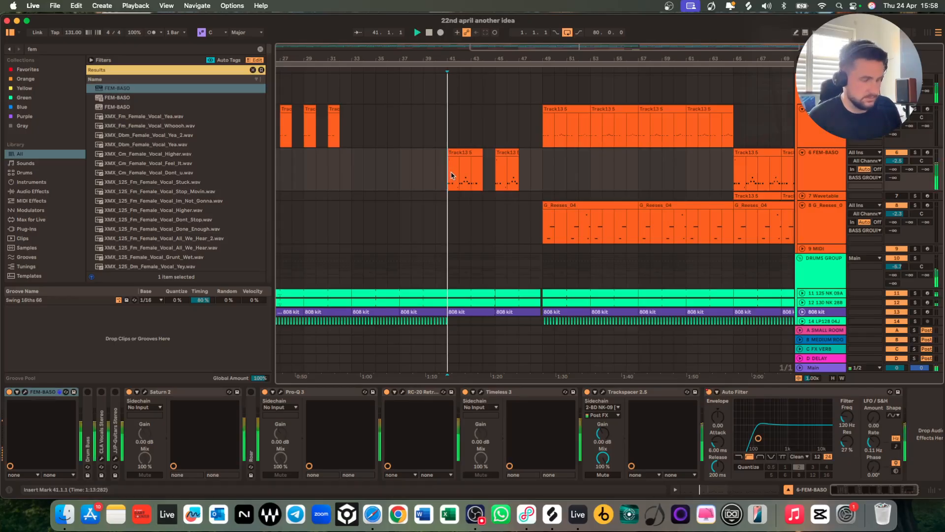
{"action": "scroll", "coordinate": [527, 190], "scroll_direction": "up", "scroll_amount": 3}
{"action": "scroll", "coordinate": [531, 189], "scroll_direction": "down", "scroll_amount": 3}
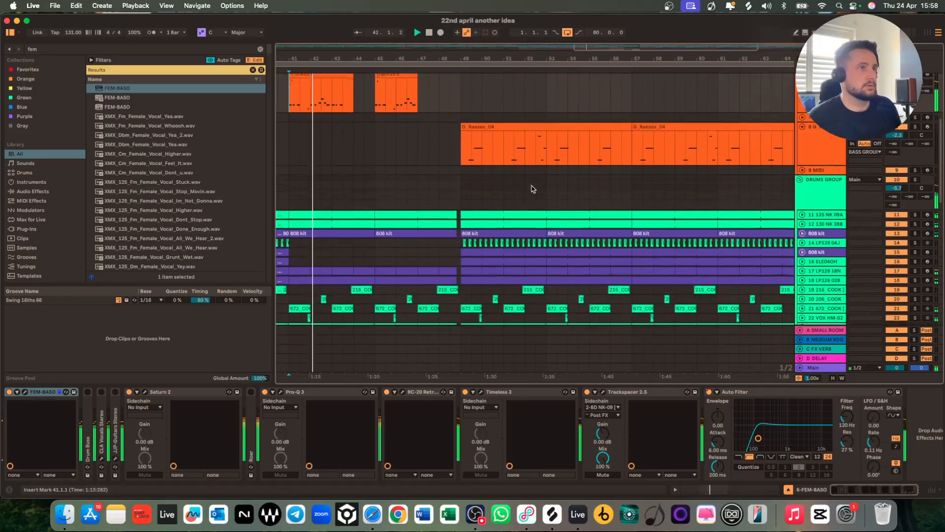
{"action": "scroll", "coordinate": [523, 187], "scroll_direction": "down", "scroll_amount": 5}
{"action": "scroll", "coordinate": [523, 187], "scroll_direction": "down", "scroll_amount": 3}
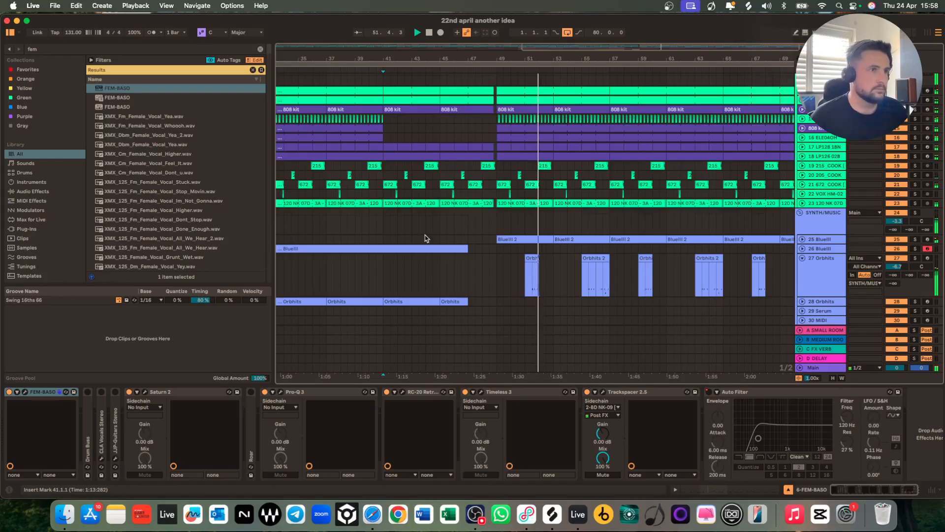
{"action": "scroll", "coordinate": [540, 227], "scroll_direction": "up", "scroll_amount": 5}
{"action": "scroll", "coordinate": [541, 228], "scroll_direction": "up", "scroll_amount": 4}
{"action": "scroll", "coordinate": [541, 227], "scroll_direction": "up", "scroll_amount": 5}
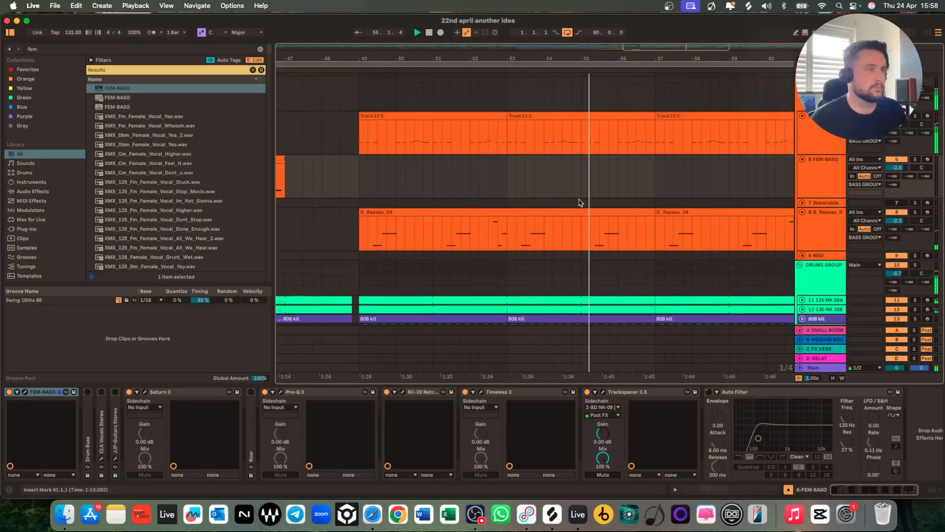
{"action": "key", "text": "space"}
Solo the BASS GROUP, play it from bar 49 and show the device chain of G_Reeses track 8.
{"action": "scroll", "coordinate": [510, 156], "scroll_direction": "up", "scroll_amount": 4}
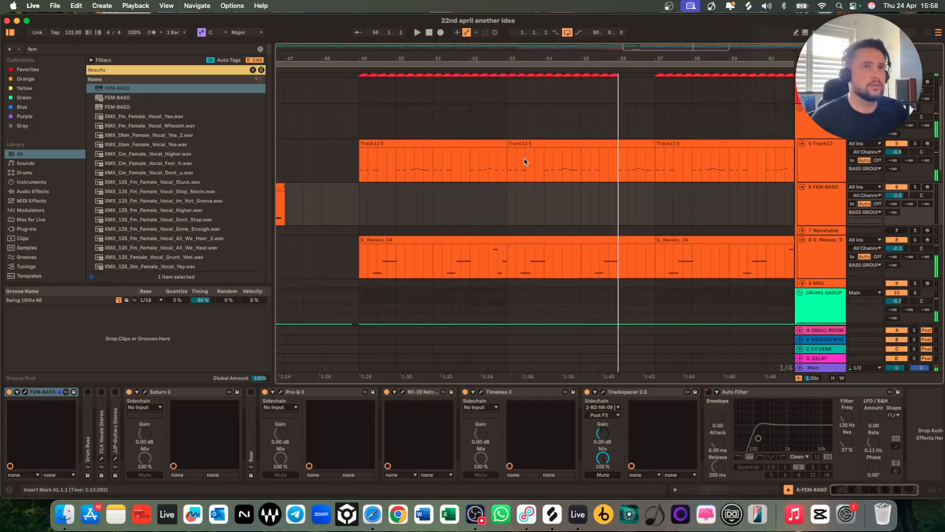
{"action": "left_click", "coordinate": [822, 83]}
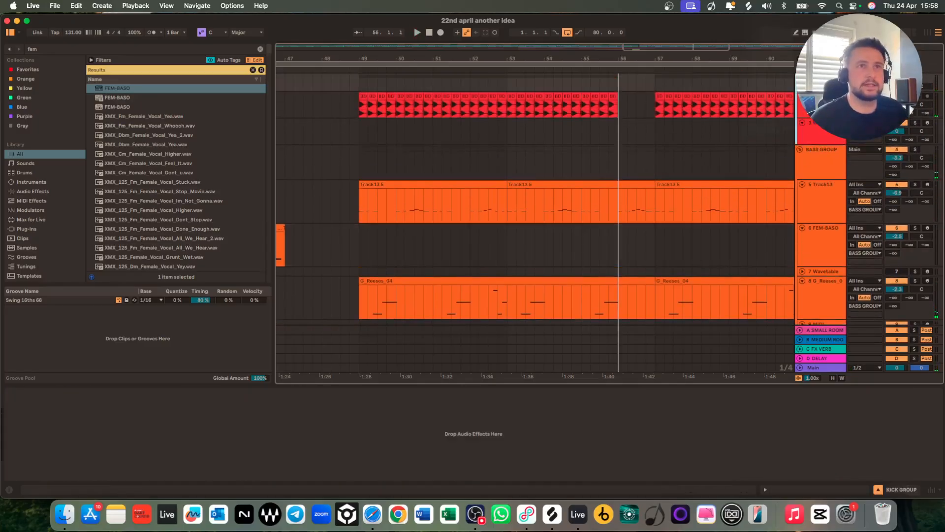
{"action": "left_click", "coordinate": [818, 178]}
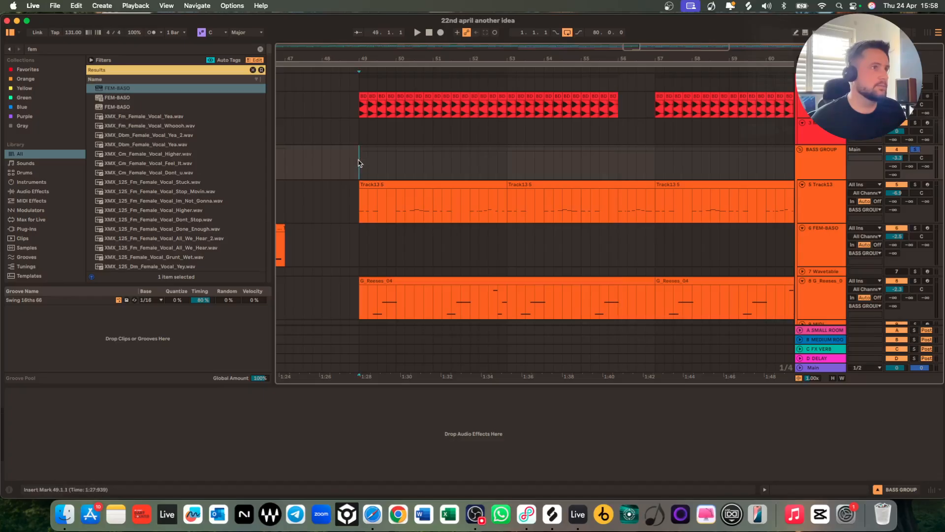
{"action": "scroll", "coordinate": [370, 181], "scroll_direction": "up", "scroll_amount": 3}
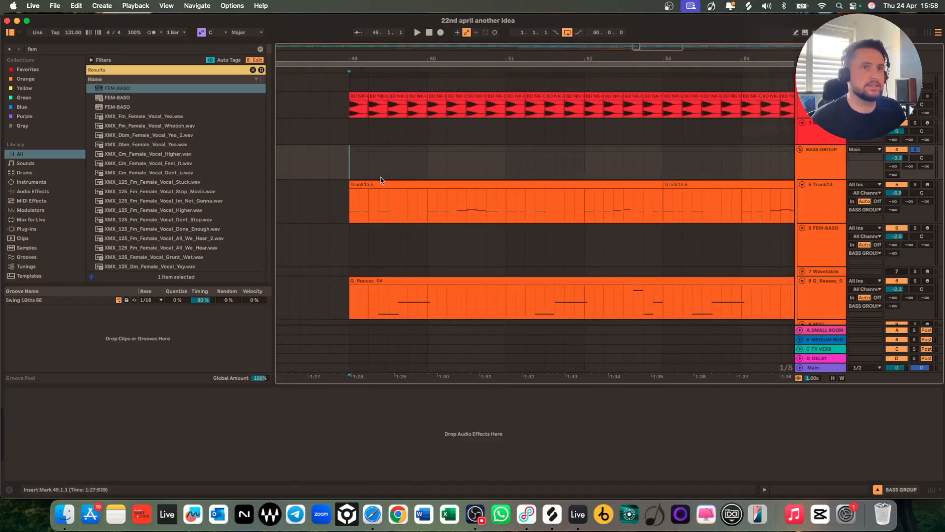
{"action": "key", "text": "space"}
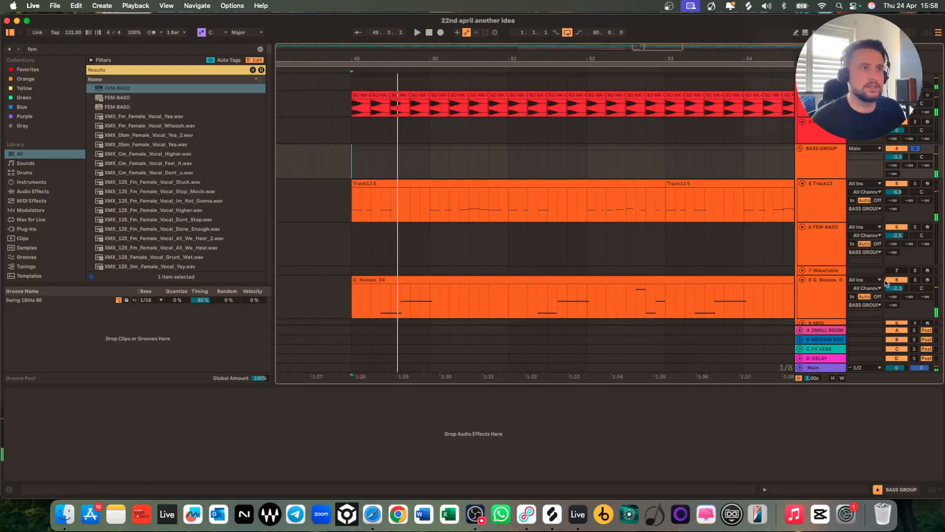
{"action": "left_click", "coordinate": [840, 292]}
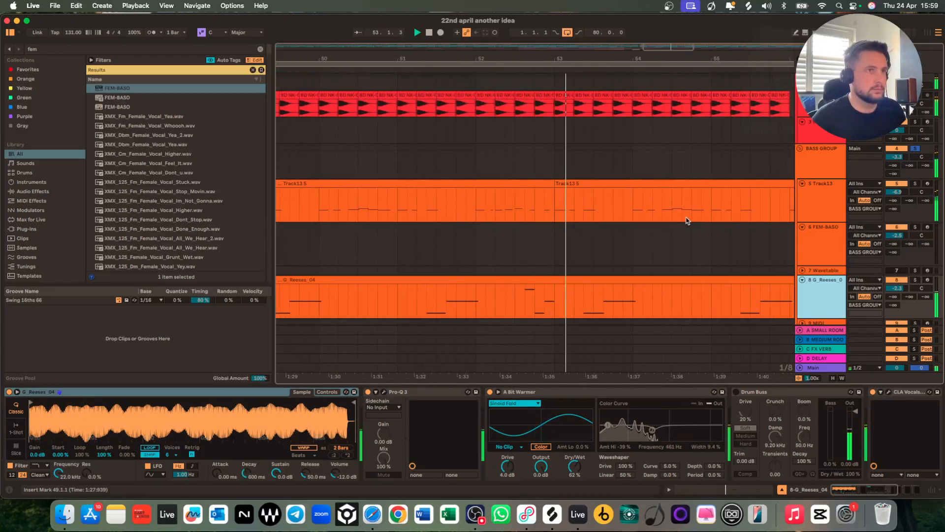
Unsolo the BASS GROUP, unfold BlueIII track 25 and play its first clip from bar 49.
{"action": "scroll", "coordinate": [687, 218], "scroll_direction": "down", "scroll_amount": 3}
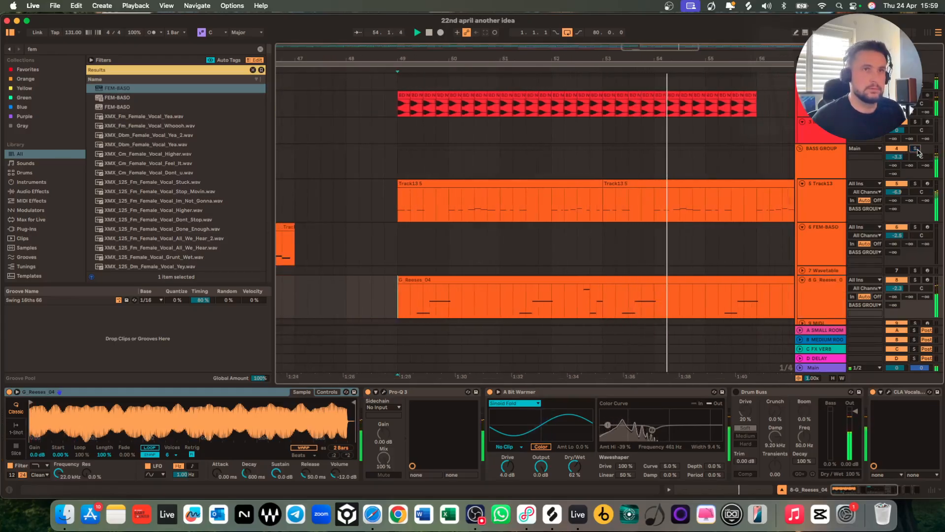
{"action": "scroll", "coordinate": [747, 196], "scroll_direction": "down", "scroll_amount": 3}
{"action": "scroll", "coordinate": [747, 195], "scroll_direction": "down", "scroll_amount": 5}
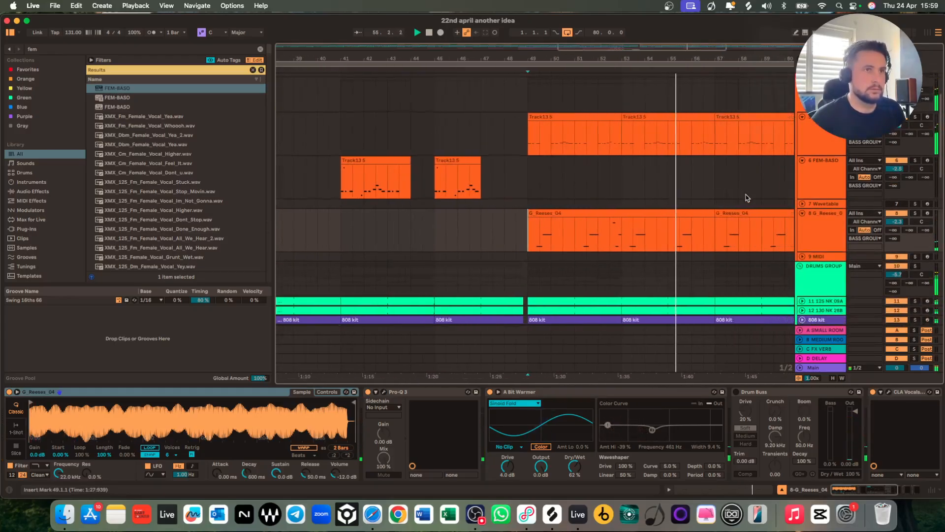
{"action": "scroll", "coordinate": [743, 196], "scroll_direction": "down", "scroll_amount": 10}
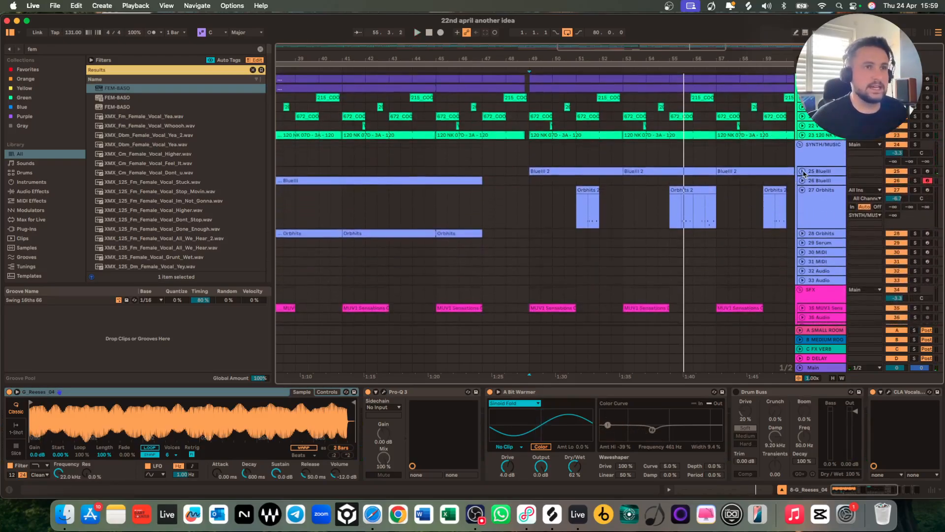
{"action": "left_click", "coordinate": [802, 171]}
{"action": "scroll", "coordinate": [581, 179], "scroll_direction": "up", "scroll_amount": 3}
{"action": "left_click", "coordinate": [580, 170]}
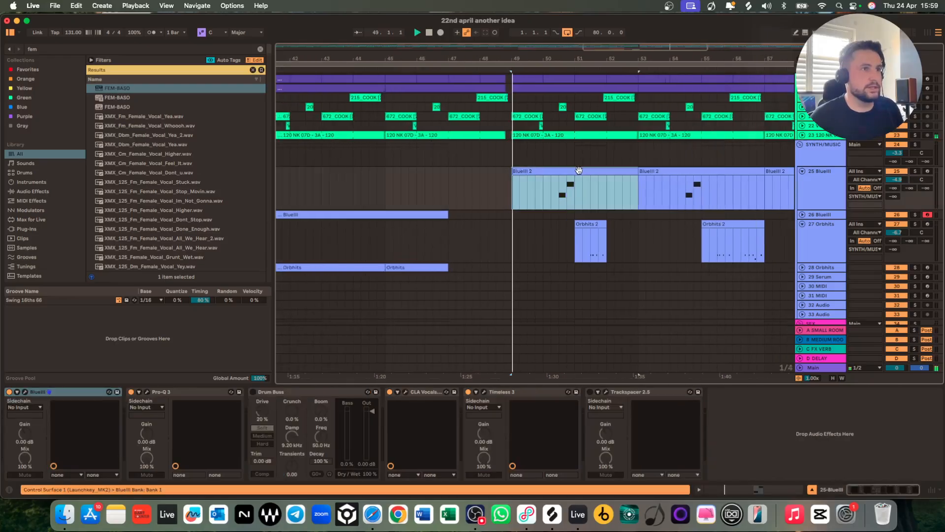
{"action": "scroll", "coordinate": [580, 185], "scroll_direction": "up", "scroll_amount": 3}
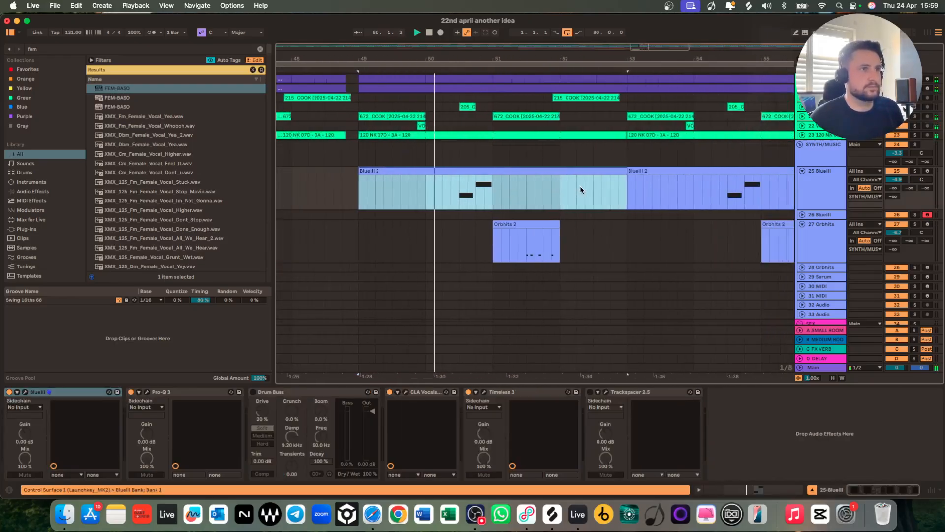
{"action": "scroll", "coordinate": [582, 190], "scroll_direction": "right", "scroll_amount": 2}
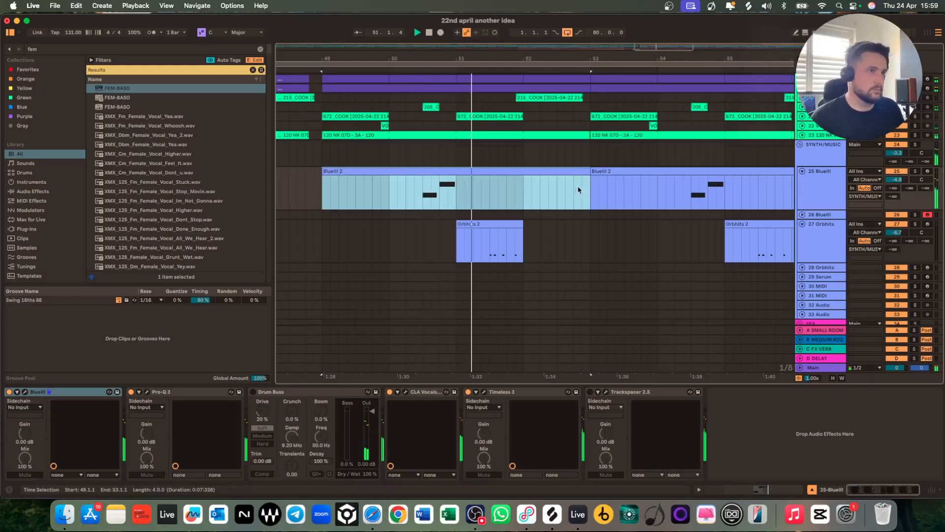
Show the devices of Orbhits track 27, play from its bar 51 clip and review its clips across the arrangement.
{"action": "left_click", "coordinate": [825, 234]}
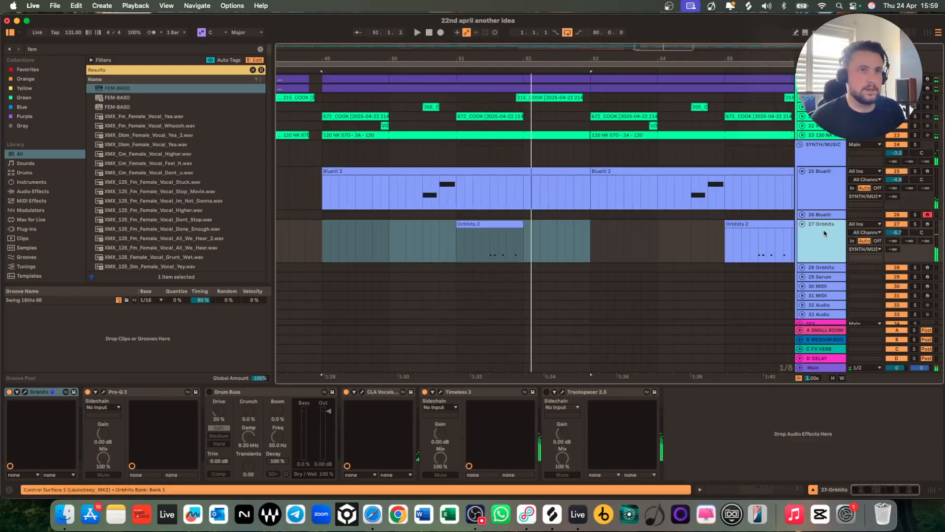
{"action": "left_click", "coordinate": [490, 242]}
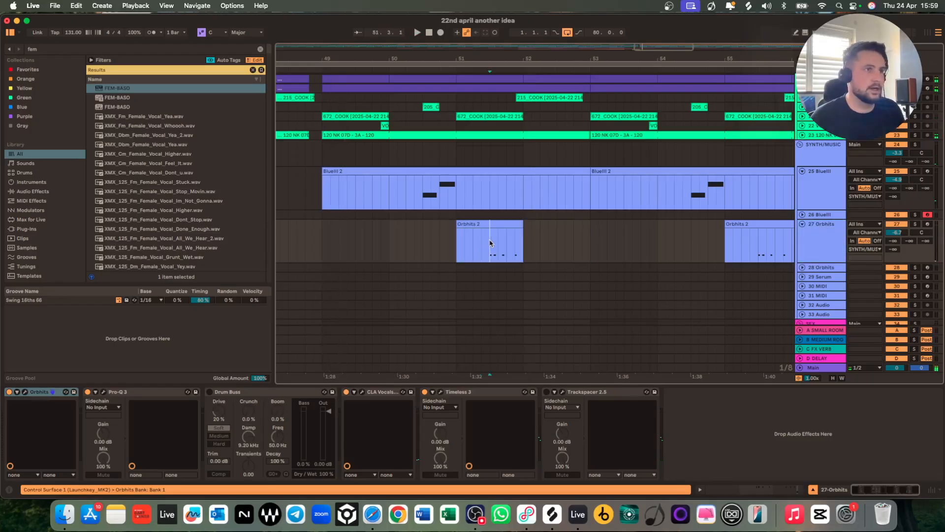
{"action": "key", "text": "space"}
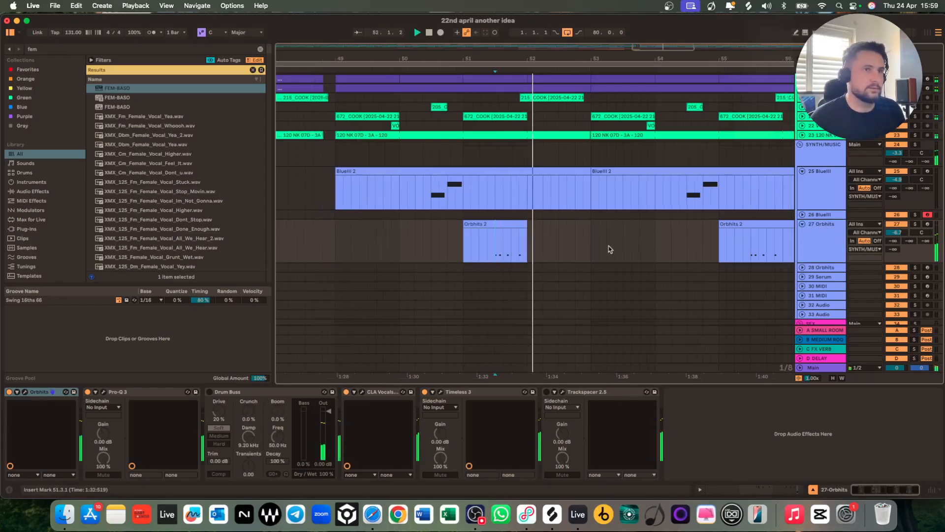
{"action": "key", "text": "minus"}
{"action": "scroll", "coordinate": [610, 249], "scroll_direction": "down", "scroll_amount": 8}
{"action": "scroll", "coordinate": [610, 250], "scroll_direction": "right", "scroll_amount": 4}
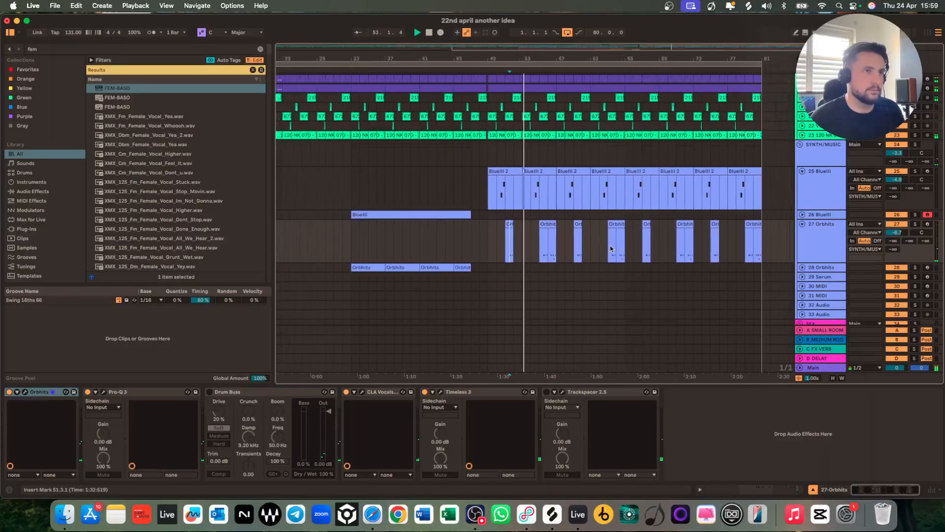
Return to the BASS GROUP tracks and restart playback from bar 63, just before the bass part changes over.
{"action": "scroll", "coordinate": [610, 250], "scroll_direction": "down", "scroll_amount": 3}
{"action": "scroll", "coordinate": [610, 250], "scroll_direction": "up", "scroll_amount": 6}
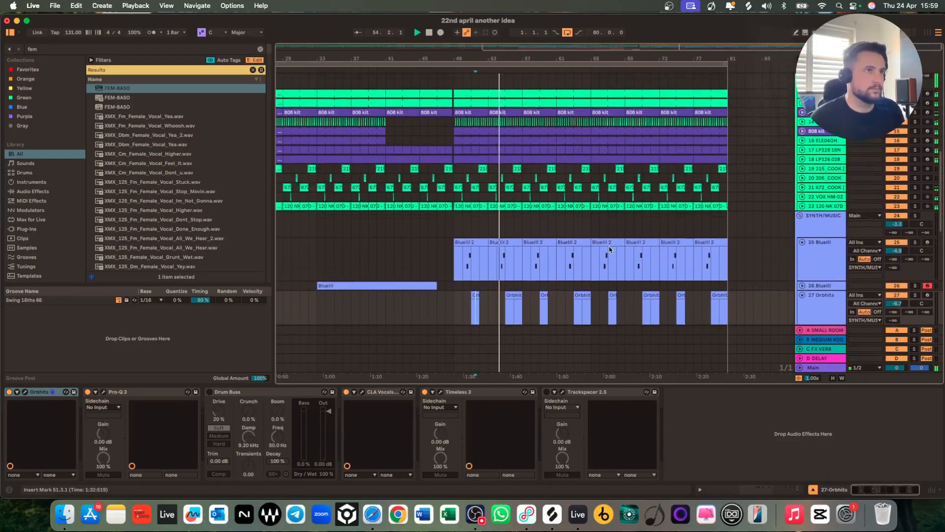
{"action": "scroll", "coordinate": [609, 250], "scroll_direction": "up", "scroll_amount": 5}
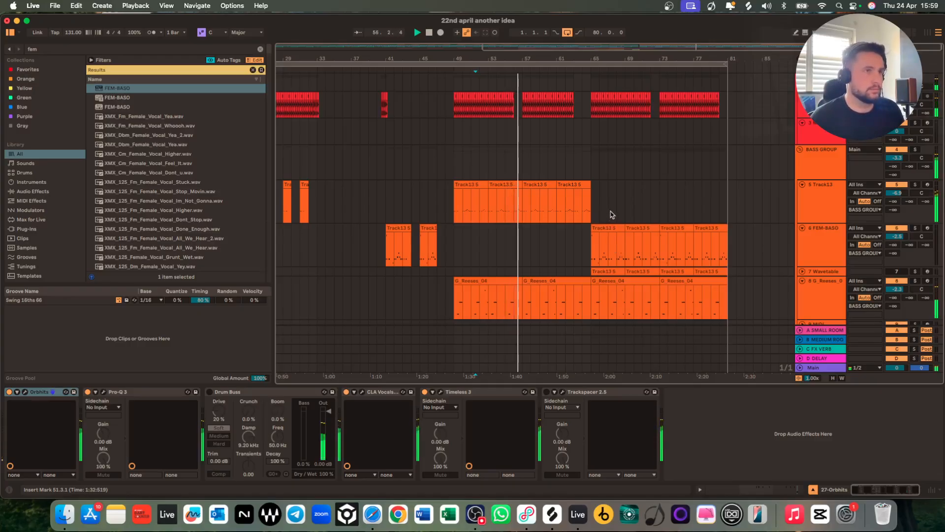
{"action": "left_click", "coordinate": [574, 158]}
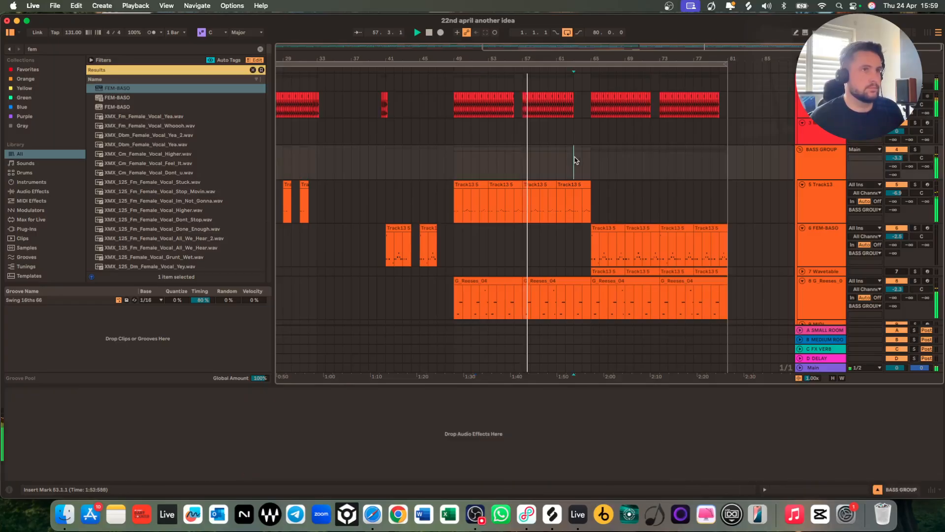
{"action": "key", "text": "space"}
{"action": "key", "text": "space"}
Follow the bass handover from Track13 to FEM-BASO at bar 65, stop playback and inspect the Track13 clips from bar 49.
{"action": "scroll", "coordinate": [595, 179], "scroll_direction": "up", "scroll_amount": 5}
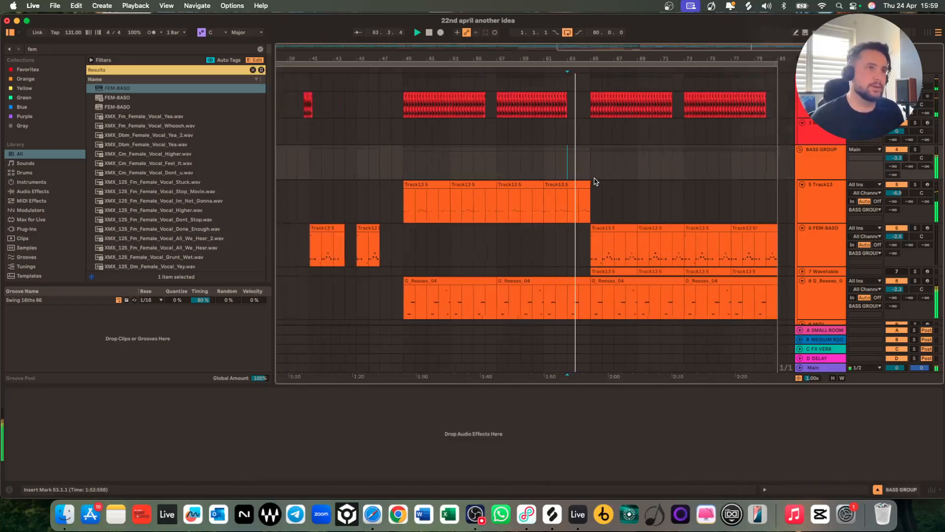
{"action": "scroll", "coordinate": [596, 180], "scroll_direction": "right", "scroll_amount": 5}
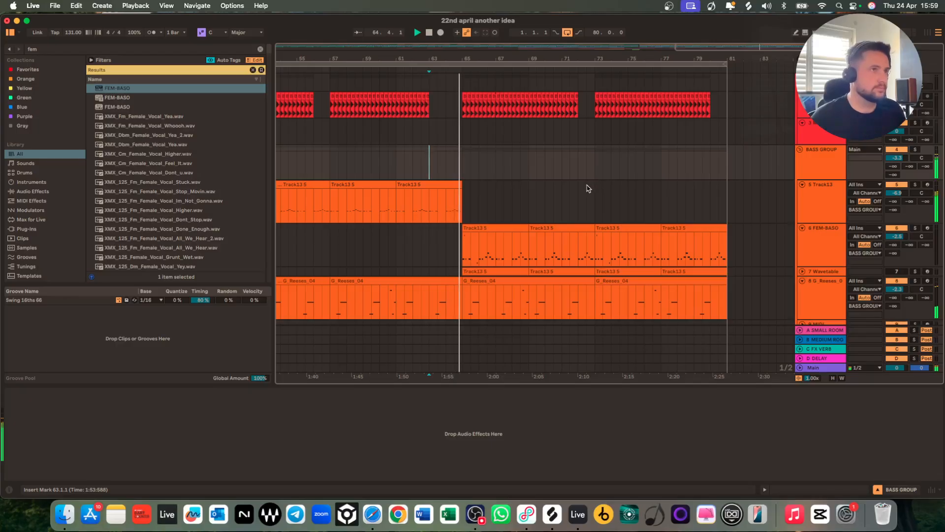
{"action": "scroll", "coordinate": [565, 206], "scroll_direction": "left", "scroll_amount": 3}
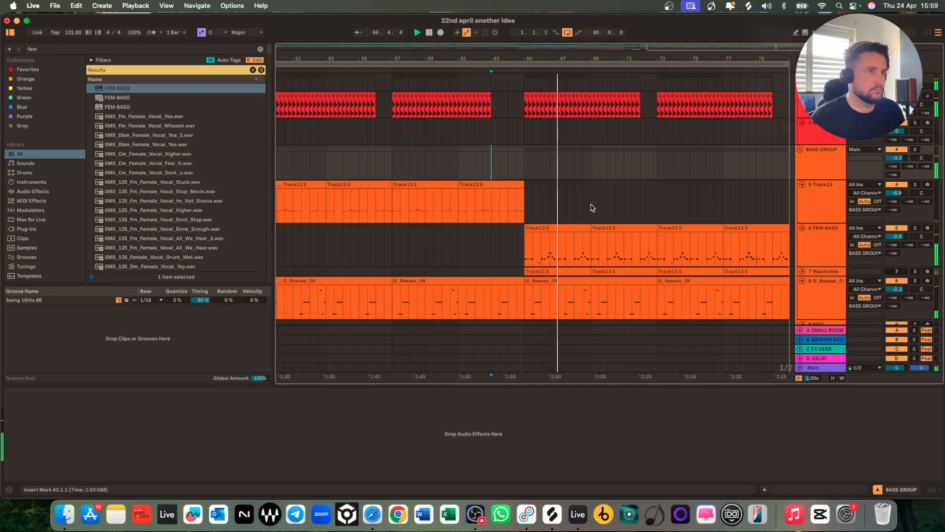
{"action": "scroll", "coordinate": [592, 207], "scroll_direction": "left", "scroll_amount": 1}
{"action": "scroll", "coordinate": [592, 208], "scroll_direction": "down", "scroll_amount": 5}
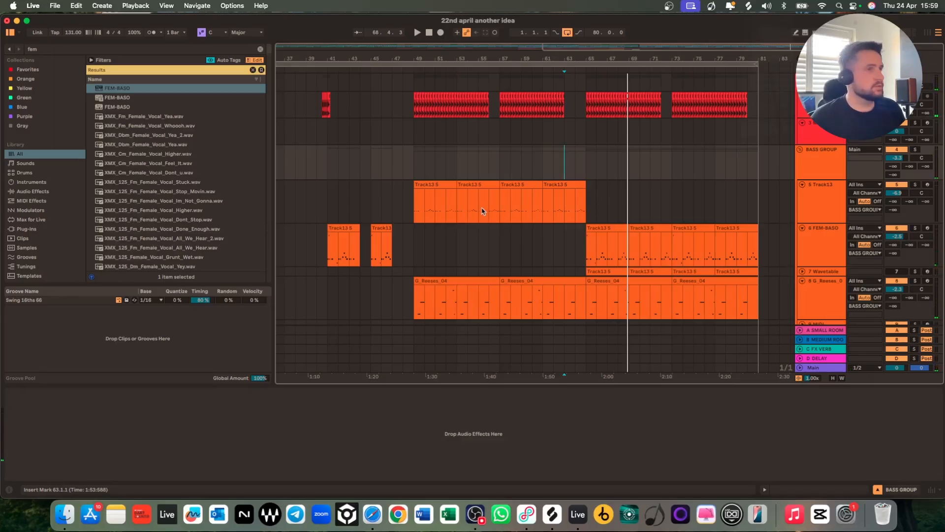
{"action": "scroll", "coordinate": [482, 211], "scroll_direction": "up", "scroll_amount": 8}
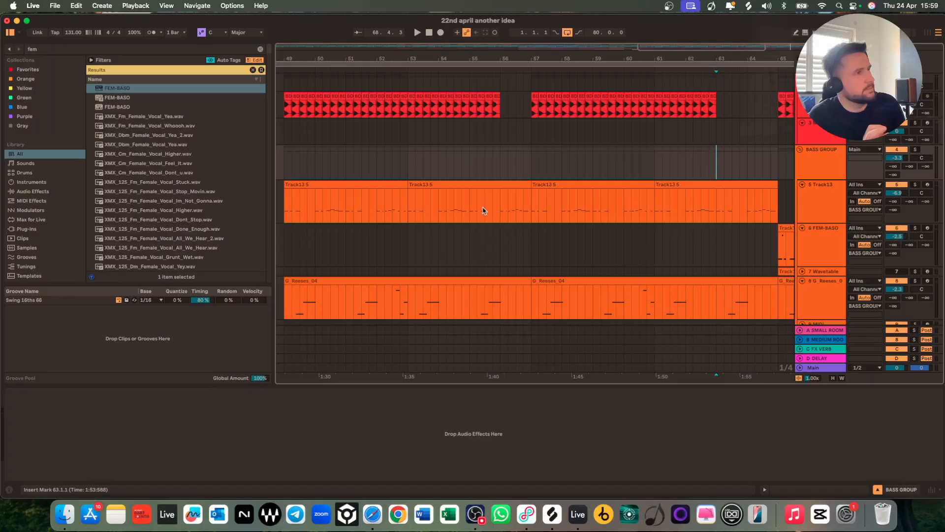